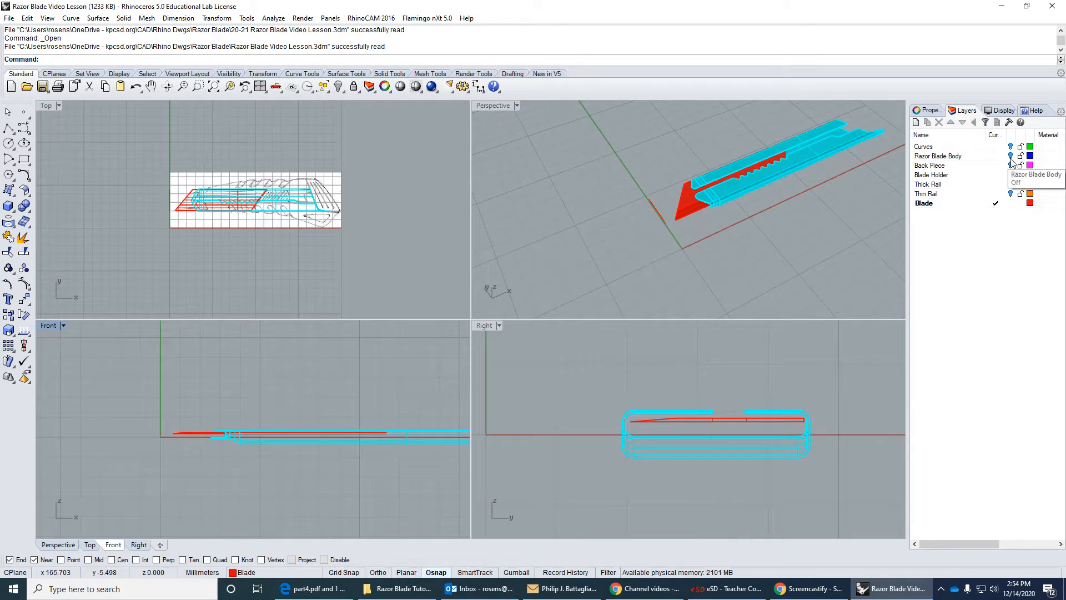
Turn on the Razor Blade Body, Back Piece, Thick Rail and Thin Rail layers.
{"action": "left_click", "coordinate": [1011, 156]}
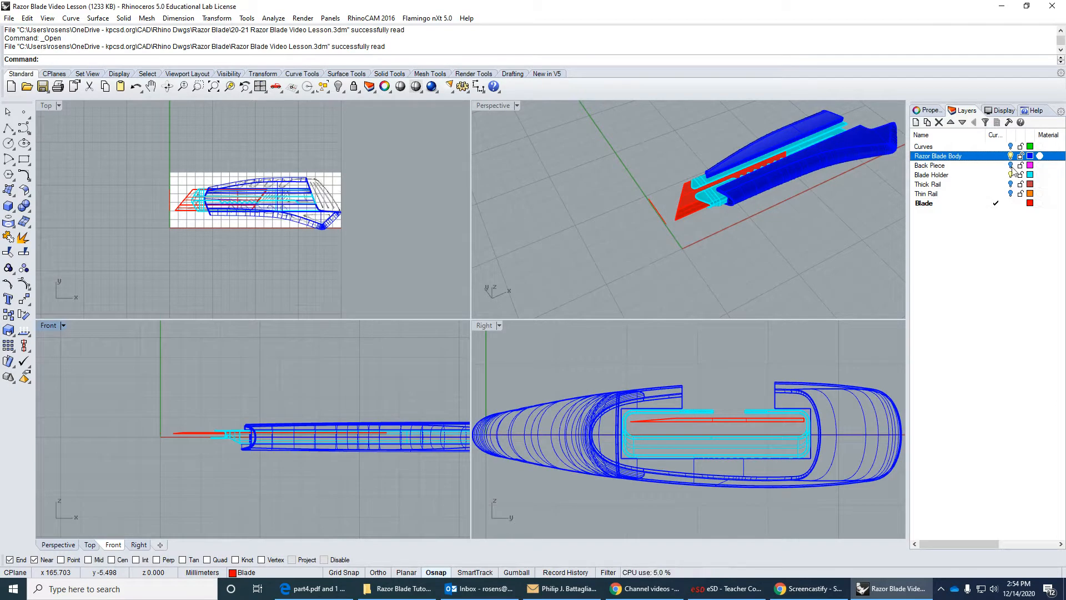
{"action": "left_click", "coordinate": [1010, 165]}
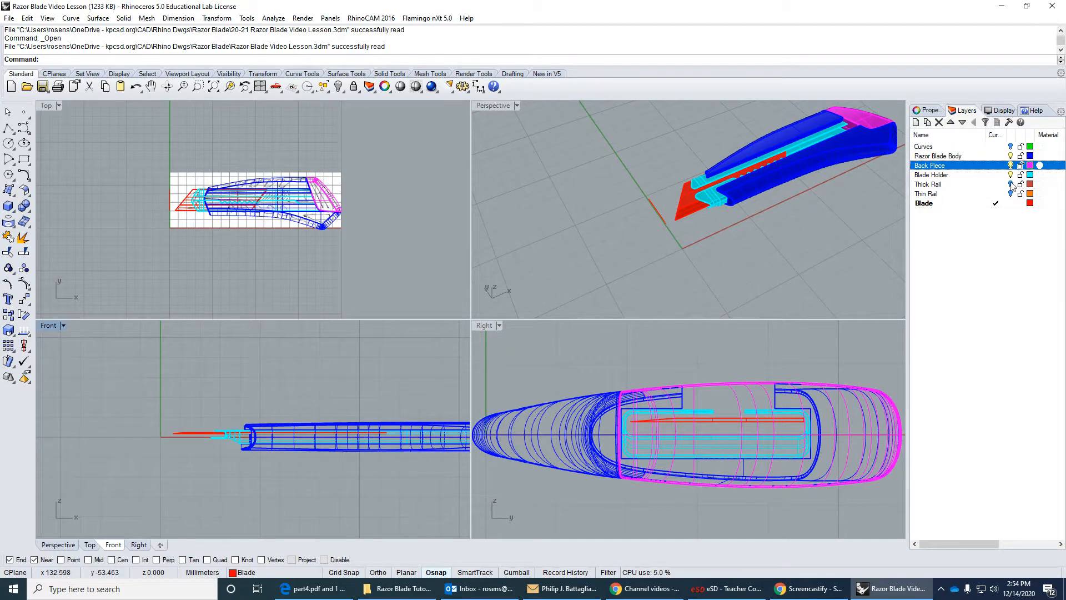
{"action": "left_click", "coordinate": [1010, 184]}
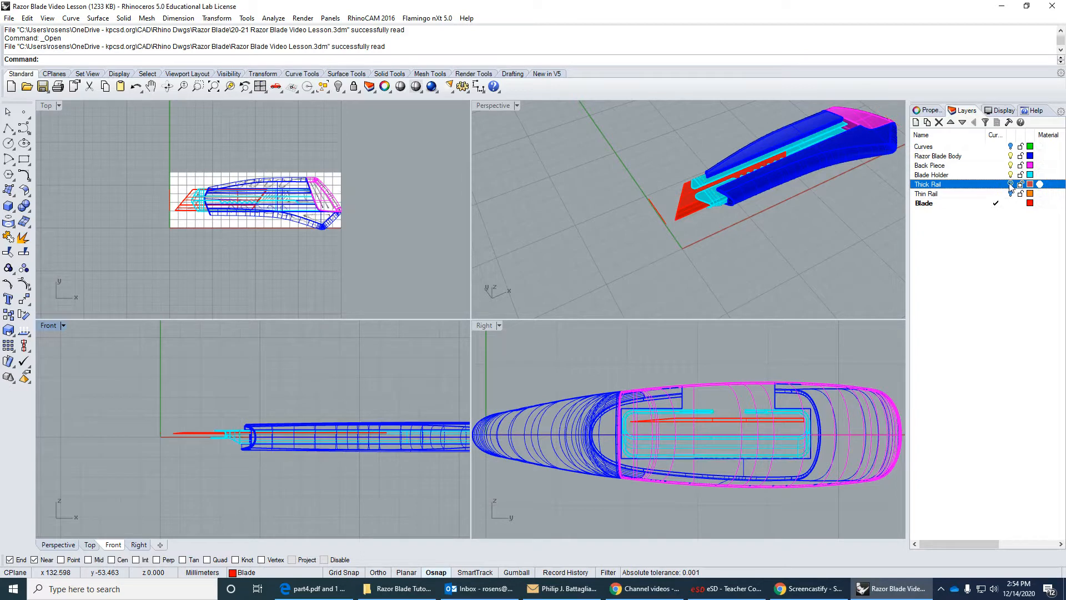
{"action": "left_click", "coordinate": [1010, 194]}
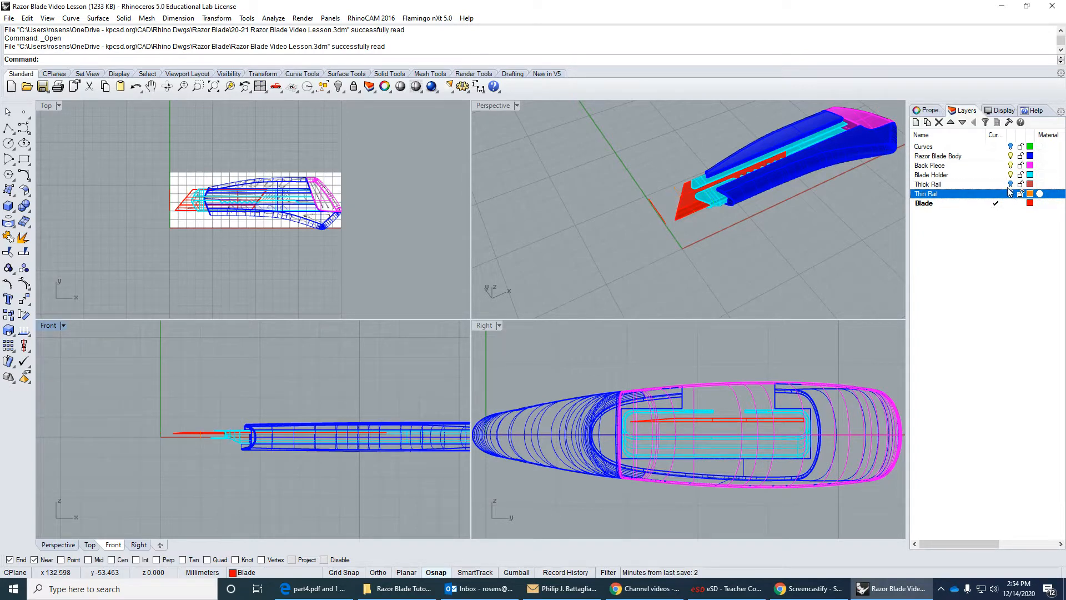
{"action": "left_click", "coordinate": [1010, 185]}
{"action": "left_click", "coordinate": [1011, 193]}
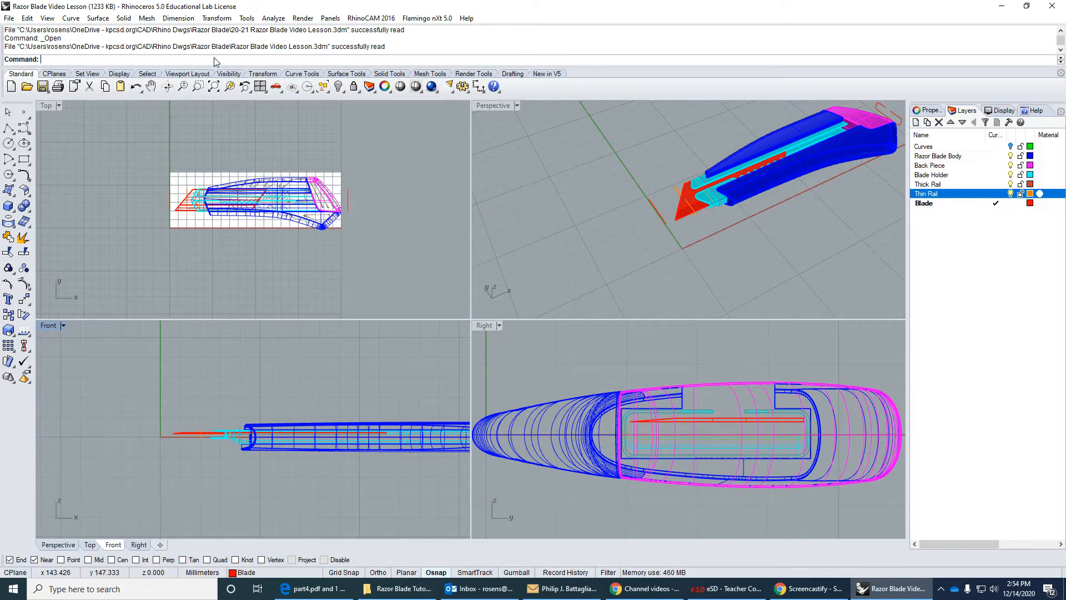
Select all visible curves with SelCrv, move them to the Curves layer and clear the selection.
{"action": "type", "text": "SelCr"}
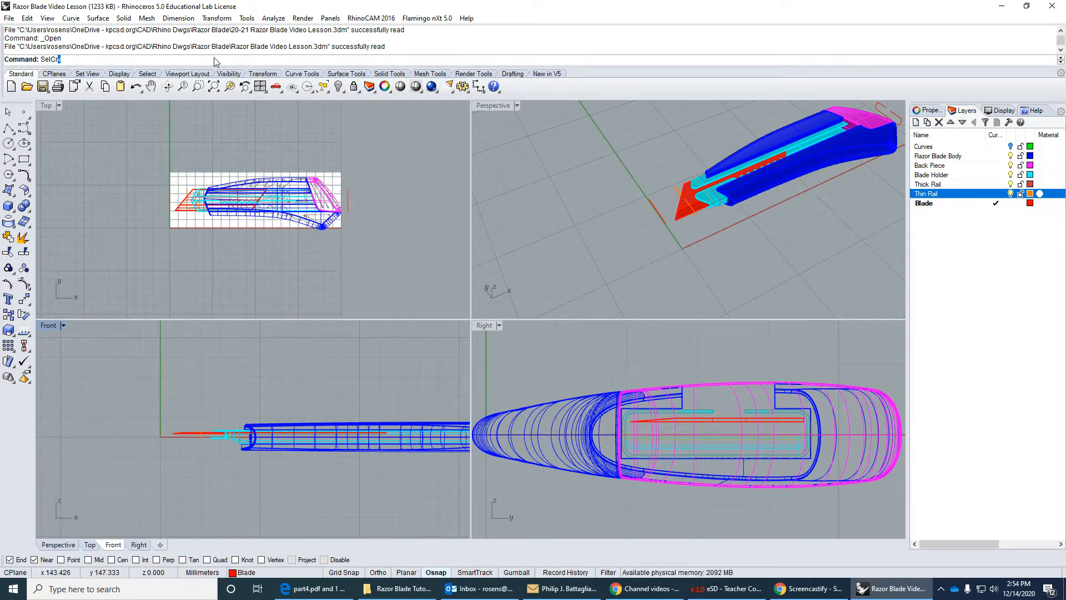
{"action": "type", "text": "v"}
{"action": "key", "text": "Return"}
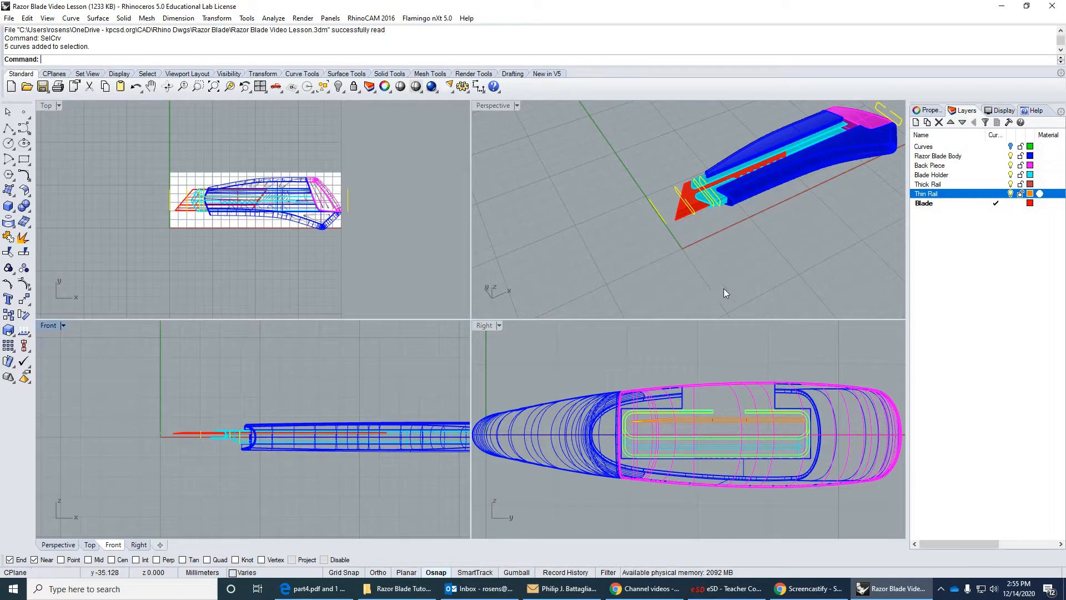
{"action": "left_click", "coordinate": [934, 111]}
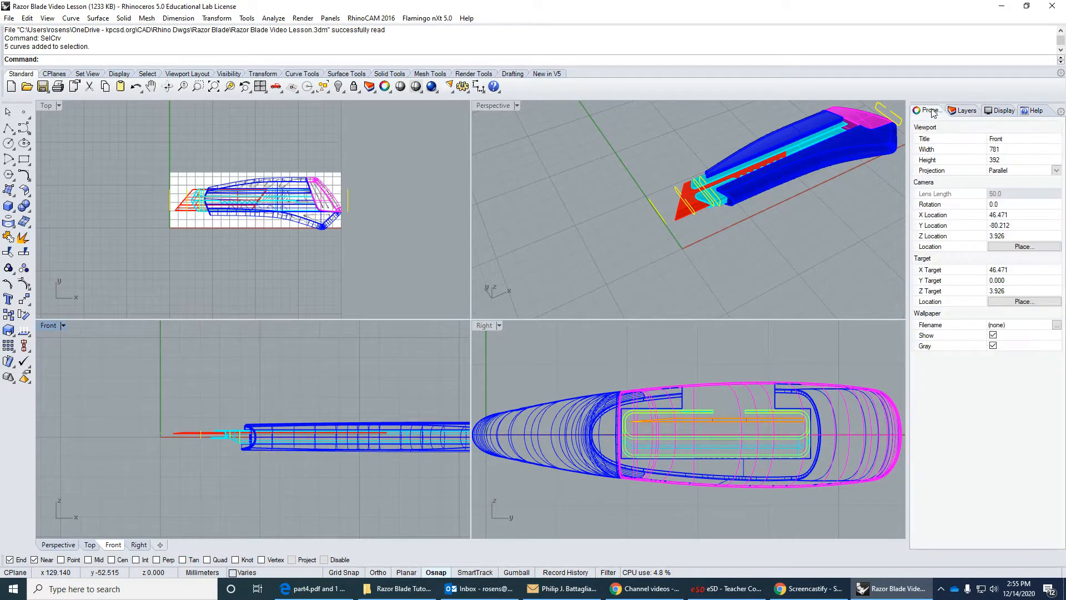
{"action": "left_click", "coordinate": [1057, 177]}
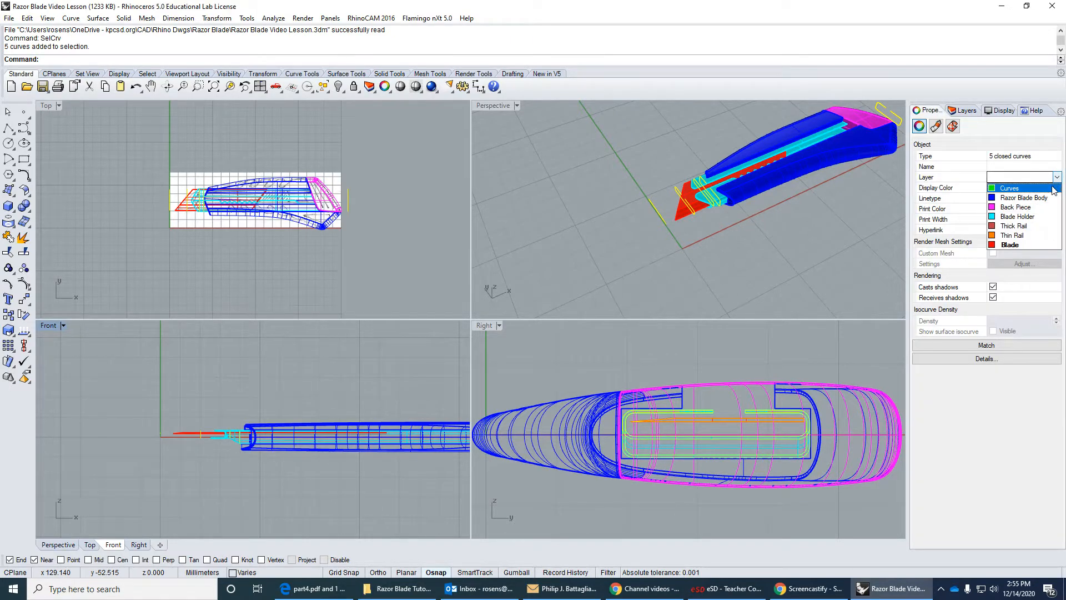
{"action": "left_click", "coordinate": [1051, 189]}
{"action": "left_click", "coordinate": [886, 179]}
Rename the Thick Rail and Thin Rail layers with placeholder dashes in place of their names.
{"action": "left_click", "coordinate": [963, 110]}
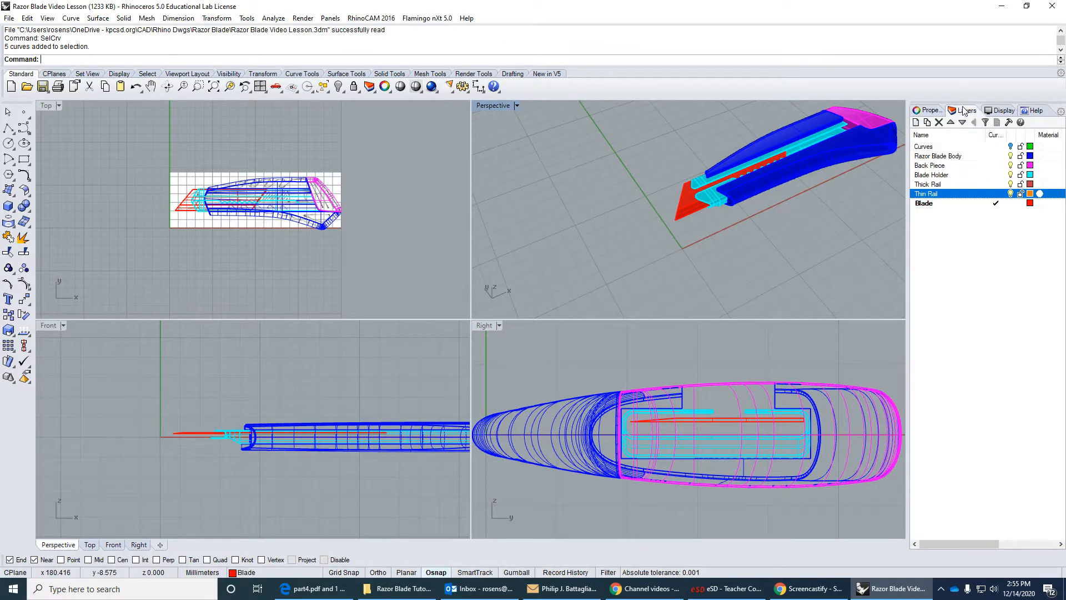
{"action": "left_click", "coordinate": [960, 184]}
{"action": "left_click", "coordinate": [948, 188]}
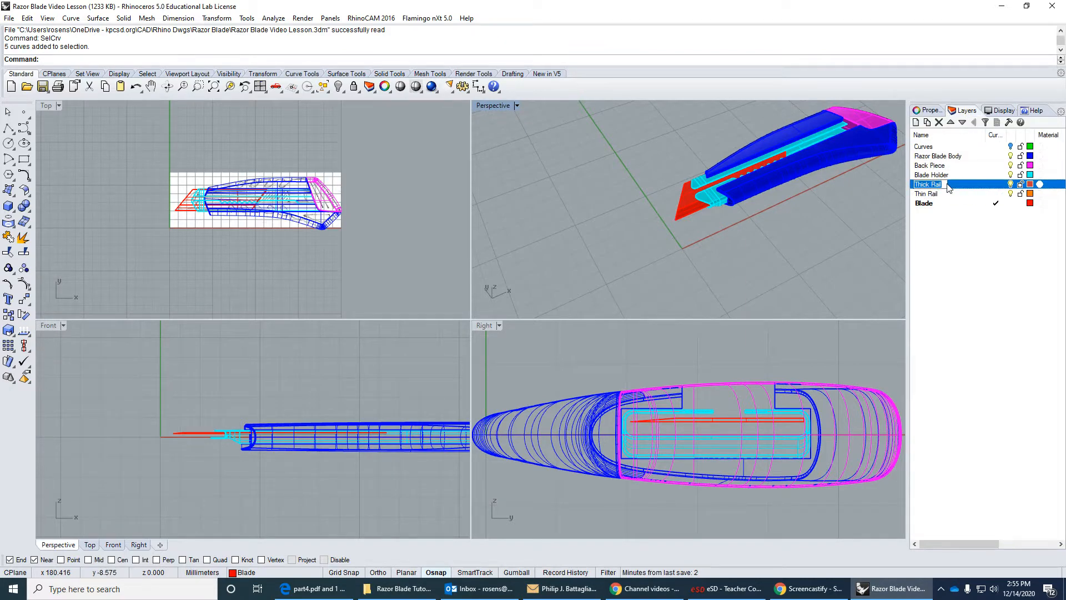
{"action": "type", "text": "-"}
{"action": "left_click", "coordinate": [930, 195]}
{"action": "left_click", "coordinate": [931, 194]}
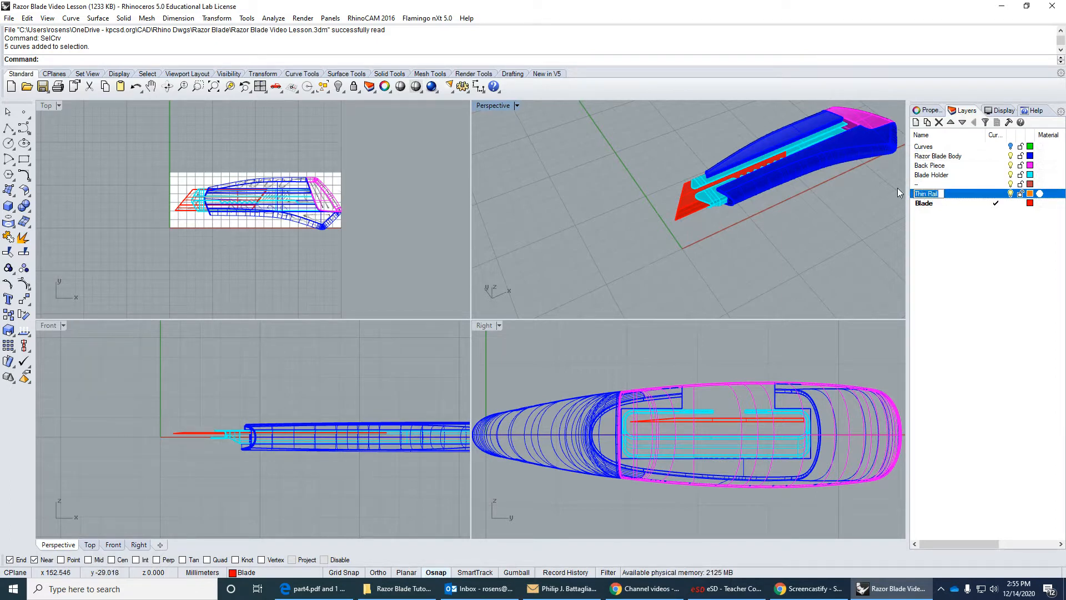
{"action": "type", "text": "---"}
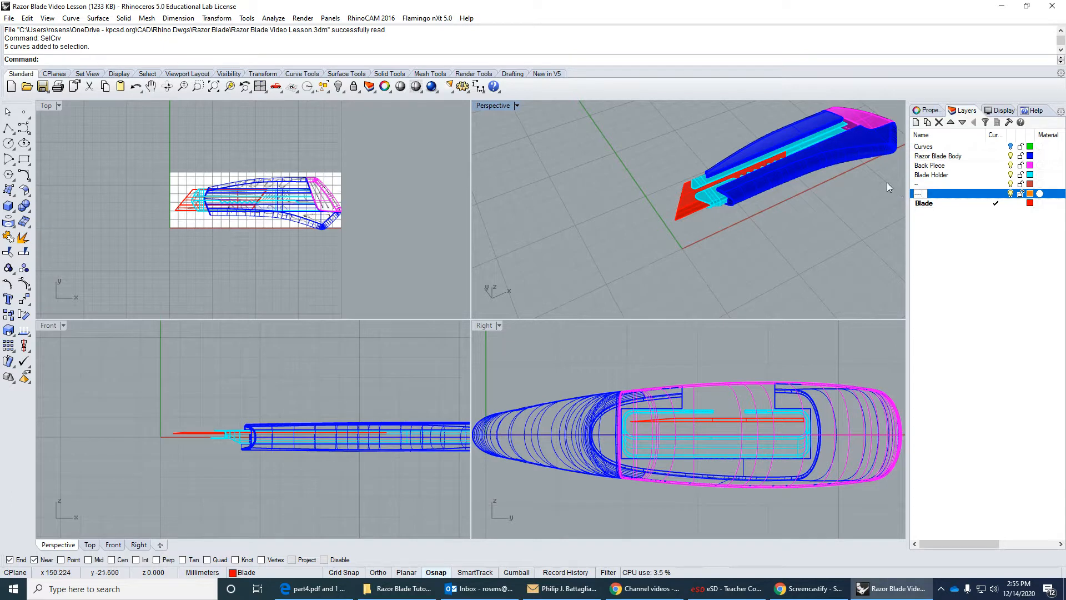
{"action": "key", "text": "Return"}
Switch to Edge to view the whole-model images on the last page of part3.pdf, and compare them with the model in Rhino.
{"action": "right_click_drag", "start_coordinate": [829, 212], "coordinate": [641, 239]}
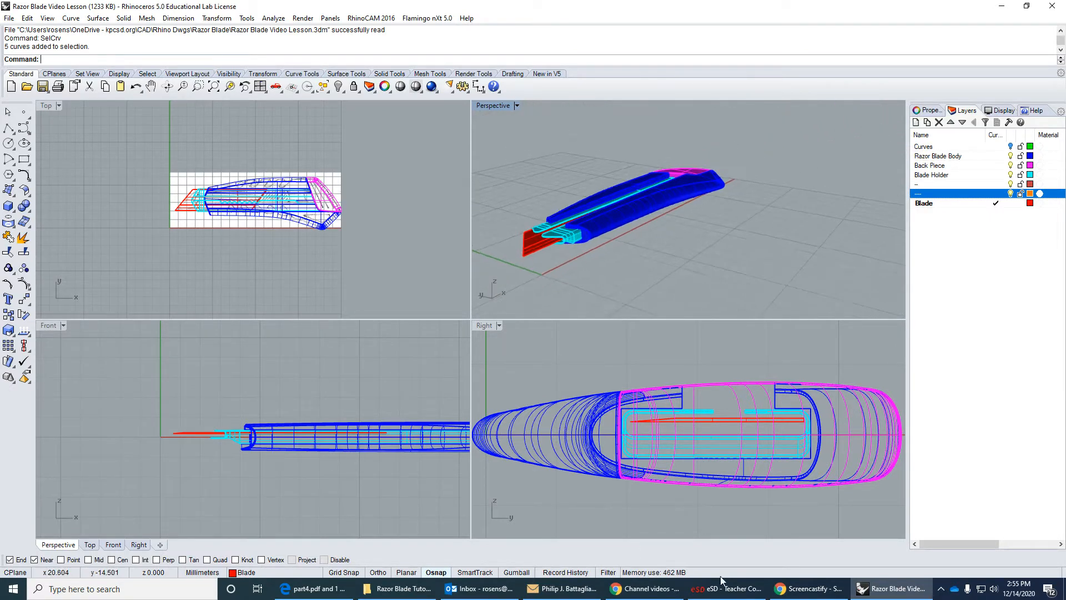
{"action": "left_click", "coordinate": [315, 592]}
{"action": "left_click", "coordinate": [87, 11]}
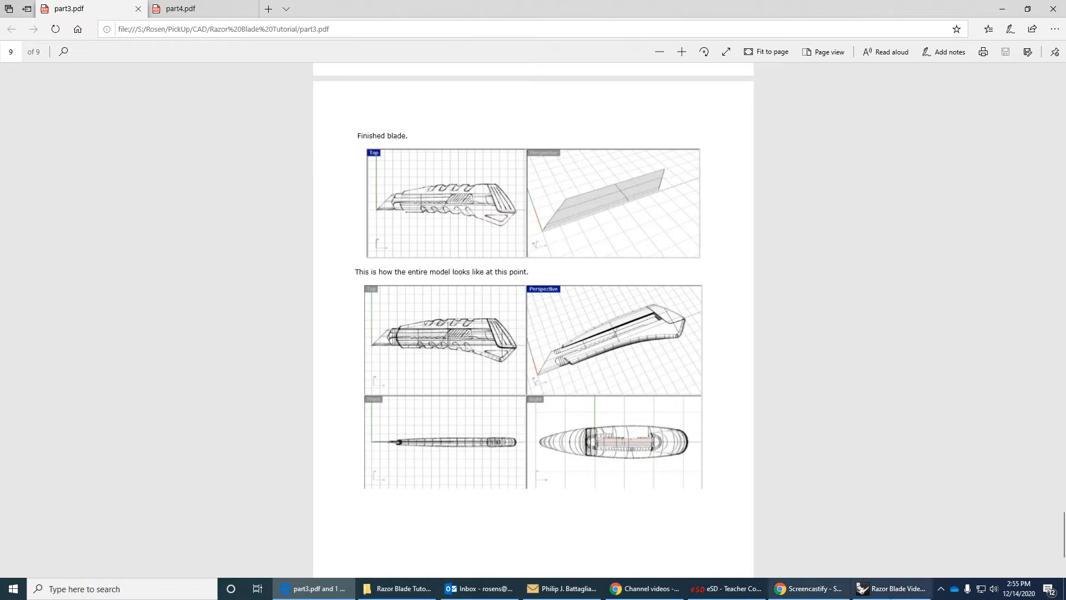
{"action": "left_click", "coordinate": [891, 588]}
{"action": "right_click_drag", "start_coordinate": [670, 282], "coordinate": [628, 118]}
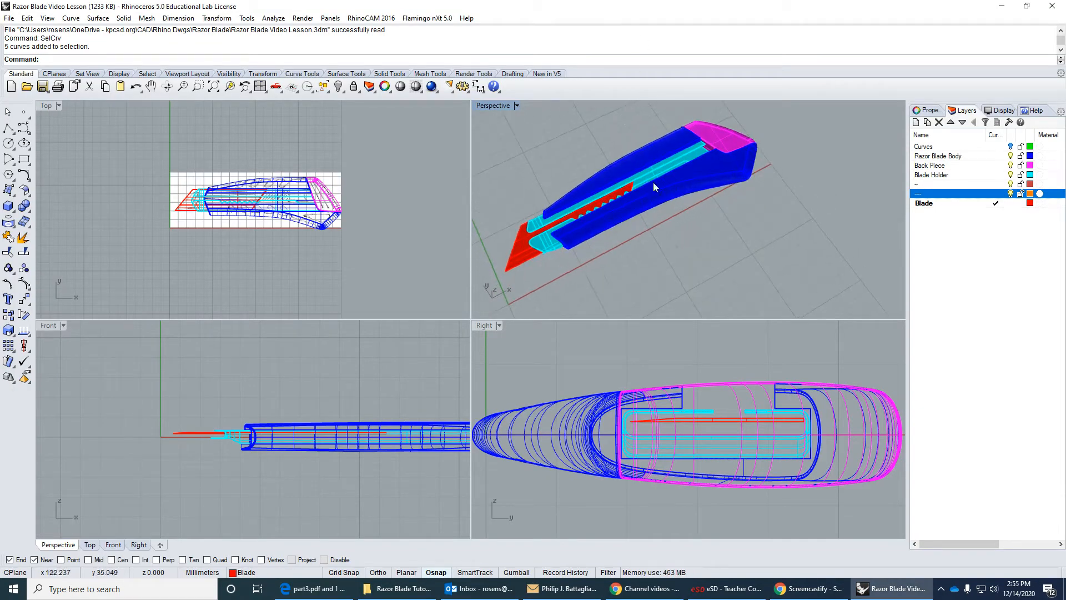
{"action": "right_click_drag", "start_coordinate": [639, 169], "coordinate": [589, 239]}
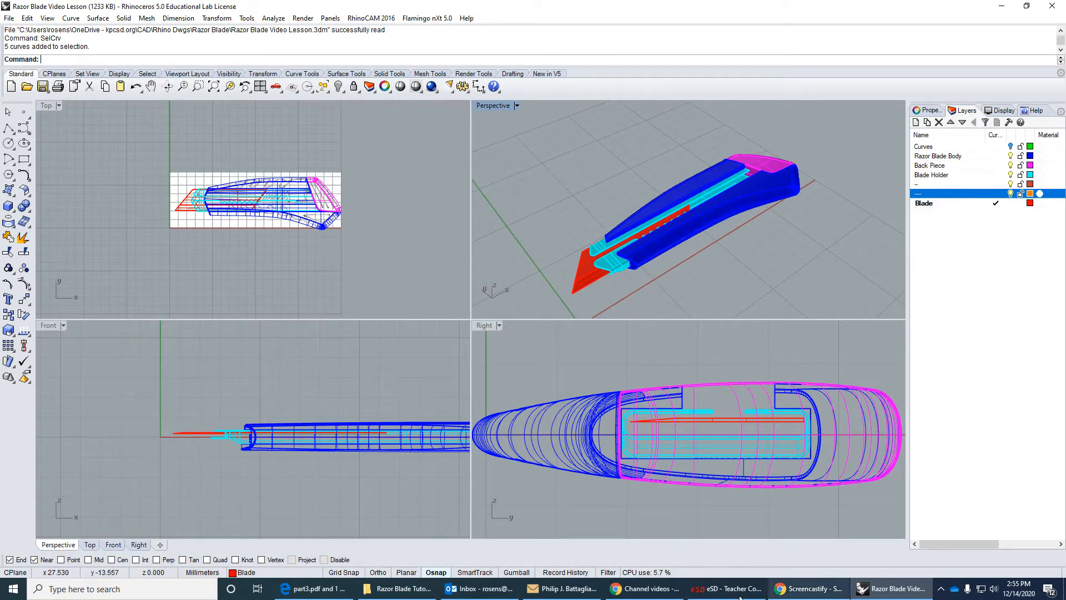
Switch to Edge and read part4.pdf from its cover through the button's extrusion, edge fillets, arrayed diagonal lines, pipes and Boolean union.
{"action": "left_click", "coordinate": [313, 589]}
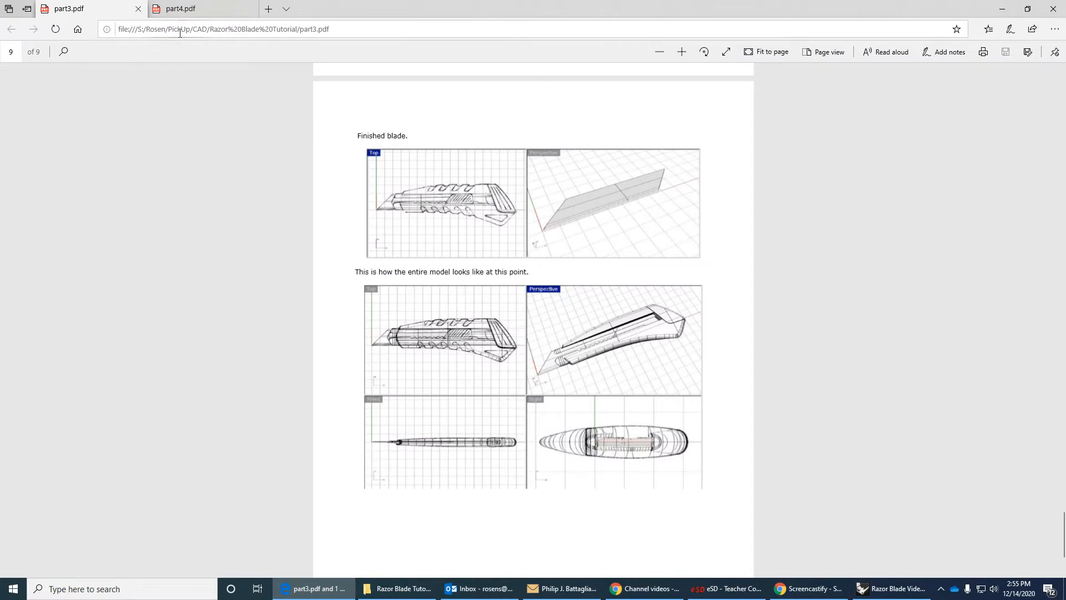
{"action": "left_click", "coordinate": [180, 11]}
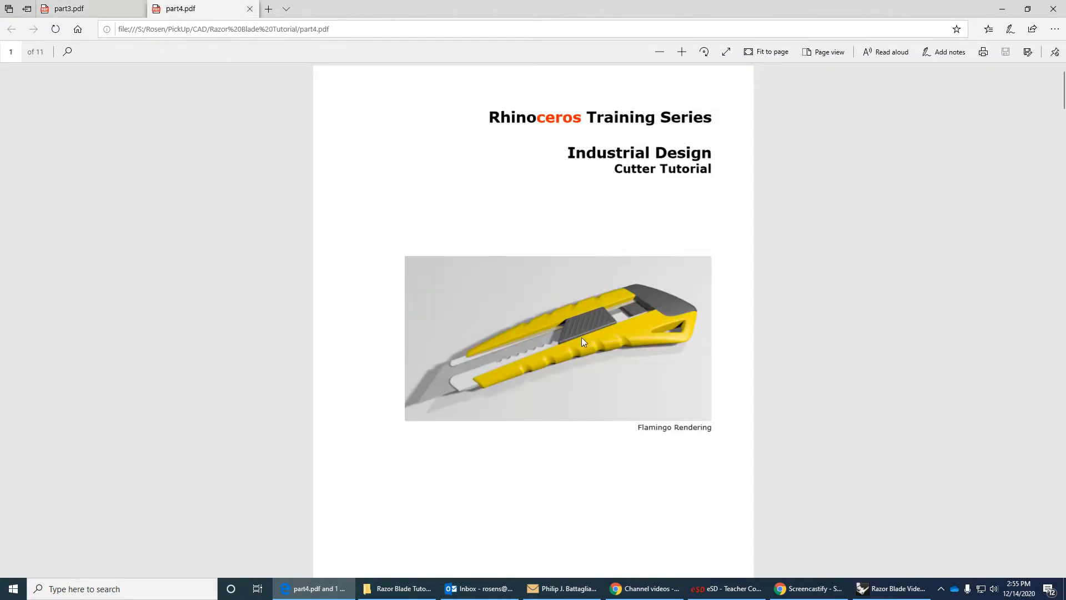
{"action": "scroll", "coordinate": [580, 355], "scroll_direction": "down", "scroll_amount": 15}
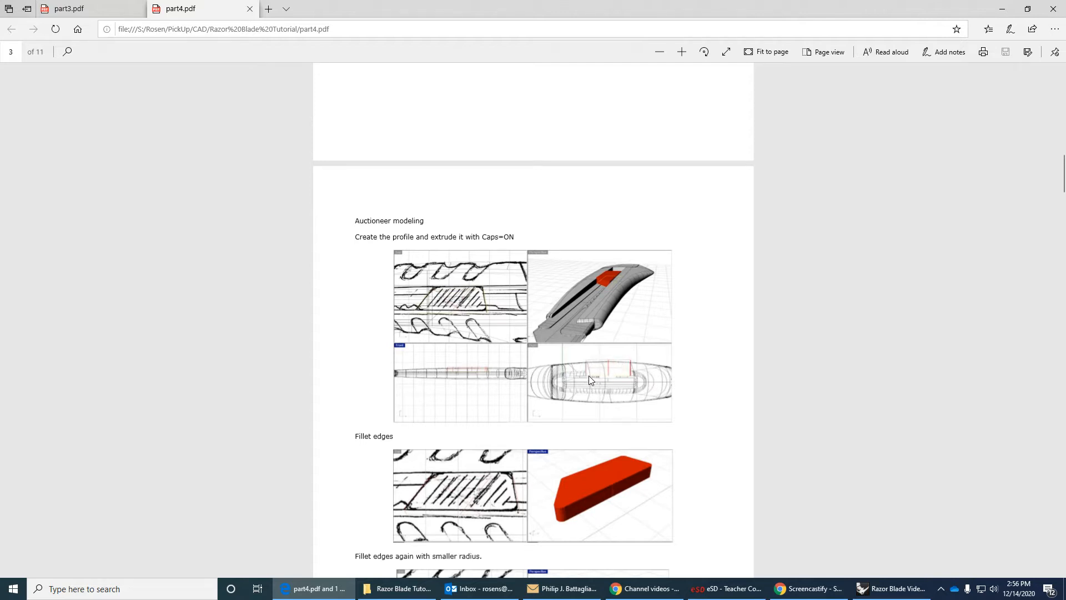
{"action": "scroll", "coordinate": [626, 382], "scroll_direction": "down", "scroll_amount": 4}
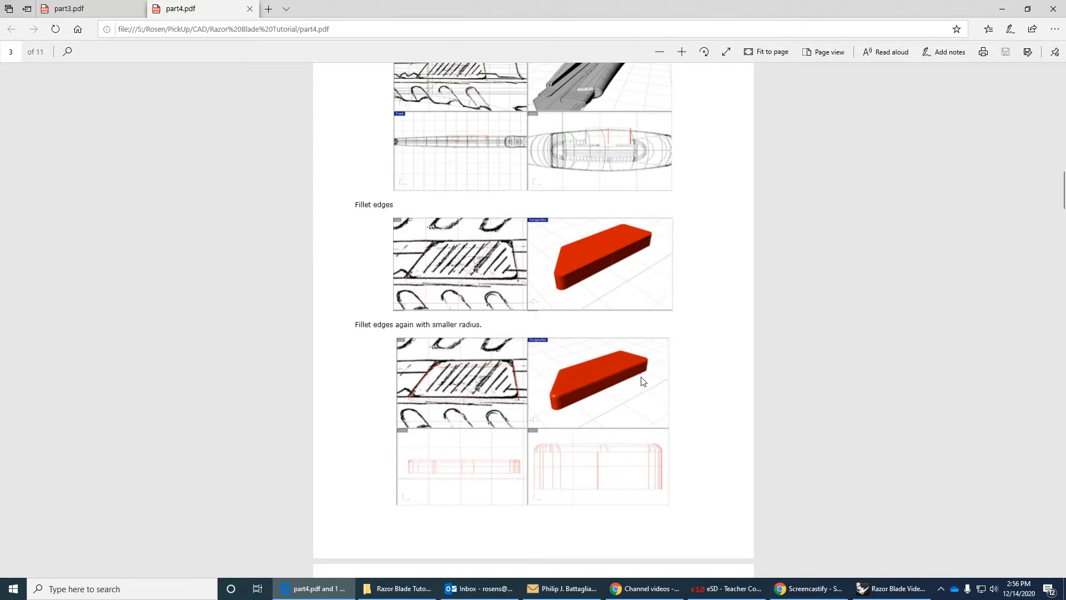
{"action": "scroll", "coordinate": [637, 376], "scroll_direction": "down", "scroll_amount": 3}
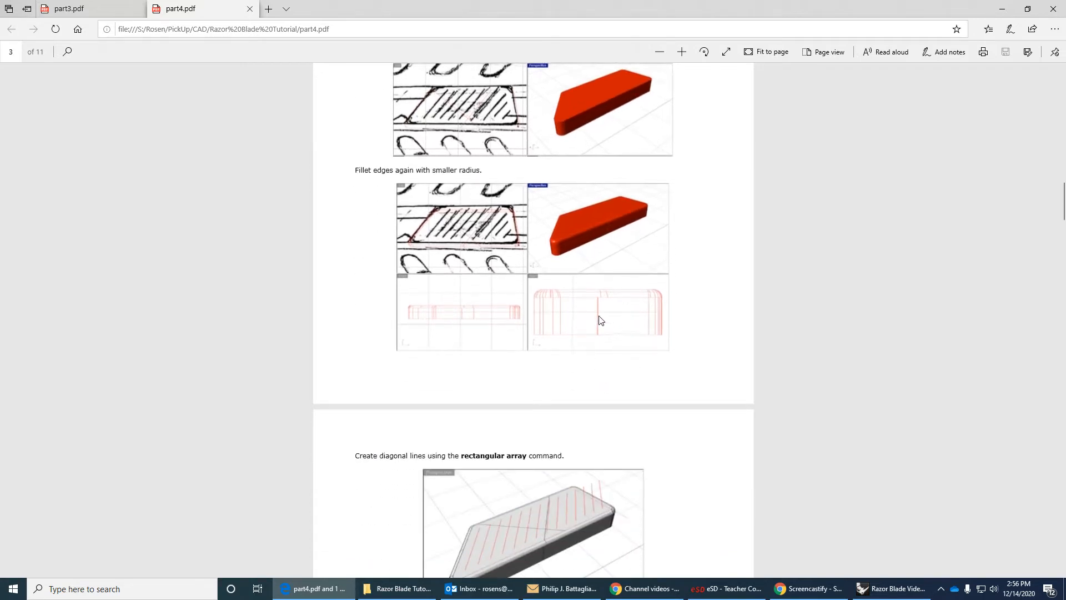
{"action": "scroll", "coordinate": [517, 369], "scroll_direction": "down", "scroll_amount": 3}
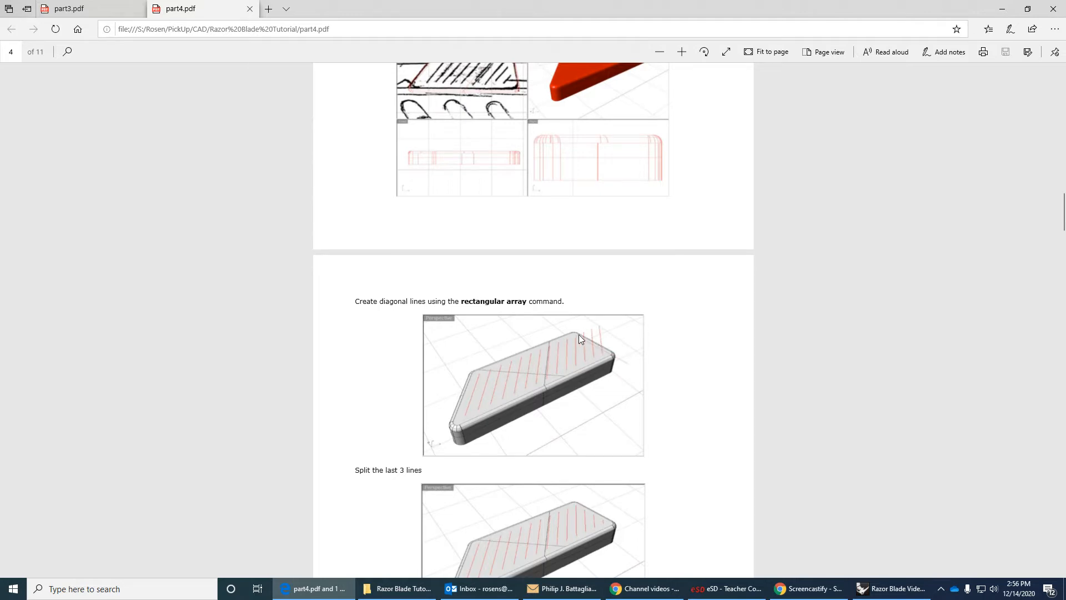
{"action": "scroll", "coordinate": [604, 354], "scroll_direction": "down", "scroll_amount": 3}
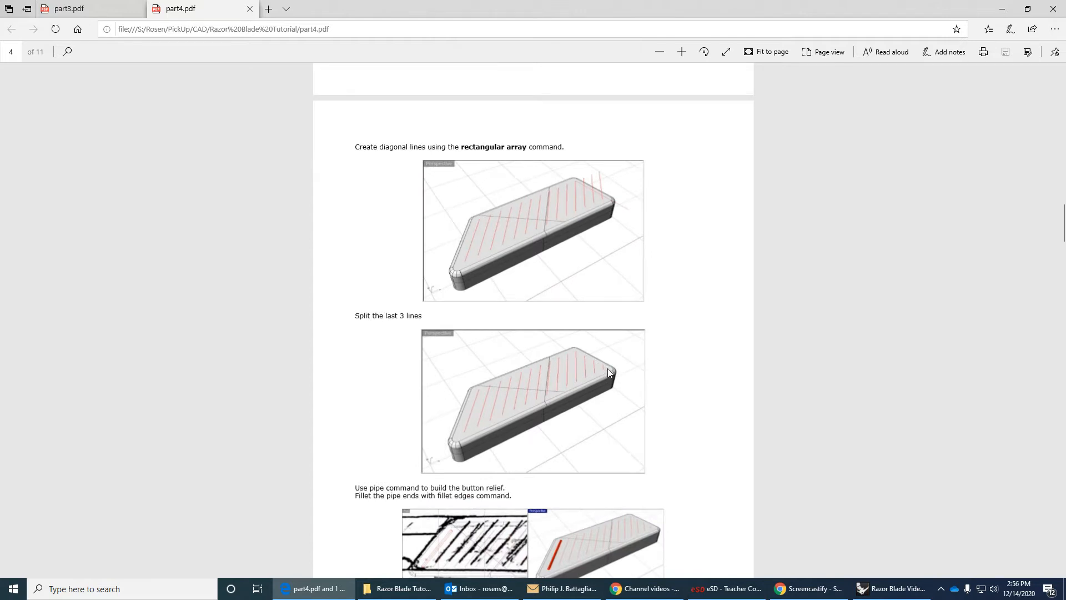
{"action": "scroll", "coordinate": [602, 364], "scroll_direction": "down", "scroll_amount": 3}
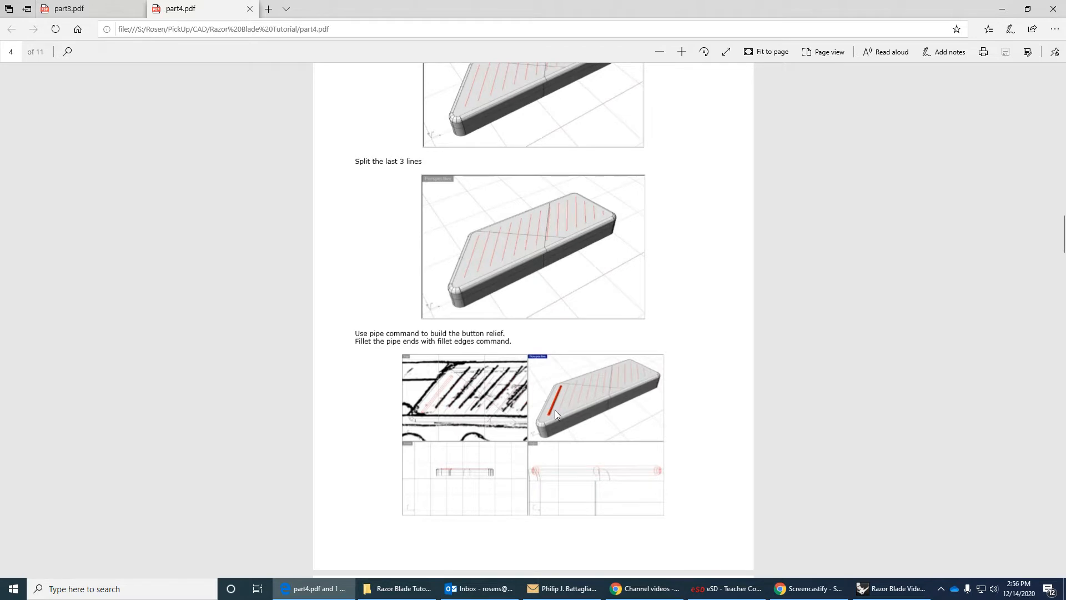
{"action": "scroll", "coordinate": [557, 411], "scroll_direction": "down", "scroll_amount": 3}
{"action": "scroll", "coordinate": [559, 412], "scroll_direction": "down", "scroll_amount": 2}
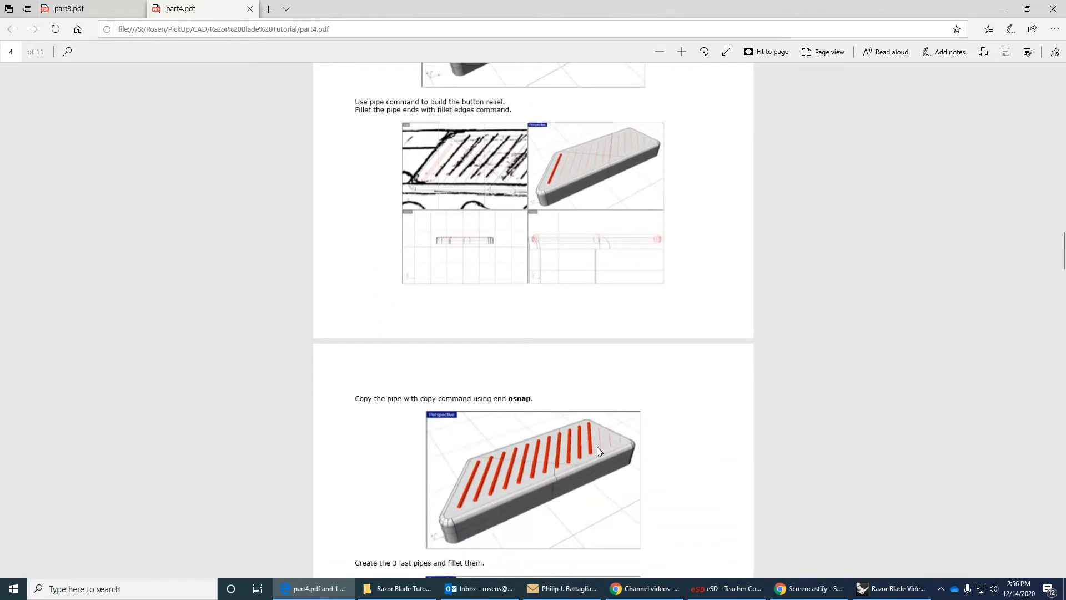
{"action": "scroll", "coordinate": [601, 445], "scroll_direction": "down", "scroll_amount": 5}
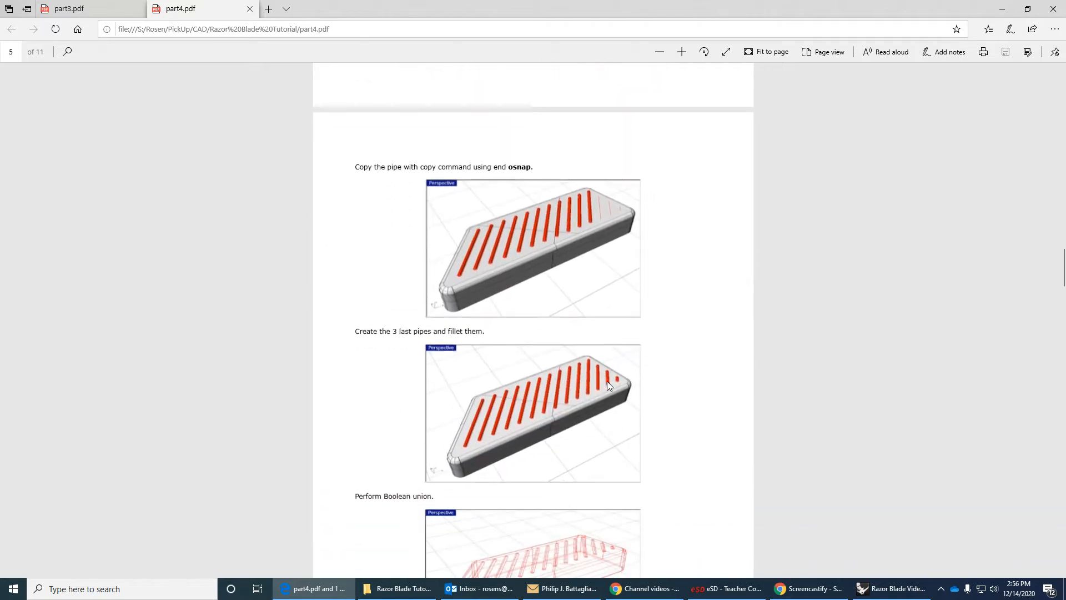
{"action": "scroll", "coordinate": [614, 381], "scroll_direction": "down", "scroll_amount": 2}
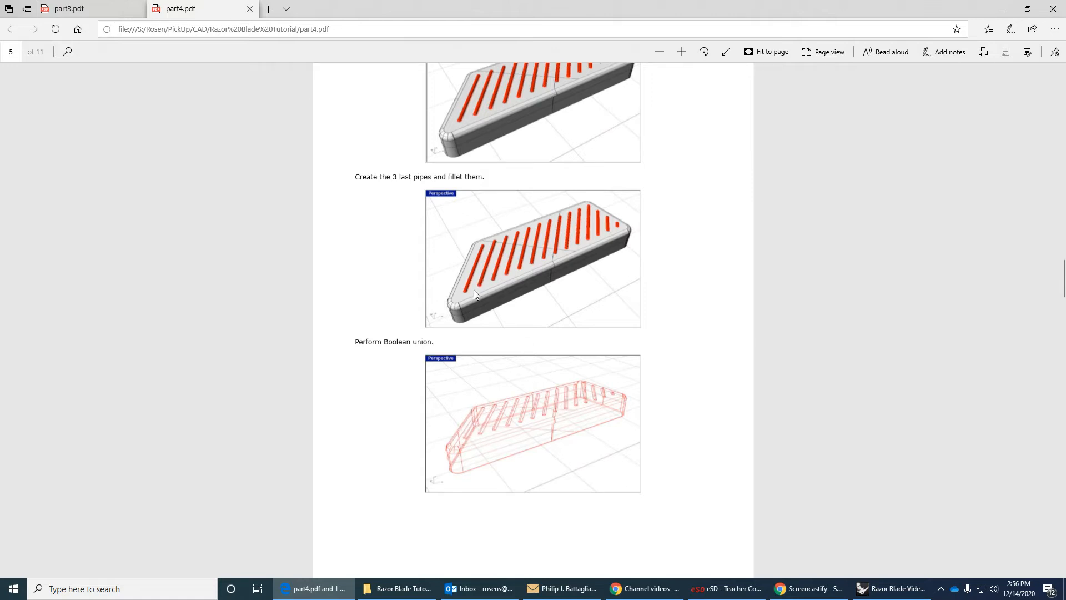
{"action": "scroll", "coordinate": [560, 327], "scroll_direction": "down", "scroll_amount": 3}
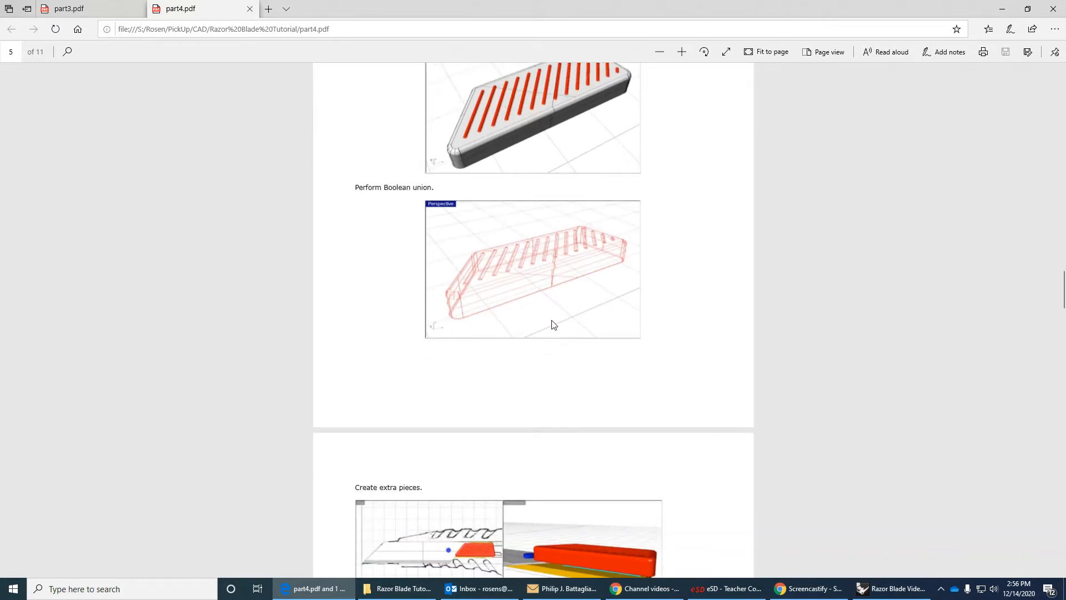
{"action": "scroll", "coordinate": [553, 324], "scroll_direction": "up", "scroll_amount": 20}
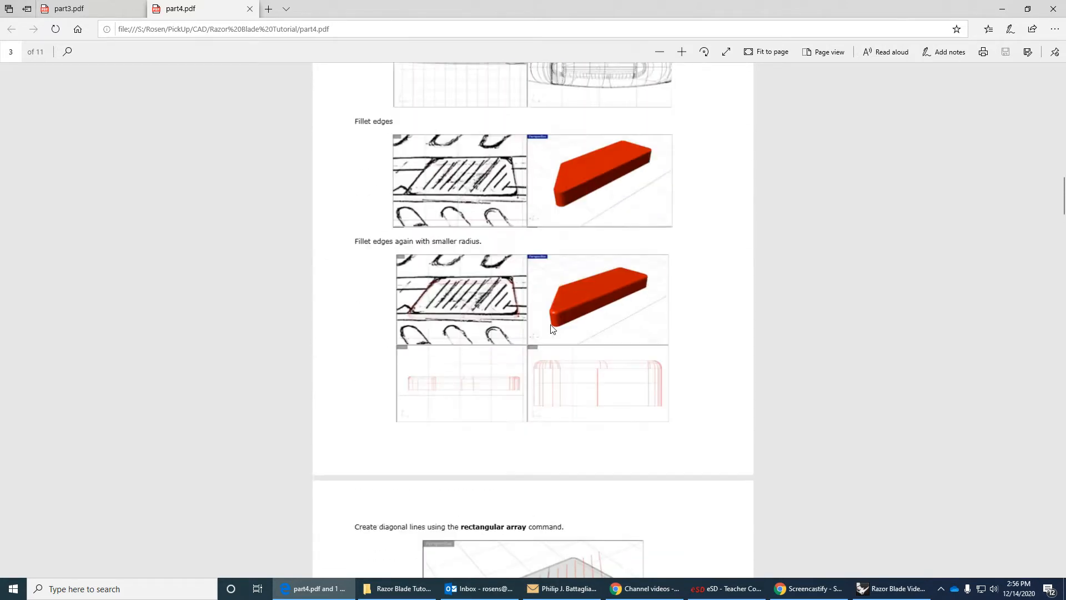
{"action": "scroll", "coordinate": [552, 329], "scroll_direction": "up", "scroll_amount": 20}
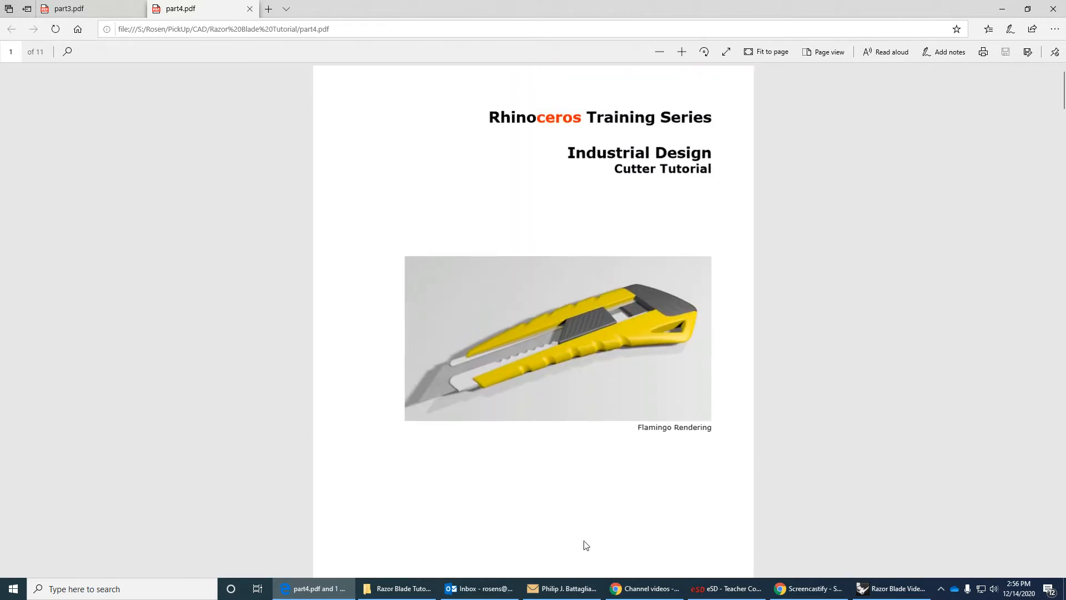
Switch back to Rhino and rename the dash-named layer directly below Blade Holder as Slider.
{"action": "left_click", "coordinate": [892, 589]}
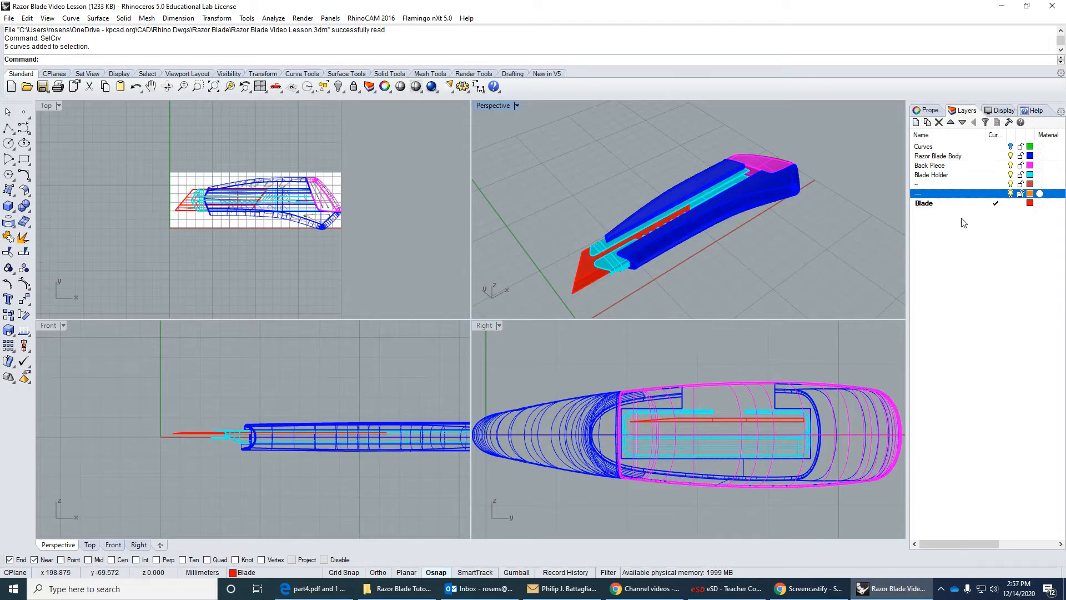
{"action": "left_click", "coordinate": [929, 186]}
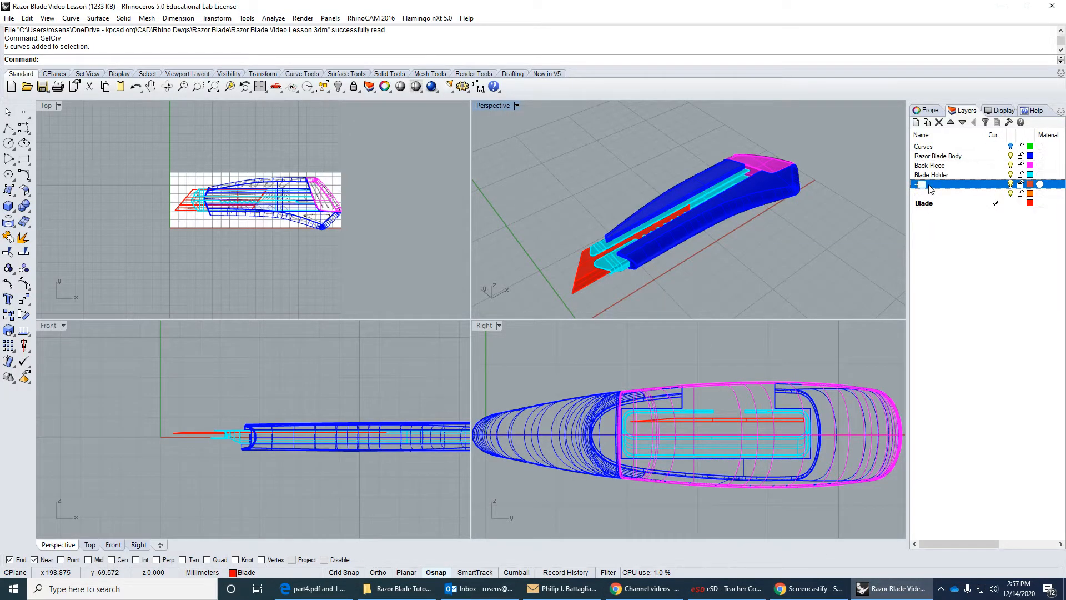
{"action": "type", "text": "Slider"}
{"action": "key", "text": "Return"}
Set the Top viewport's display mode to Shaded.
{"action": "left_click", "coordinate": [49, 106]}
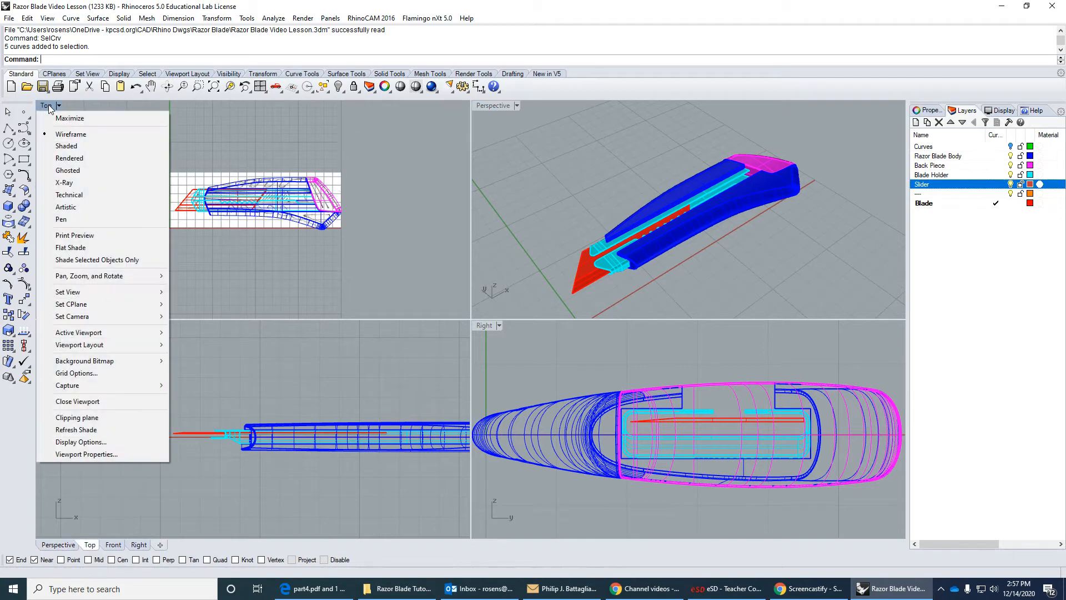
{"action": "left_click", "coordinate": [66, 145]}
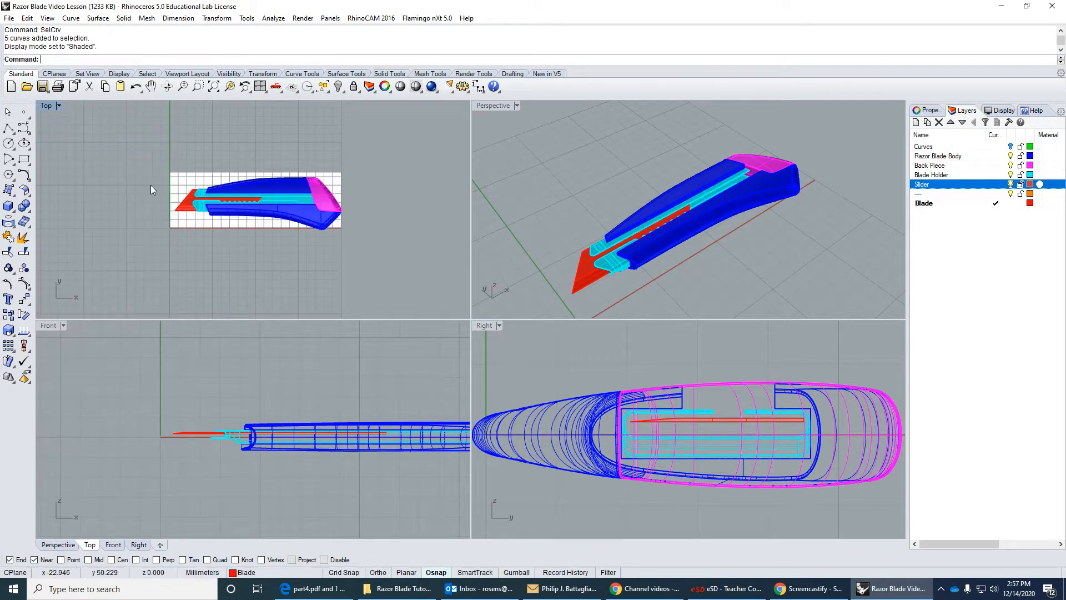
Maximize the Top viewport and set its display mode to Wireframe to show the sketched slider button.
{"action": "scroll", "coordinate": [309, 273], "scroll_direction": "up", "scroll_amount": 5}
{"action": "scroll", "coordinate": [309, 274], "scroll_direction": "up", "scroll_amount": 2}
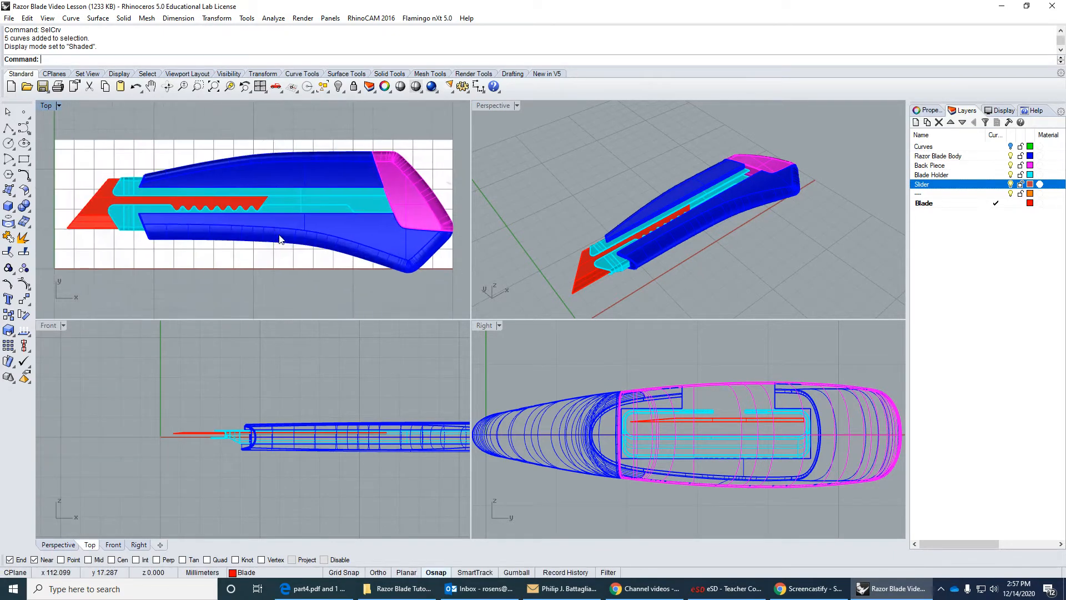
{"action": "double_click", "coordinate": [42, 107]}
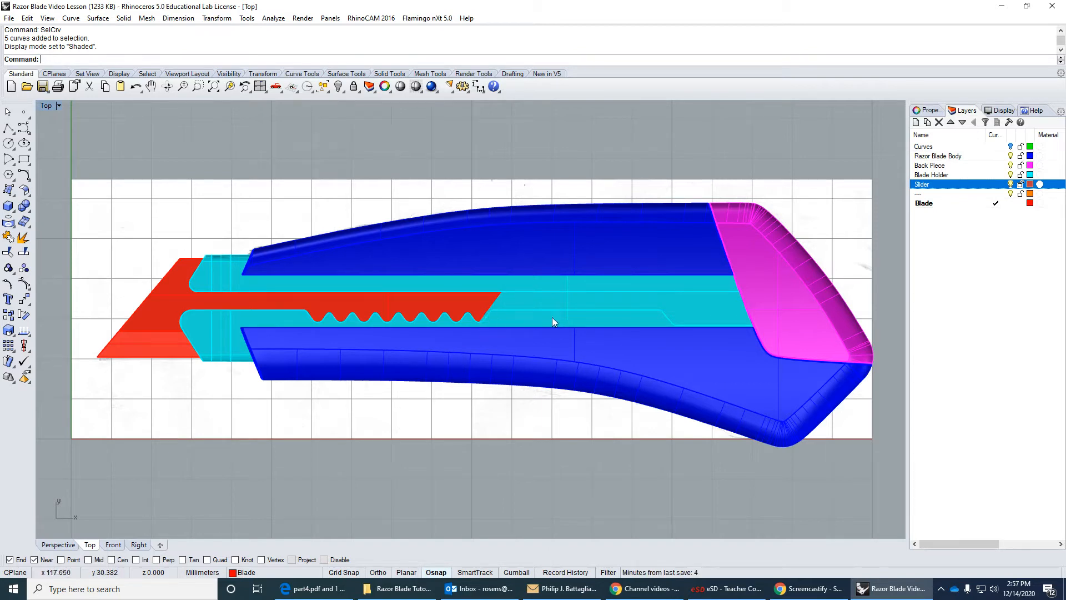
{"action": "left_click", "coordinate": [51, 106]}
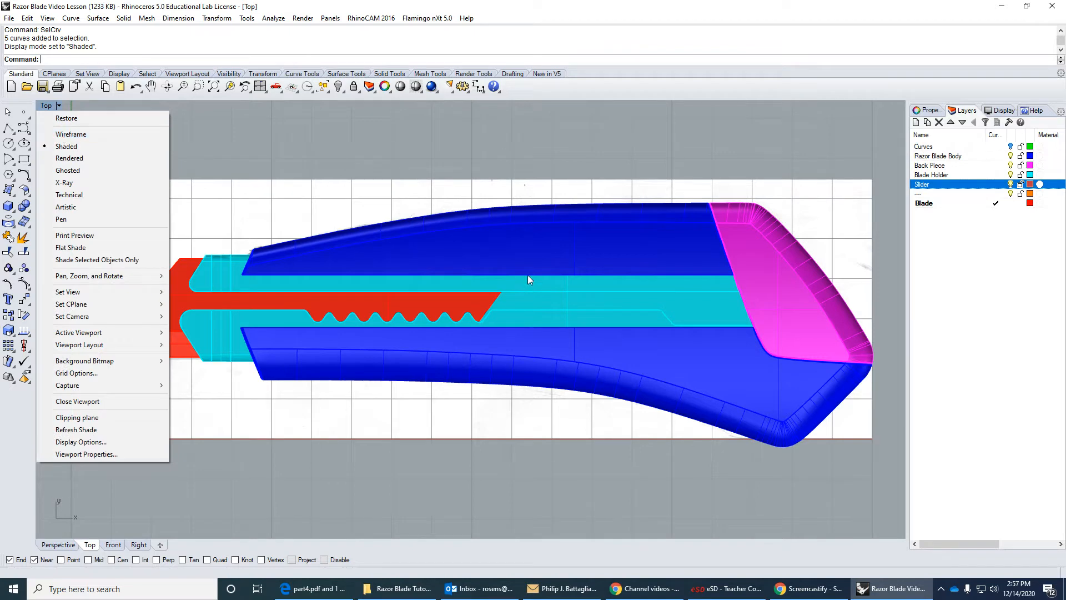
{"action": "left_click", "coordinate": [99, 135]}
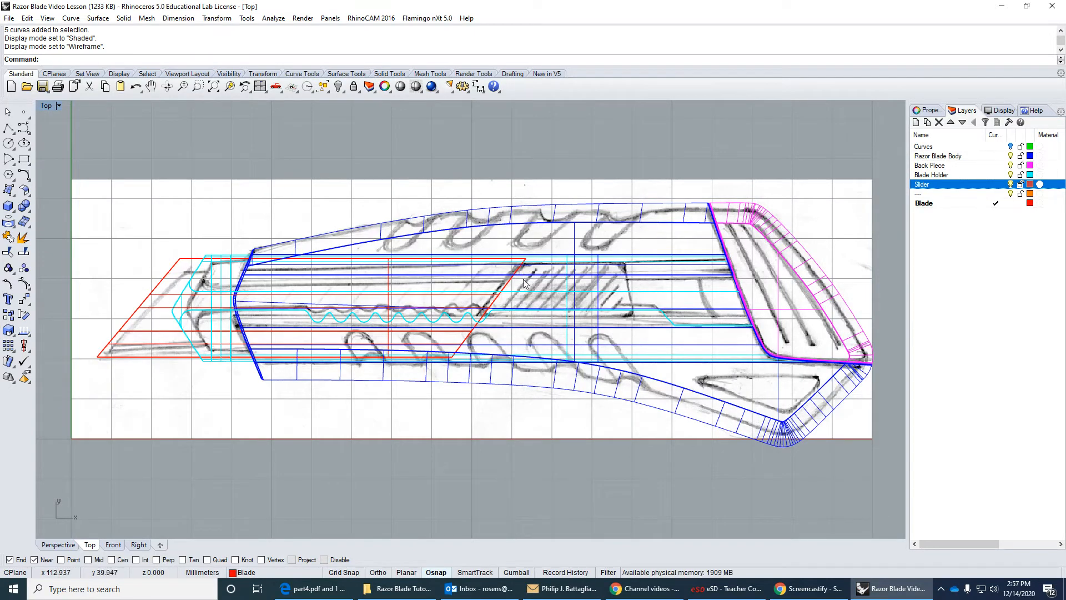
{"action": "scroll", "coordinate": [515, 304], "scroll_direction": "up", "scroll_amount": 3}
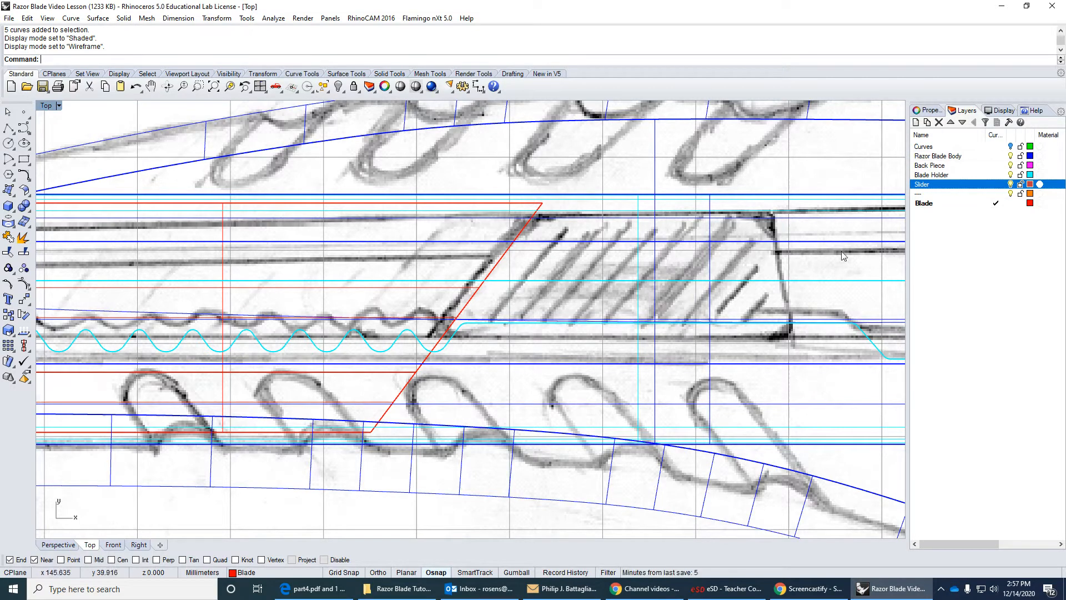
Make Slider the current layer, turn off the End and Near snaps, and draw a horizontal polyline about 31 mm long across the sketched button's upper part.
{"action": "left_click", "coordinate": [997, 185]}
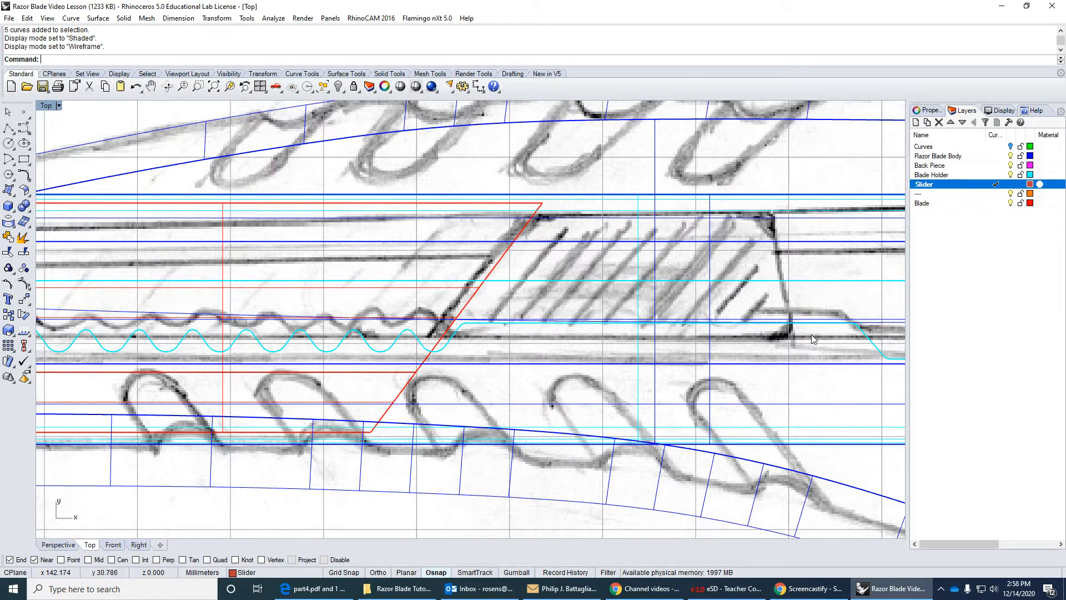
{"action": "left_click", "coordinate": [9, 128]}
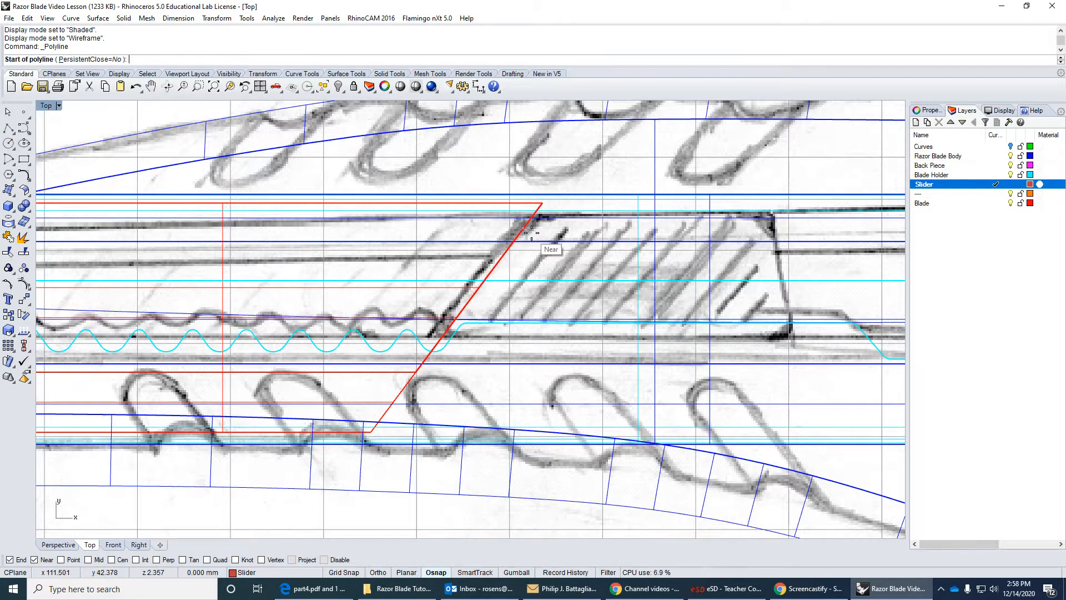
{"action": "left_click", "coordinate": [9, 559]}
{"action": "left_click", "coordinate": [35, 560]}
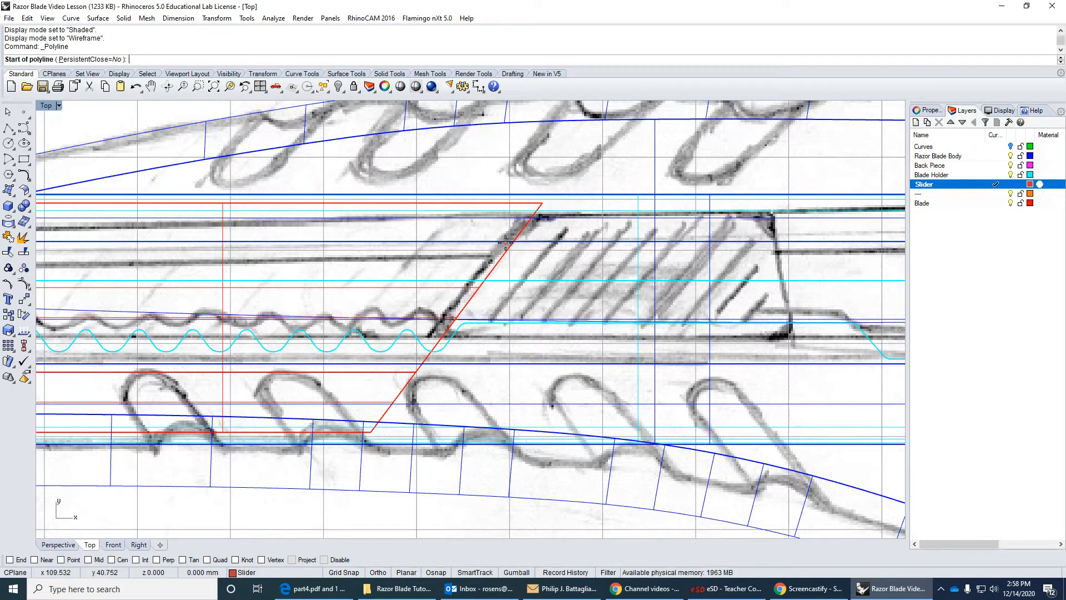
{"action": "left_click", "coordinate": [505, 242]}
{"action": "key", "text": "F8"}
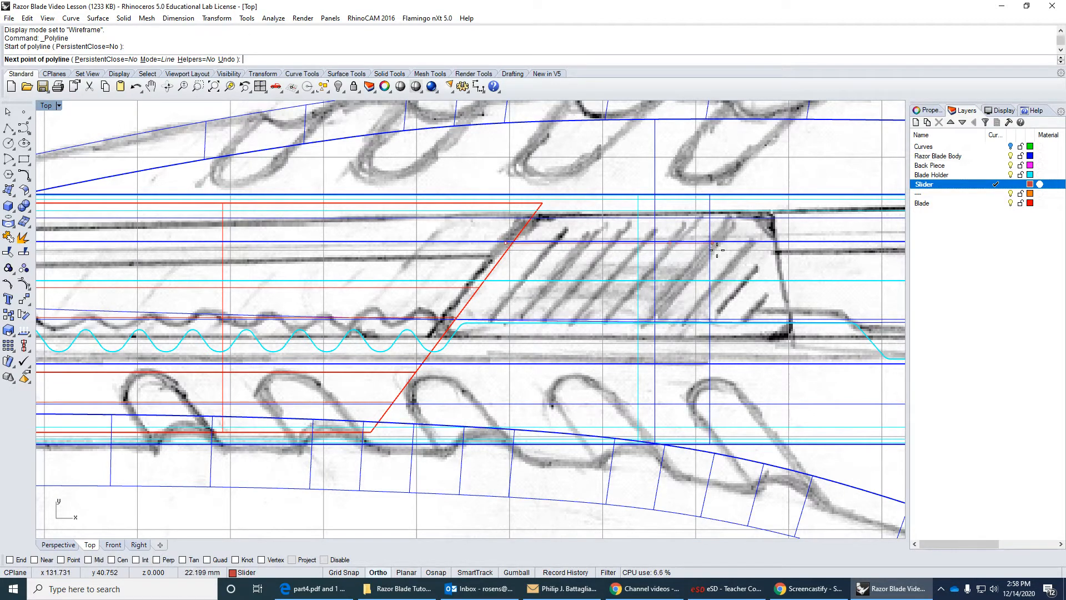
{"action": "left_click", "coordinate": [791, 243]}
{"action": "key", "text": "Return"}
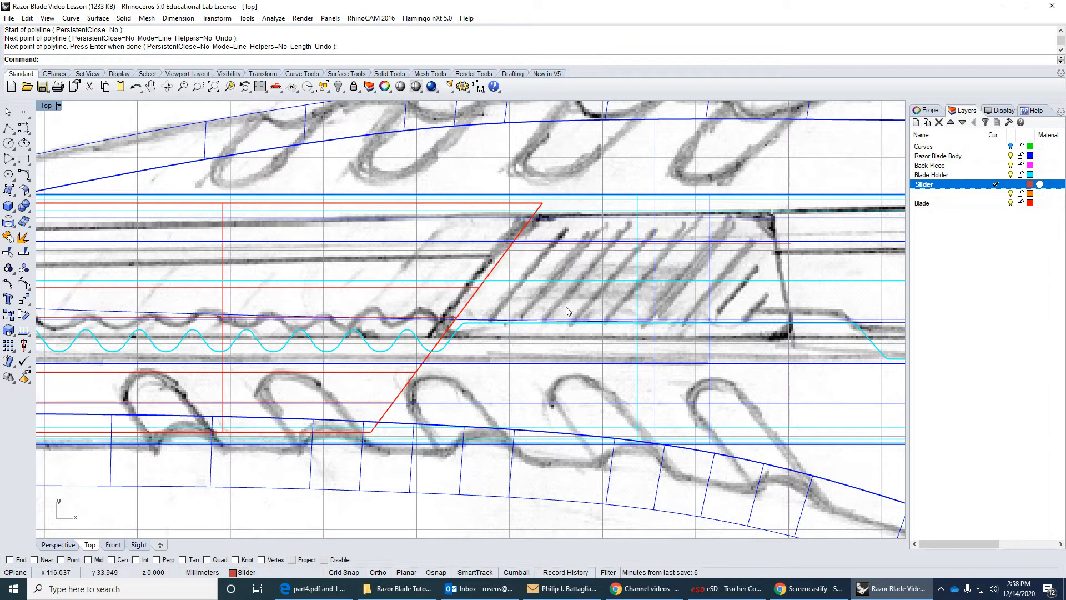
Draw a second horizontal polyline about 39 mm long across the lower part of the sketched button, parallel to the first.
{"action": "key", "text": "Return"}
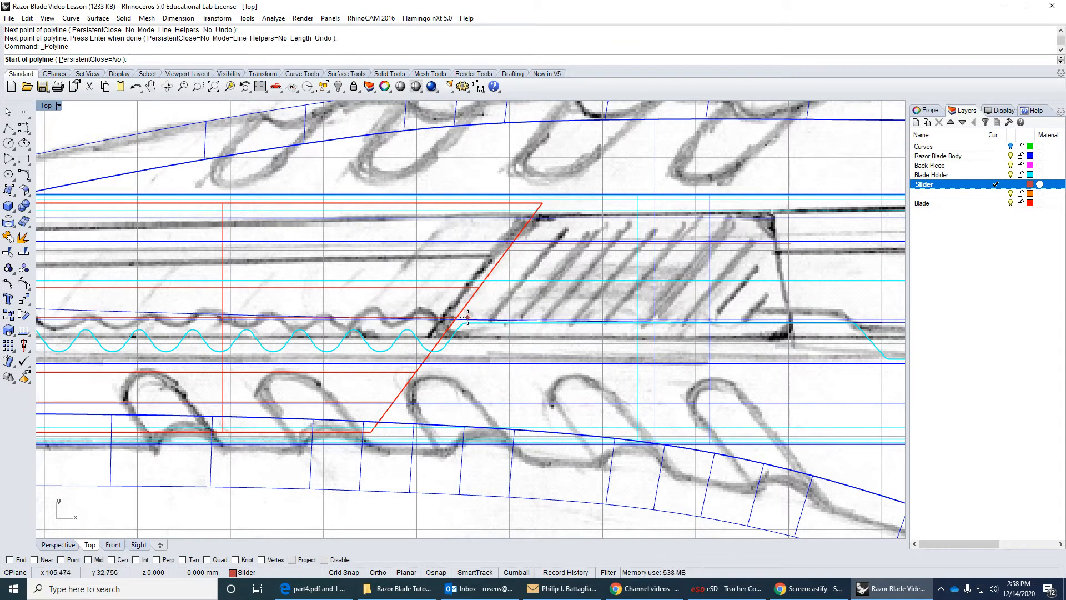
{"action": "scroll", "coordinate": [468, 317], "scroll_direction": "up", "scroll_amount": 2}
{"action": "scroll", "coordinate": [460, 321], "scroll_direction": "down", "scroll_amount": 2}
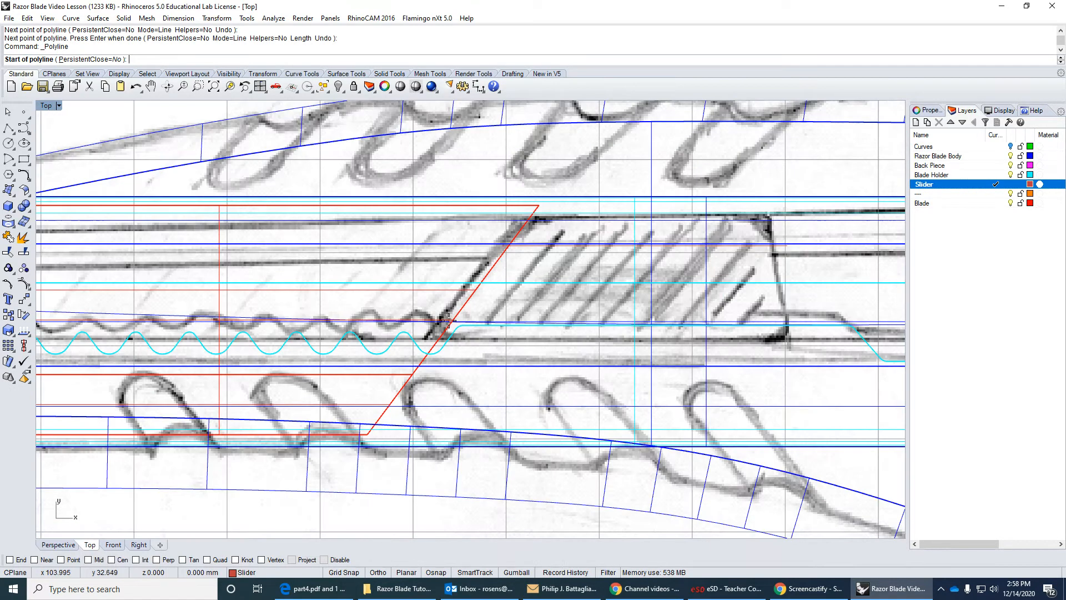
{"action": "scroll", "coordinate": [437, 321], "scroll_direction": "up", "scroll_amount": 2}
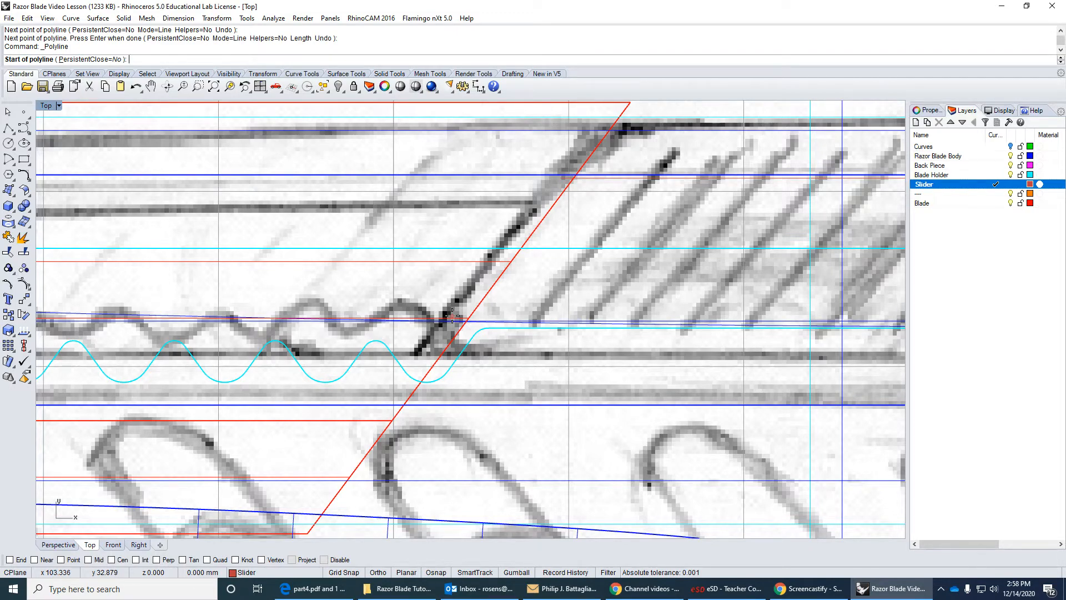
{"action": "left_click", "coordinate": [452, 316]}
{"action": "scroll", "coordinate": [653, 314], "scroll_direction": "down", "scroll_amount": 6}
{"action": "right_click_drag", "start_coordinate": [696, 303], "coordinate": [607, 318]}
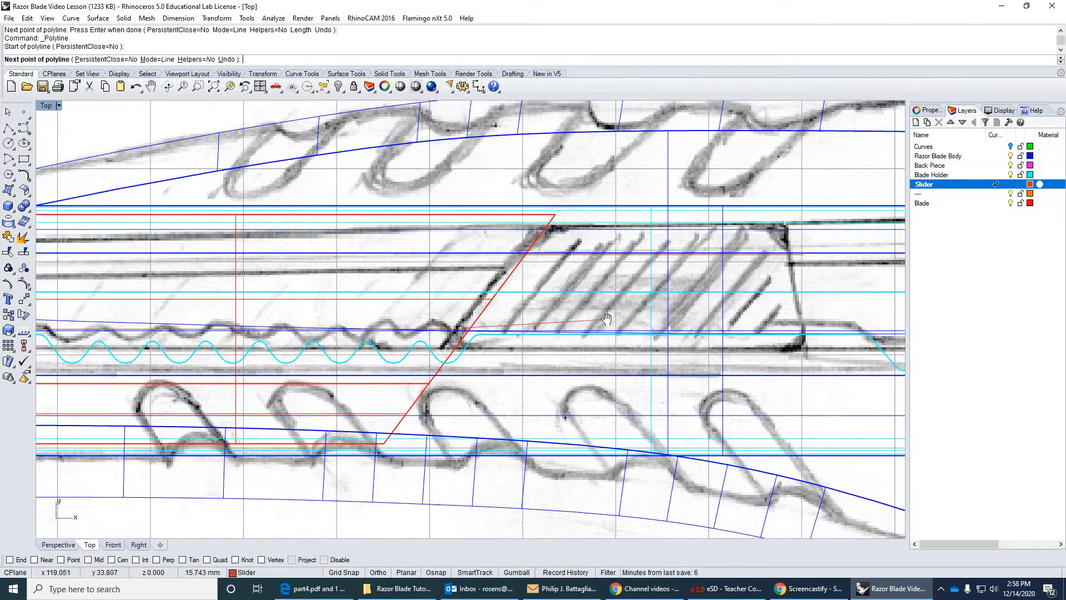
{"action": "scroll", "coordinate": [797, 328], "scroll_direction": "up", "scroll_amount": 4, "text": "shift"}
{"action": "scroll", "coordinate": [798, 329], "scroll_direction": "up", "scroll_amount": 1}
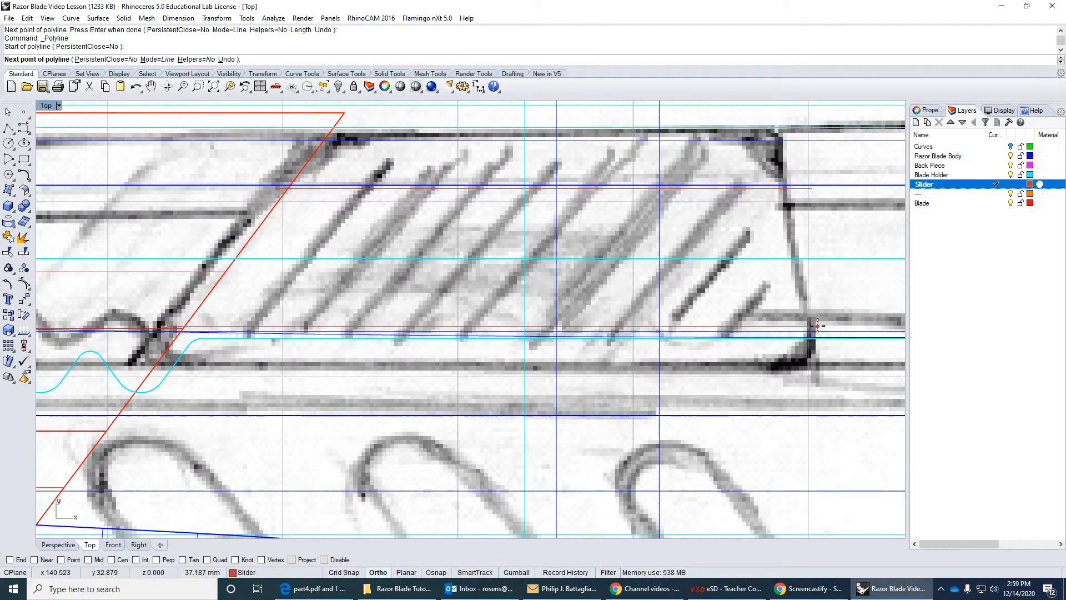
{"action": "left_click", "coordinate": [817, 326]}
{"action": "key", "text": "F8"}
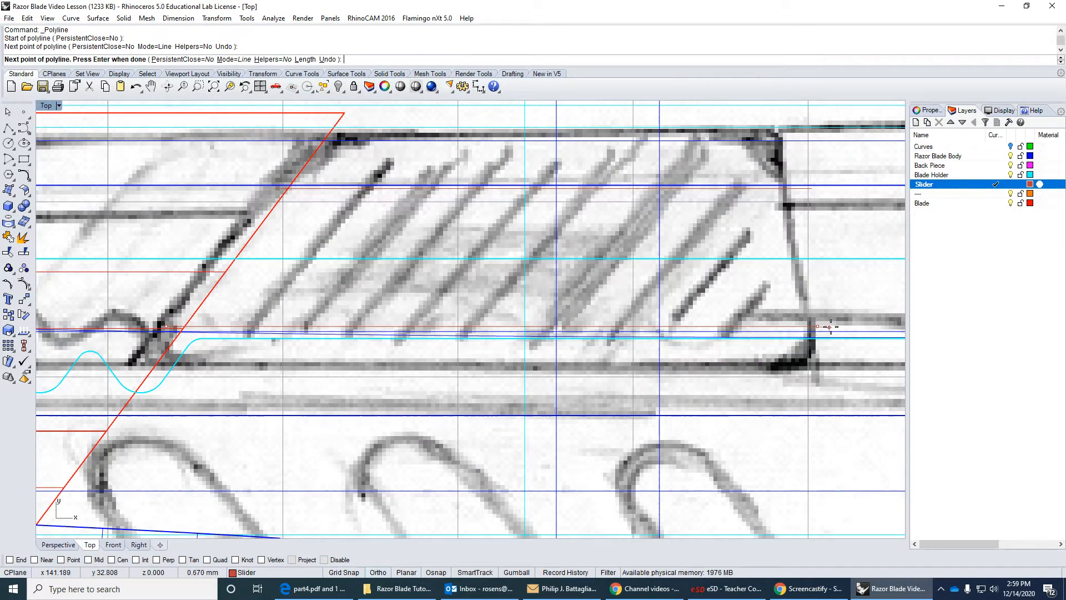
{"action": "left_click", "coordinate": [330, 59]}
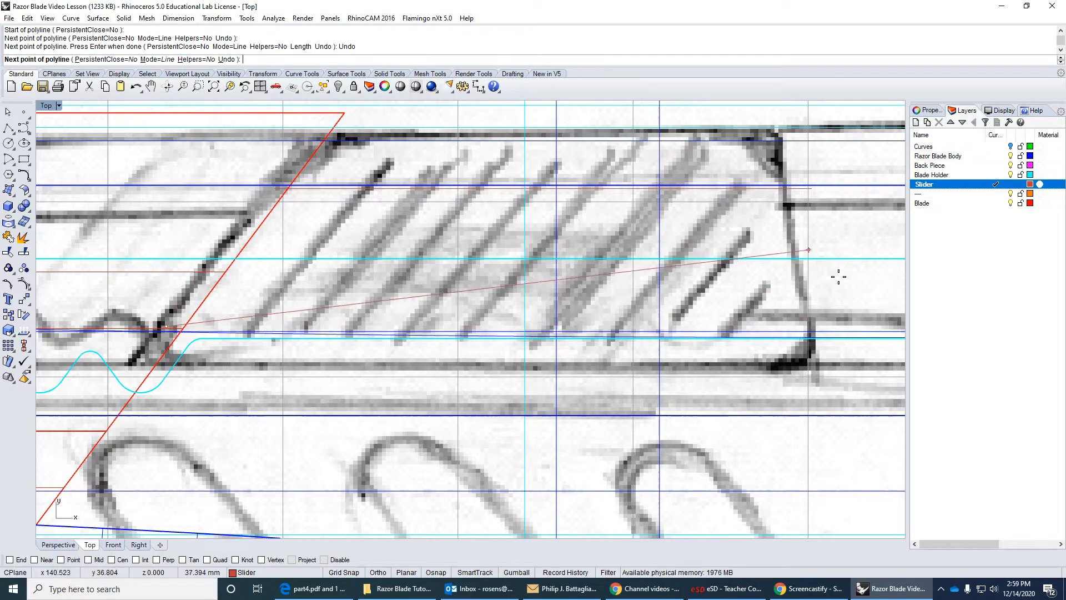
{"action": "key", "text": "F8"}
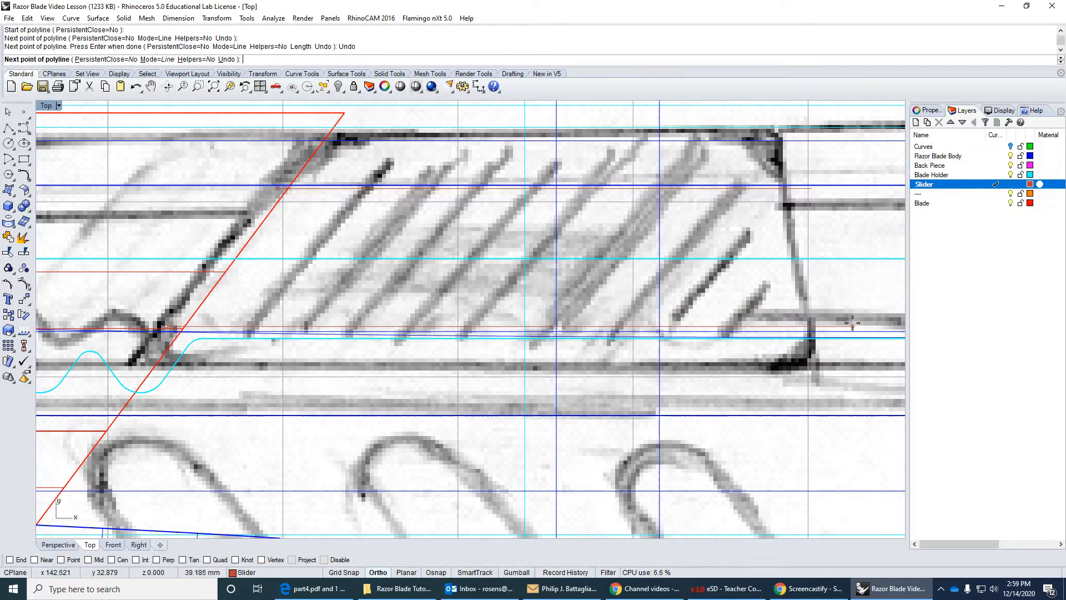
{"action": "left_click", "coordinate": [852, 325]}
{"action": "key", "text": "Return"}
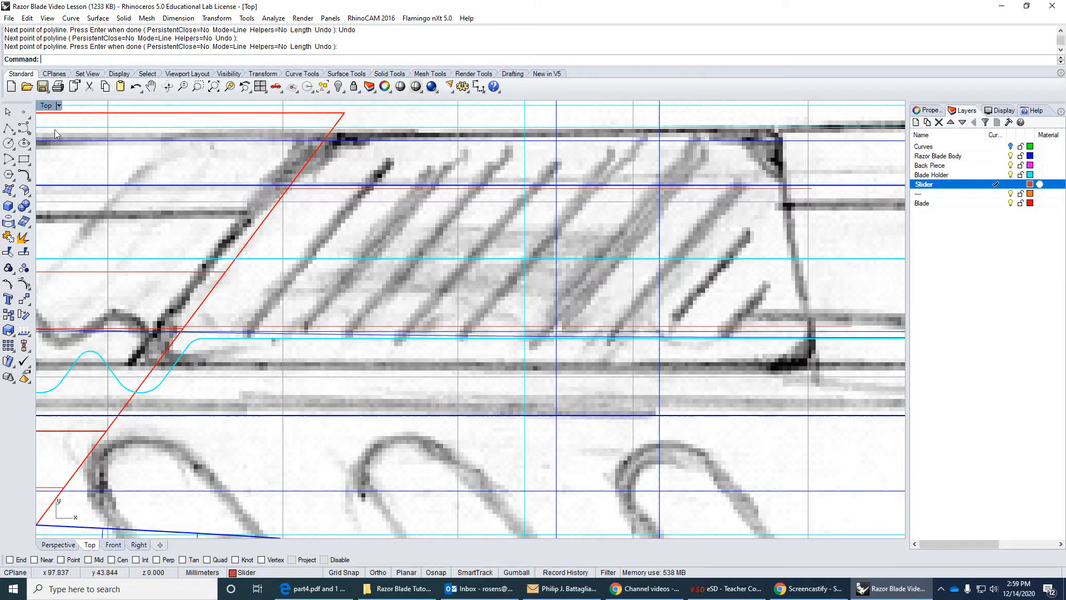
With the End snap on, join both pairs of ends of the two horizontal lines with slanted polylines to enclose the button outline.
{"action": "left_click", "coordinate": [8, 128]}
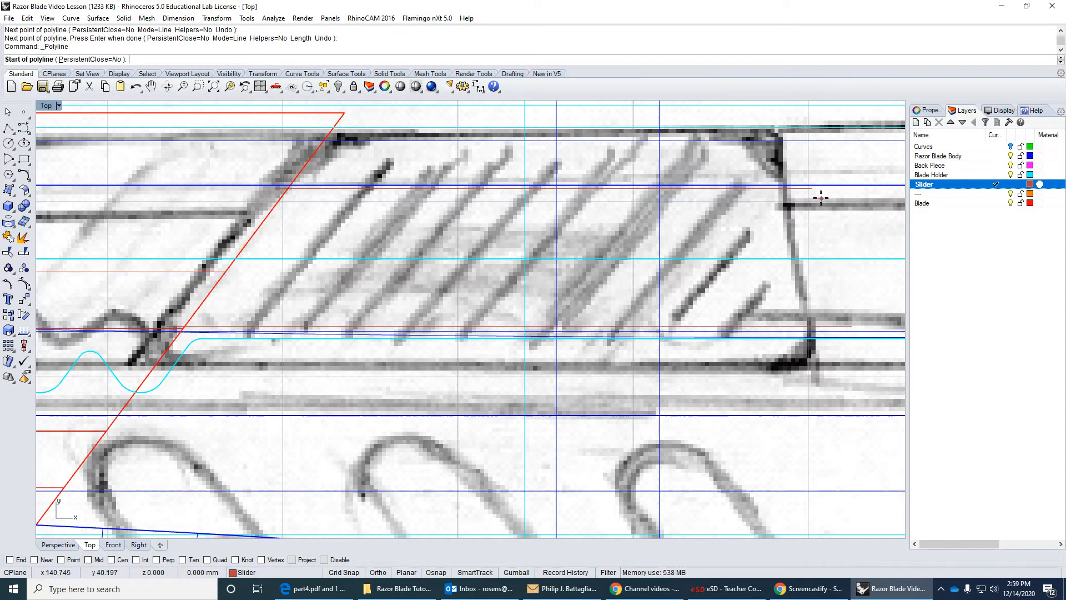
{"action": "left_click", "coordinate": [10, 559]}
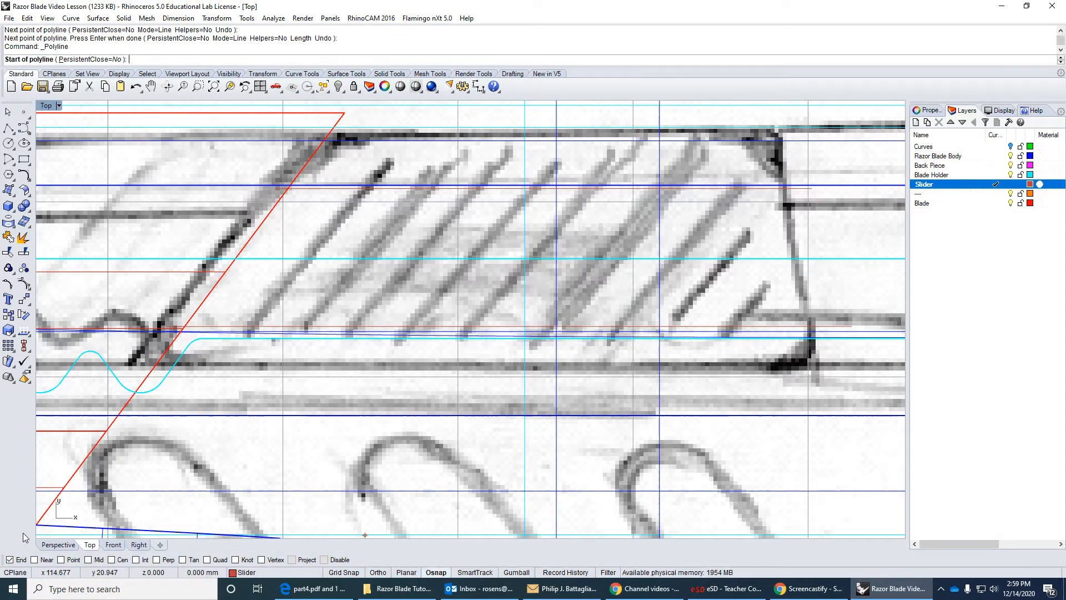
{"action": "left_click", "coordinate": [811, 189]}
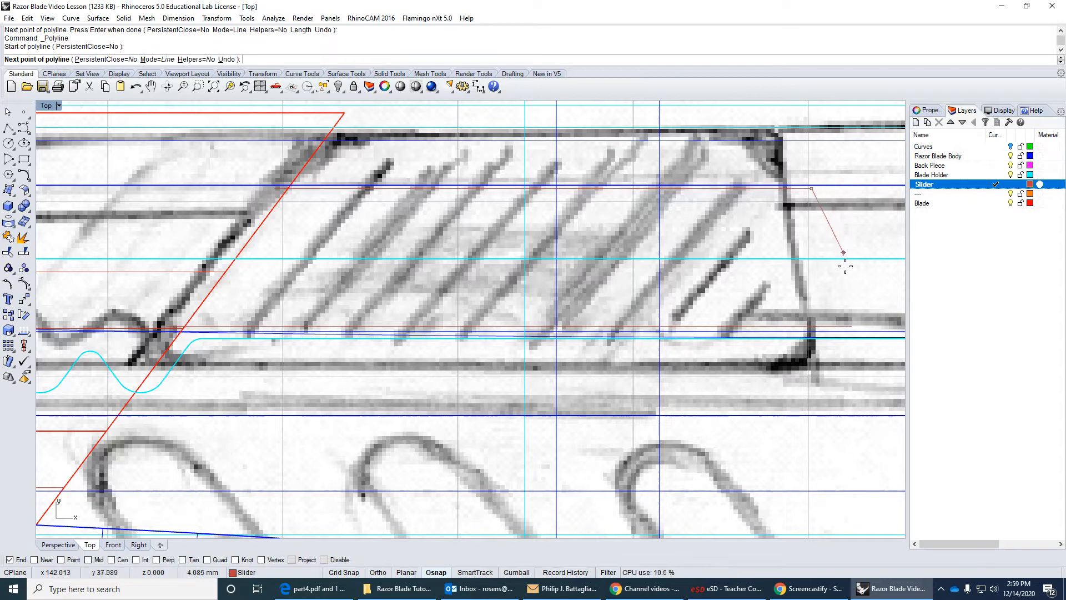
{"action": "left_click", "coordinate": [851, 325]}
{"action": "key", "text": "Return"}
{"action": "key", "text": "Return"}
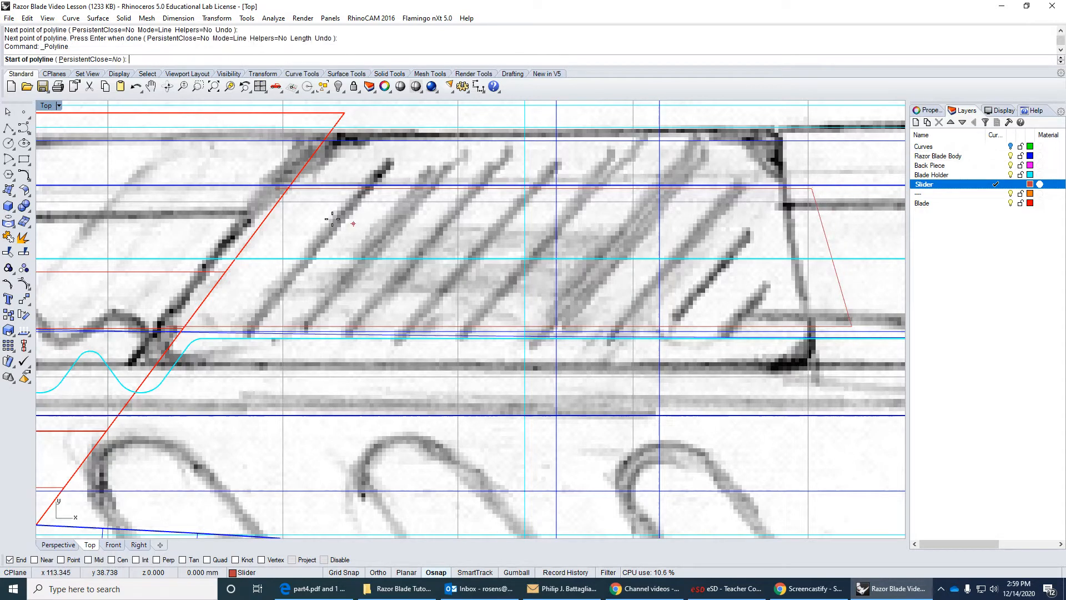
{"action": "left_click", "coordinate": [275, 189]}
{"action": "left_click", "coordinate": [167, 323]}
{"action": "key", "text": "Return"}
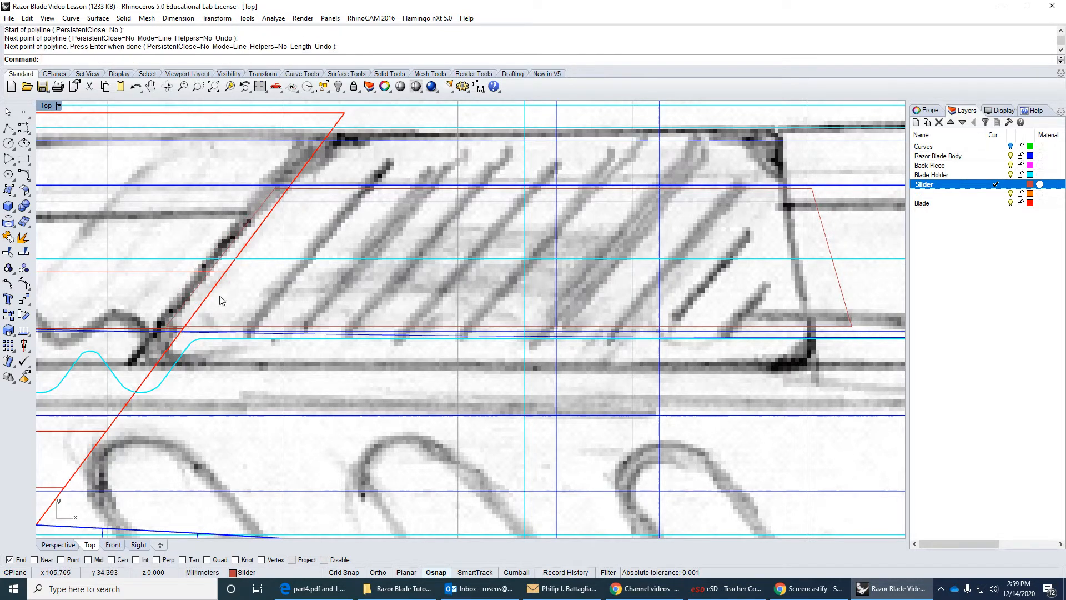
{"action": "scroll", "coordinate": [343, 256], "scroll_direction": "down", "scroll_amount": 5}
{"action": "scroll", "coordinate": [343, 256], "scroll_direction": "down", "scroll_amount": 3}
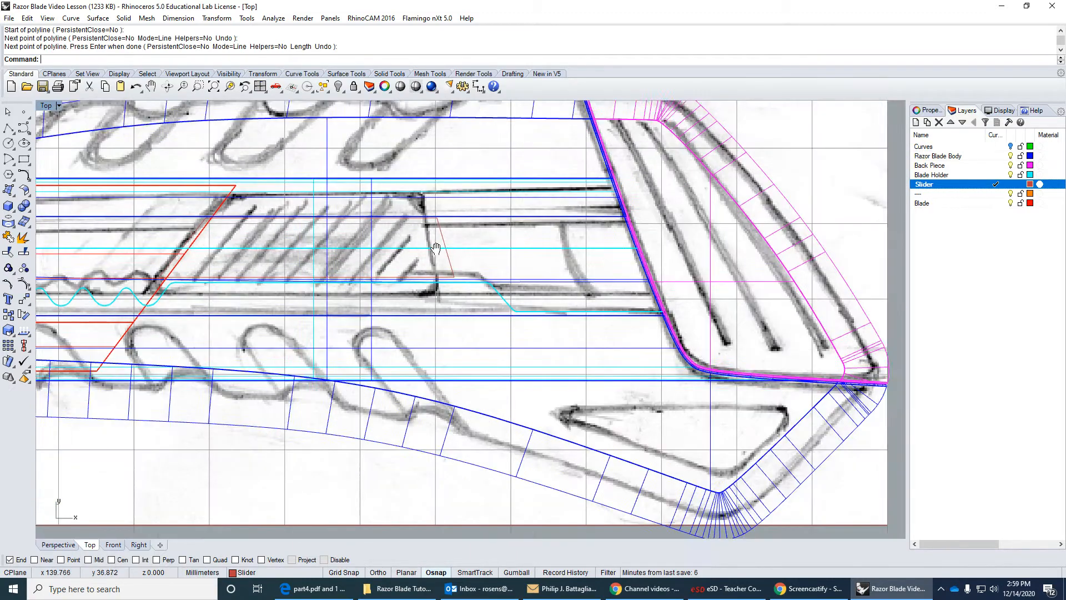
{"action": "left_click", "coordinate": [8, 129]}
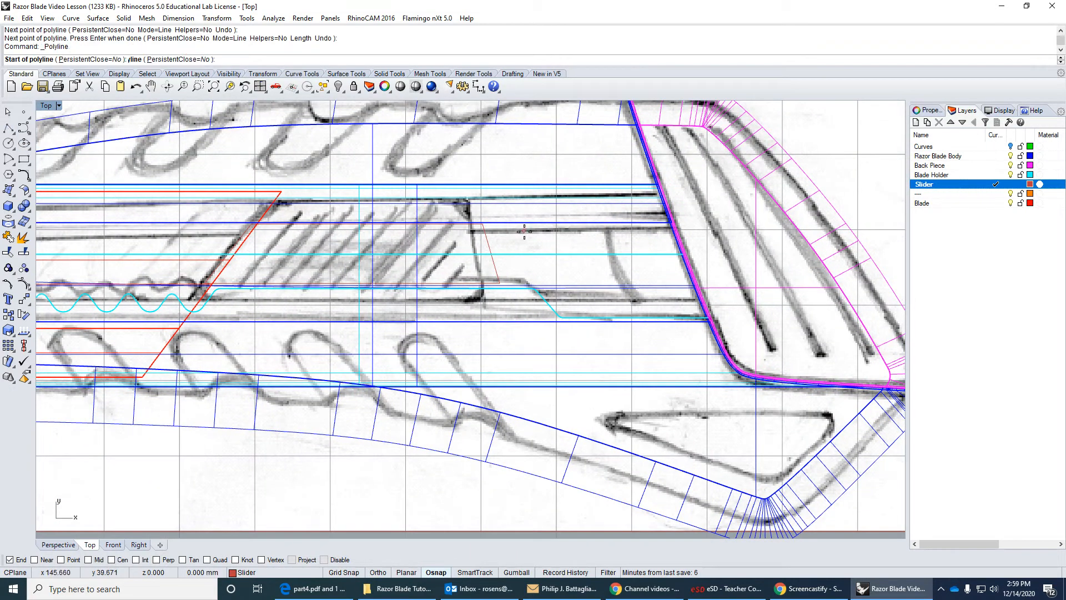
{"action": "scroll", "coordinate": [516, 224], "scroll_direction": "up", "scroll_amount": 4}
{"action": "left_click", "coordinate": [492, 219]}
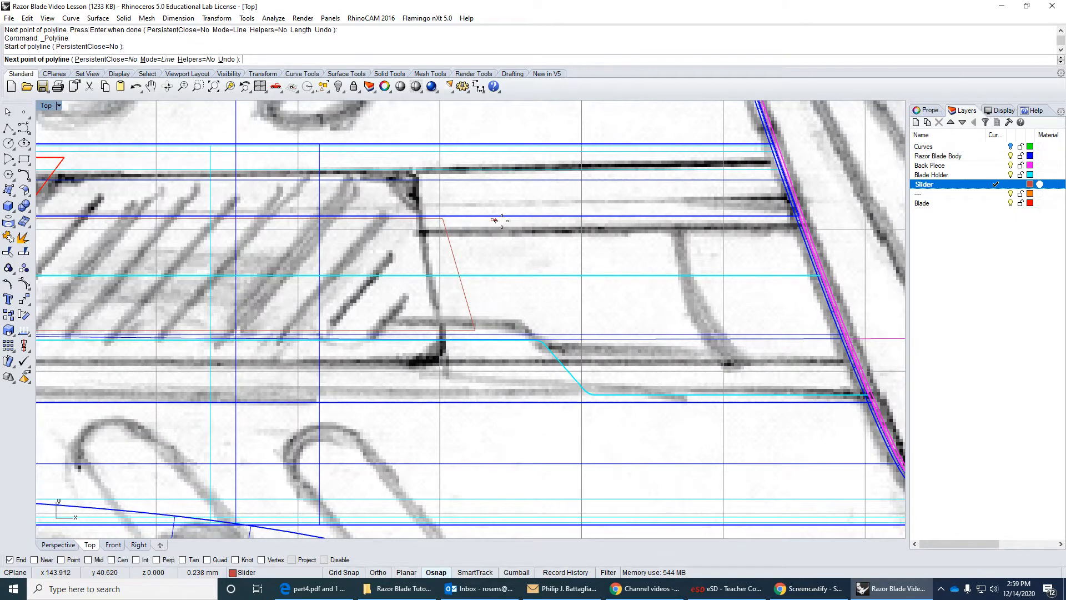
{"action": "key", "text": "F8"}
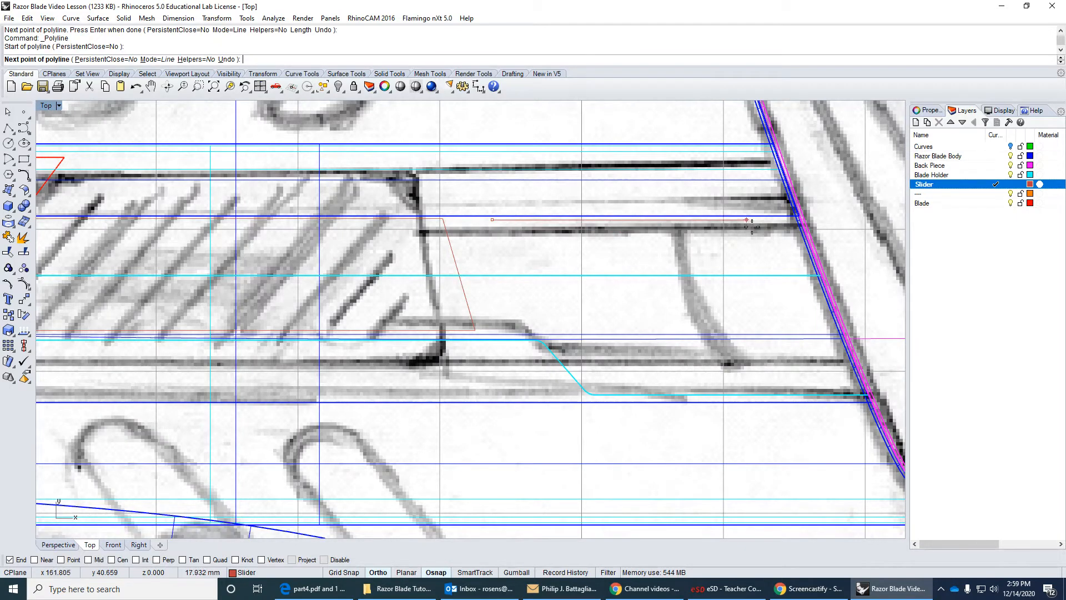
{"action": "left_click", "coordinate": [779, 220]}
{"action": "key", "text": "F8"}
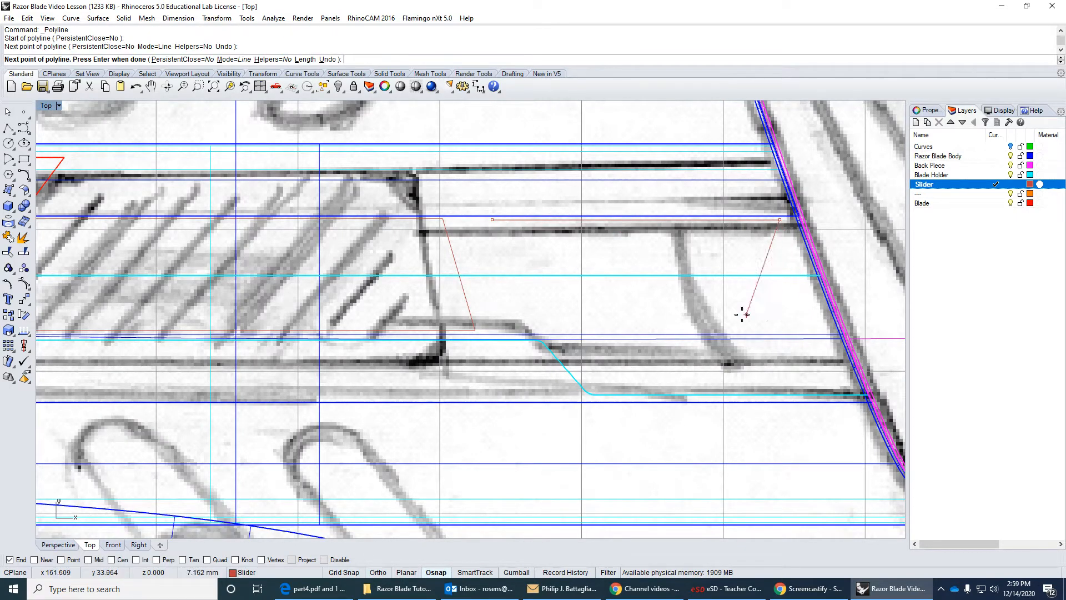
{"action": "key", "text": "Return"}
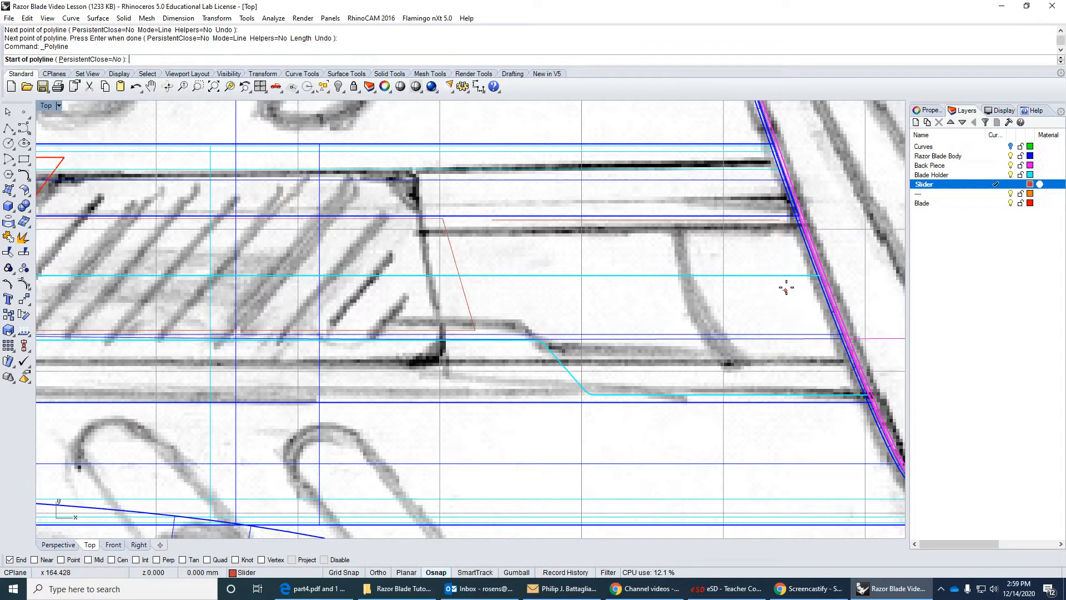
{"action": "left_click", "coordinate": [772, 222]}
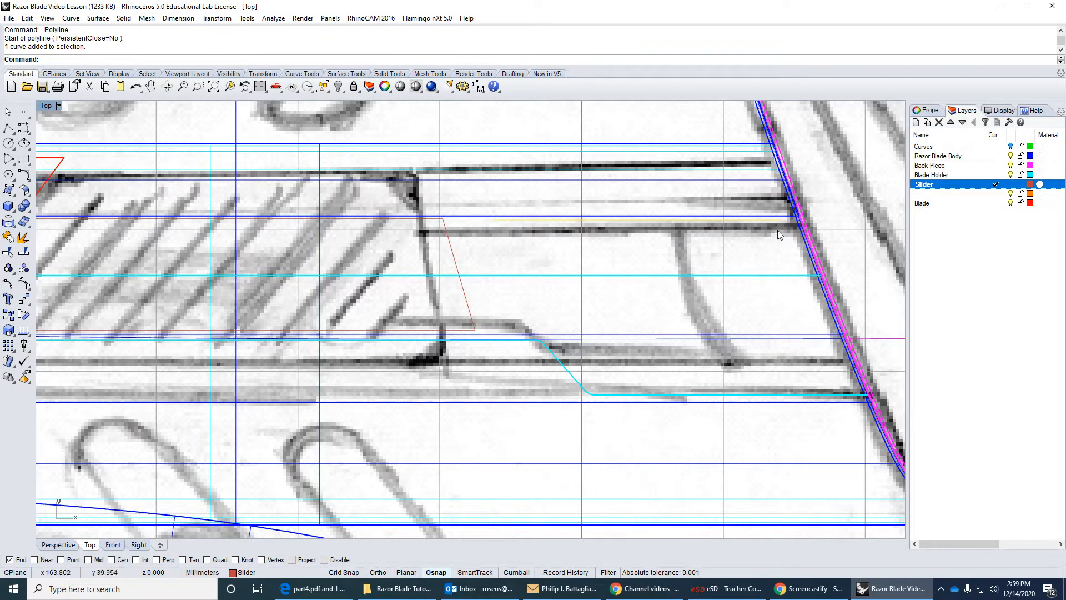
{"action": "key", "text": "Delete"}
Draw a trial three-segment polyline beside the button outline with its last segment about 28 mm long, and delete it.
{"action": "key", "text": "Return"}
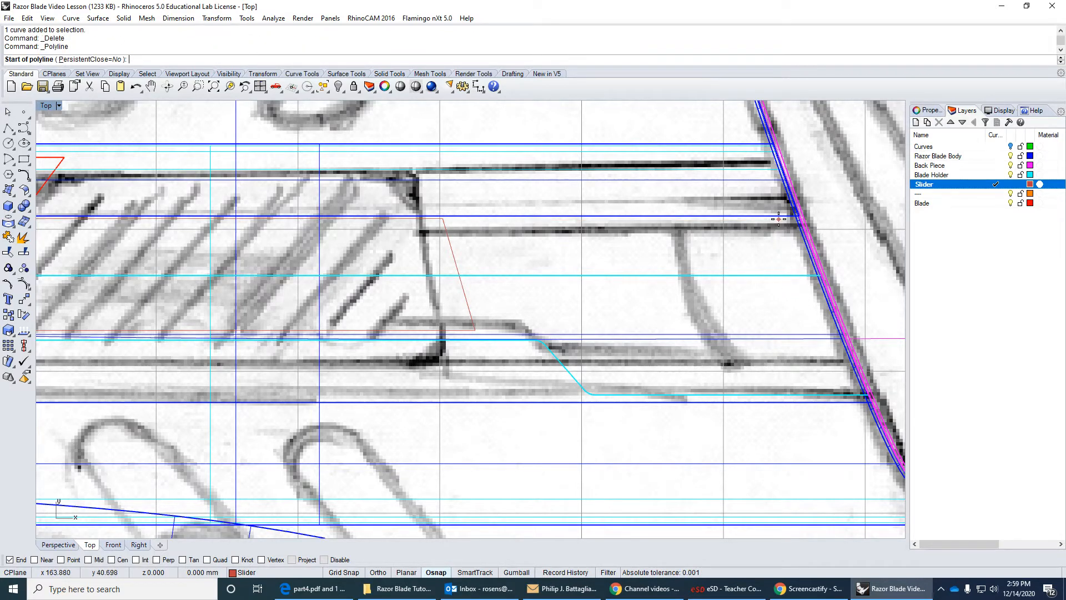
{"action": "left_click", "coordinate": [778, 219]}
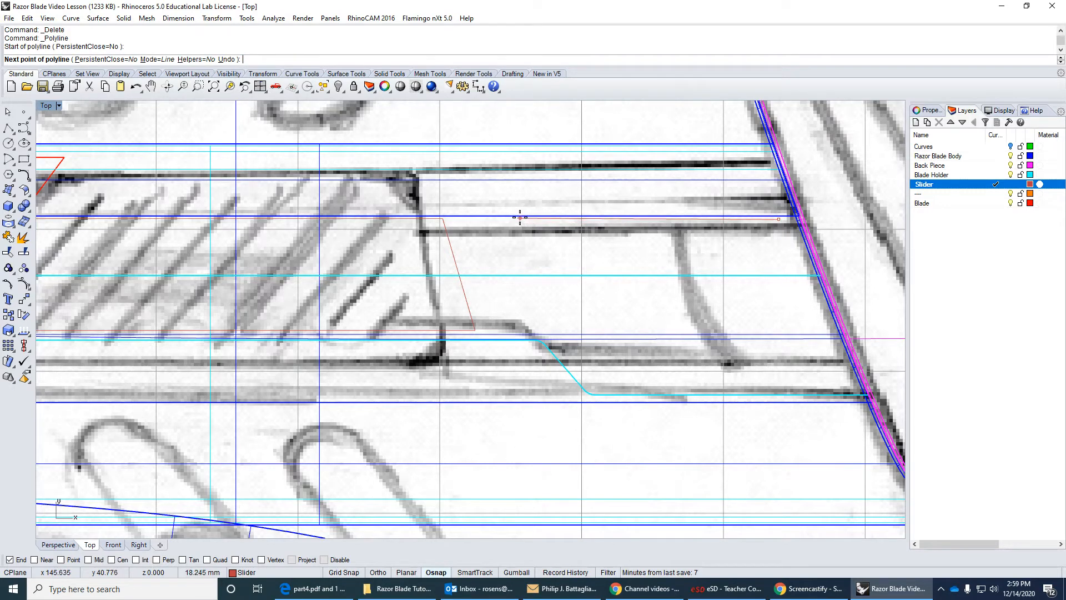
{"action": "left_click", "coordinate": [519, 218]}
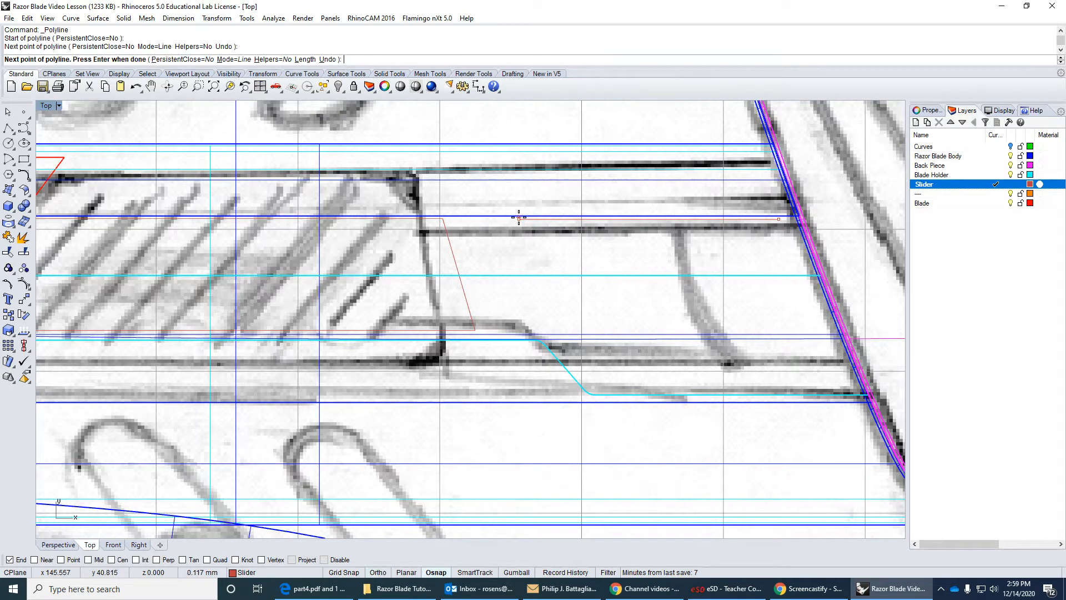
{"action": "left_click", "coordinate": [456, 330]}
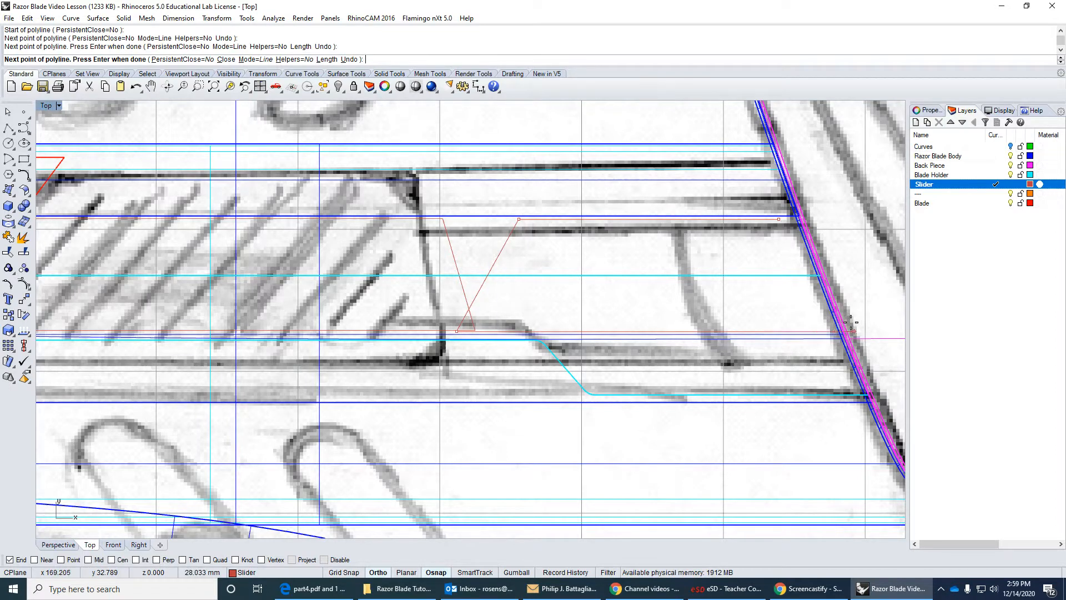
{"action": "key", "text": "Return"}
{"action": "left_click", "coordinate": [744, 221]}
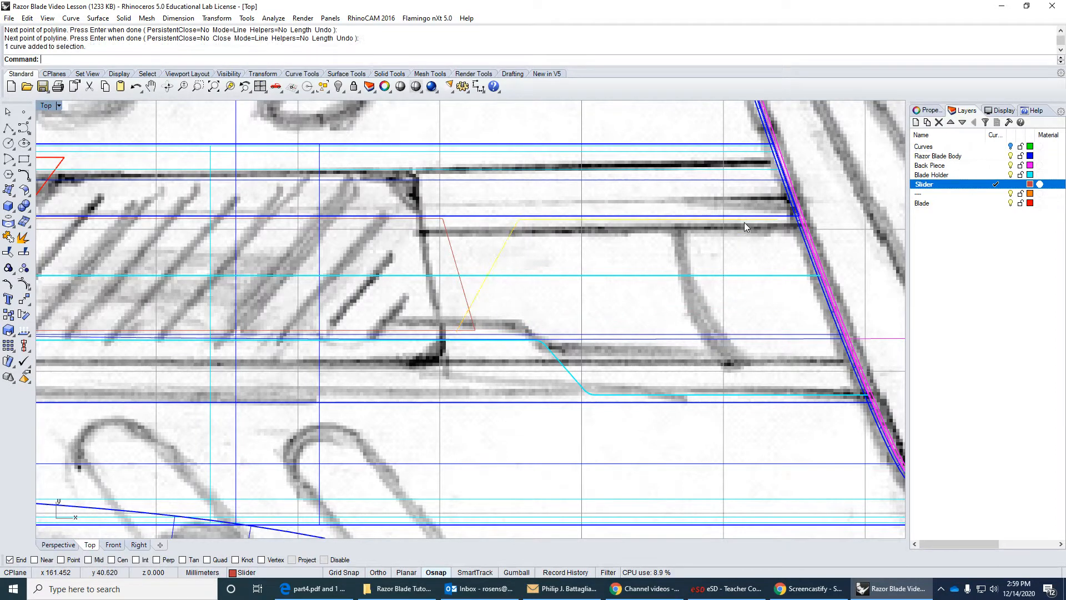
{"action": "key", "text": "Delete"}
Turn off the Blade and Blade Holder layers to leave the slider outline clearly visible over the sketch.
{"action": "right_click_drag", "start_coordinate": [120, 234], "coordinate": [350, 216]}
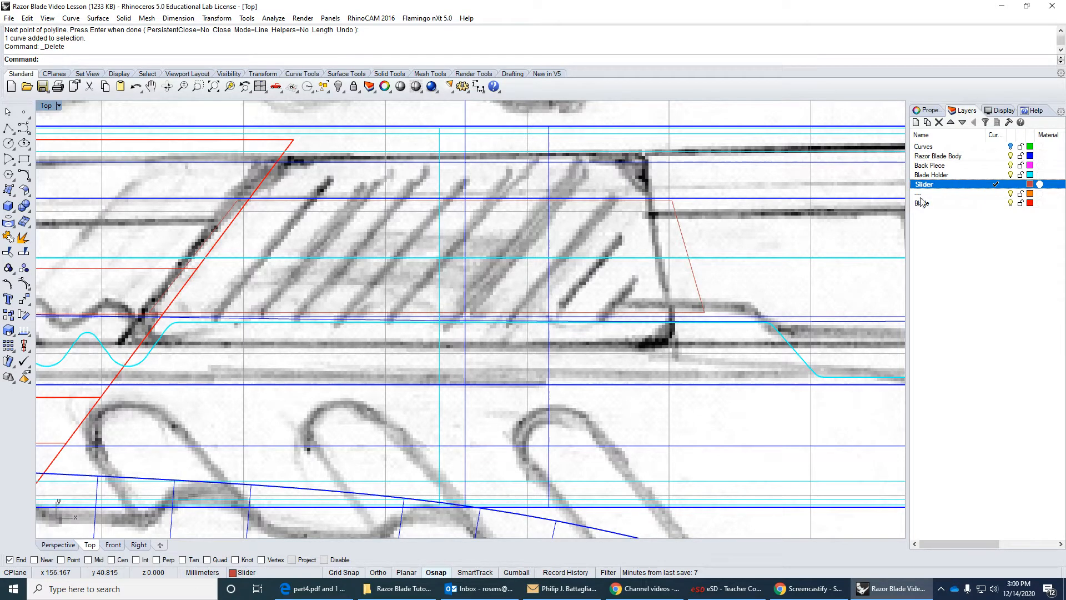
{"action": "left_click", "coordinate": [1009, 204]}
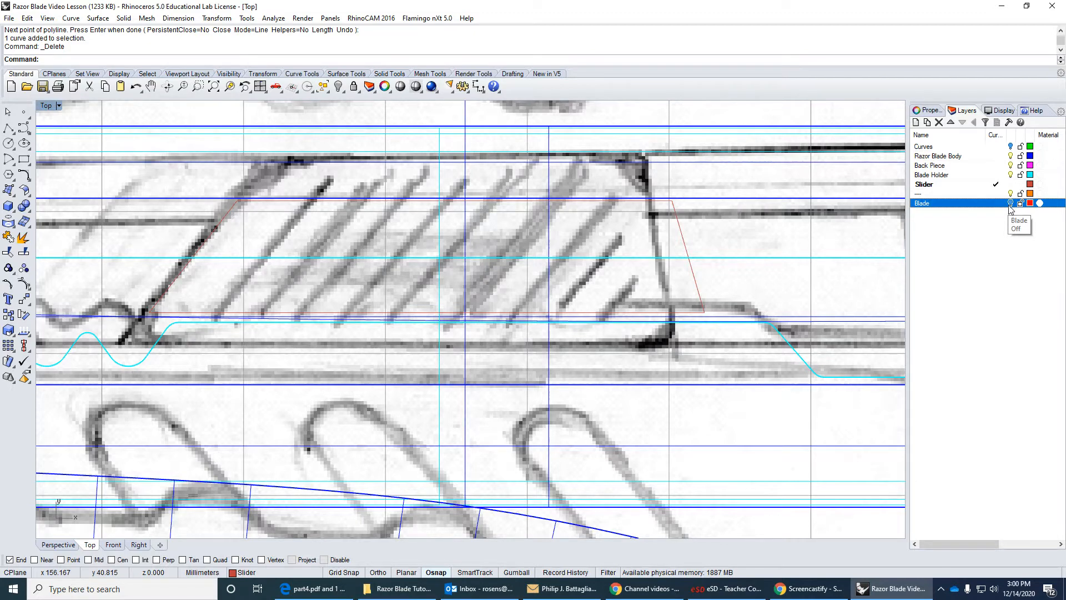
{"action": "left_click", "coordinate": [1012, 175]}
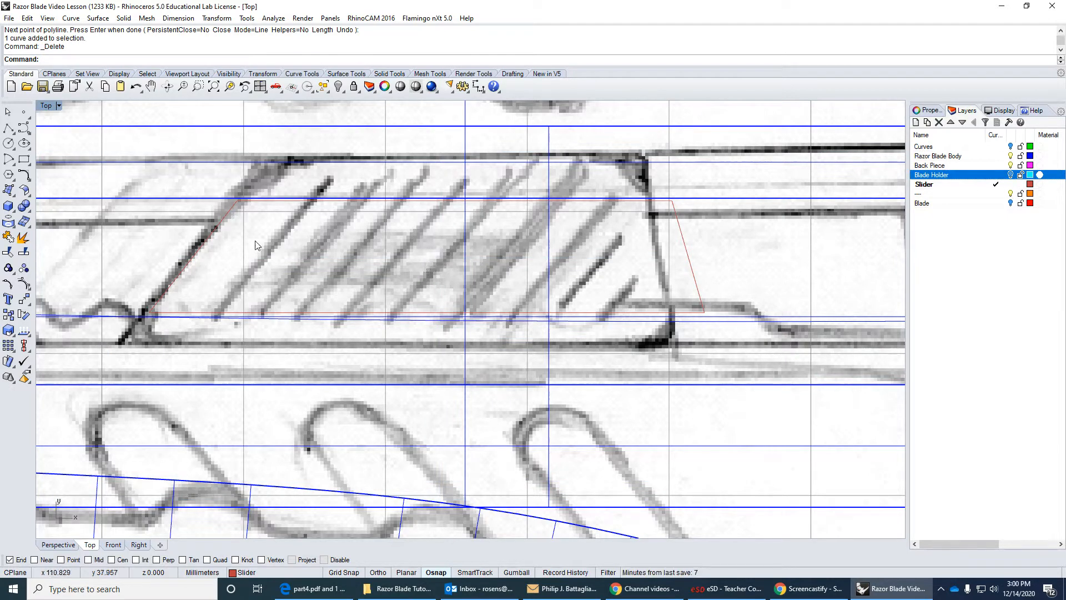
{"action": "left_click", "coordinate": [225, 231]}
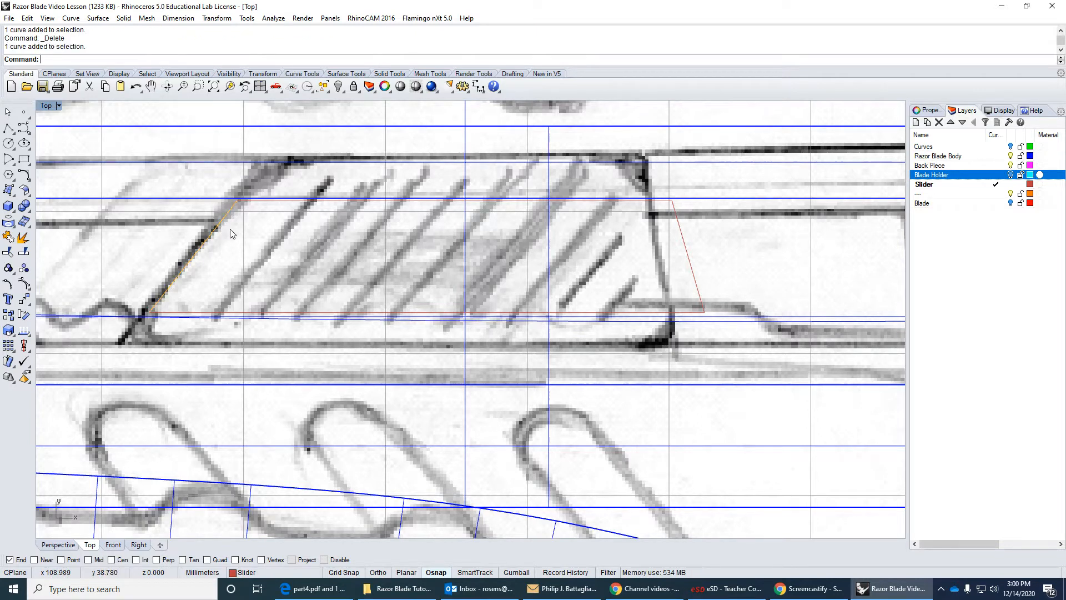
{"action": "left_click", "coordinate": [237, 236]}
Switch to the part4.pdf tutorial, examine how the slider profile is extruded and its edges filleted, and return to Rhino.
{"action": "key", "text": "alt+Tab"}
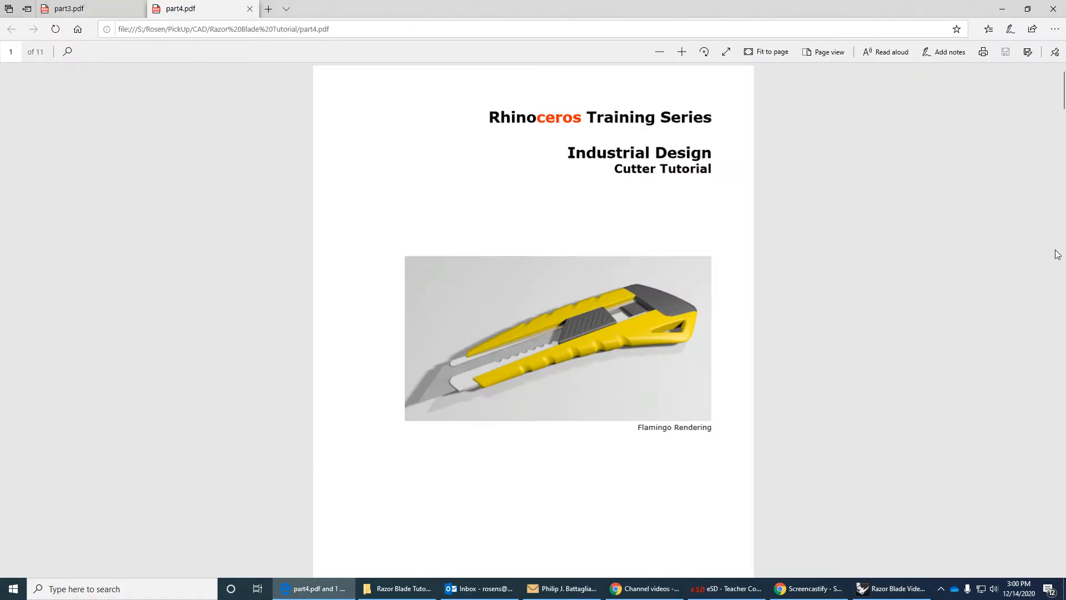
{"action": "scroll", "coordinate": [881, 230], "scroll_direction": "down", "scroll_amount": 20}
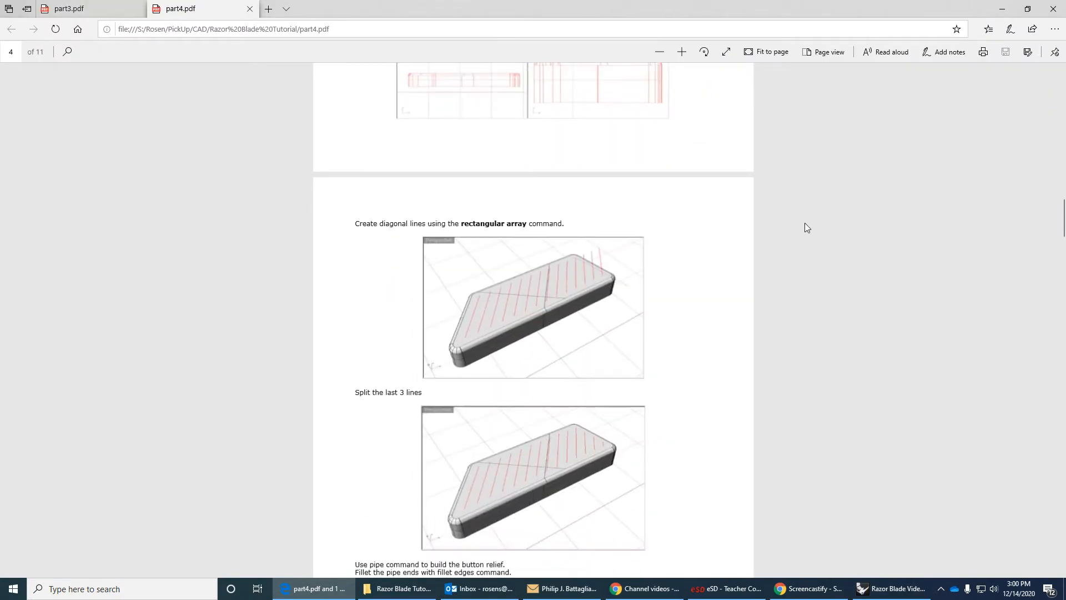
{"action": "scroll", "coordinate": [800, 228], "scroll_direction": "up", "scroll_amount": 2}
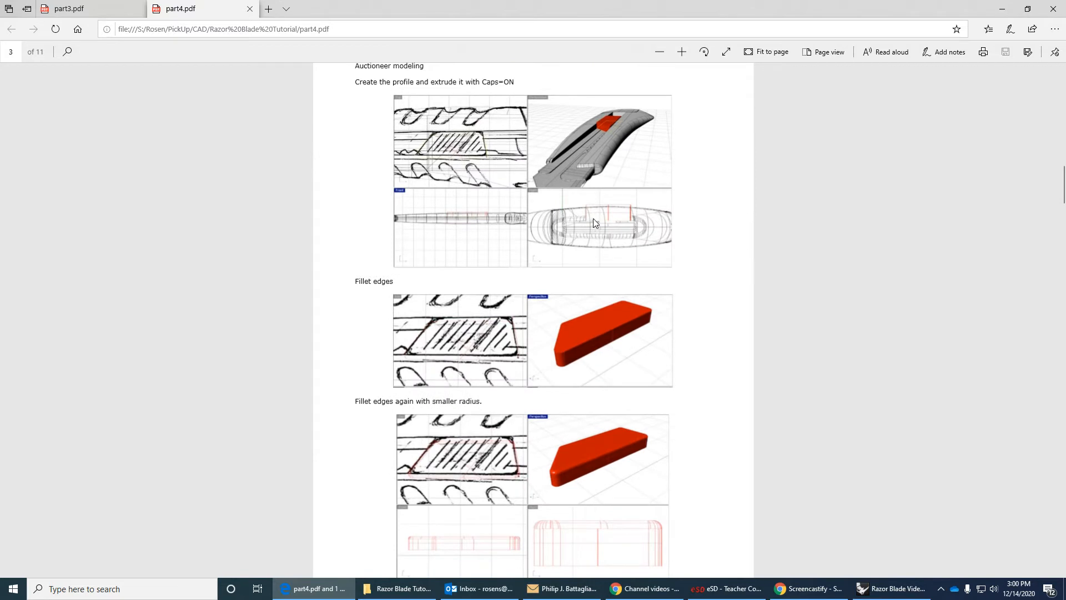
{"action": "scroll", "coordinate": [505, 188], "scroll_direction": "up", "scroll_amount": 2}
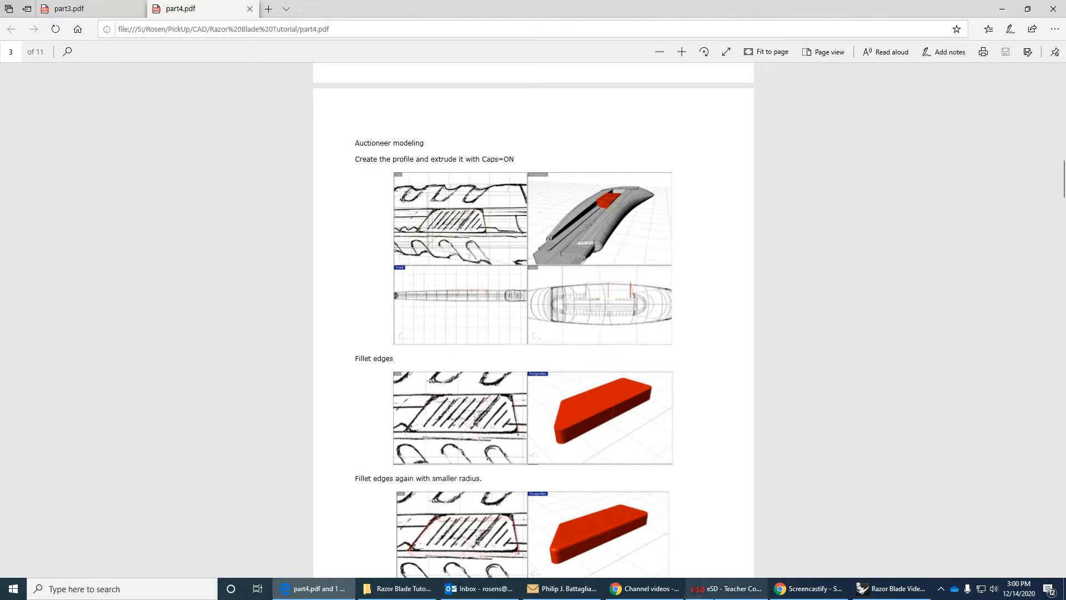
{"action": "left_click", "coordinate": [891, 587]}
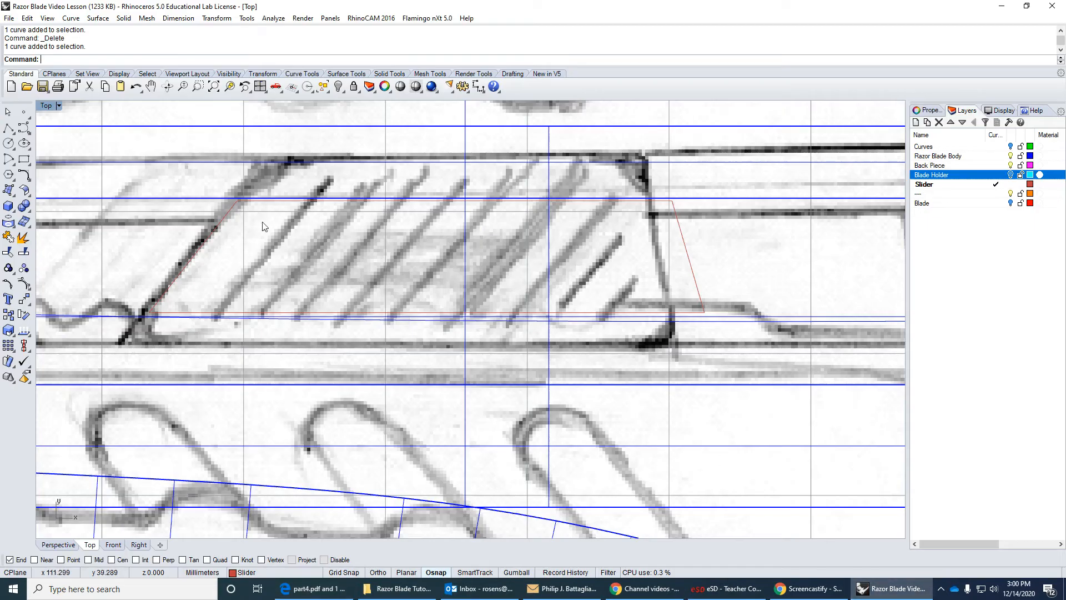
Try a 1 mm fillet between the slanted front line and the upper line of the button outline, and undo it.
{"action": "left_click", "coordinate": [24, 174]}
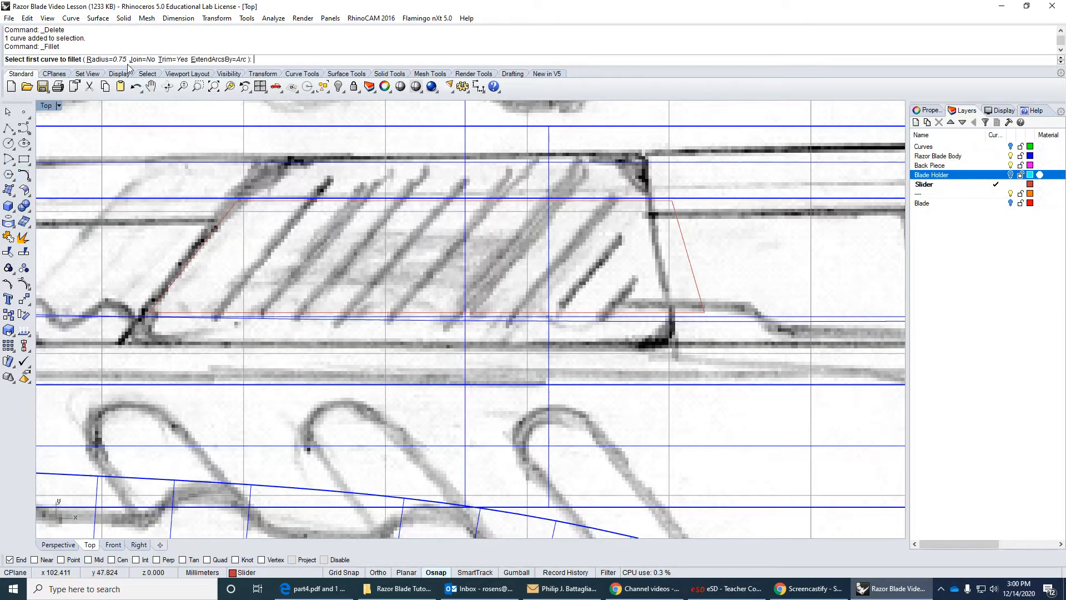
{"action": "left_click", "coordinate": [103, 60]}
{"action": "type", "text": "1"}
{"action": "key", "text": "Return"}
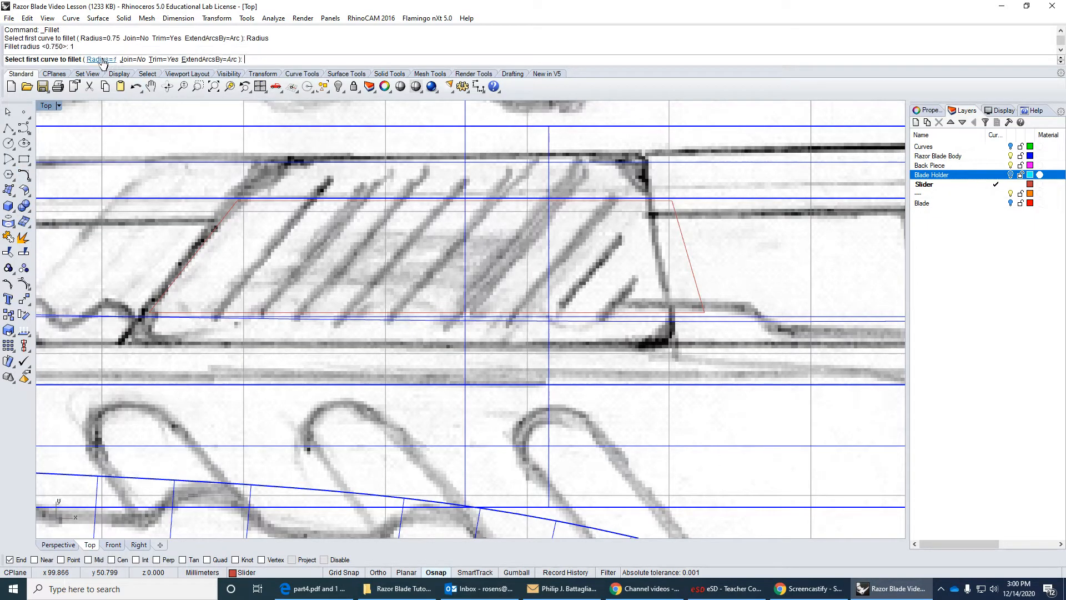
{"action": "left_click", "coordinate": [228, 218]}
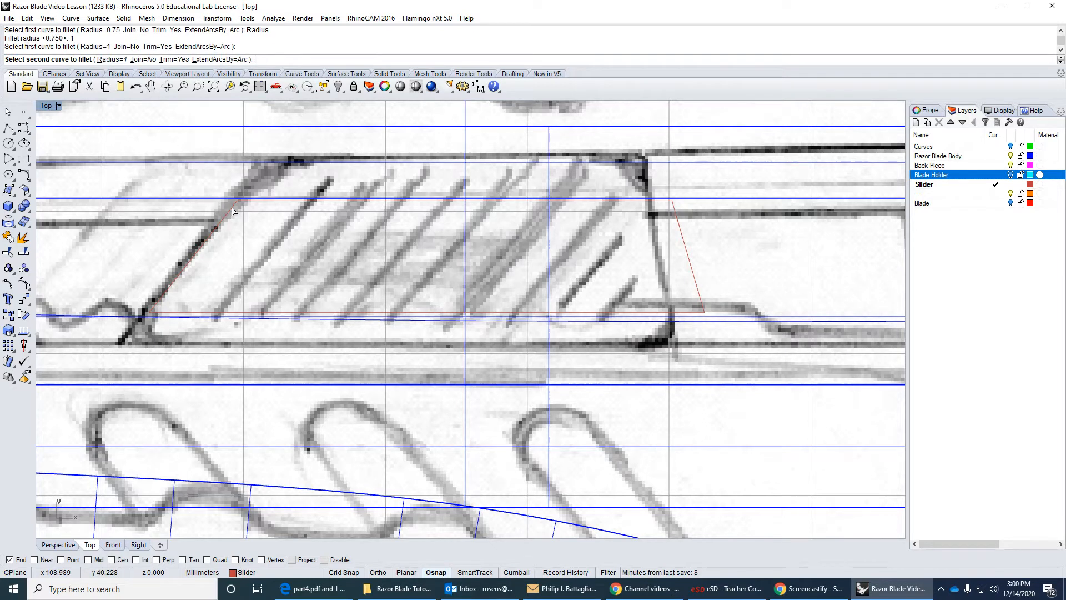
{"action": "left_click", "coordinate": [247, 206]}
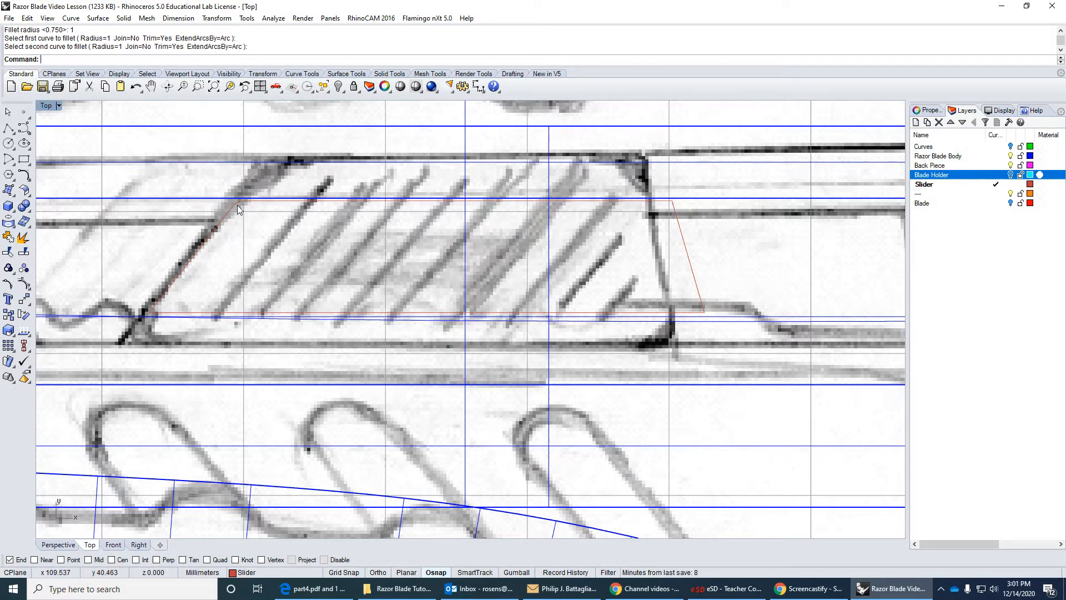
{"action": "left_click", "coordinate": [135, 87]}
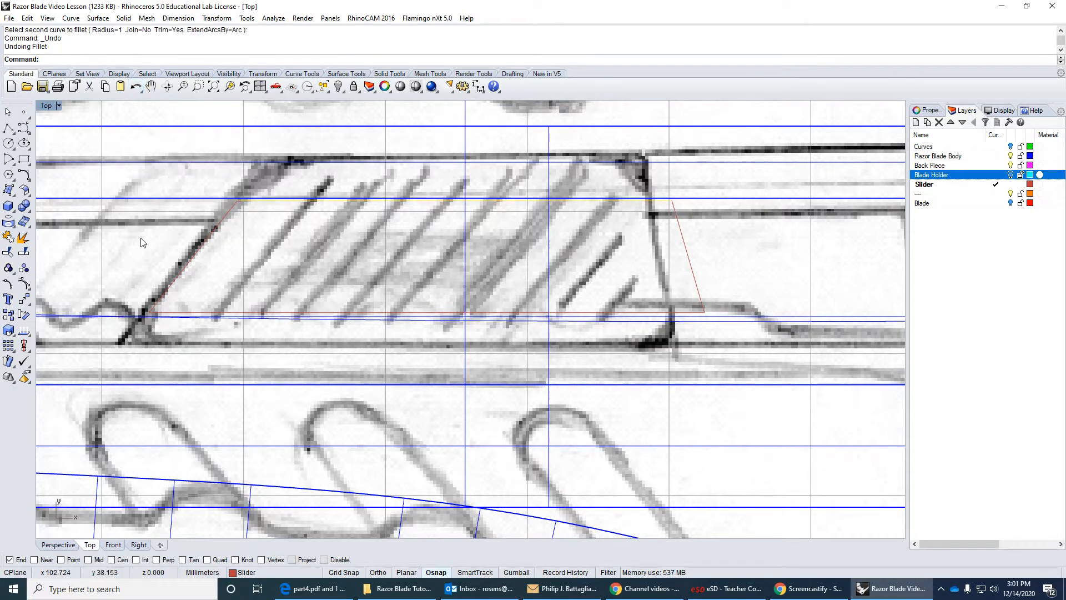
Fillet both upper corners of the button outline with a 2 mm radius.
{"action": "right_click_drag", "start_coordinate": [141, 239], "coordinate": [149, 221]}
{"action": "left_click", "coordinate": [150, 223]}
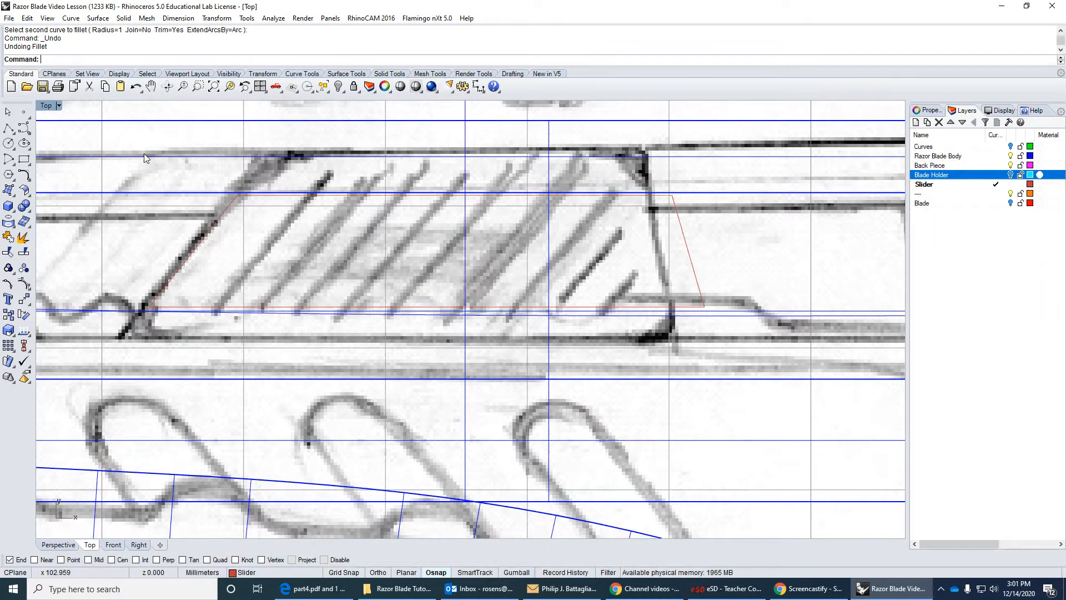
{"action": "right_click", "coordinate": [135, 238]}
{"action": "left_click", "coordinate": [95, 59]}
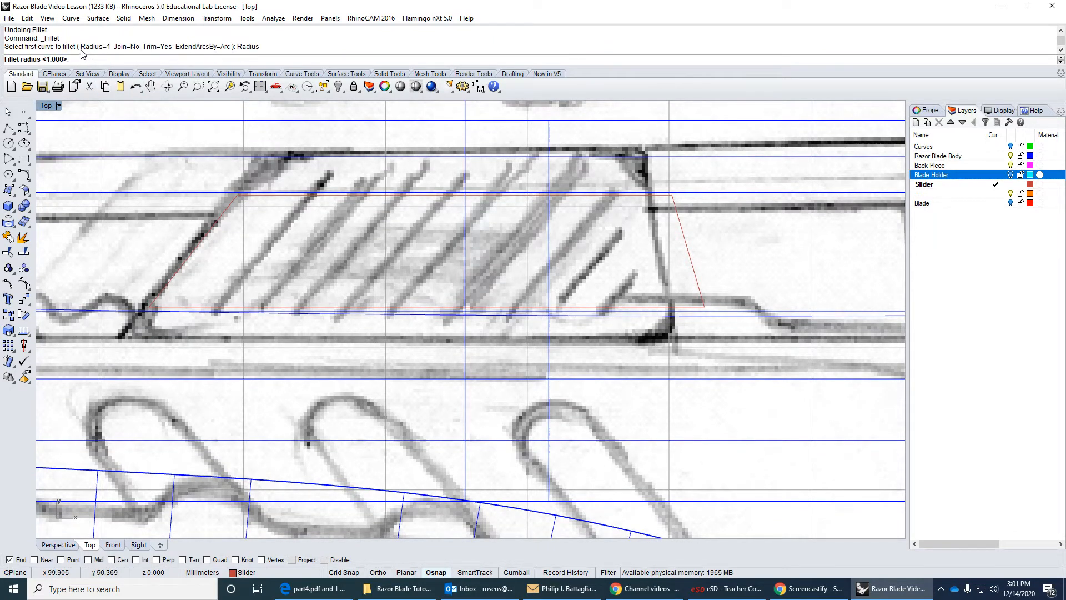
{"action": "type", "text": "2"}
{"action": "key", "text": "Return"}
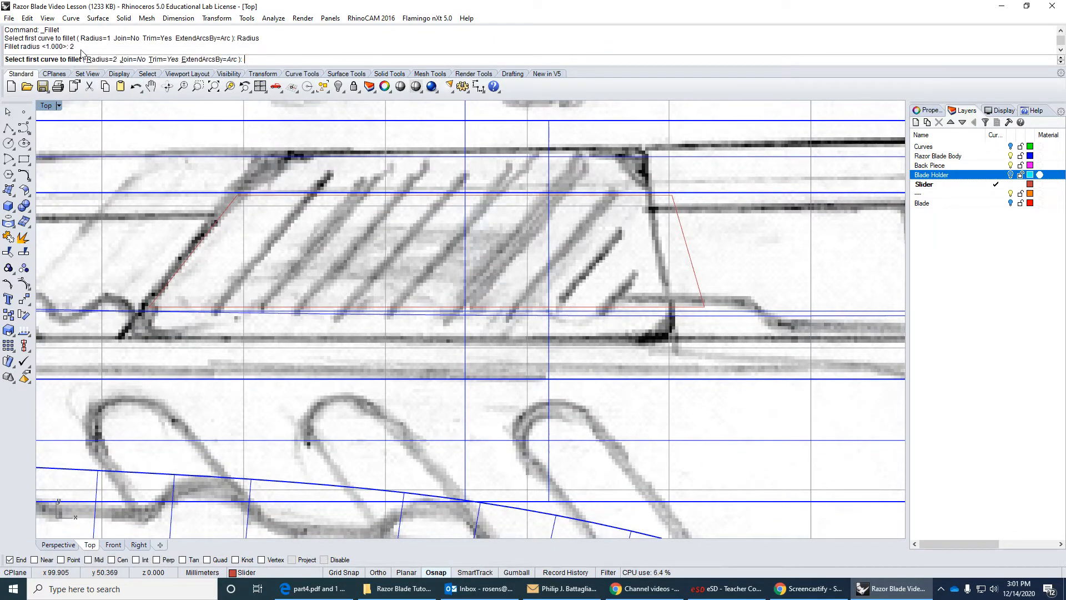
{"action": "left_click", "coordinate": [230, 211]}
{"action": "left_click", "coordinate": [252, 197]}
{"action": "right_click", "coordinate": [637, 224]}
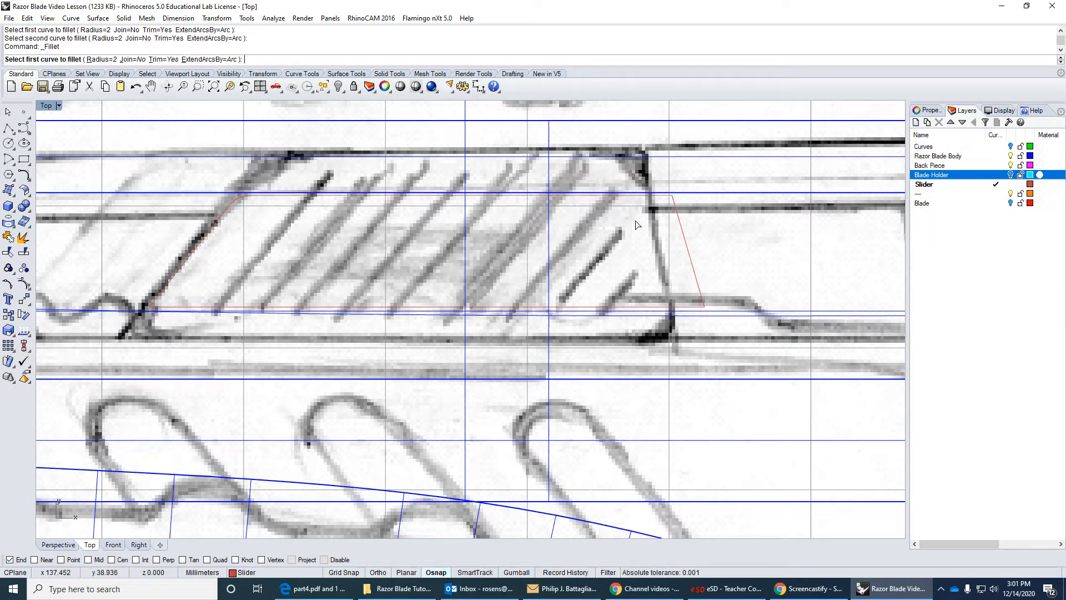
{"action": "left_click", "coordinate": [662, 198]}
{"action": "left_click", "coordinate": [674, 211]}
Try 2 mm fillets on both lower corners of the button outline, and undo them.
{"action": "right_click", "coordinate": [678, 275]}
{"action": "left_click", "coordinate": [694, 297]}
{"action": "left_click", "coordinate": [691, 307]}
{"action": "right_click_drag", "start_coordinate": [416, 275], "coordinate": [511, 275]}
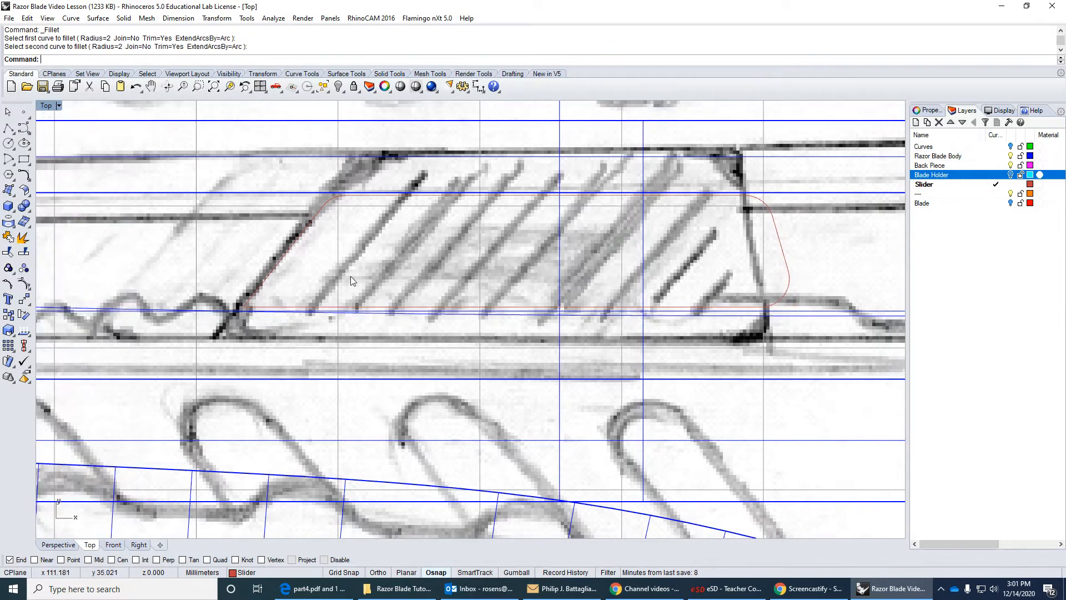
{"action": "right_click", "coordinate": [277, 282]}
{"action": "left_click", "coordinate": [271, 309]}
{"action": "left_click", "coordinate": [273, 267]}
{"action": "left_click", "coordinate": [134, 89]}
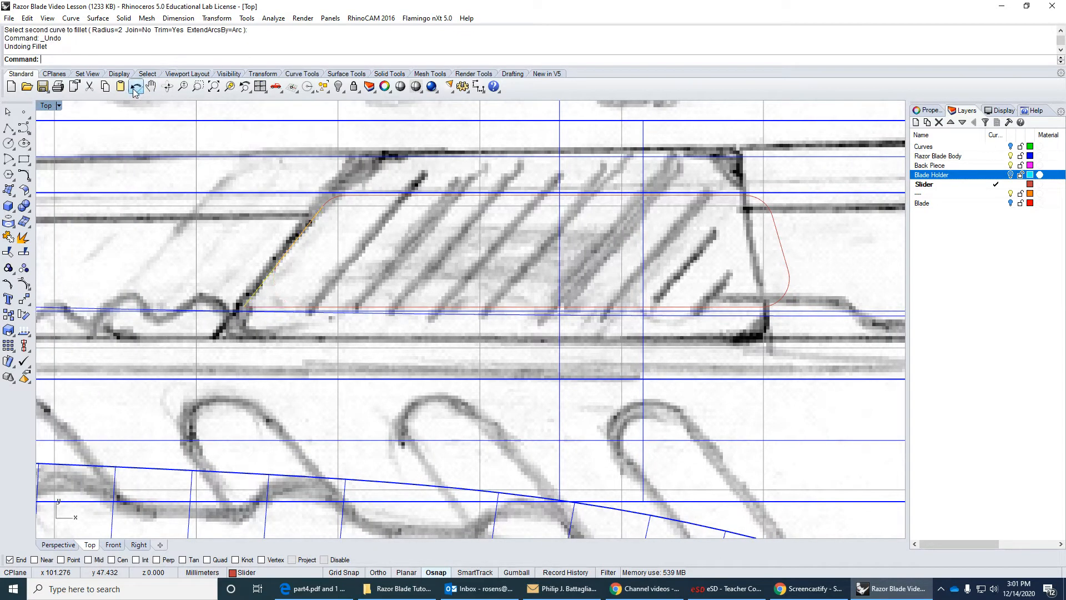
{"action": "left_click", "coordinate": [133, 89]}
{"action": "left_click", "coordinate": [426, 293]}
Fillet both lower corners of the button outline with a 1 mm radius.
{"action": "right_click", "coordinate": [335, 230]}
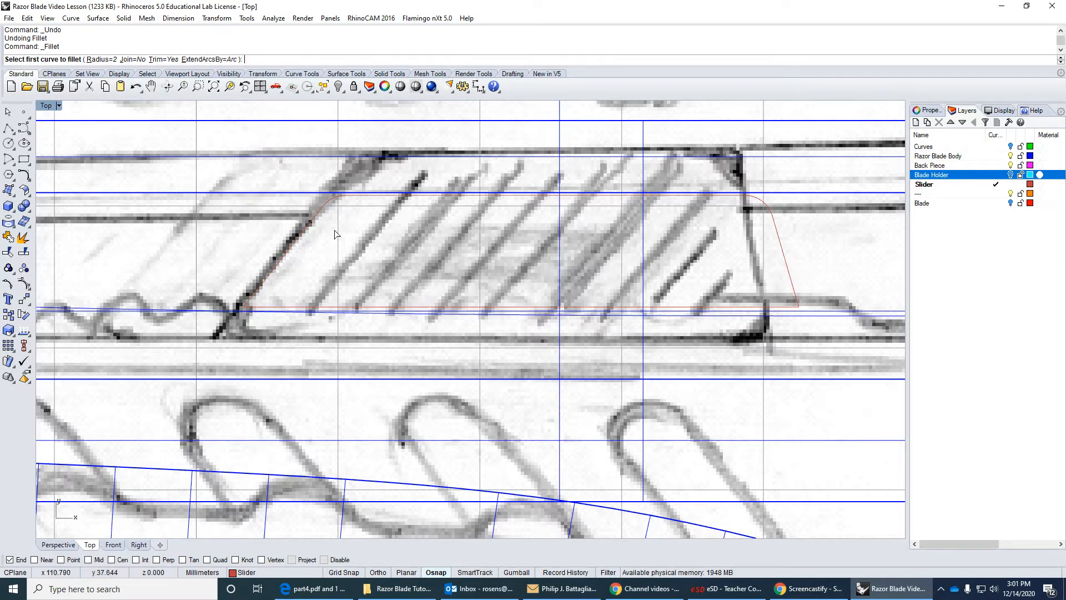
{"action": "left_click", "coordinate": [105, 60]}
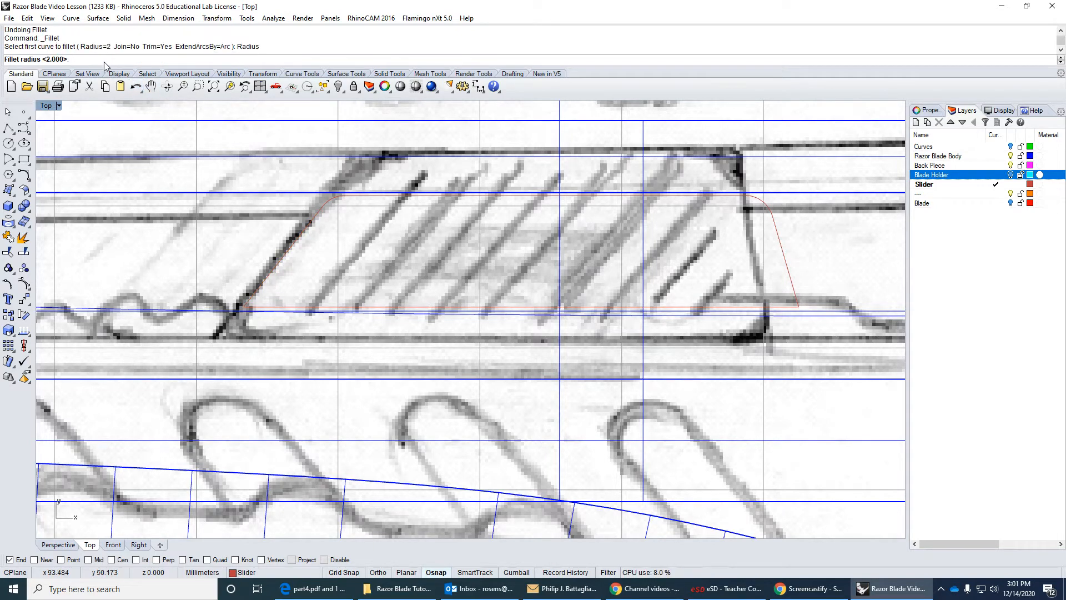
{"action": "type", "text": "1"}
{"action": "key", "text": "Return"}
{"action": "left_click", "coordinate": [254, 288]}
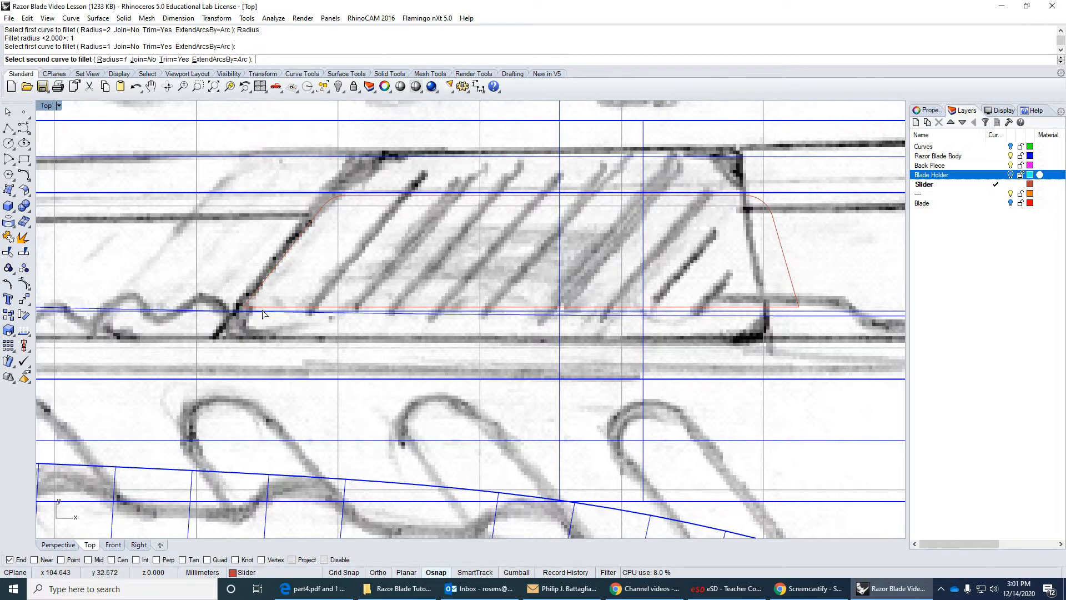
{"action": "left_click", "coordinate": [263, 308]}
{"action": "right_click_drag", "start_coordinate": [386, 304], "coordinate": [288, 302]}
{"action": "right_click", "coordinate": [555, 283]}
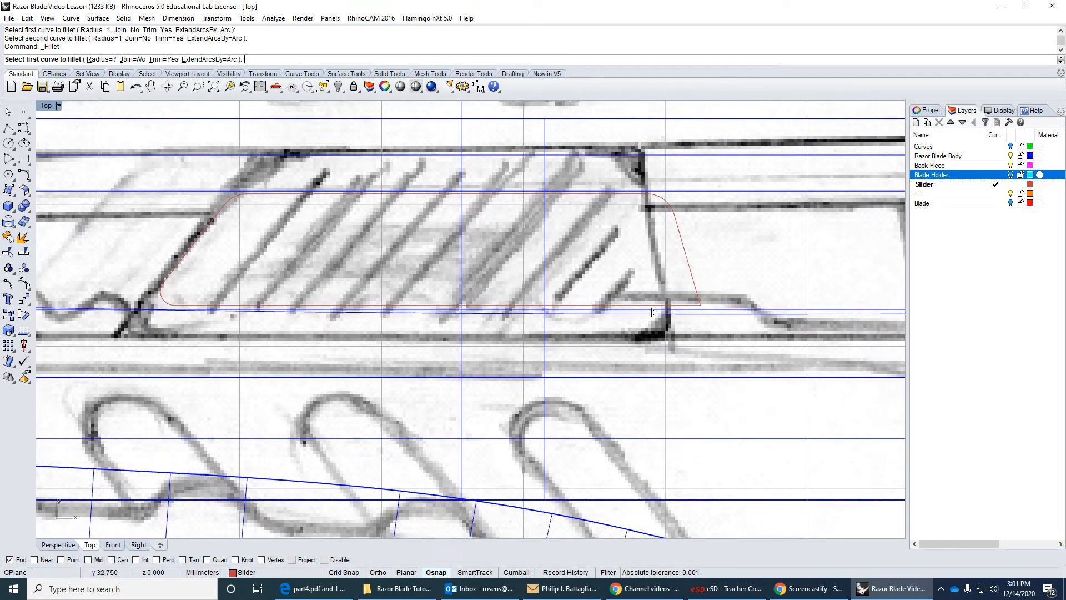
{"action": "left_click", "coordinate": [658, 305]}
{"action": "left_click", "coordinate": [697, 291]}
{"action": "right_click_drag", "start_coordinate": [621, 289], "coordinate": [645, 289]}
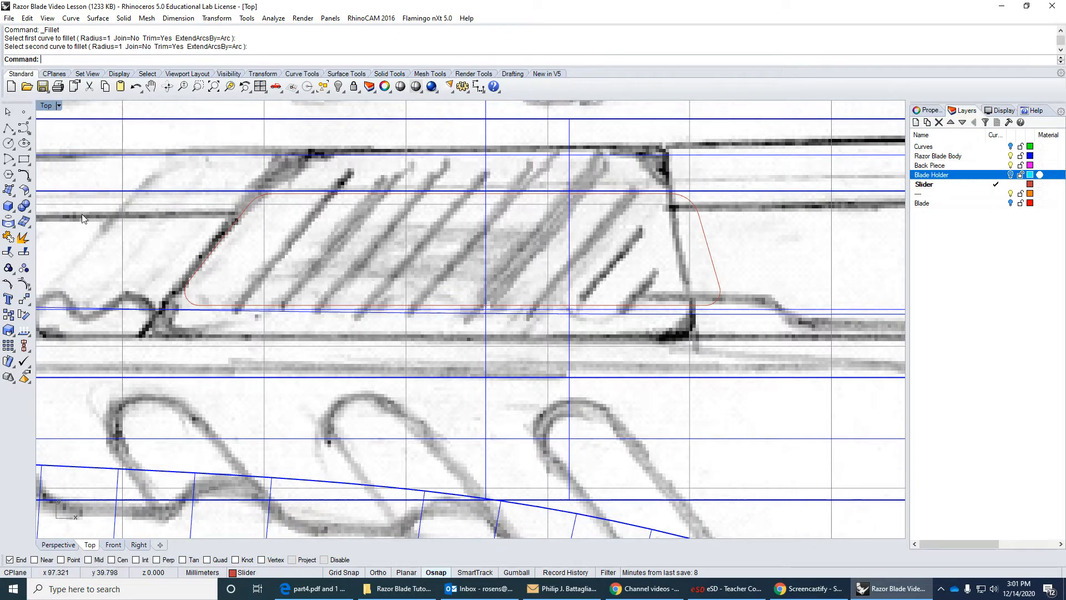
Join the four lines and four fillet arcs of the button outline into one closed curve.
{"action": "left_click", "coordinate": [8, 238]}
{"action": "left_click", "coordinate": [184, 302]}
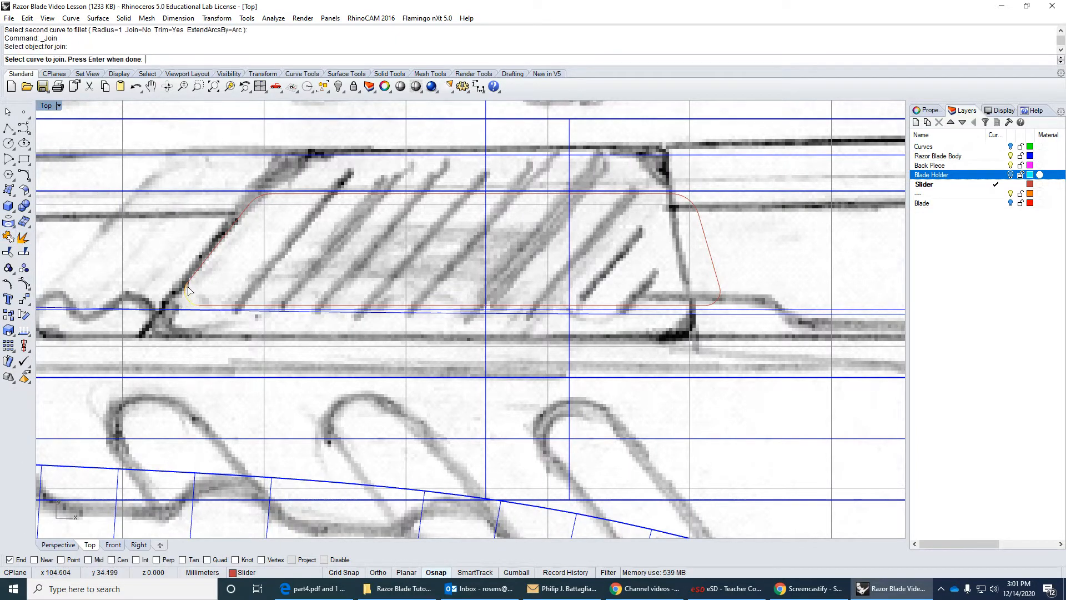
{"action": "left_click", "coordinate": [212, 256]}
{"action": "left_click", "coordinate": [257, 205]}
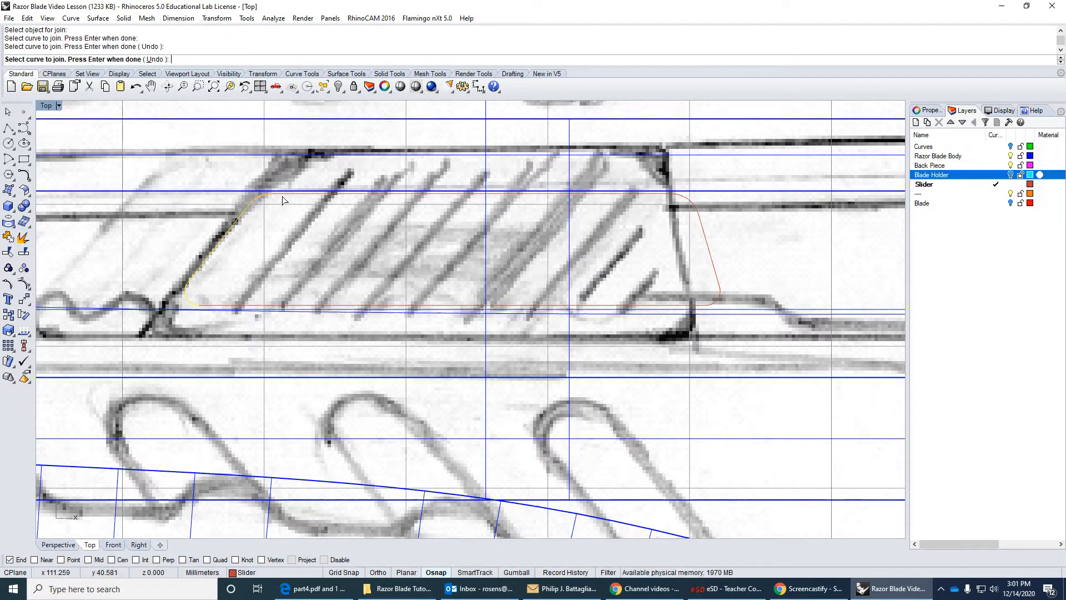
{"action": "left_click", "coordinate": [282, 195]}
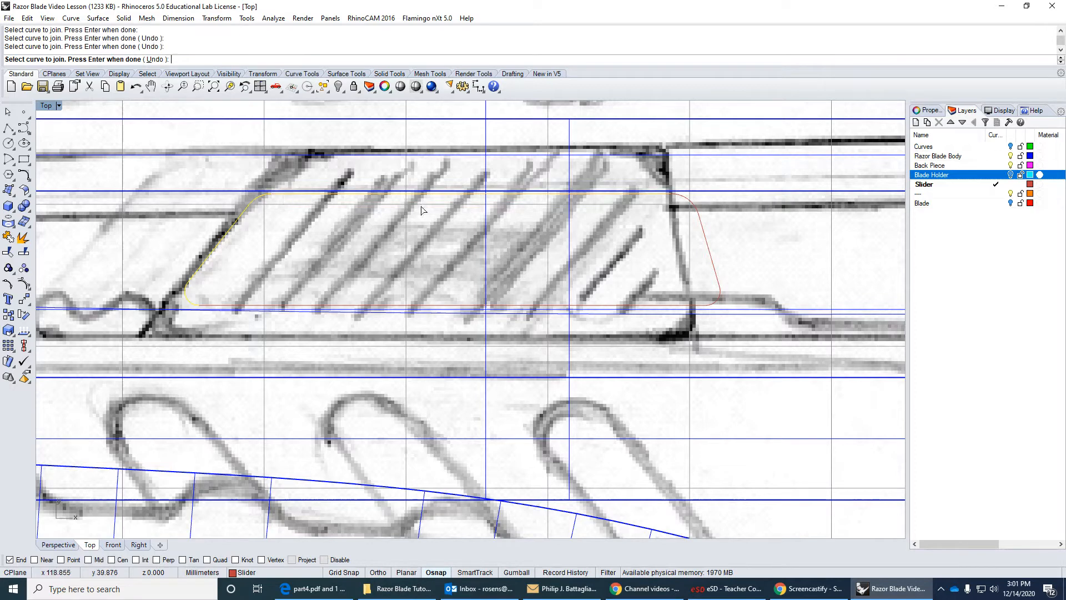
{"action": "left_click", "coordinate": [688, 205]}
{"action": "left_click", "coordinate": [704, 242]}
{"action": "left_click", "coordinate": [717, 300]}
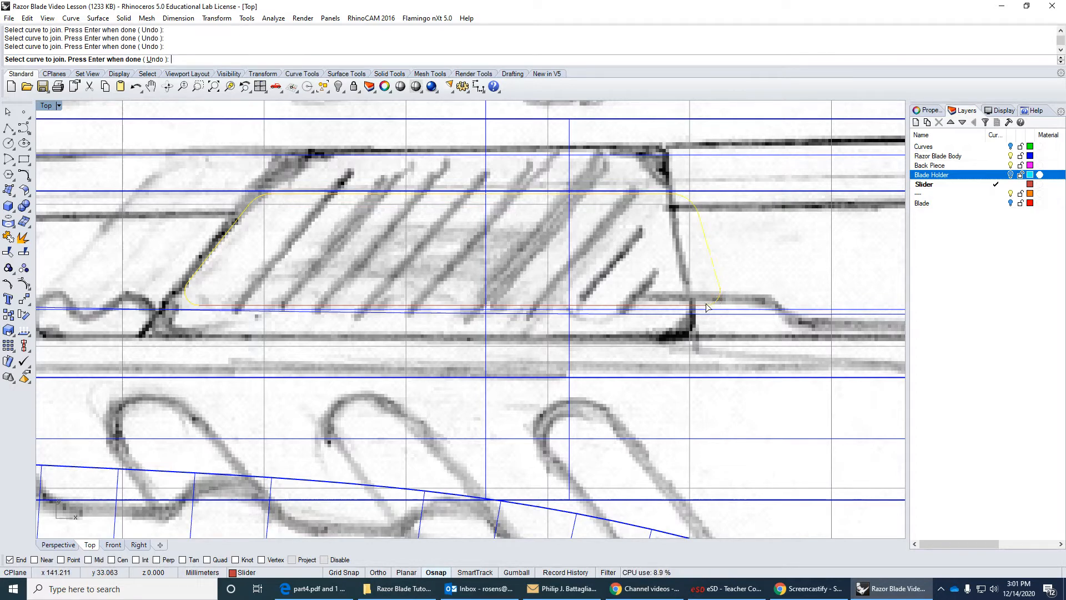
{"action": "left_click", "coordinate": [702, 306]}
{"action": "key", "text": "Return"}
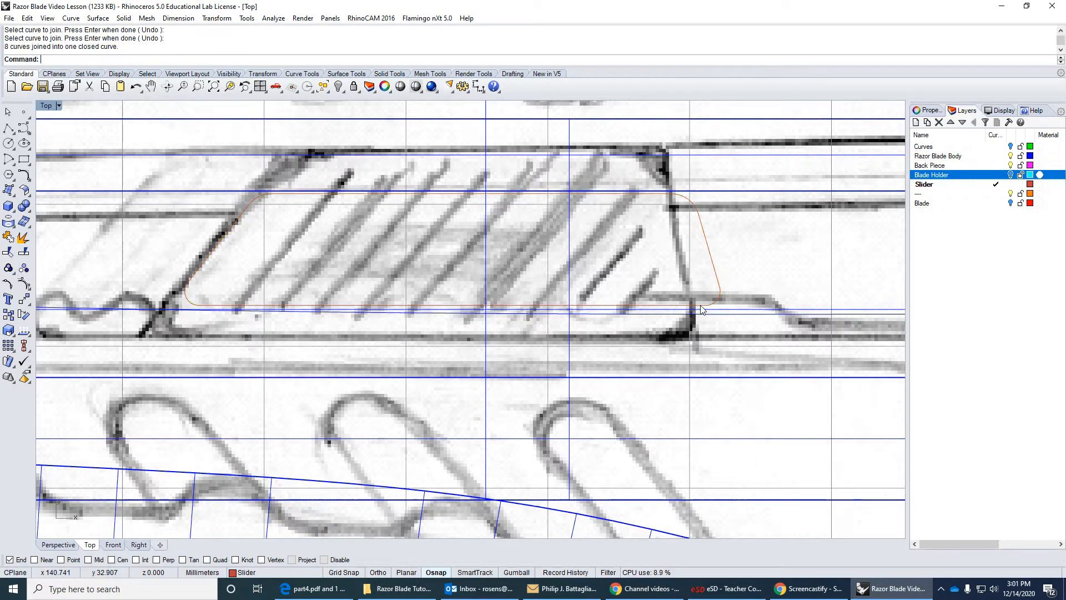
Select the button outline, show the Blade Holder layer, and set the Top viewport's display to Shaded.
{"action": "left_click", "coordinate": [199, 306]}
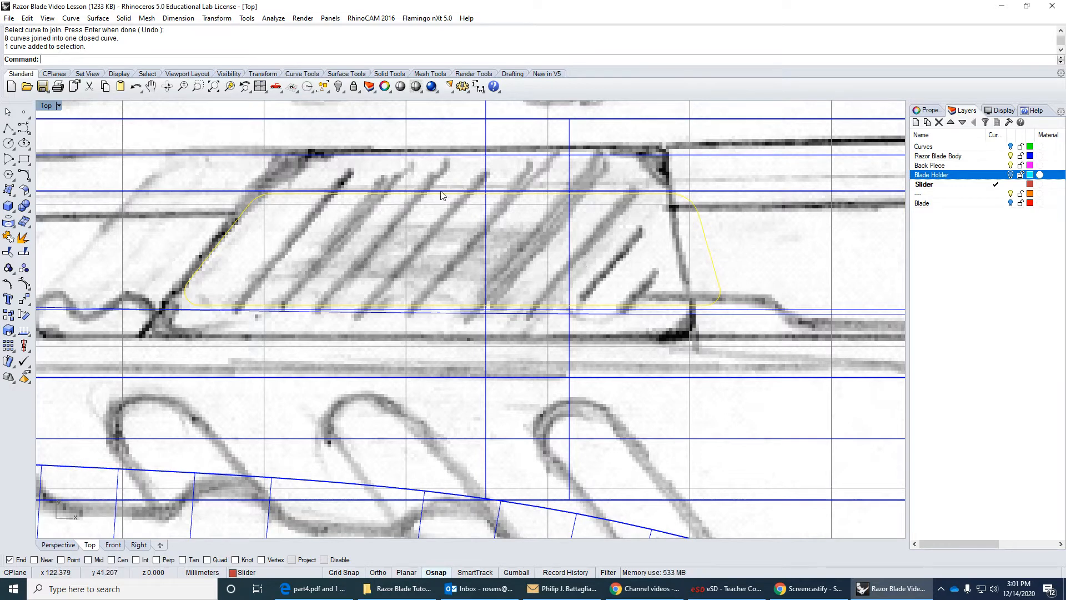
{"action": "double_click", "coordinate": [47, 107]}
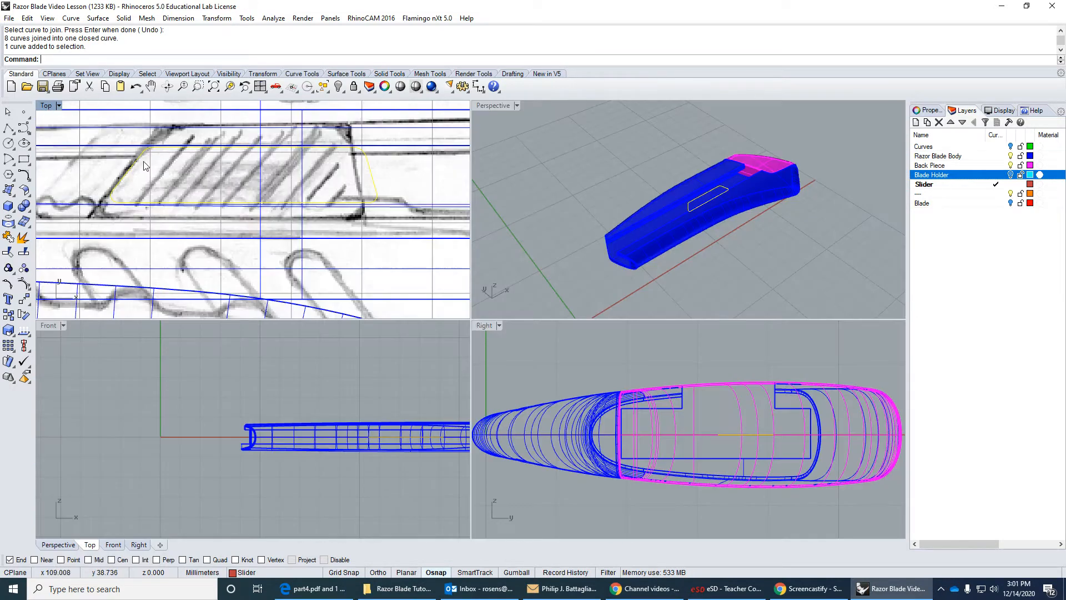
{"action": "left_click", "coordinate": [1011, 174]}
{"action": "scroll", "coordinate": [732, 435], "scroll_direction": "up", "scroll_amount": 3}
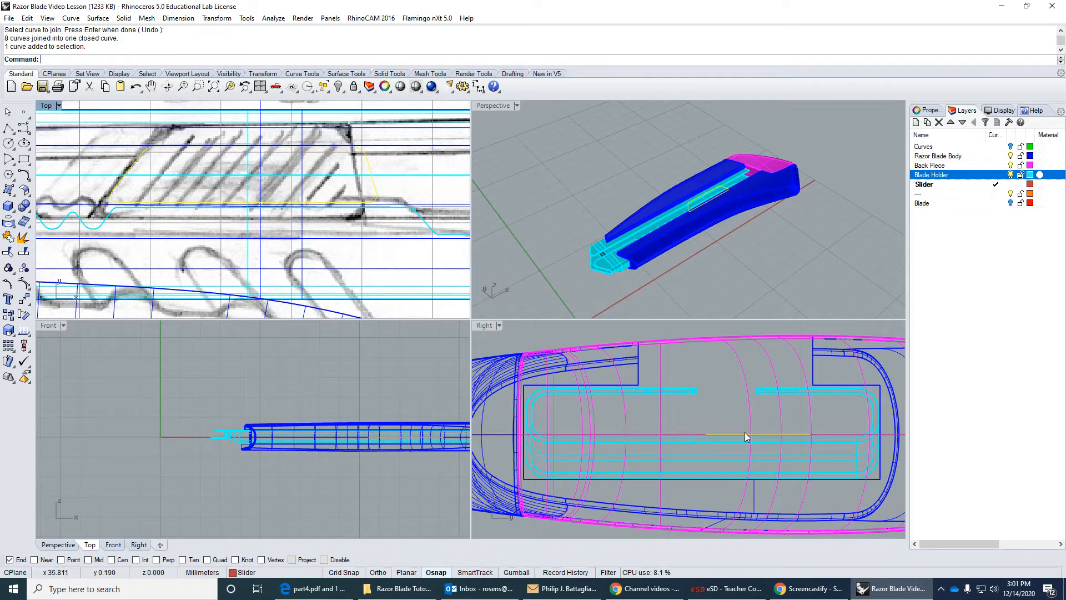
{"action": "right_click_drag", "start_coordinate": [416, 212], "coordinate": [429, 248]}
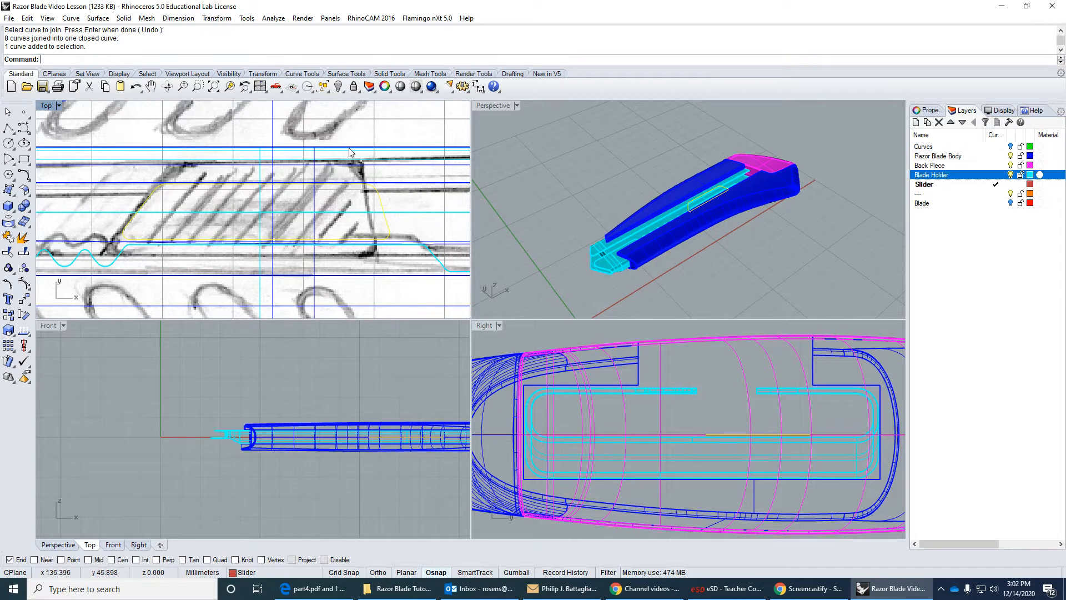
{"action": "left_click", "coordinate": [48, 106]}
{"action": "left_click", "coordinate": [65, 147]}
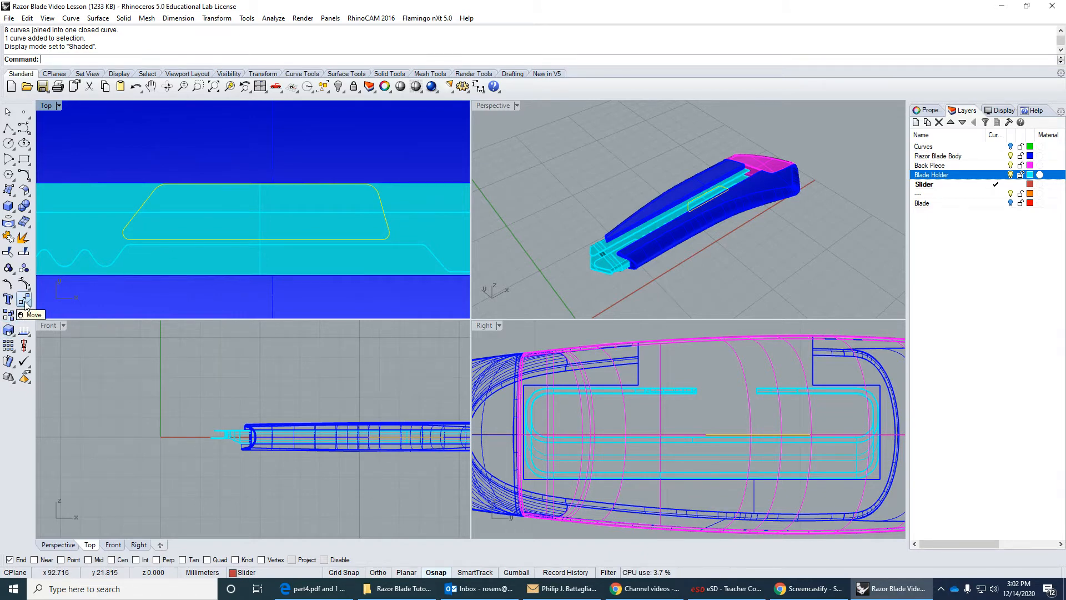
Scale the button outline in one direction from its upper edge, stretching its lower edge down to the blade holder's lower edge.
{"action": "left_click", "coordinate": [13, 332]}
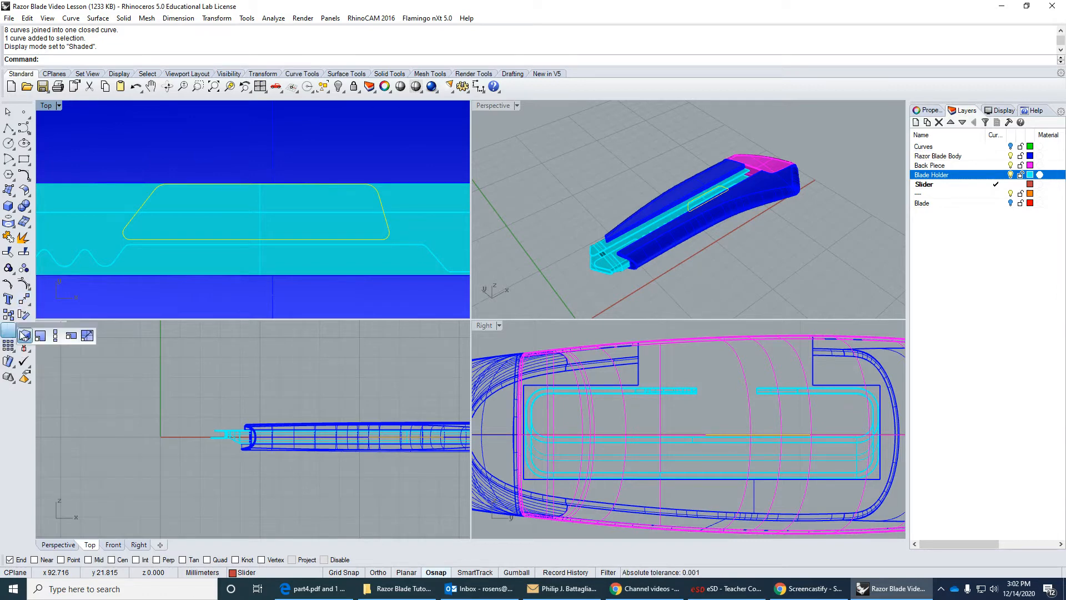
{"action": "left_click", "coordinate": [55, 335]}
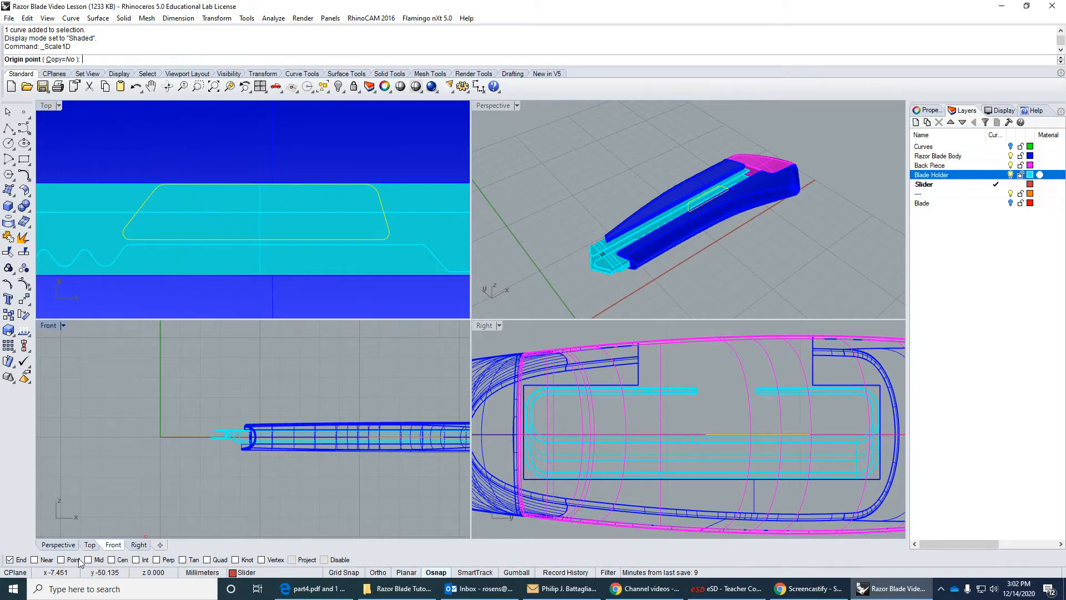
{"action": "left_click", "coordinate": [34, 559]}
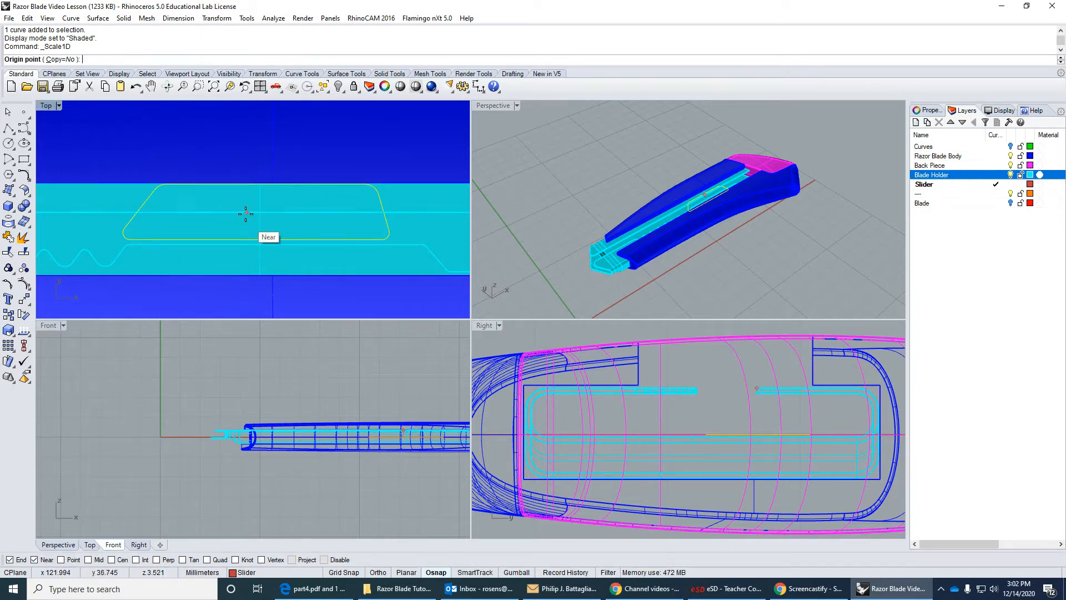
{"action": "scroll", "coordinate": [244, 187], "scroll_direction": "up", "scroll_amount": 3}
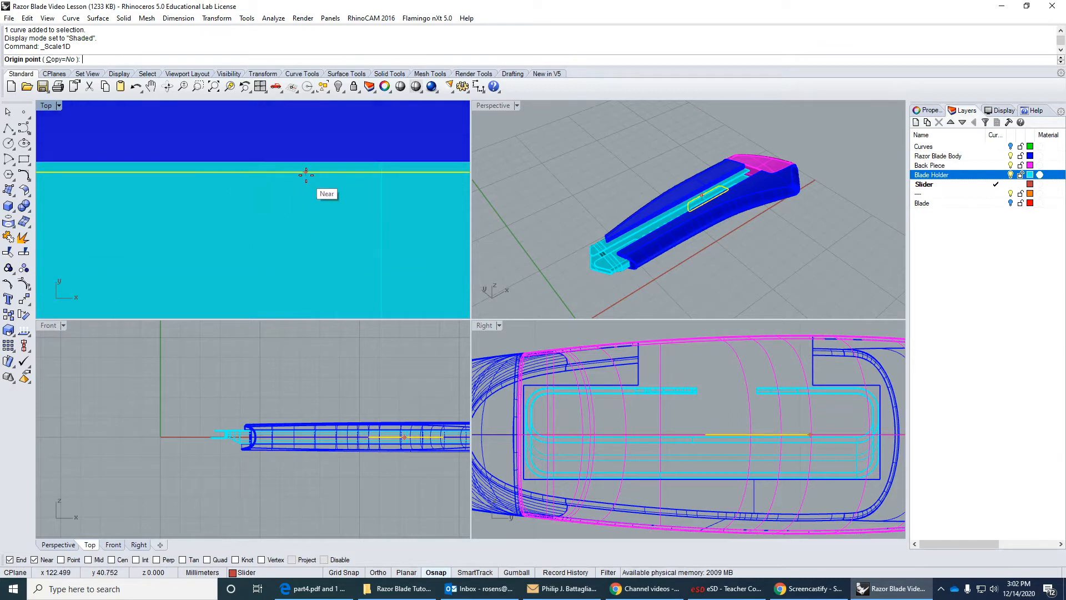
{"action": "left_click", "coordinate": [306, 180]}
{"action": "scroll", "coordinate": [310, 200], "scroll_direction": "down", "scroll_amount": 3}
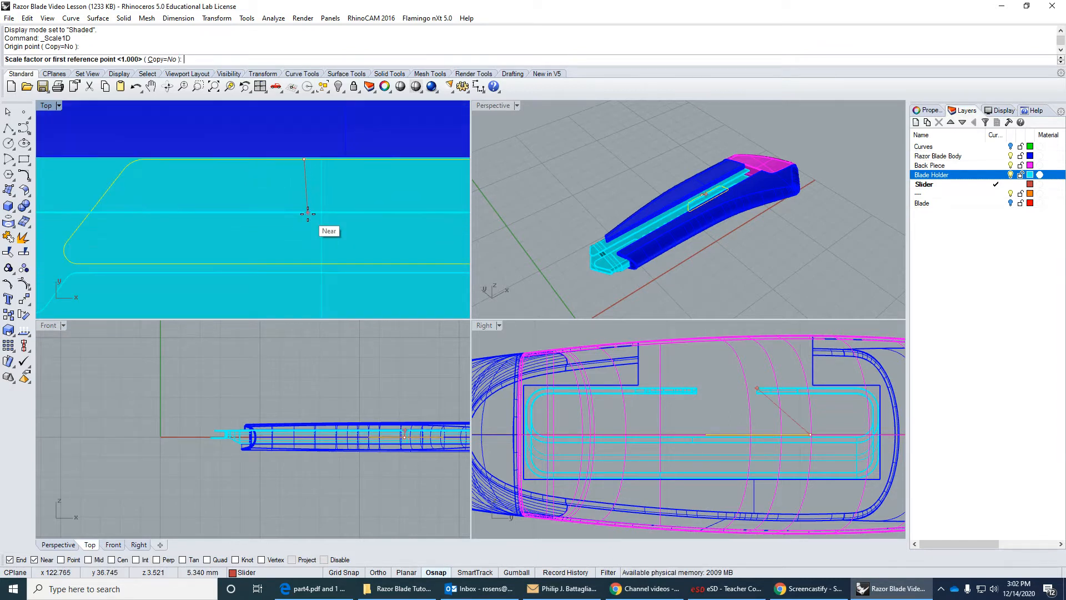
{"action": "key", "text": "F8"}
{"action": "scroll", "coordinate": [303, 250], "scroll_direction": "up", "scroll_amount": 2}
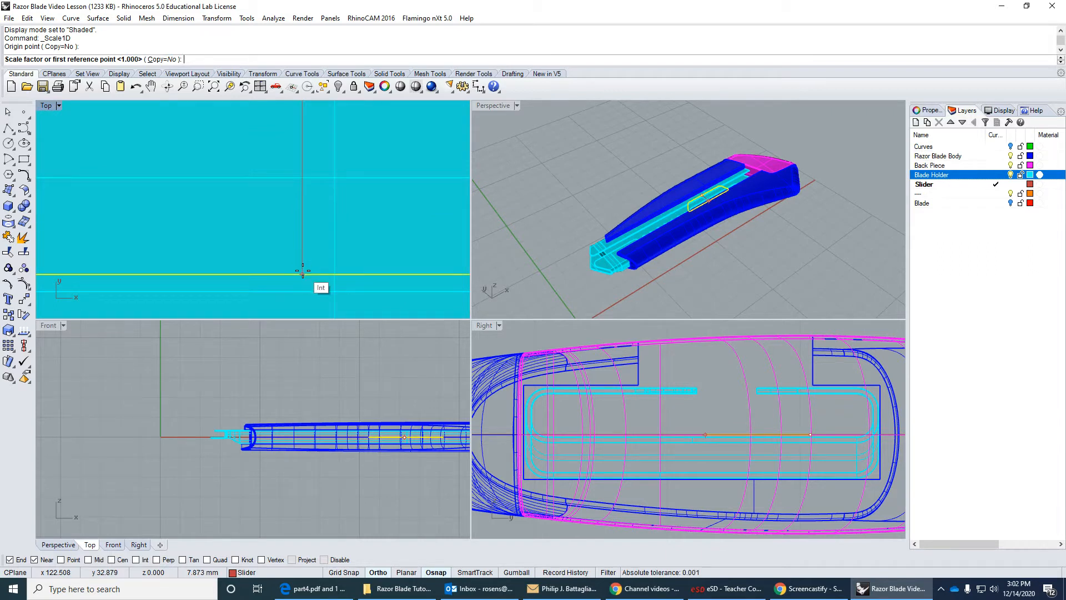
{"action": "left_click", "coordinate": [303, 272]}
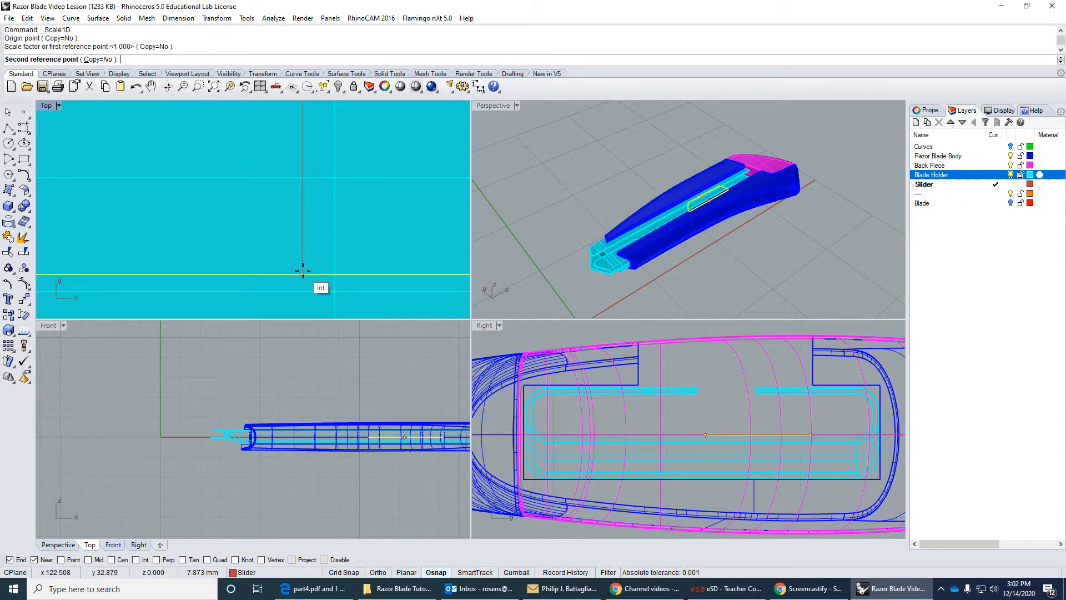
{"action": "key", "text": "F8"}
{"action": "scroll", "coordinate": [304, 267], "scroll_direction": "down", "scroll_amount": 3}
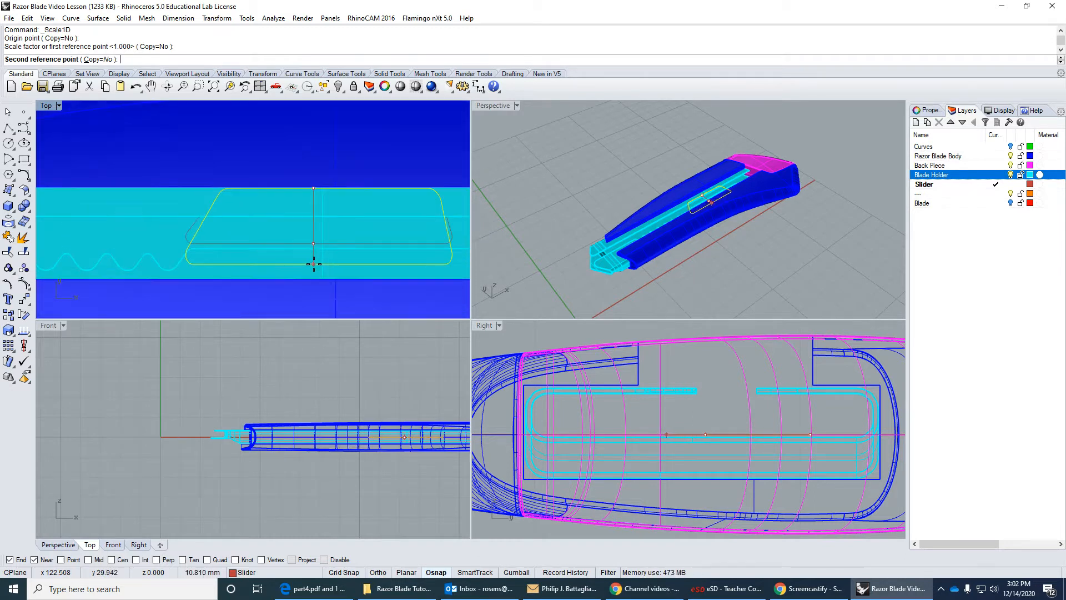
{"action": "scroll", "coordinate": [313, 267], "scroll_direction": "up", "scroll_amount": 4}
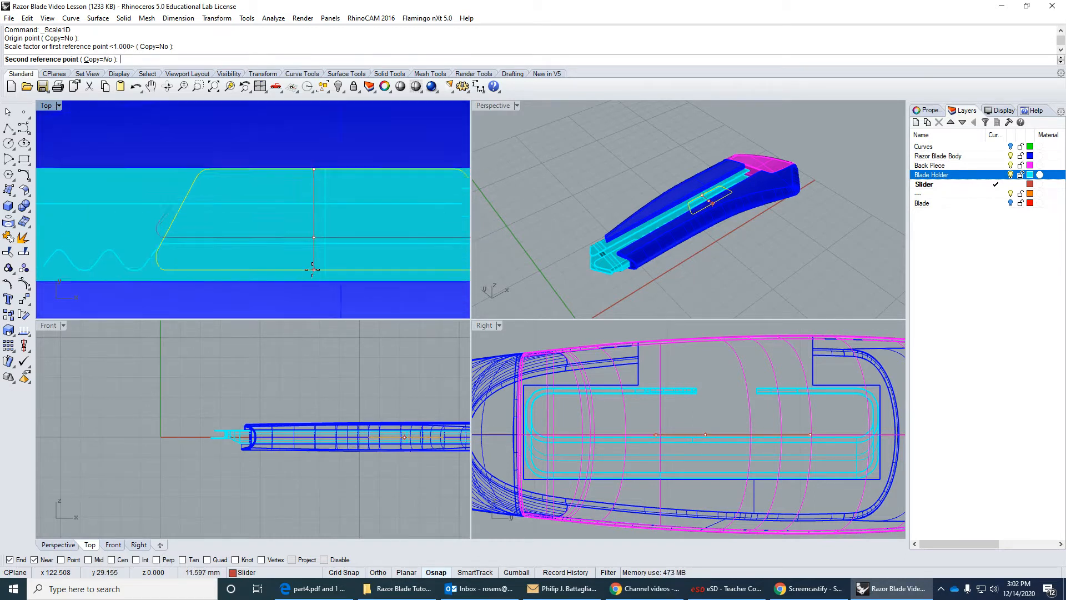
{"action": "scroll", "coordinate": [315, 243], "scroll_direction": "up", "scroll_amount": 5}
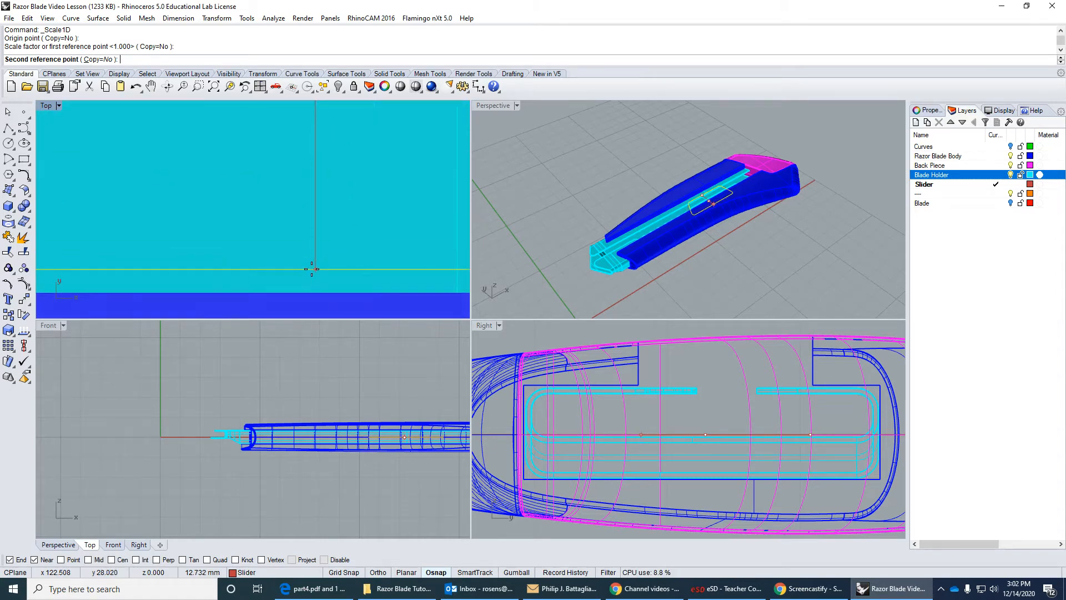
{"action": "left_click", "coordinate": [316, 285]}
{"action": "scroll", "coordinate": [316, 278], "scroll_direction": "down", "scroll_amount": 6}
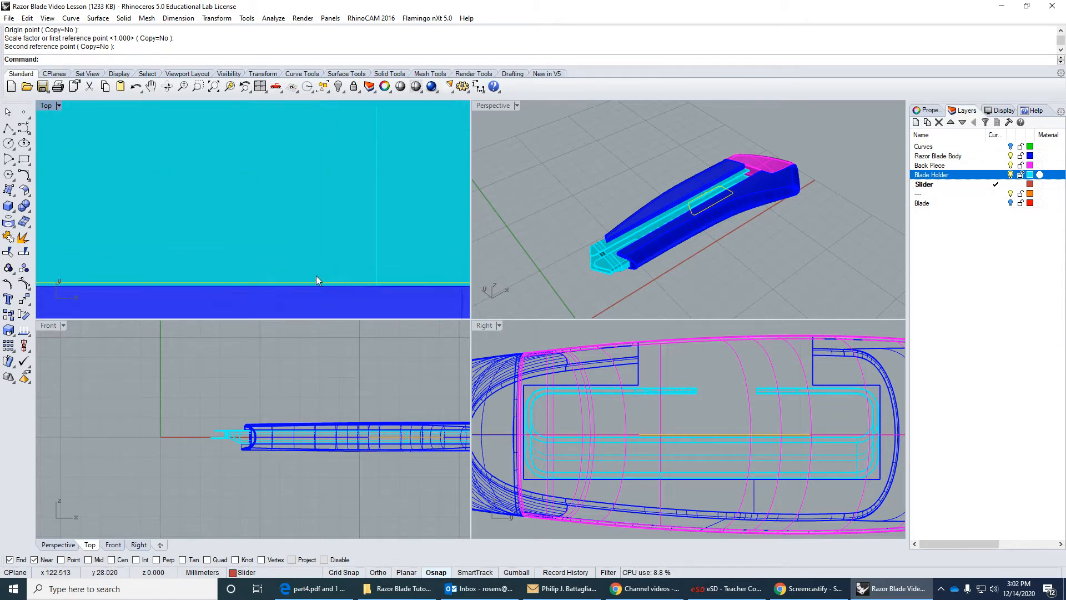
{"action": "scroll", "coordinate": [283, 261], "scroll_direction": "down", "scroll_amount": 1}
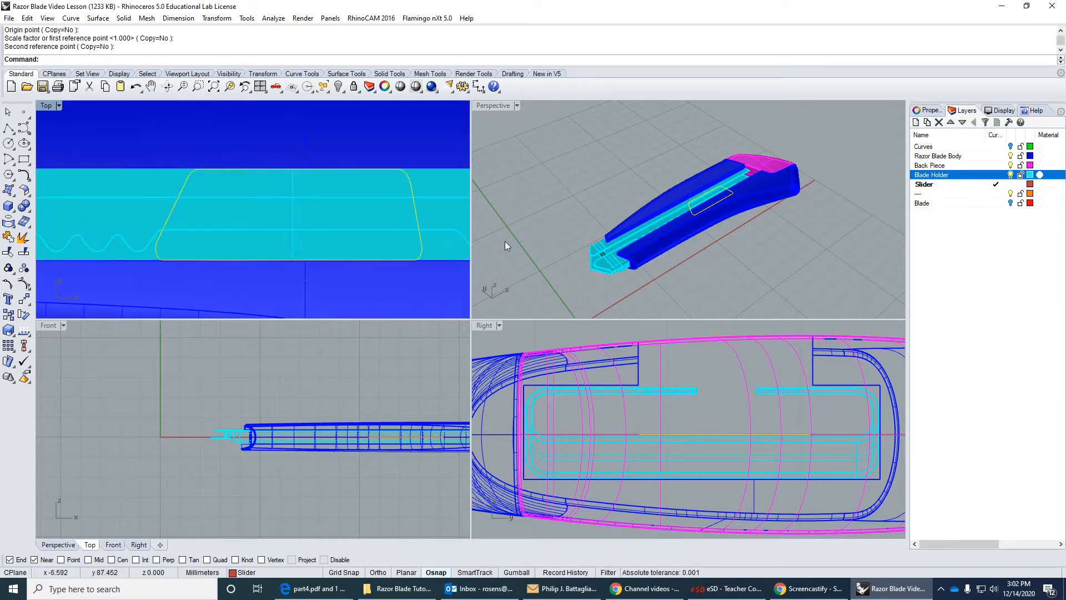
Show the Blade layer and delete the stretched button outline.
{"action": "left_click", "coordinate": [1011, 204]}
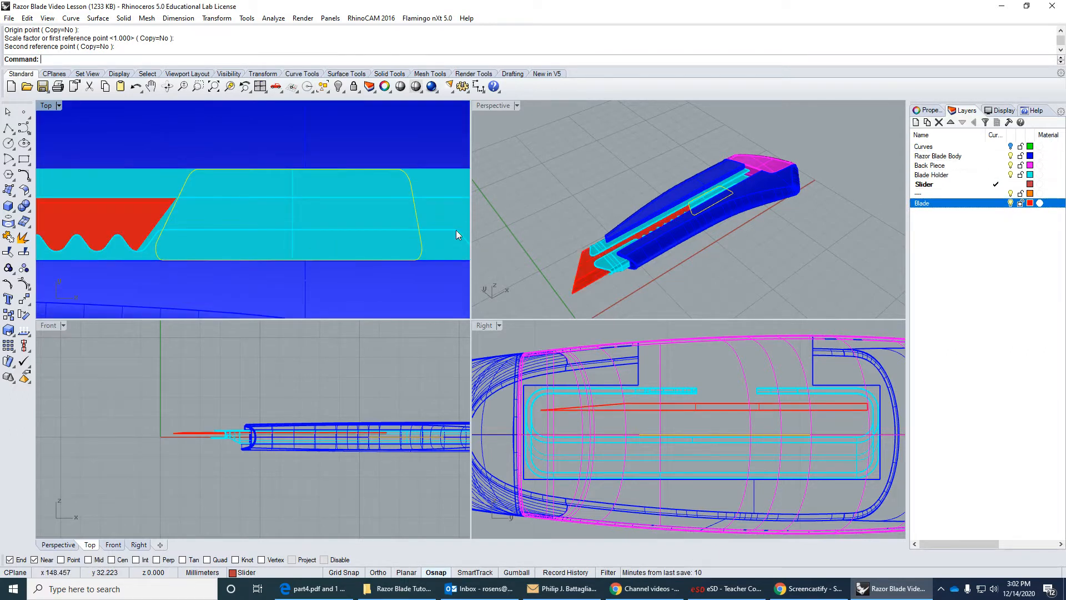
{"action": "right_click_drag", "start_coordinate": [352, 218], "coordinate": [398, 211]}
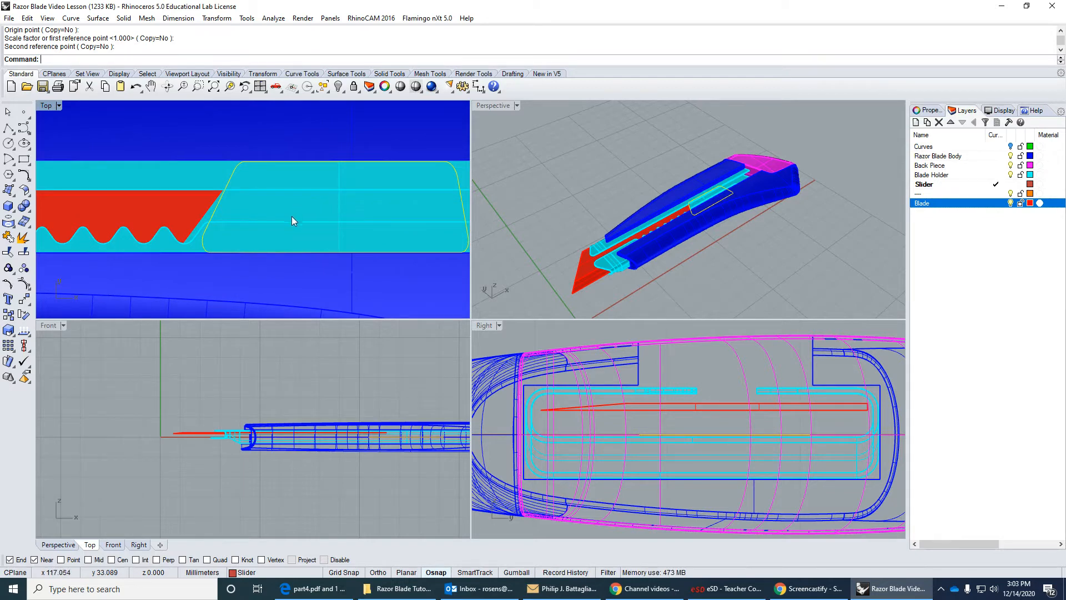
{"action": "scroll", "coordinate": [270, 218], "scroll_direction": "down", "scroll_amount": 1}
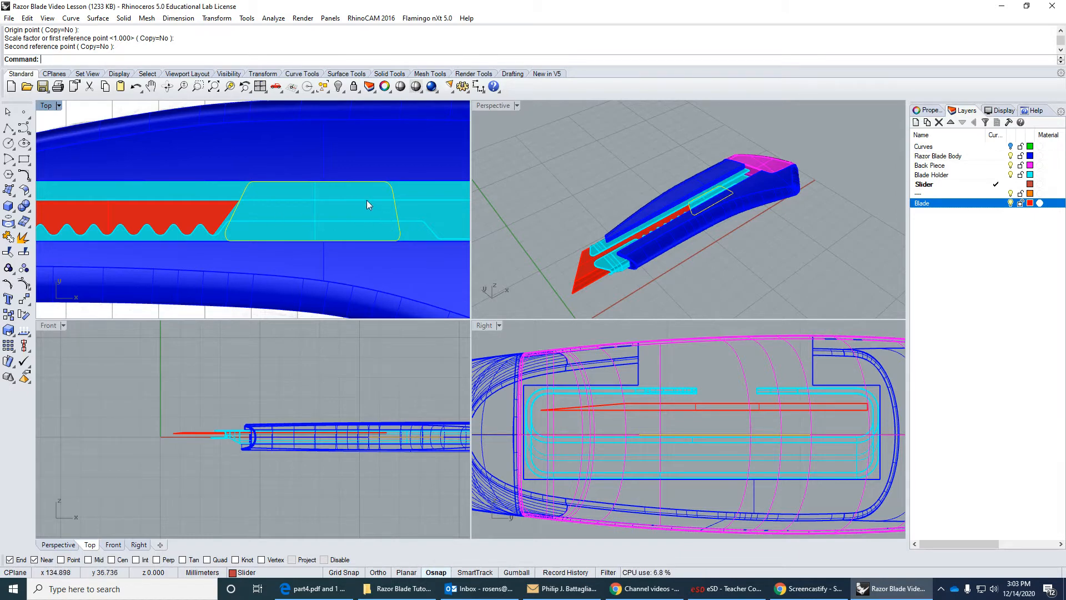
{"action": "key", "text": "Delete"}
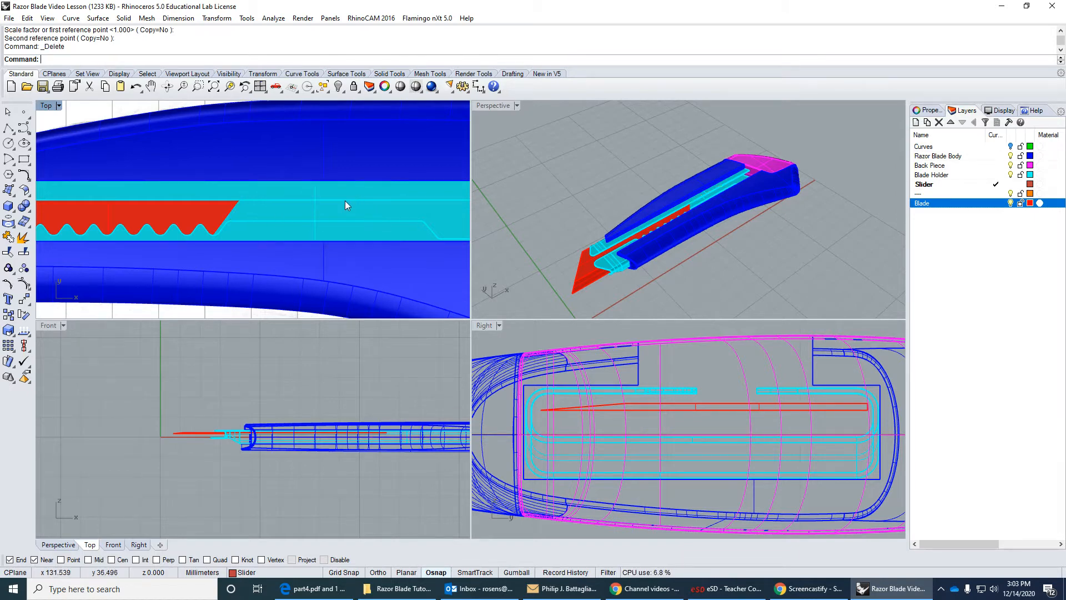
Prepare a new polyline with the End and Near snaps off and the Top viewport's display set to Ghosted.
{"action": "left_click", "coordinate": [8, 128]}
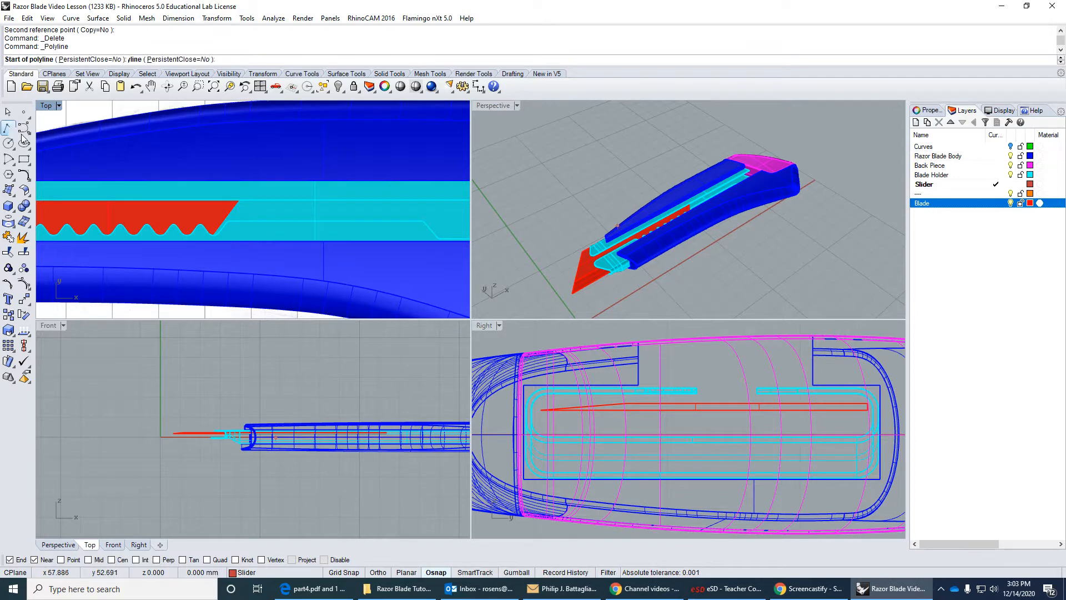
{"action": "left_click", "coordinate": [18, 561]}
{"action": "left_click", "coordinate": [34, 559]}
{"action": "scroll", "coordinate": [242, 202], "scroll_direction": "up", "scroll_amount": 3}
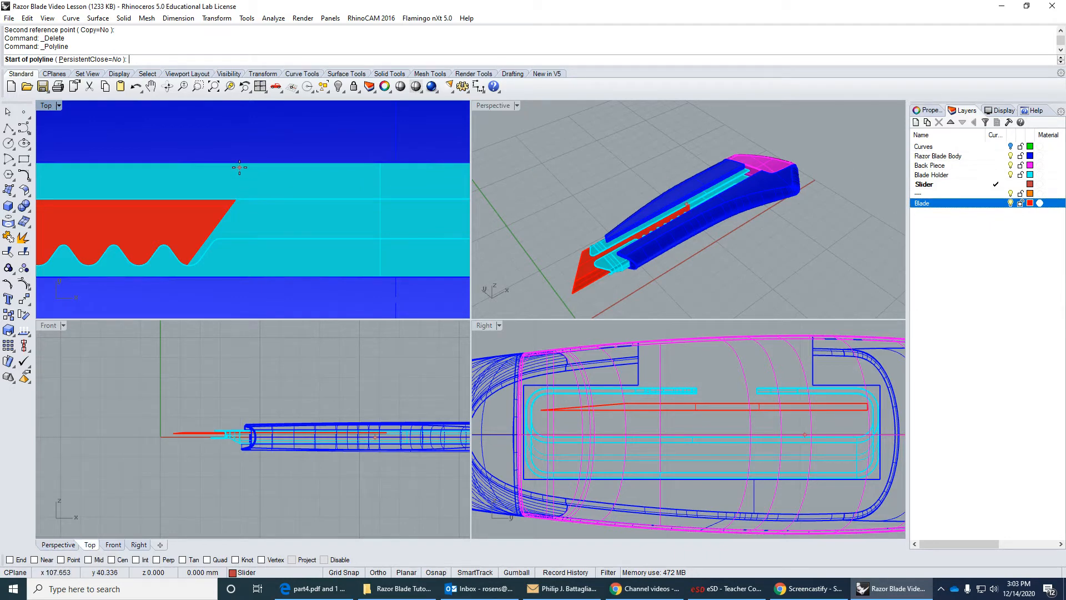
{"action": "scroll", "coordinate": [239, 167], "scroll_direction": "up", "scroll_amount": 3}
{"action": "left_click", "coordinate": [49, 108]}
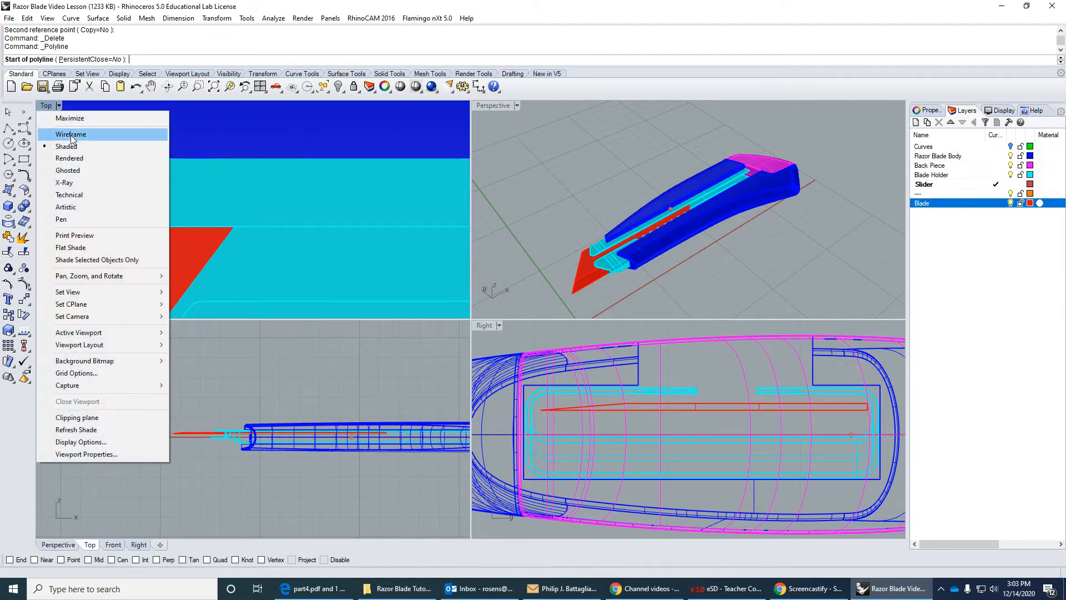
{"action": "left_click", "coordinate": [69, 171]}
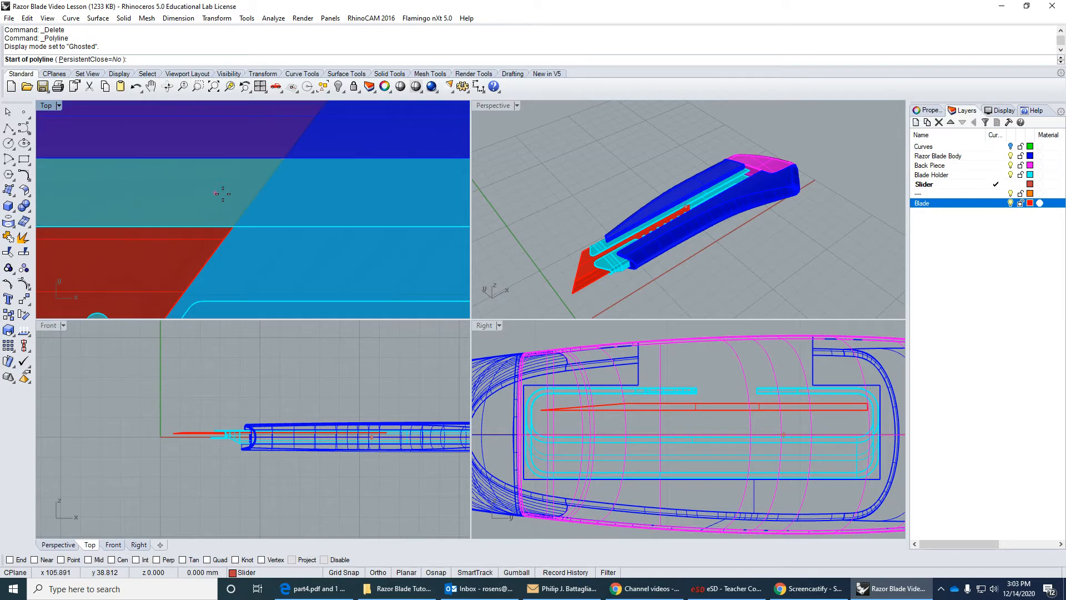
Draw the button outline's horizontal upper edge, about 32 mm long, just inside the blade holder's upper edge, starting in line with the blade's slanted end.
{"action": "left_click", "coordinate": [276, 160]}
{"action": "scroll", "coordinate": [276, 161], "scroll_direction": "down", "scroll_amount": 4}
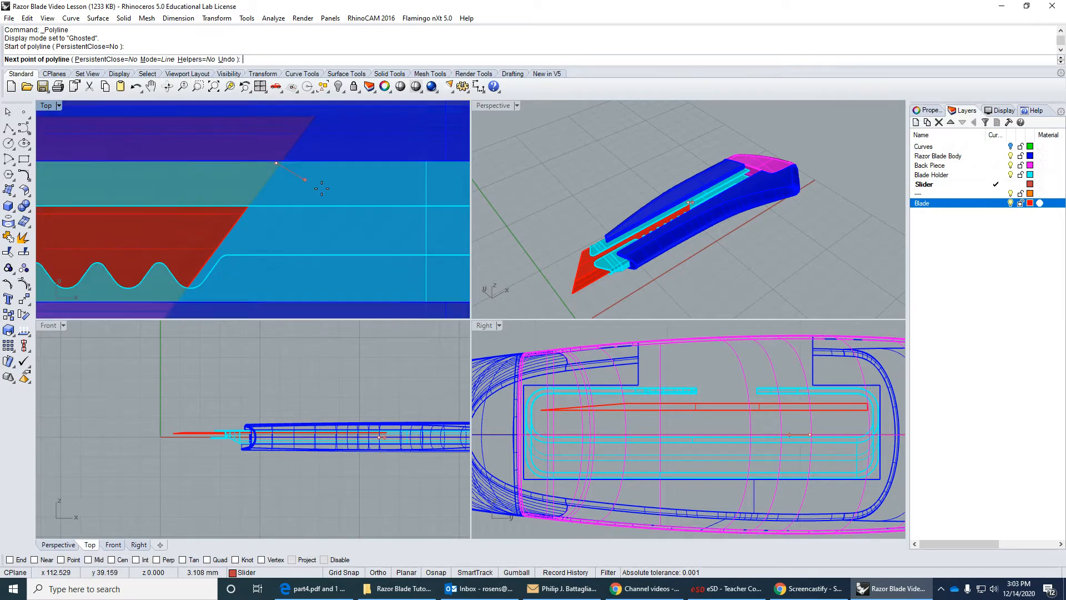
{"action": "right_click_drag", "start_coordinate": [334, 195], "coordinate": [276, 195]}
{"action": "scroll", "coordinate": [276, 195], "scroll_direction": "down", "scroll_amount": 6}
{"action": "right_click_drag", "start_coordinate": [364, 206], "coordinate": [322, 205]}
{"action": "key", "text": "F8"}
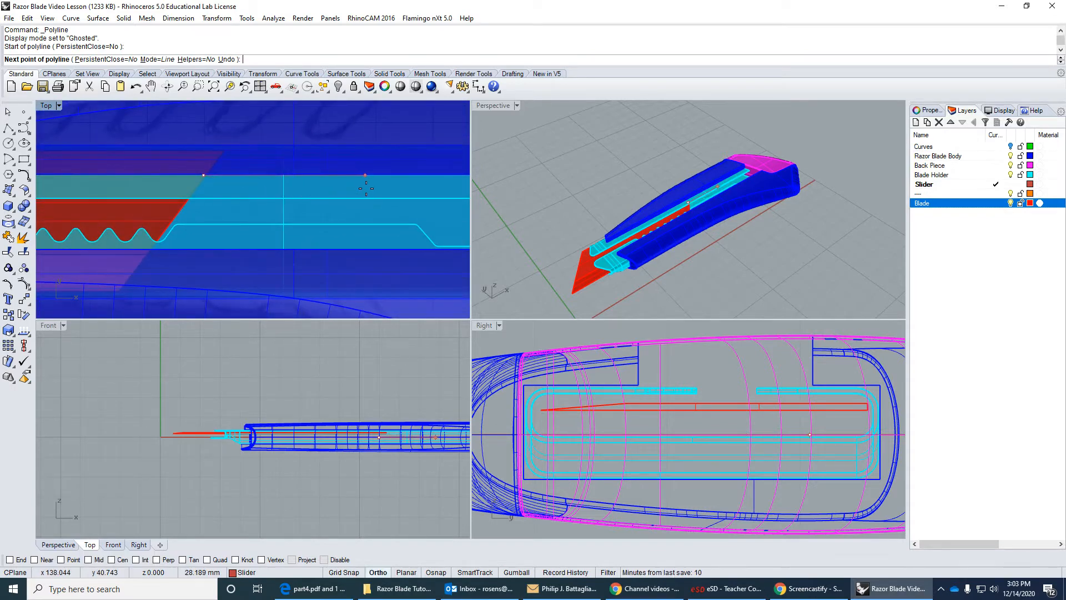
{"action": "scroll", "coordinate": [399, 186], "scroll_direction": "up", "scroll_amount": 2}
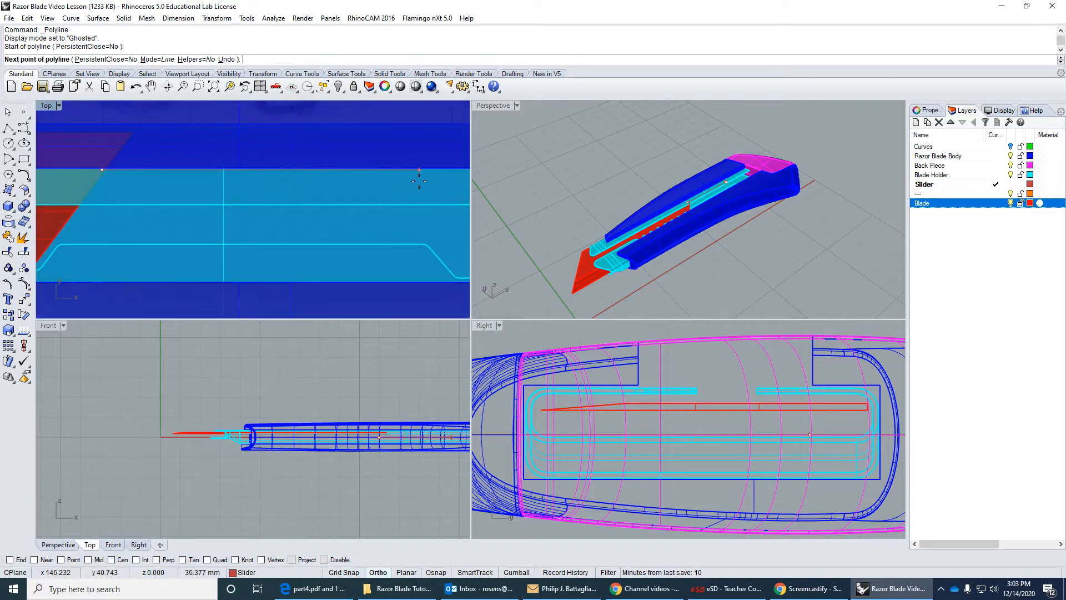
{"action": "left_click", "coordinate": [382, 175]}
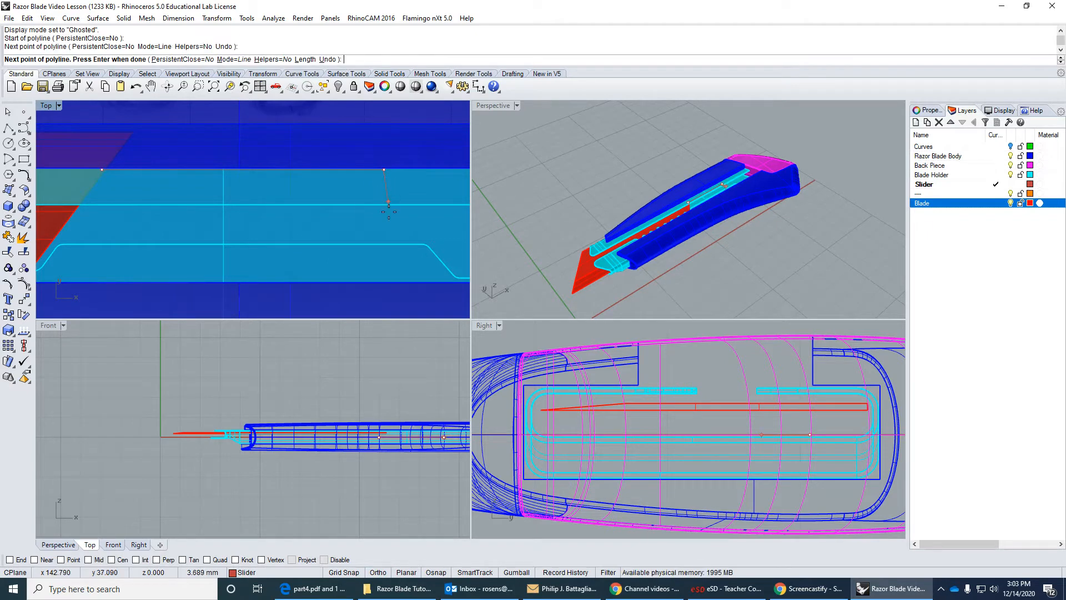
Add a slanted side about 13.6 mm long and a lower edge about 47 mm long, close the outline along the blade's slanted end, and select it.
{"action": "scroll", "coordinate": [424, 281], "scroll_direction": "up", "scroll_amount": 4}
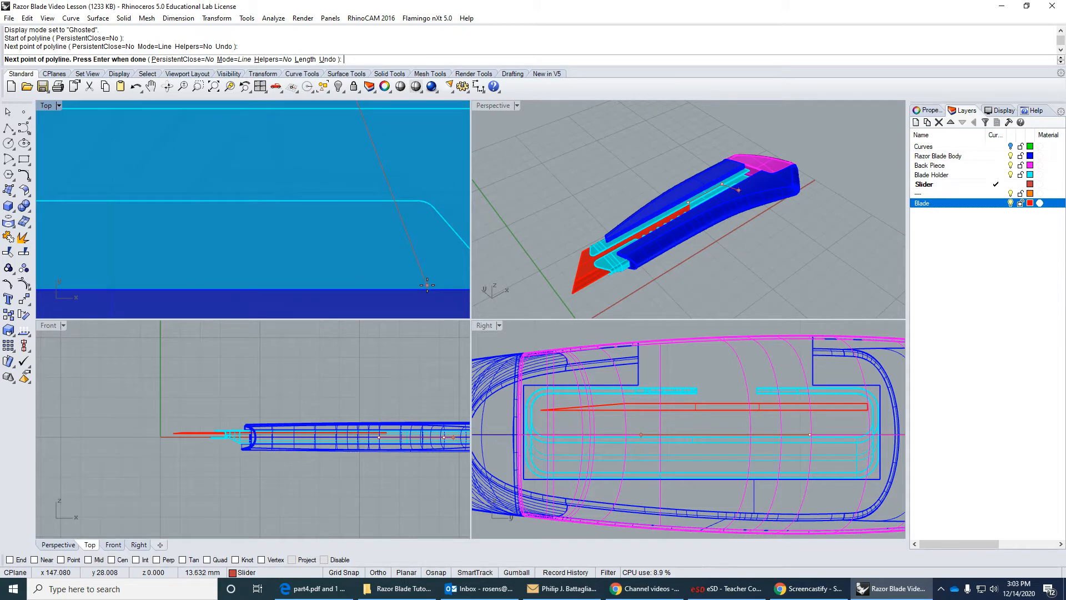
{"action": "left_click", "coordinate": [427, 285]}
{"action": "scroll", "coordinate": [326, 238], "scroll_direction": "down", "scroll_amount": 6}
{"action": "right_click_drag", "start_coordinate": [202, 238], "coordinate": [311, 225], "text": "shift"}
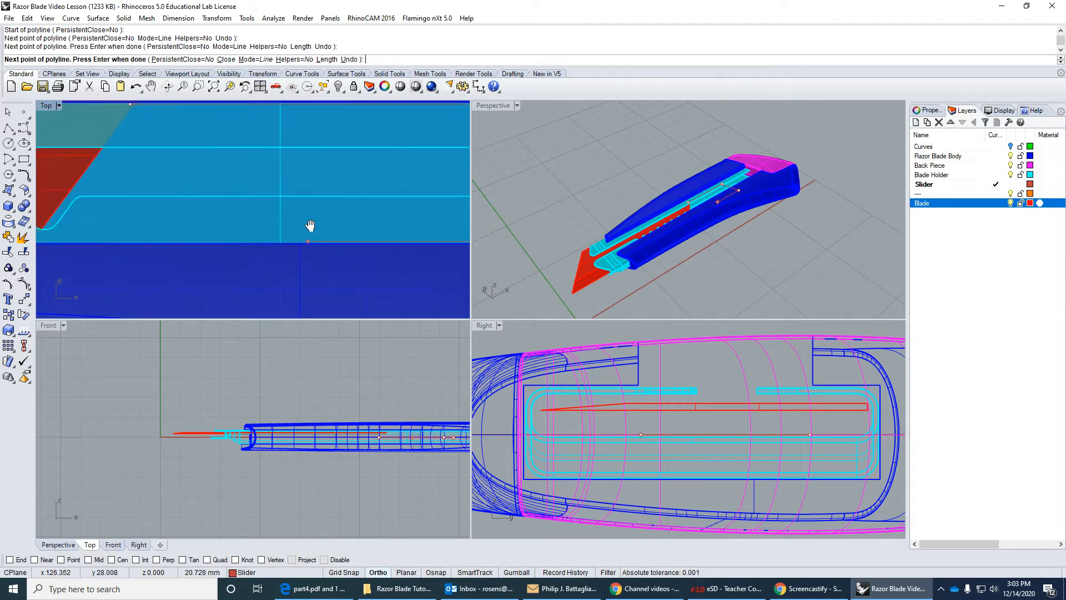
{"action": "scroll", "coordinate": [311, 226], "scroll_direction": "down", "scroll_amount": 3}
{"action": "scroll", "coordinate": [93, 228], "scroll_direction": "up", "scroll_amount": 11}
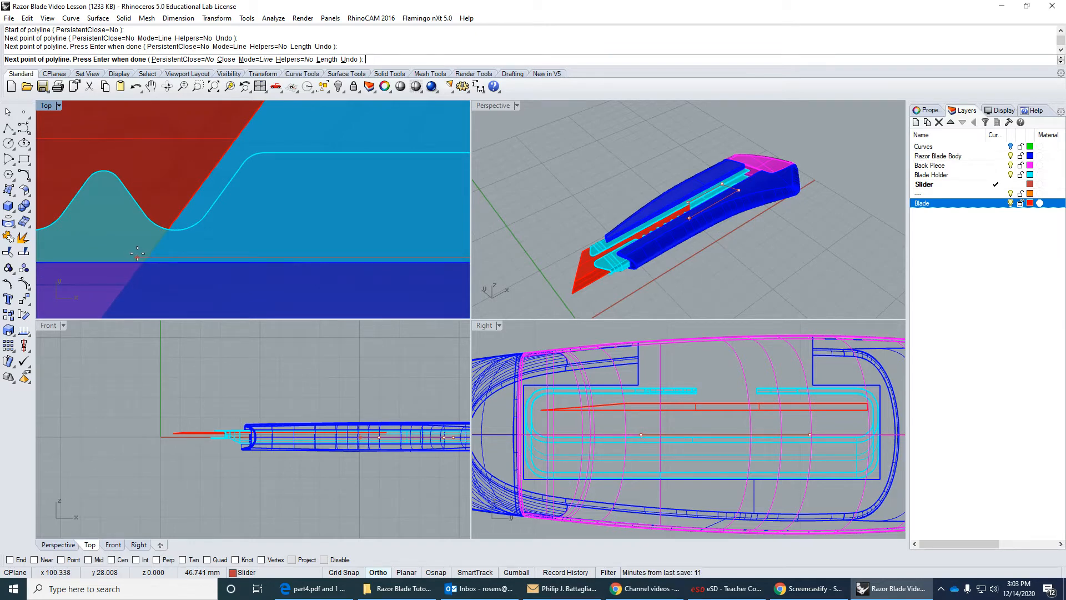
{"action": "left_click", "coordinate": [138, 253], "text": "shift"}
{"action": "scroll", "coordinate": [138, 252], "scroll_direction": "down", "scroll_amount": 6}
{"action": "right_click_drag", "start_coordinate": [149, 187], "coordinate": [141, 228]}
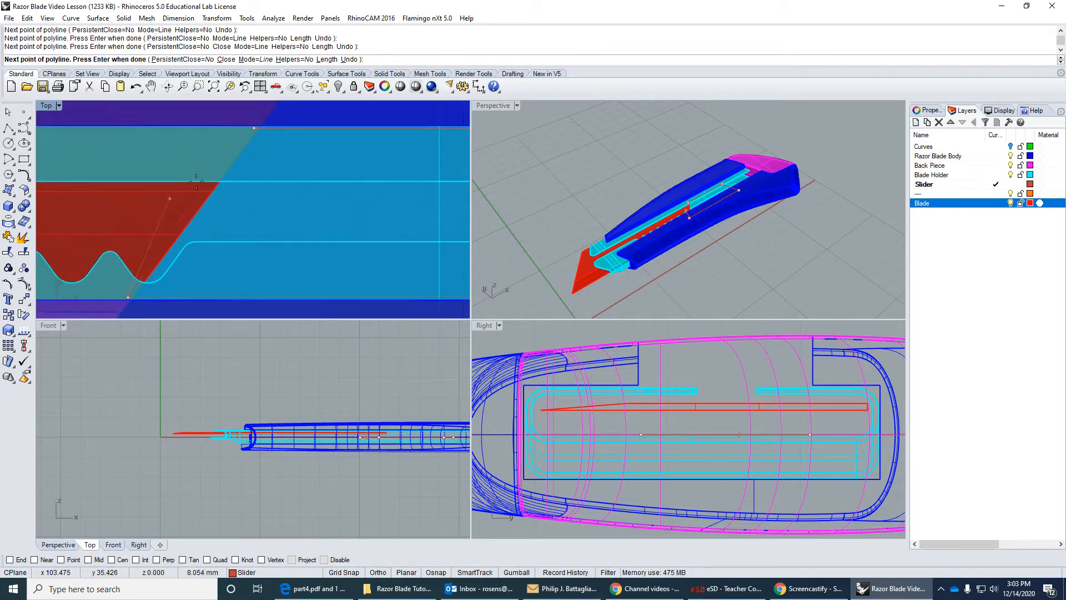
{"action": "left_click", "coordinate": [254, 129]}
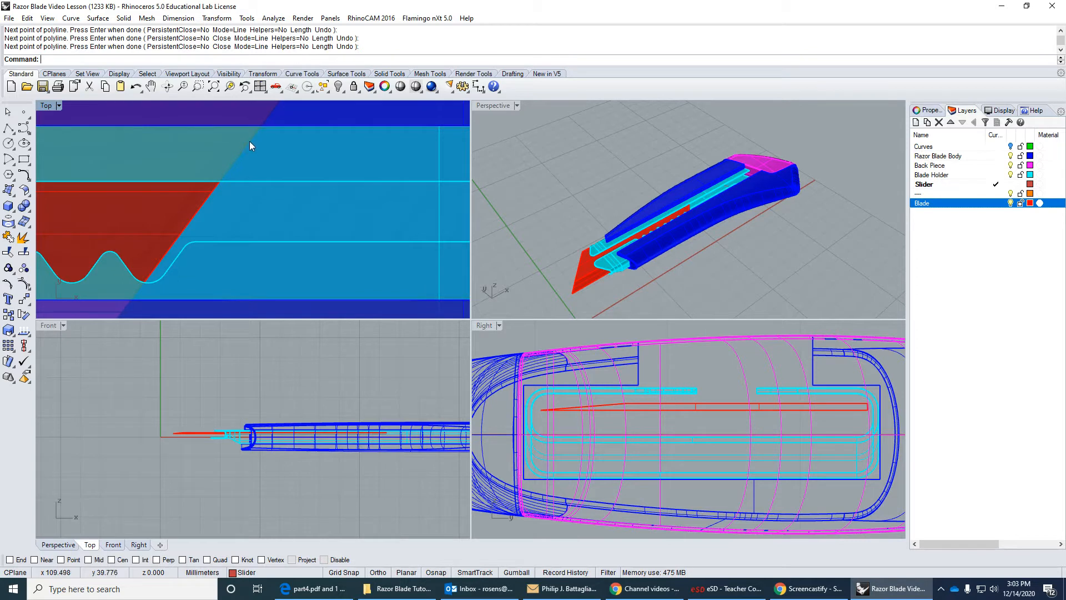
{"action": "left_click", "coordinate": [186, 222]}
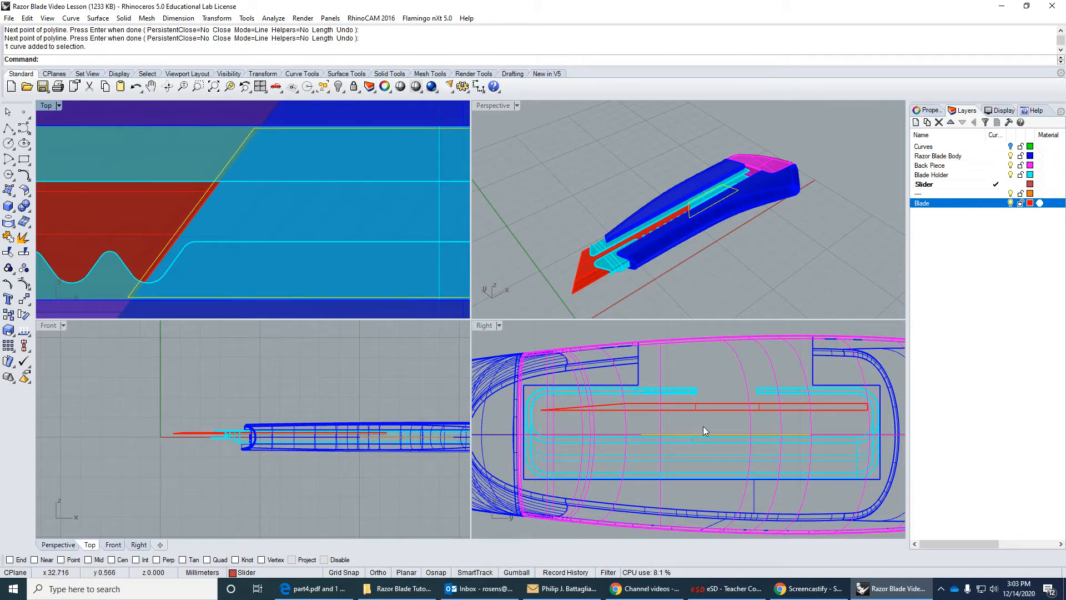
Move the button outline straight up in the Right viewport to just above the blade holder's upper face, then deselect it.
{"action": "left_click", "coordinate": [25, 300]}
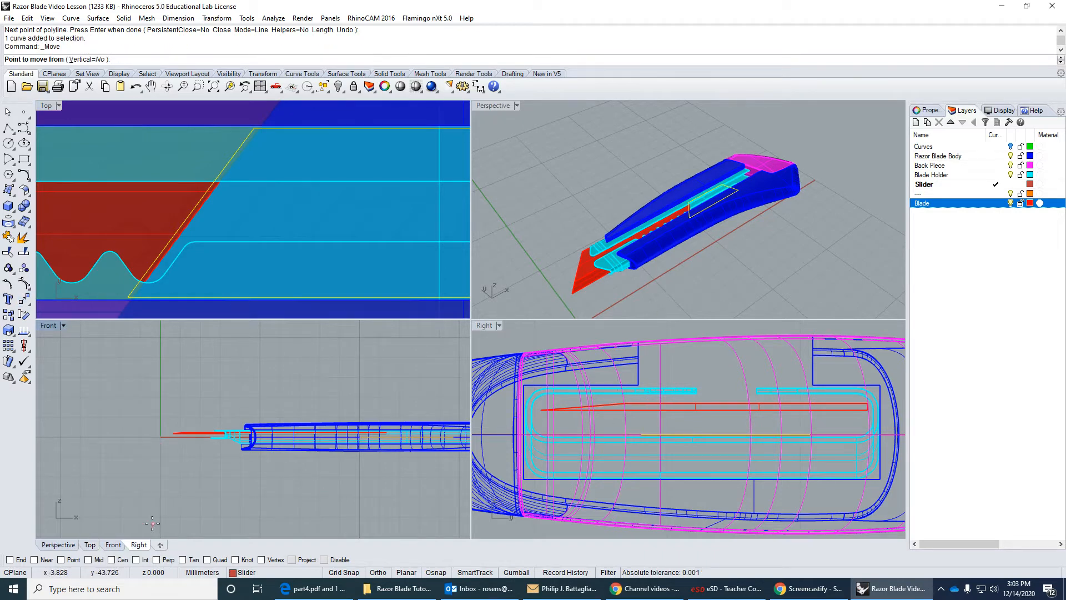
{"action": "left_click", "coordinate": [721, 442]}
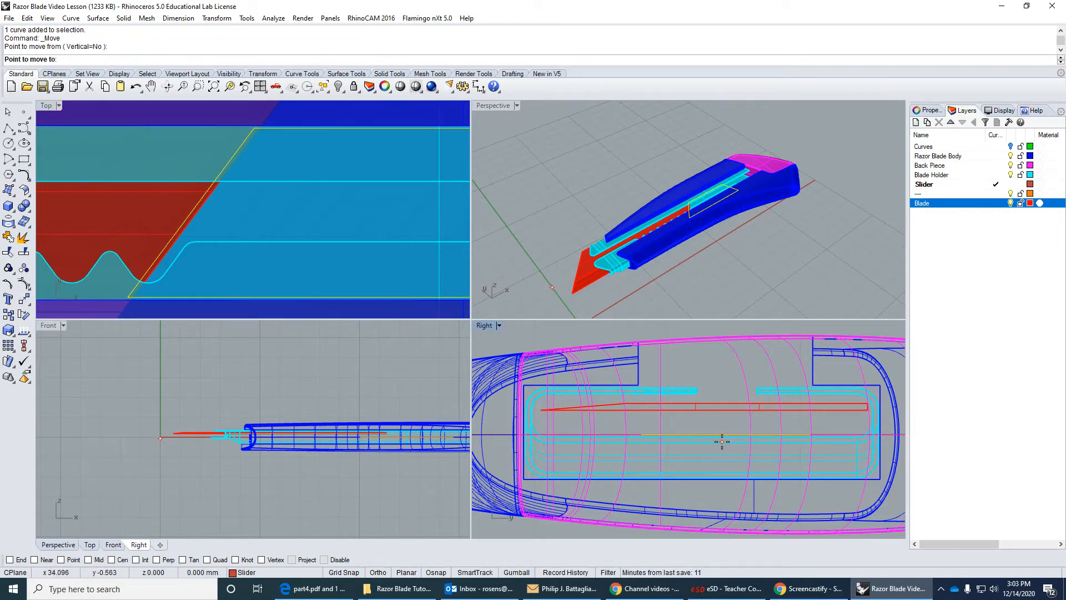
{"action": "scroll", "coordinate": [720, 399], "scroll_direction": "up", "scroll_amount": 2}
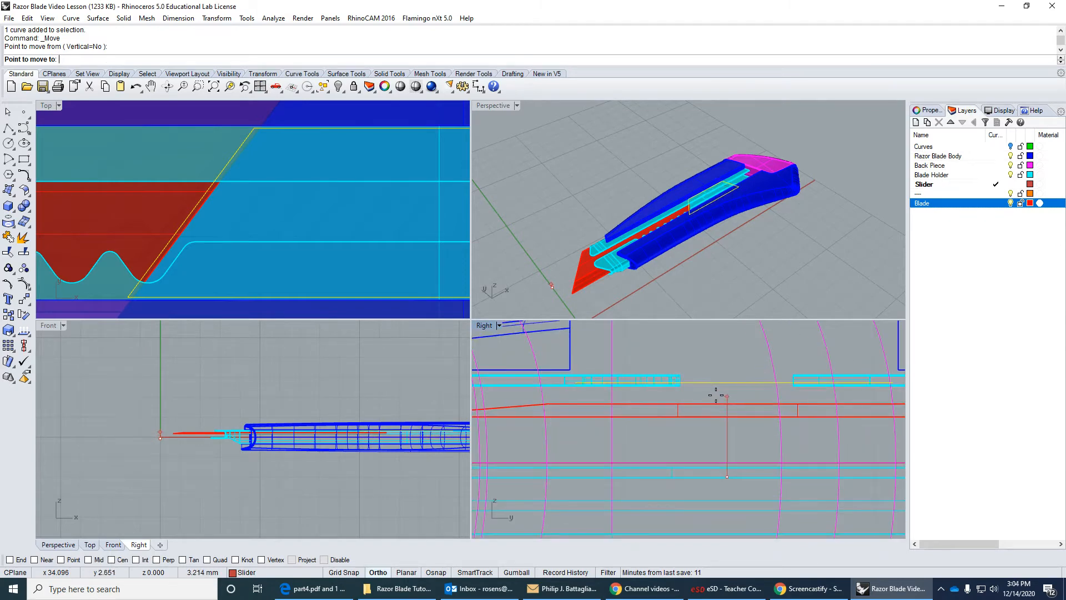
{"action": "left_click", "coordinate": [715, 385]}
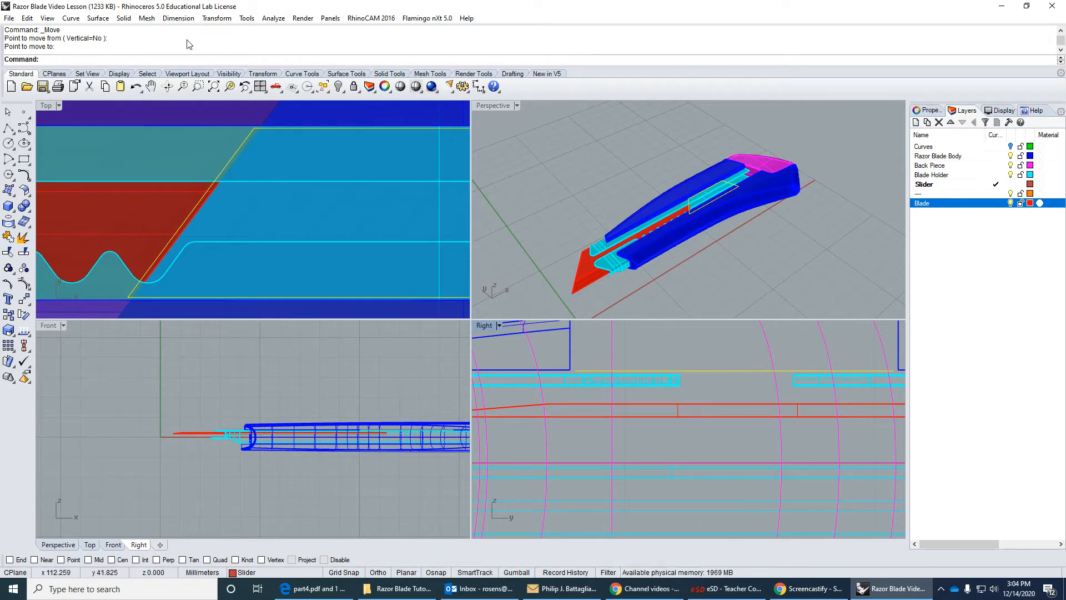
{"action": "left_click", "coordinate": [123, 18]}
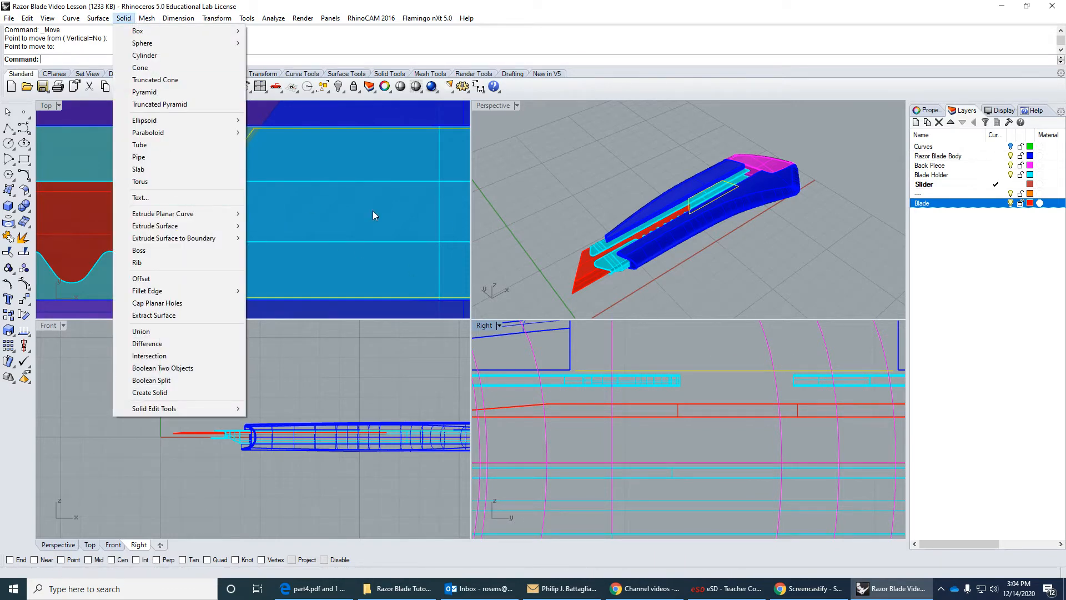
{"action": "left_click", "coordinate": [605, 208]}
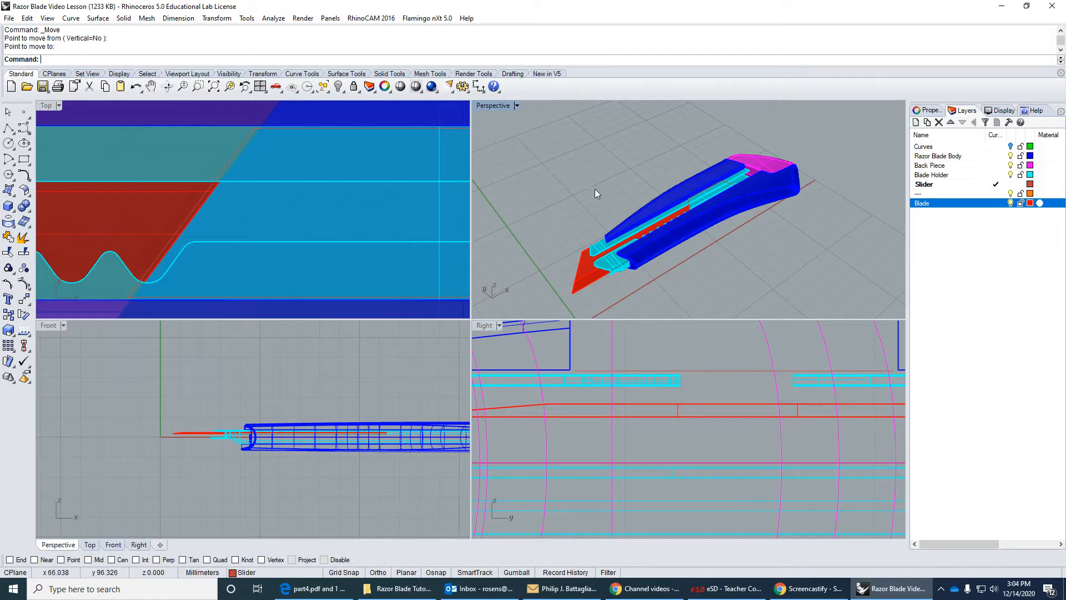
Explode the button outline and fillet the corner between its lower edge and its blade-side slant with radius 1.
{"action": "left_click", "coordinate": [229, 165]}
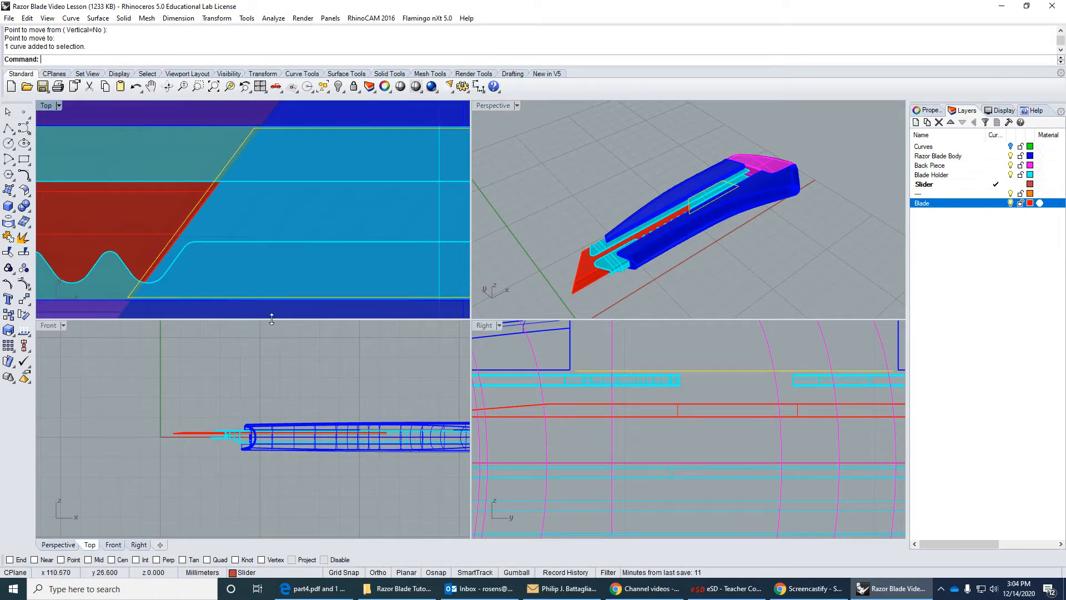
{"action": "left_click", "coordinate": [26, 239]}
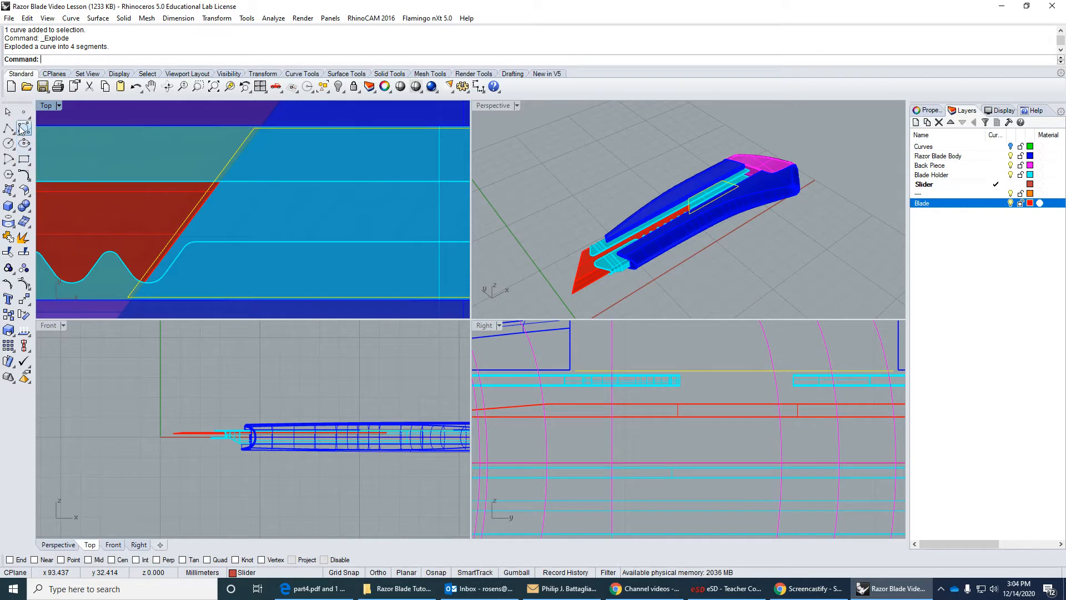
{"action": "left_click", "coordinate": [24, 175]}
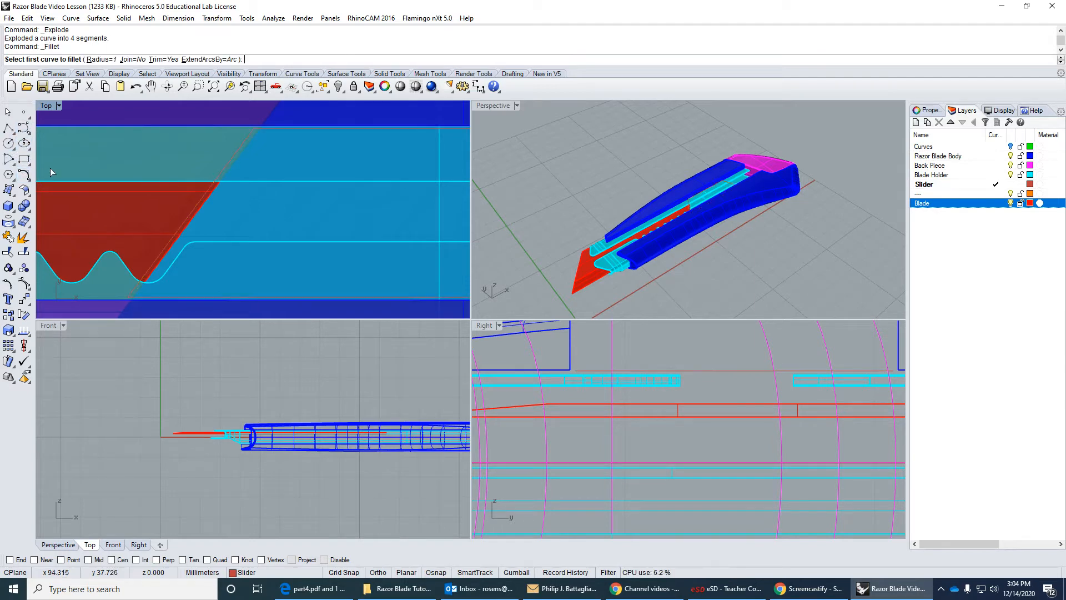
{"action": "left_click", "coordinate": [132, 289]}
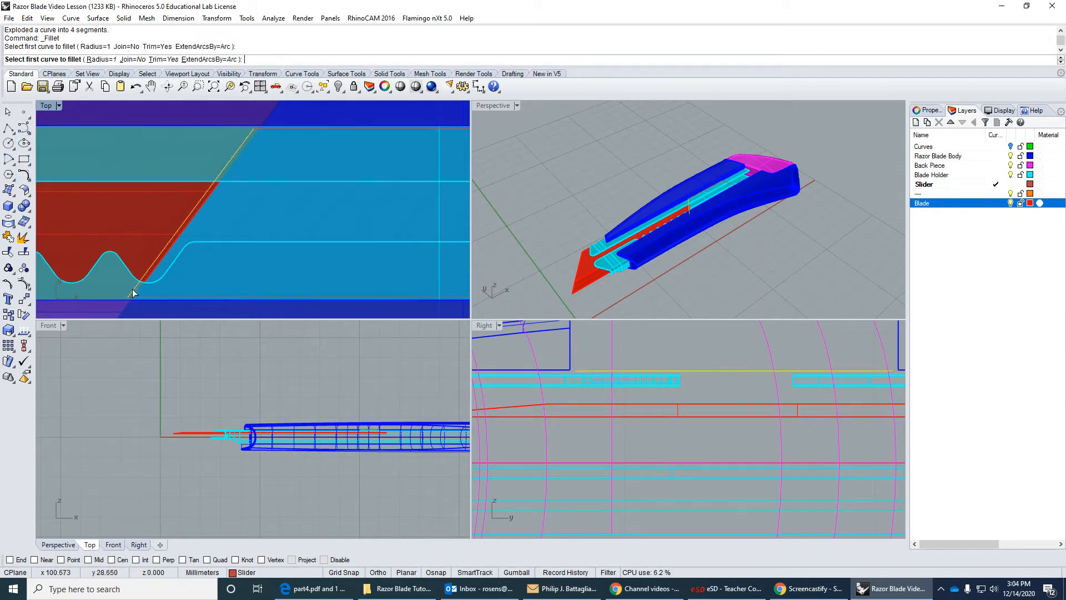
{"action": "left_click", "coordinate": [135, 295]}
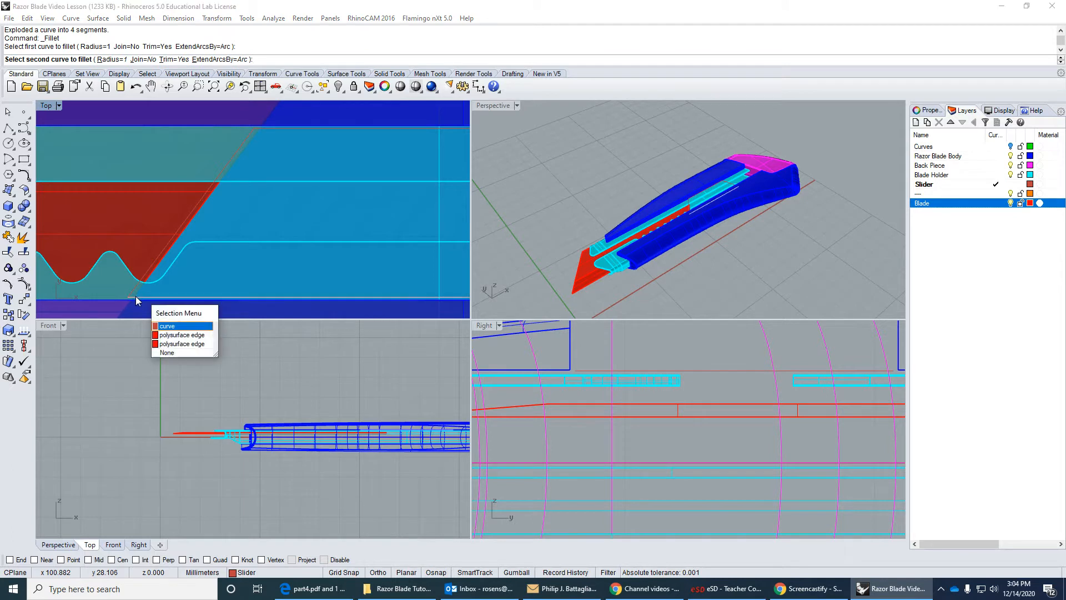
{"action": "left_click", "coordinate": [170, 326]}
Fillet the outline's other lower corner, at the end away from the blade, with radius 1.
{"action": "scroll", "coordinate": [239, 284], "scroll_direction": "down", "scroll_amount": 3}
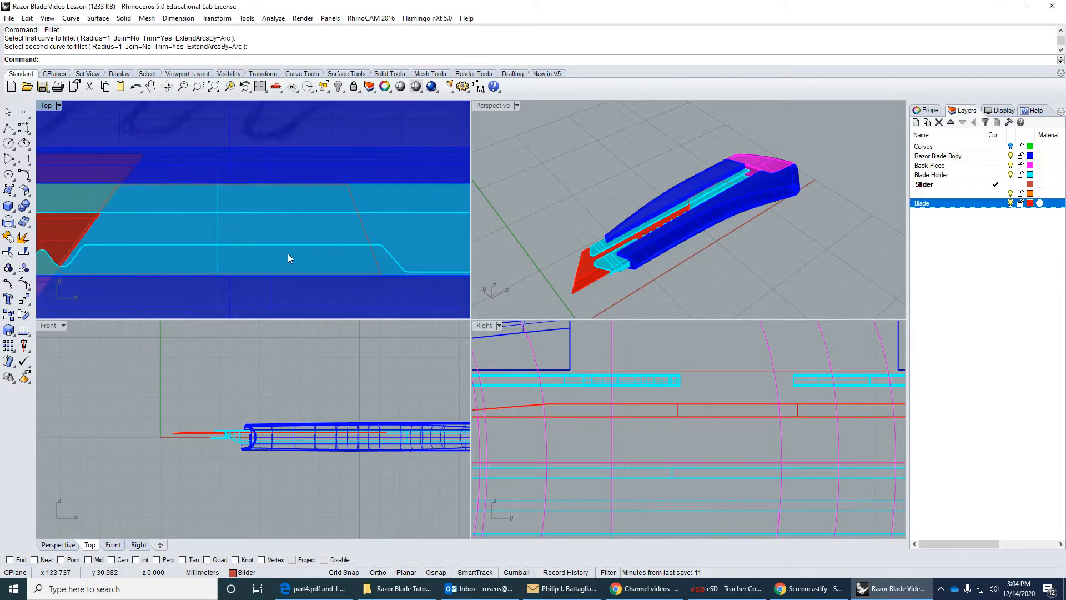
{"action": "scroll", "coordinate": [376, 280], "scroll_direction": "up", "scroll_amount": 12}
{"action": "right_click", "coordinate": [376, 260]}
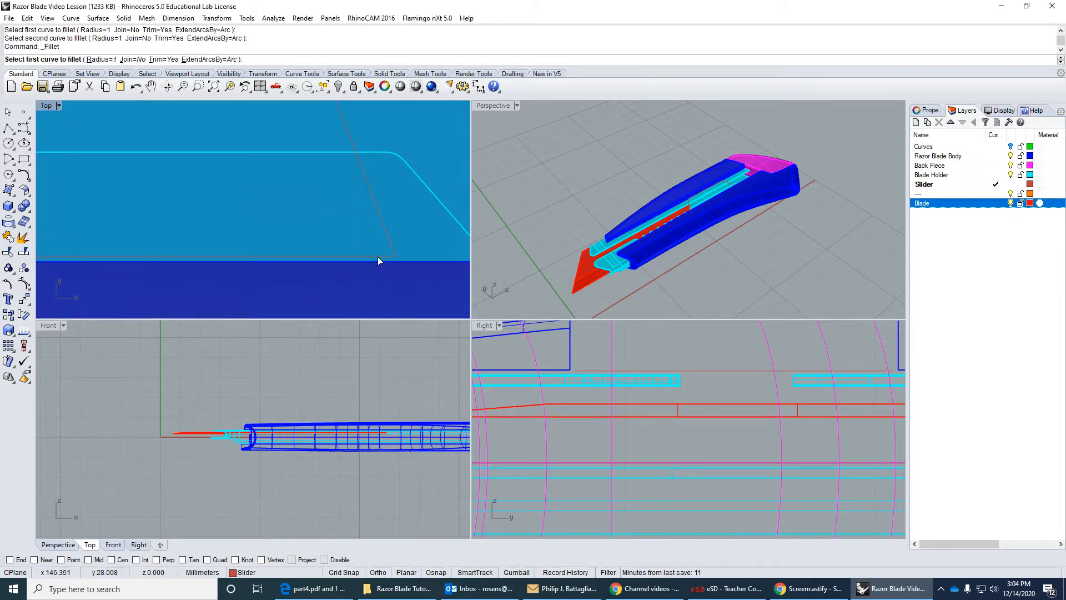
{"action": "left_click", "coordinate": [377, 257]}
{"action": "left_click", "coordinate": [388, 243]}
{"action": "scroll", "coordinate": [384, 245], "scroll_direction": "down", "scroll_amount": 8}
{"action": "right_click_drag", "start_coordinate": [312, 178], "coordinate": [344, 230]}
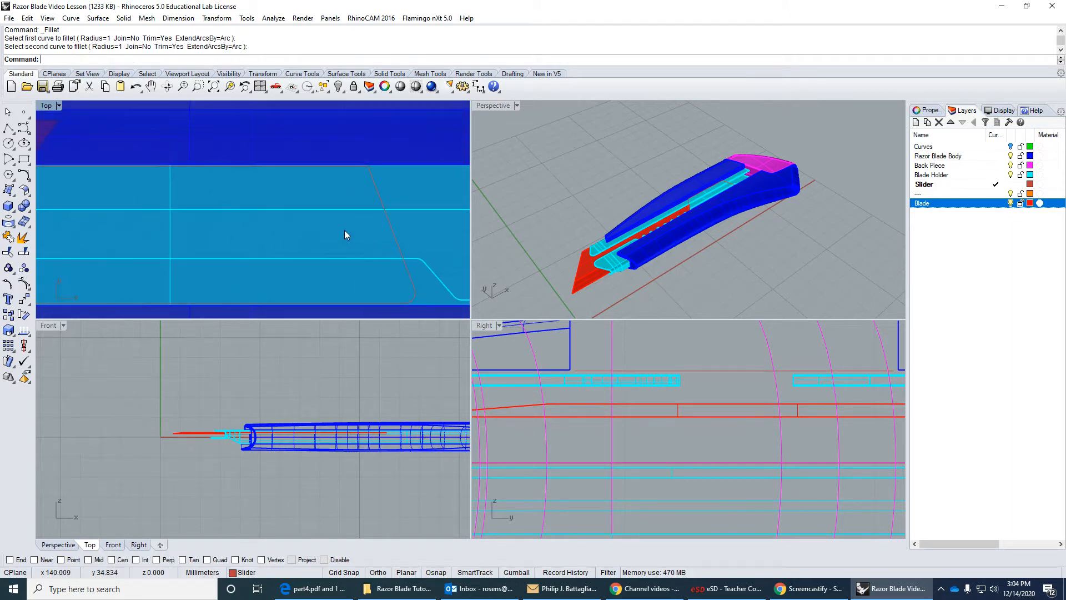
Set the fillet radius to 2 and round the outline's upper corner at the end away from the blade.
{"action": "right_click", "coordinate": [344, 235]}
{"action": "left_click", "coordinate": [110, 58]}
{"action": "type", "text": "2"}
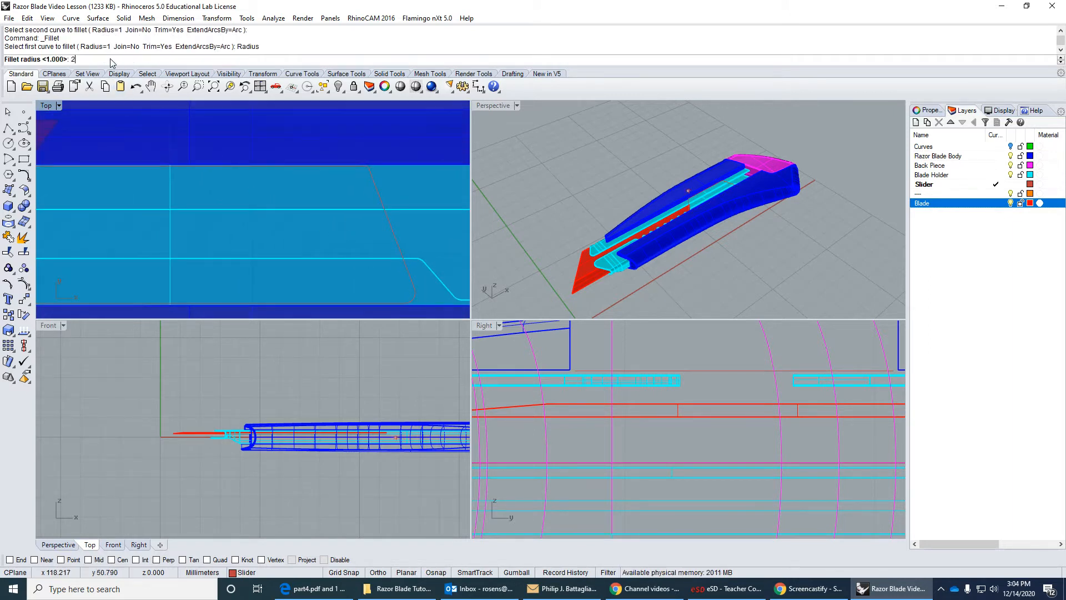
{"action": "key", "text": "Return"}
{"action": "left_click", "coordinate": [372, 178]}
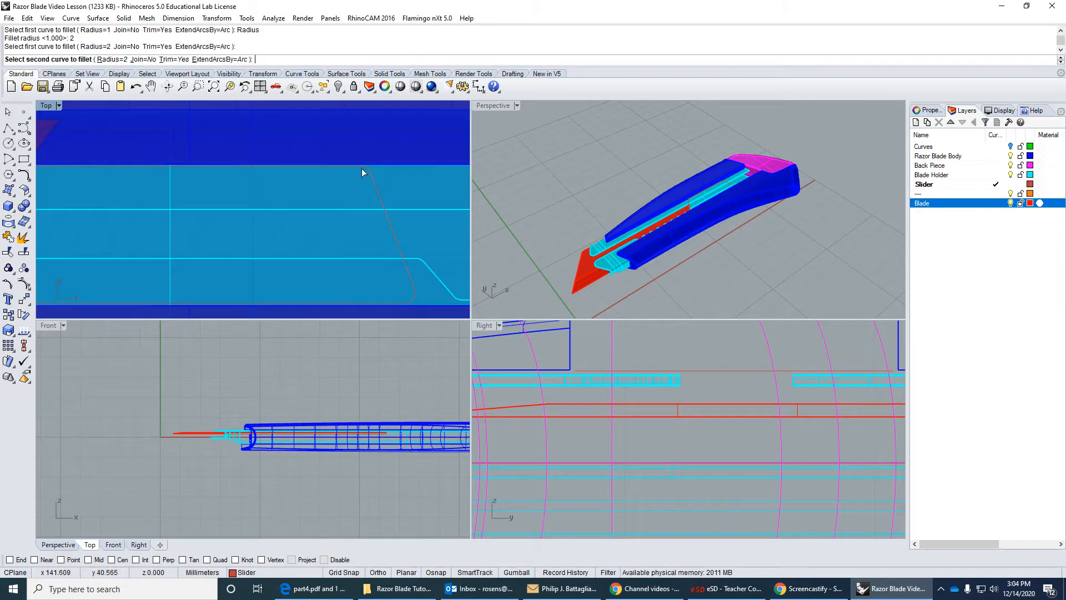
{"action": "left_click", "coordinate": [359, 167]}
Fillet the outline's remaining upper corner, on the blade-side slant, with radius 2.
{"action": "right_click_drag", "start_coordinate": [183, 157], "coordinate": [266, 172]}
{"action": "right_click_drag", "start_coordinate": [48, 178], "coordinate": [159, 190]}
{"action": "scroll", "coordinate": [199, 190], "scroll_direction": "up", "scroll_amount": 5}
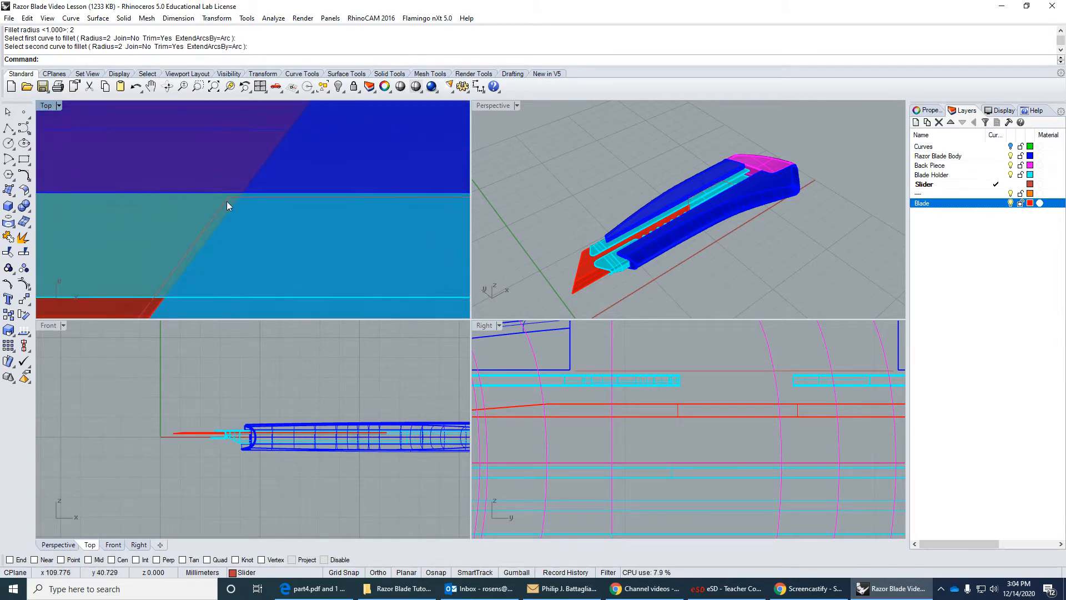
{"action": "right_click", "coordinate": [251, 199]}
{"action": "left_click", "coordinate": [251, 199]}
{"action": "left_click", "coordinate": [225, 207]}
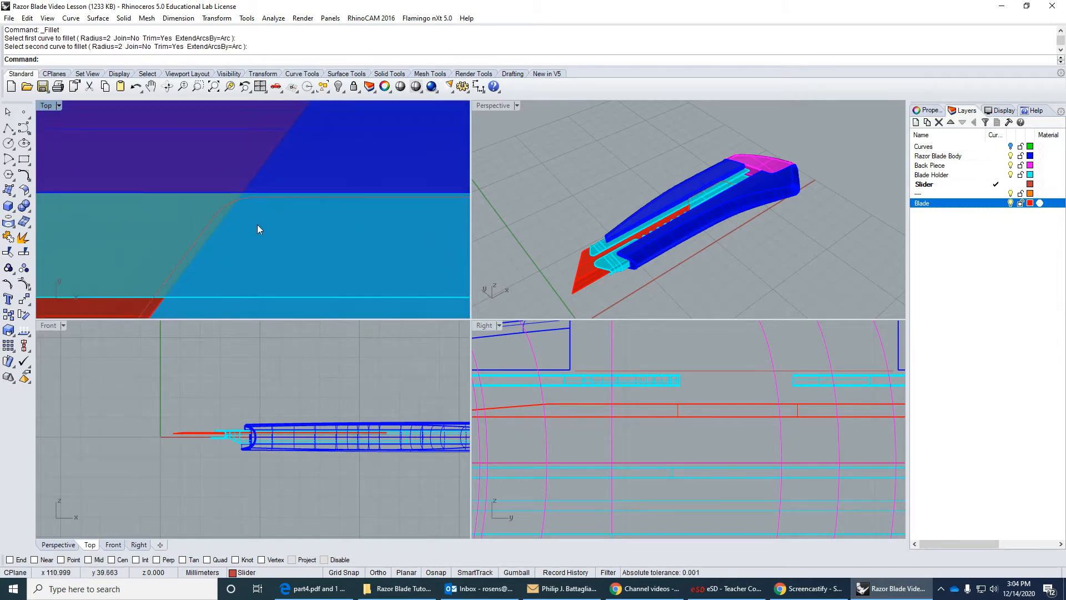
Hide the Blade Holder and Blade layers and set the Top viewport's display to Wireframe.
{"action": "scroll", "coordinate": [258, 225], "scroll_direction": "down", "scroll_amount": 3}
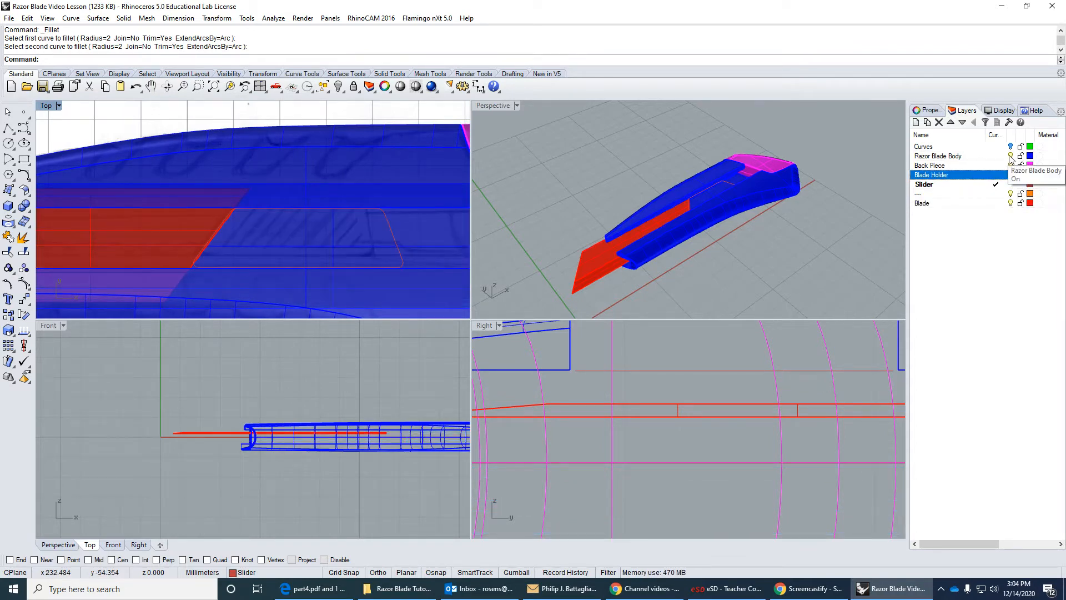
{"action": "left_click", "coordinate": [1010, 203]}
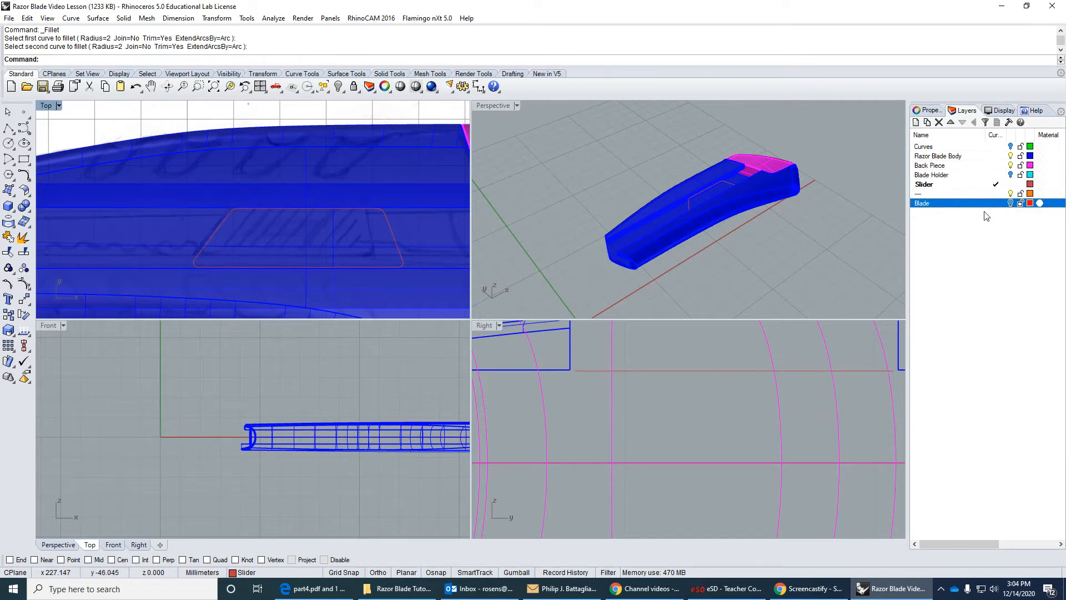
{"action": "left_click", "coordinate": [54, 106]}
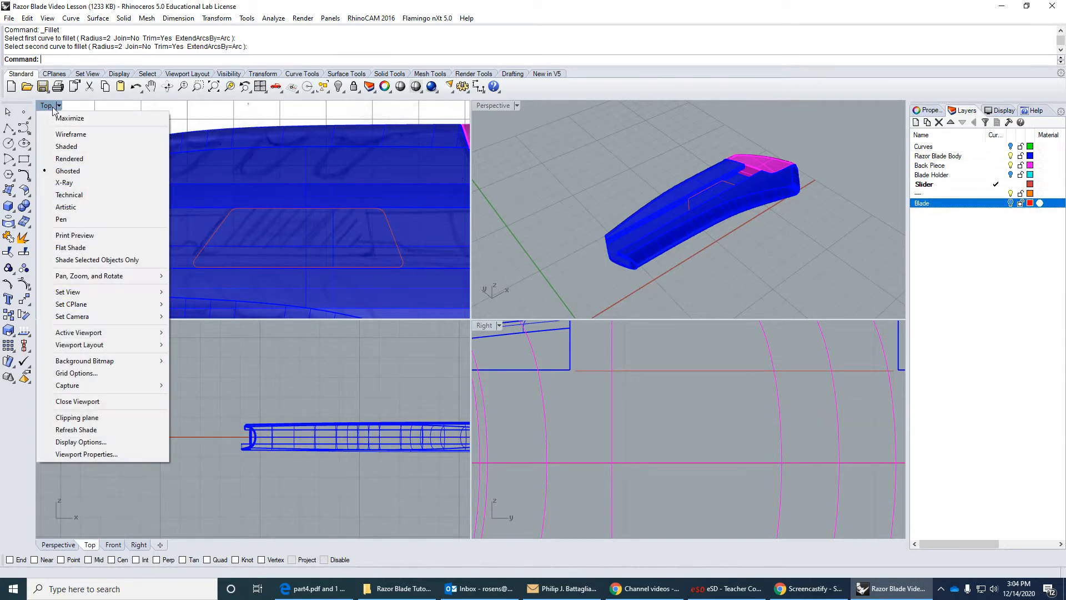
{"action": "left_click", "coordinate": [70, 135]}
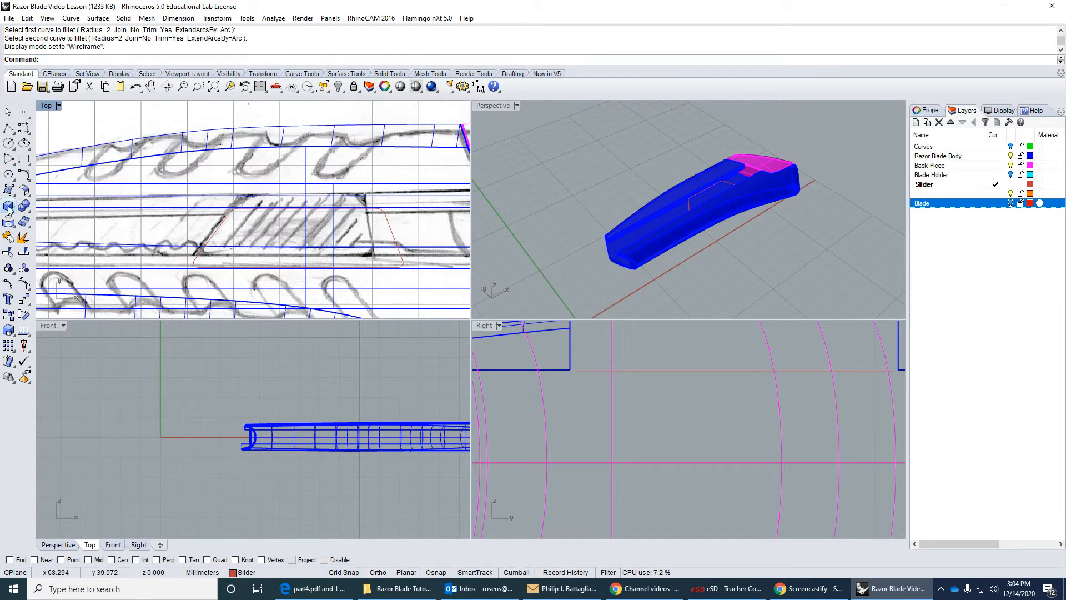
Join the outline's four edges and four corner fillets into one closed curve.
{"action": "left_click", "coordinate": [8, 252]}
{"action": "scroll", "coordinate": [143, 250], "scroll_direction": "up", "scroll_amount": 5}
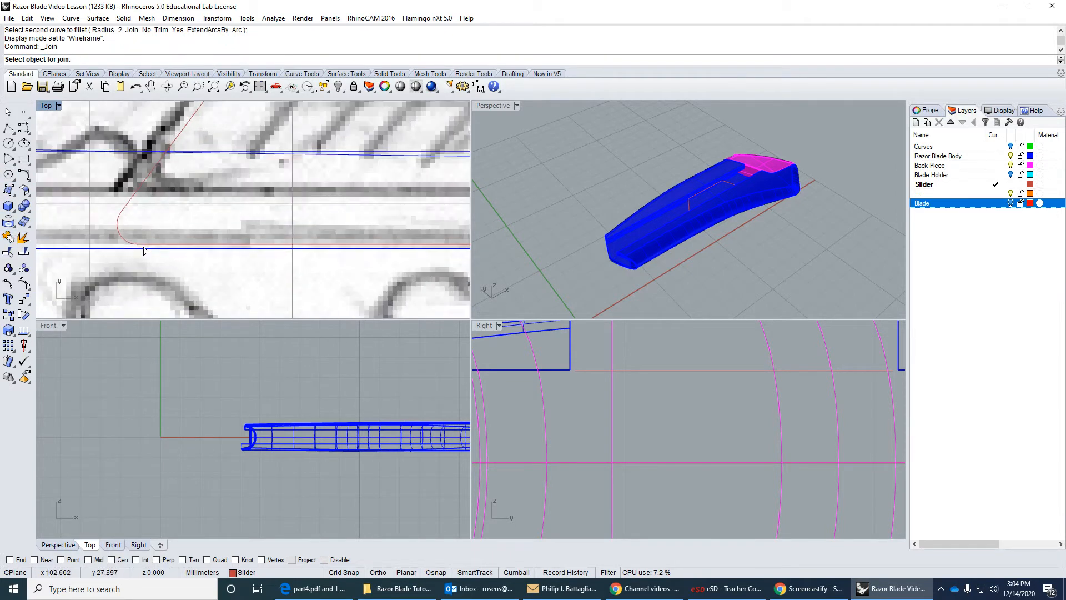
{"action": "left_click", "coordinate": [143, 245]}
{"action": "left_click", "coordinate": [138, 201]}
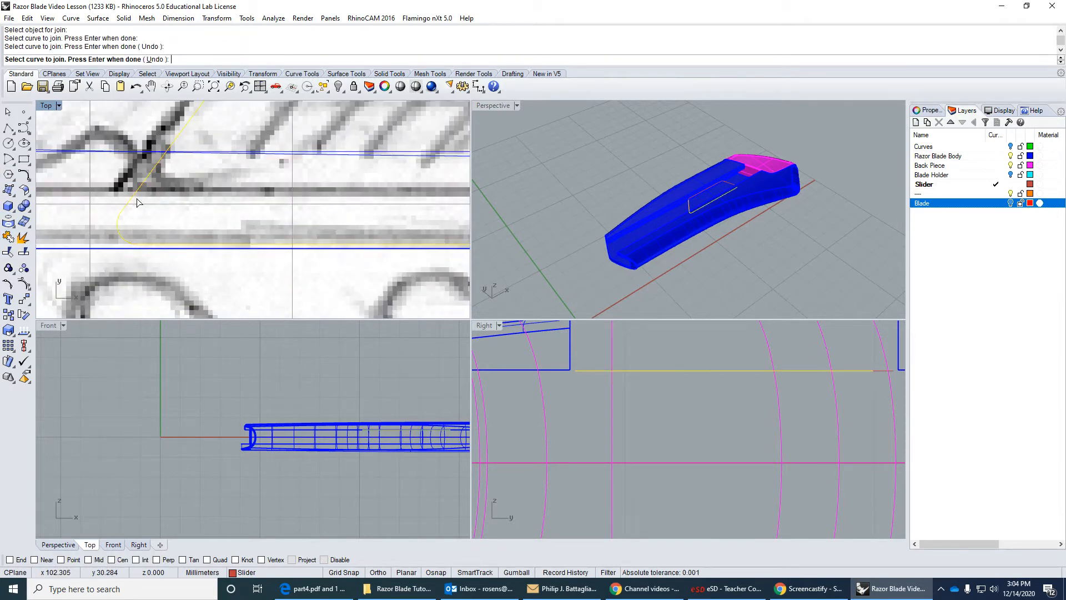
{"action": "scroll", "coordinate": [139, 202], "scroll_direction": "down", "scroll_amount": 3}
{"action": "left_click", "coordinate": [218, 164]}
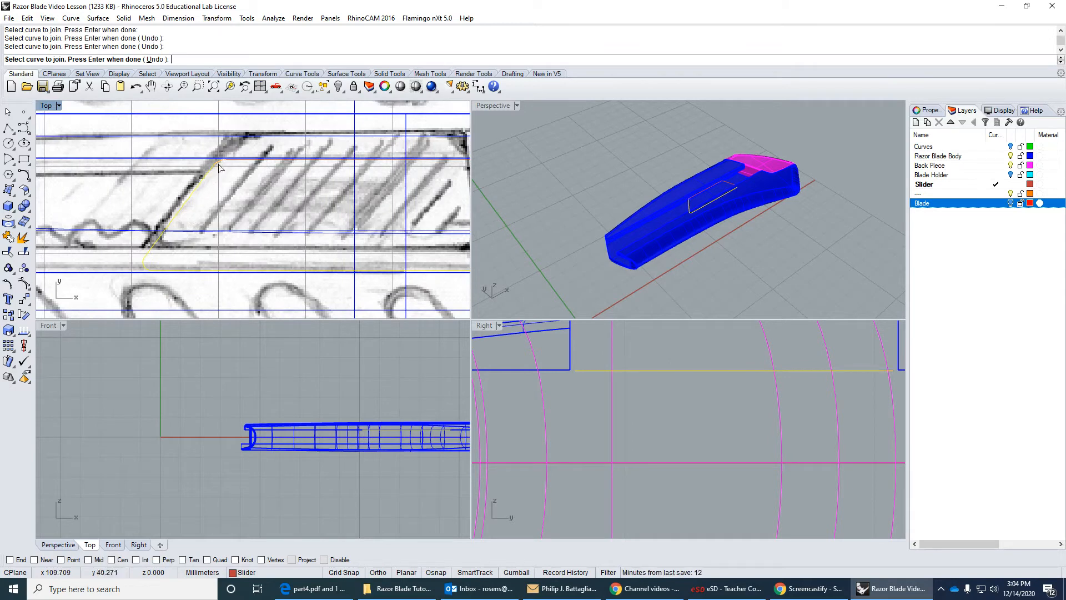
{"action": "left_click", "coordinate": [234, 161]}
{"action": "right_click_drag", "start_coordinate": [330, 193], "coordinate": [196, 177]}
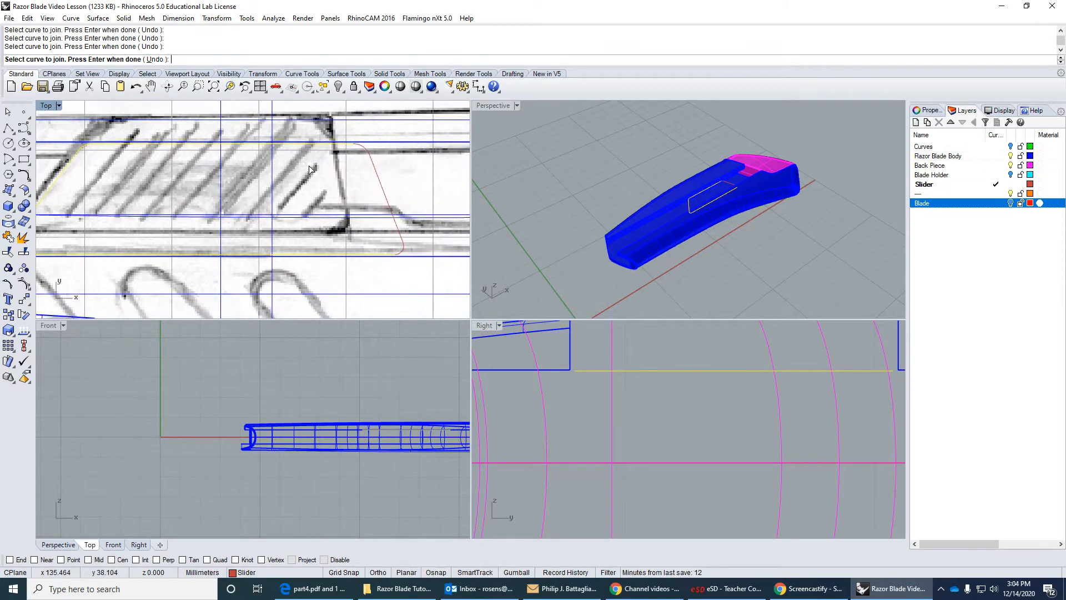
{"action": "left_click", "coordinate": [362, 153]}
{"action": "left_click", "coordinate": [372, 173]}
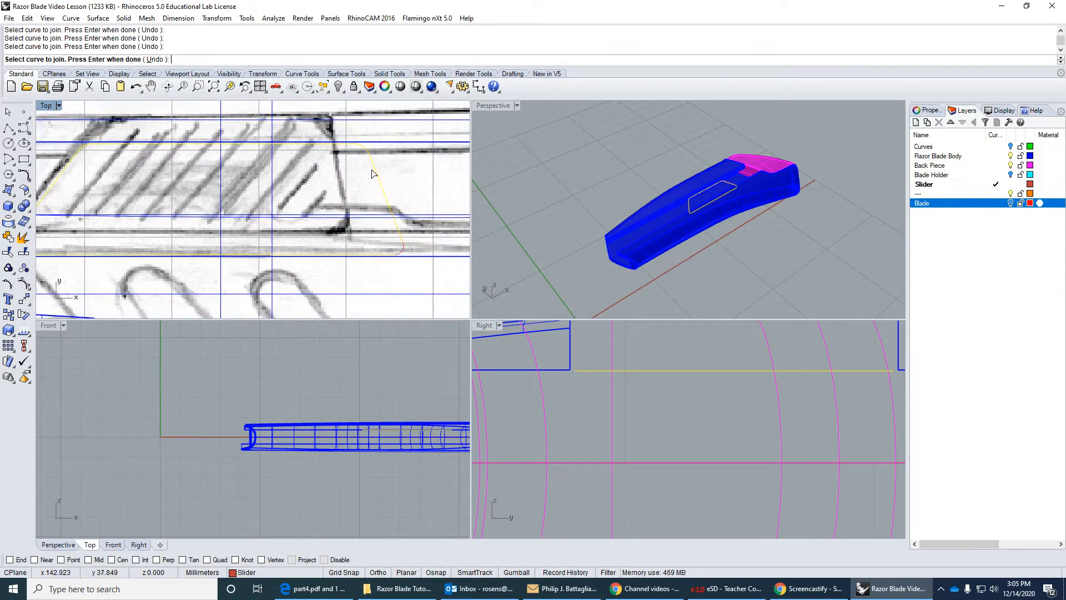
{"action": "left_click", "coordinate": [399, 248]}
{"action": "right_click_drag", "start_coordinate": [402, 248], "coordinate": [432, 258]}
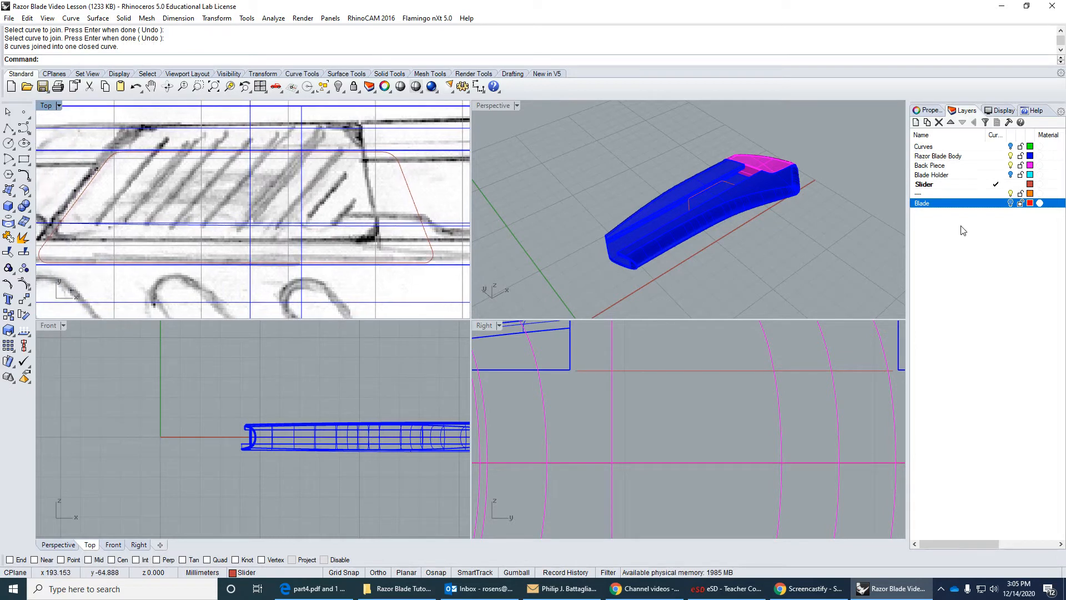
Select the joined button outline, show the Blade Holder layer and set the Top viewport's display to Shaded.
{"action": "left_click", "coordinate": [87, 189]}
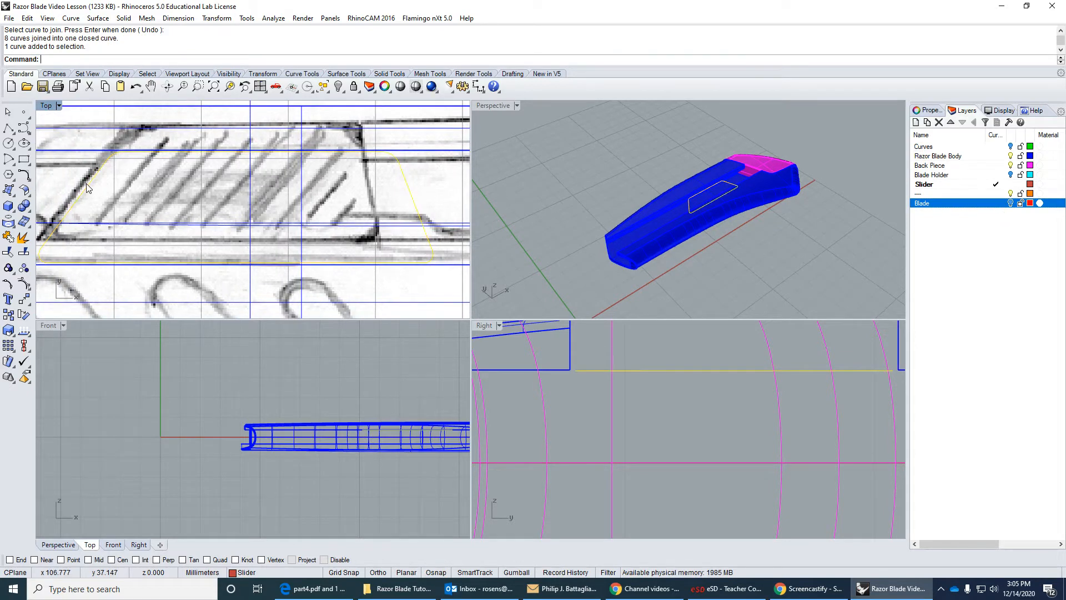
{"action": "left_click", "coordinate": [1011, 174]}
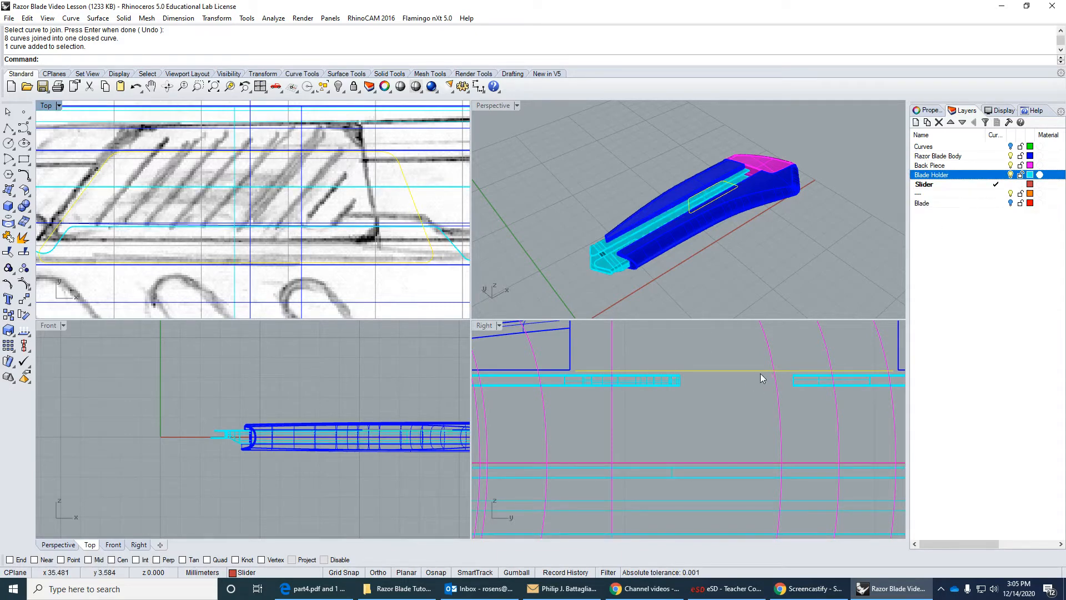
{"action": "scroll", "coordinate": [761, 374], "scroll_direction": "up", "scroll_amount": 2}
{"action": "left_click", "coordinate": [45, 105]}
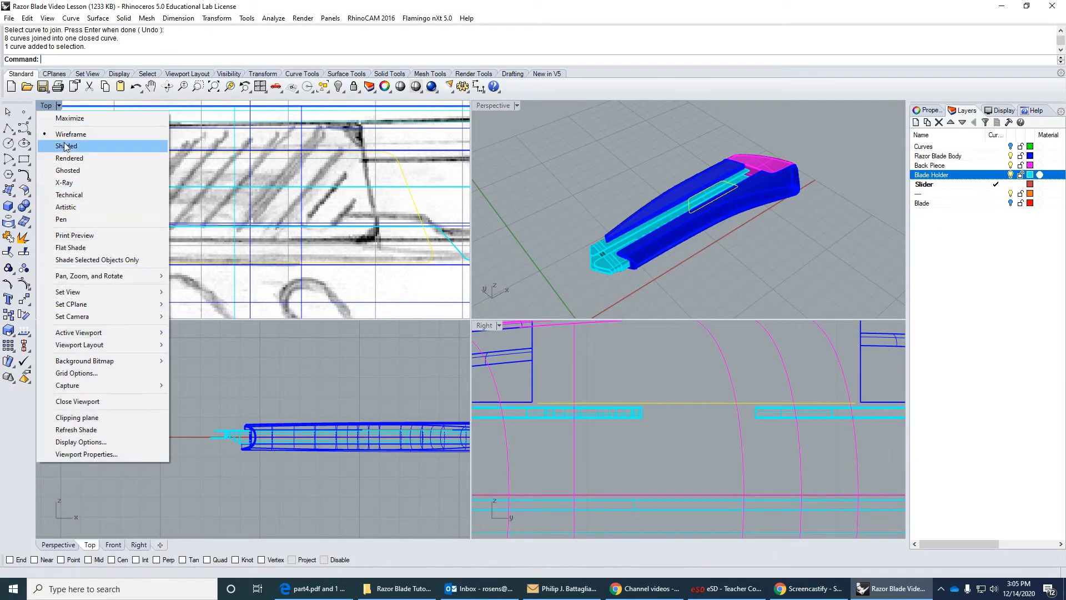
{"action": "left_click", "coordinate": [66, 147]}
{"action": "scroll", "coordinate": [335, 243], "scroll_direction": "down", "scroll_amount": 1}
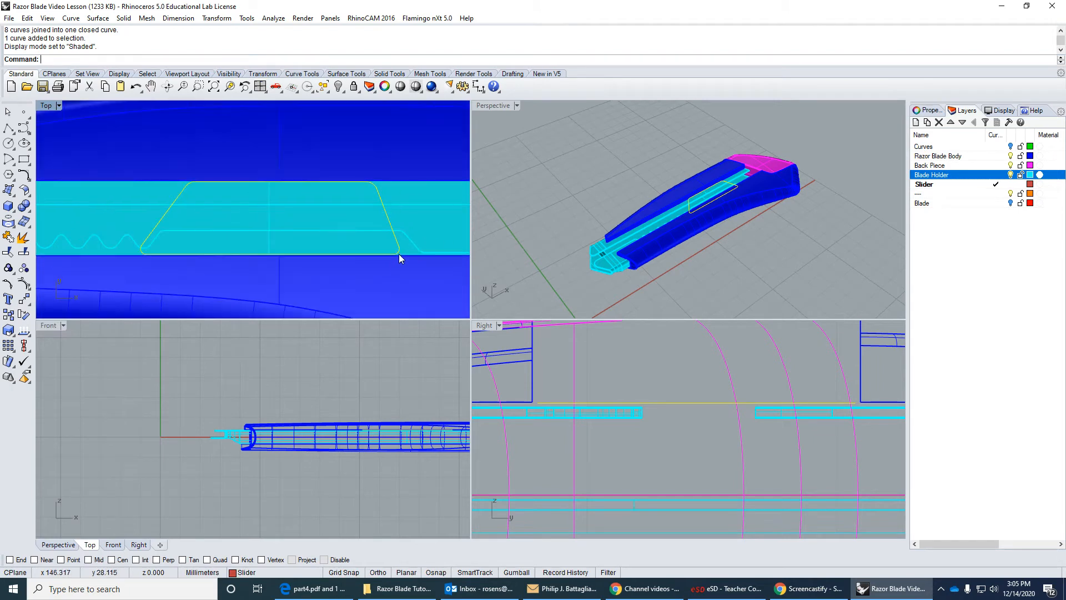
Extrude the closed button outline upward to one side only as a solid about 4.5 mm high, ending just above the body.
{"action": "left_click", "coordinate": [123, 19]}
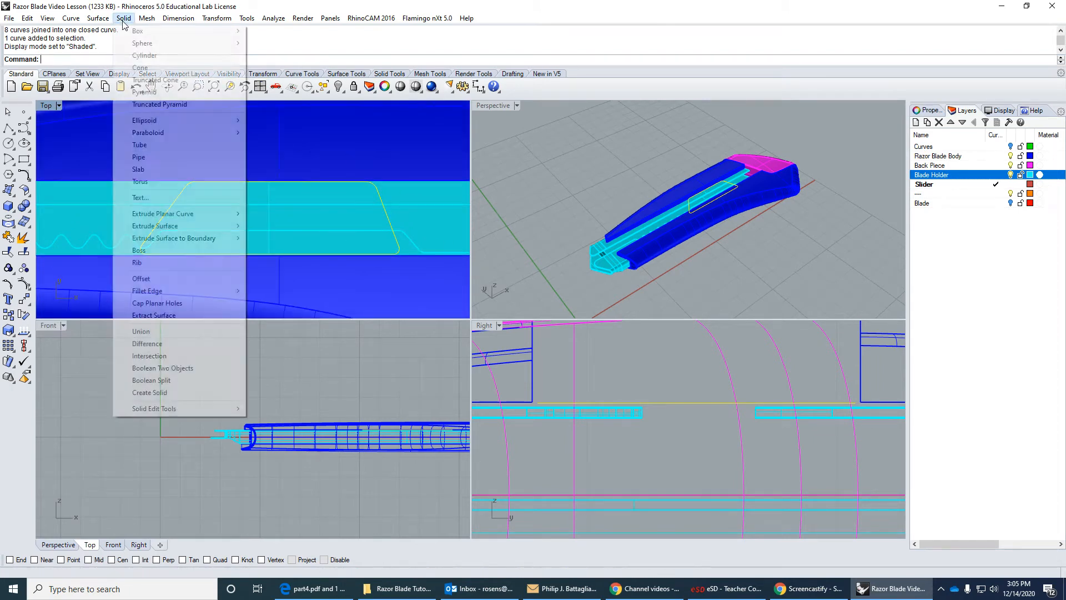
{"action": "mouse_move", "coordinate": [190, 216]}
{"action": "left_click", "coordinate": [272, 214]}
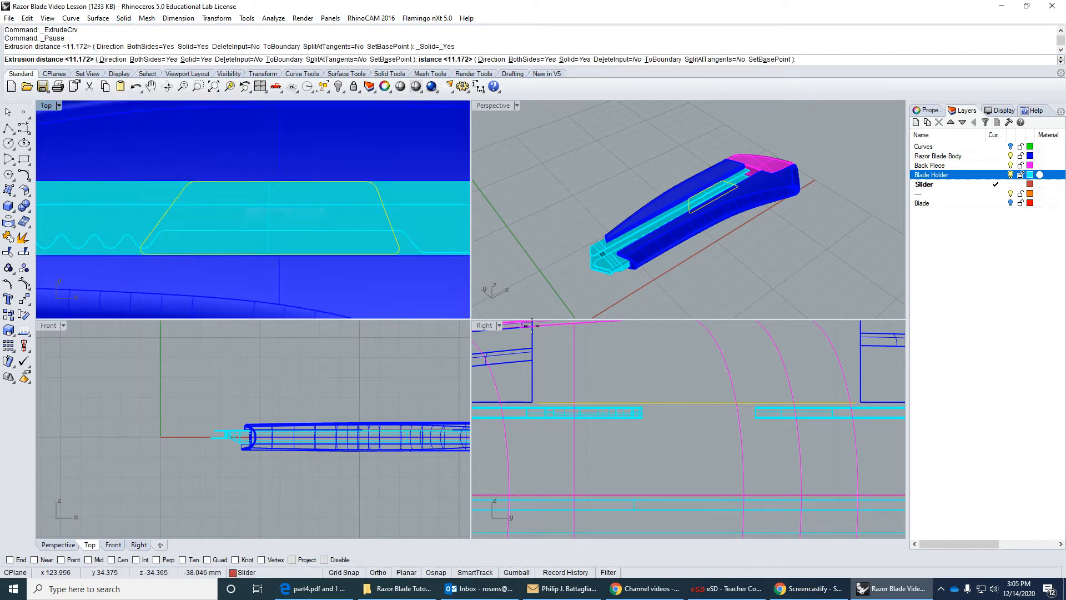
{"action": "scroll", "coordinate": [698, 388], "scroll_direction": "down", "scroll_amount": 6}
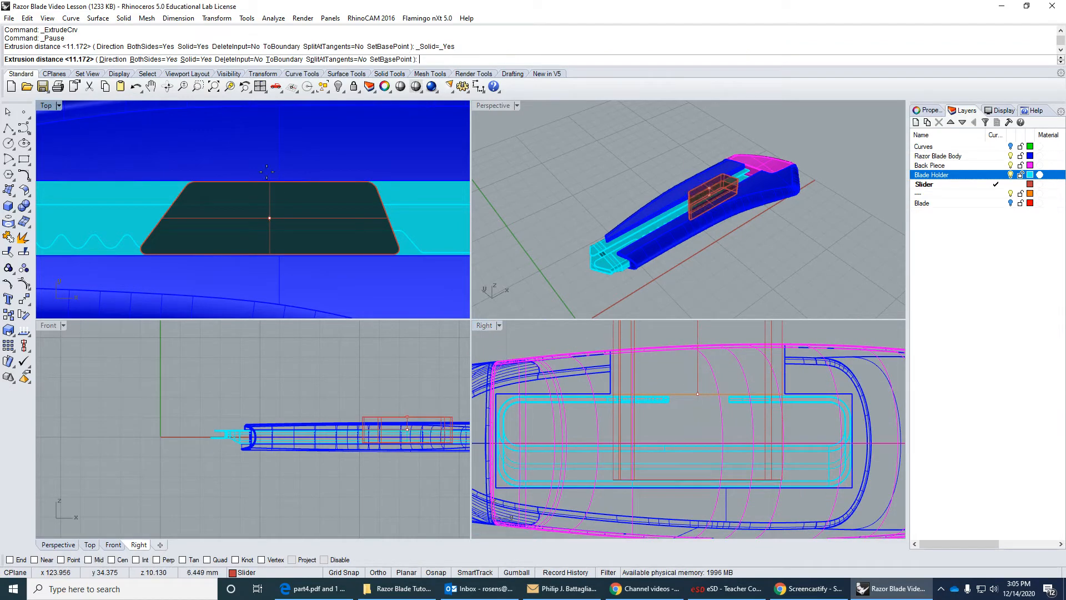
{"action": "left_click", "coordinate": [146, 59]}
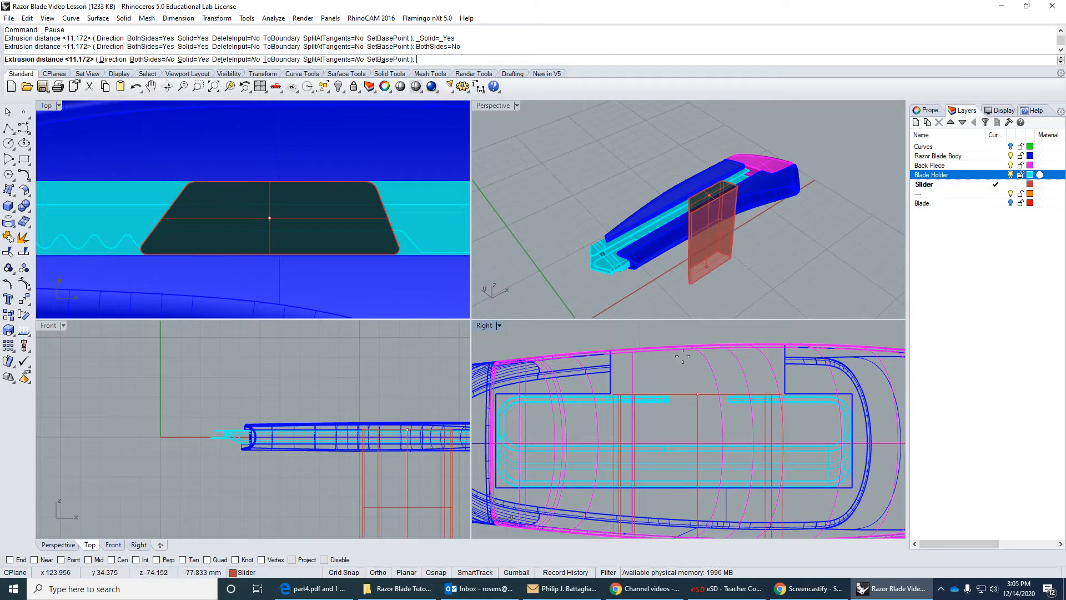
{"action": "scroll", "coordinate": [779, 393], "scroll_direction": "up", "scroll_amount": 4}
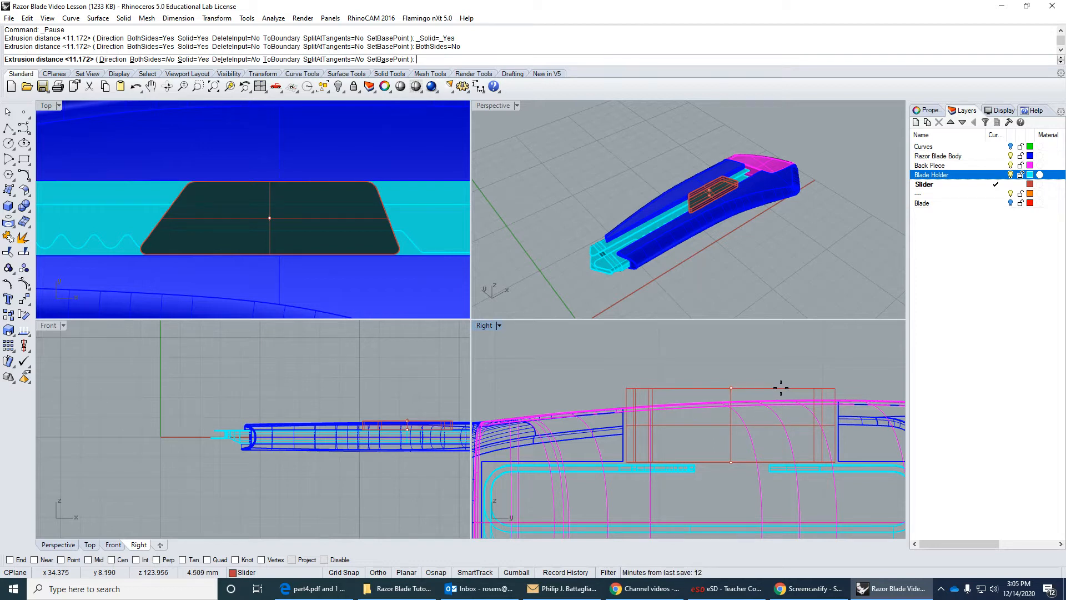
{"action": "left_click", "coordinate": [781, 388]}
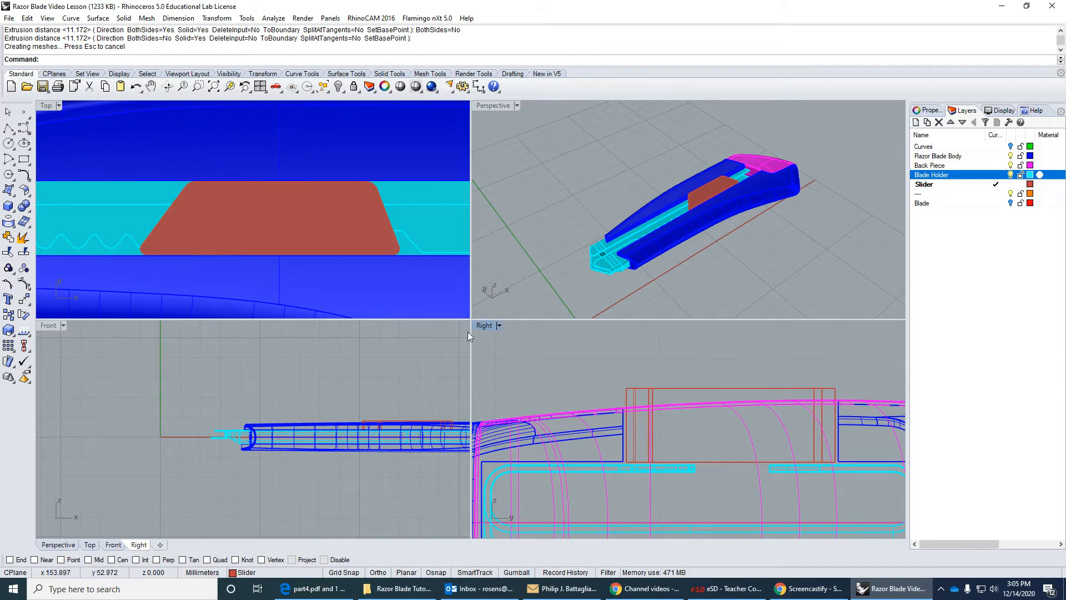
Set the Right viewport's display to Shaded and check how far the button rises above the body.
{"action": "left_click", "coordinate": [481, 326]}
{"action": "left_click", "coordinate": [542, 262]}
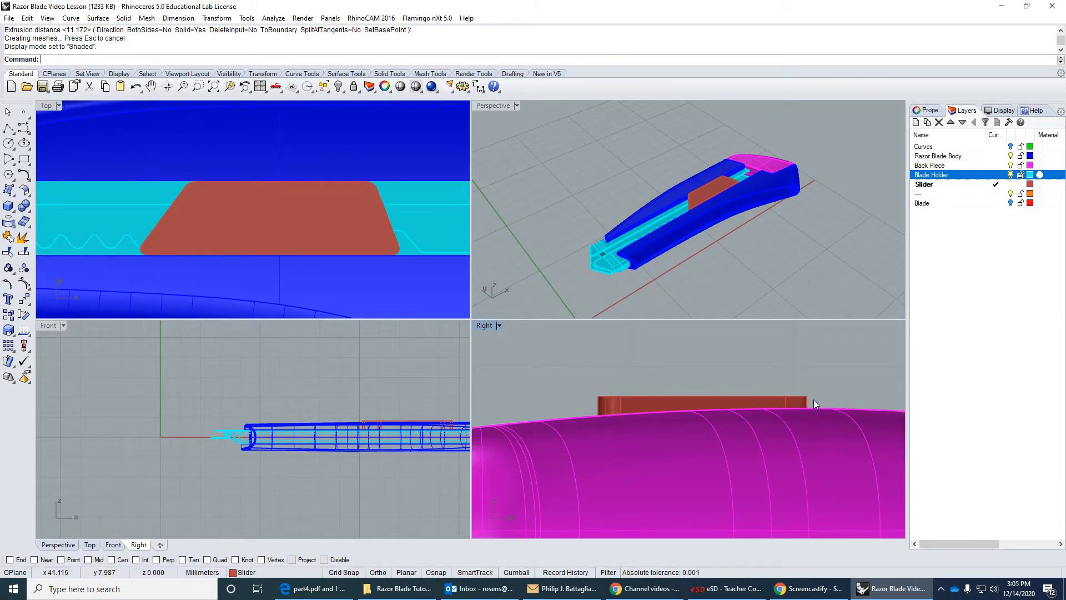
{"action": "scroll", "coordinate": [675, 222], "scroll_direction": "up", "scroll_amount": 8}
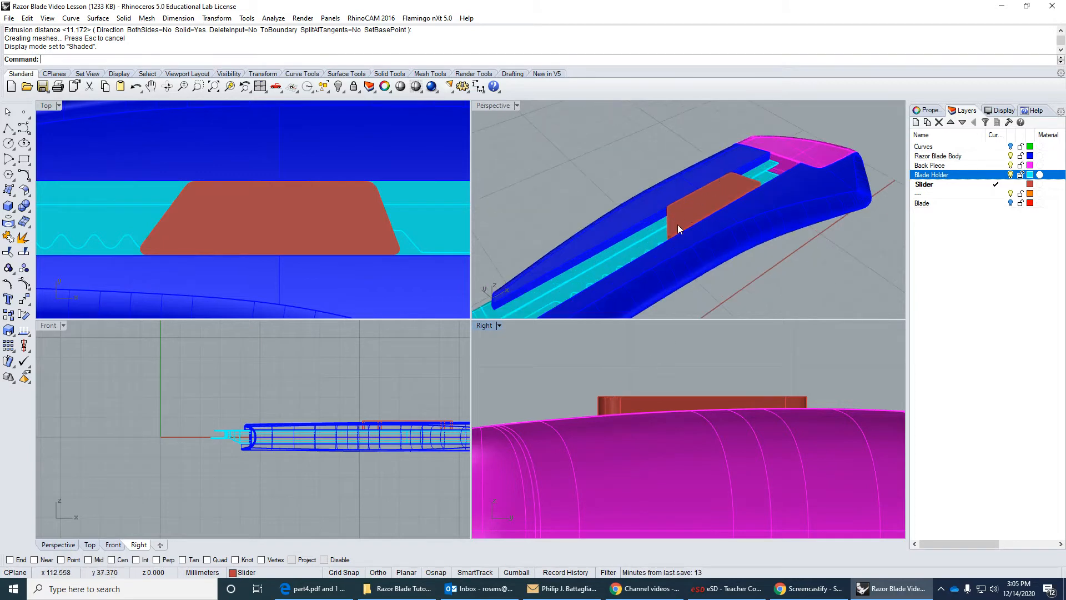
{"action": "scroll", "coordinate": [675, 245], "scroll_direction": "down", "scroll_amount": 10}
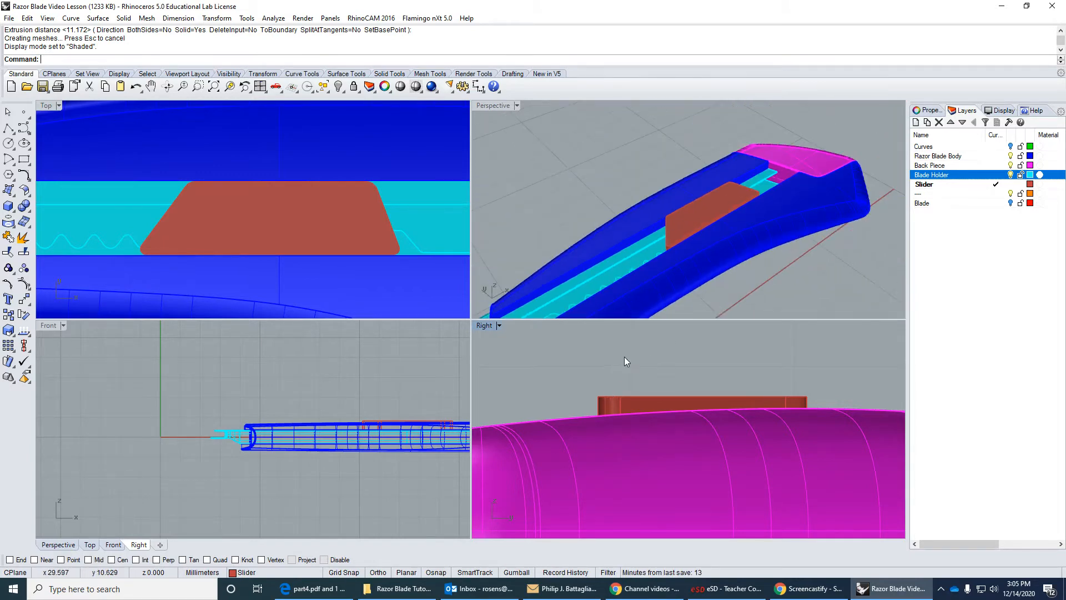
Try to fillet all of the button's top edges with radius 1, and undo the fillet.
{"action": "left_click", "coordinate": [124, 18]}
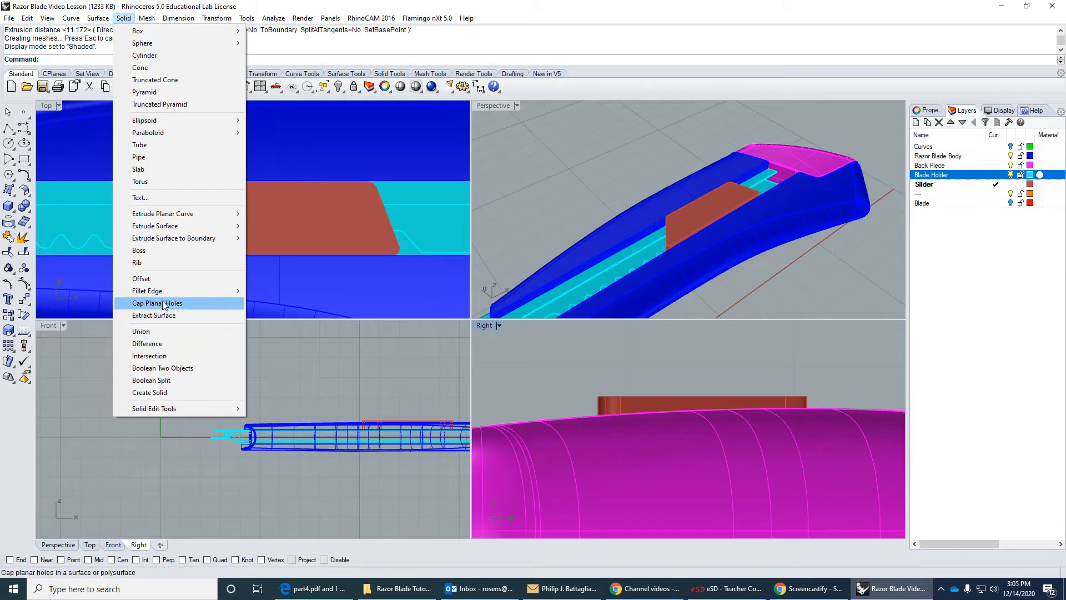
{"action": "mouse_move", "coordinate": [176, 291]}
{"action": "left_click", "coordinate": [276, 293]}
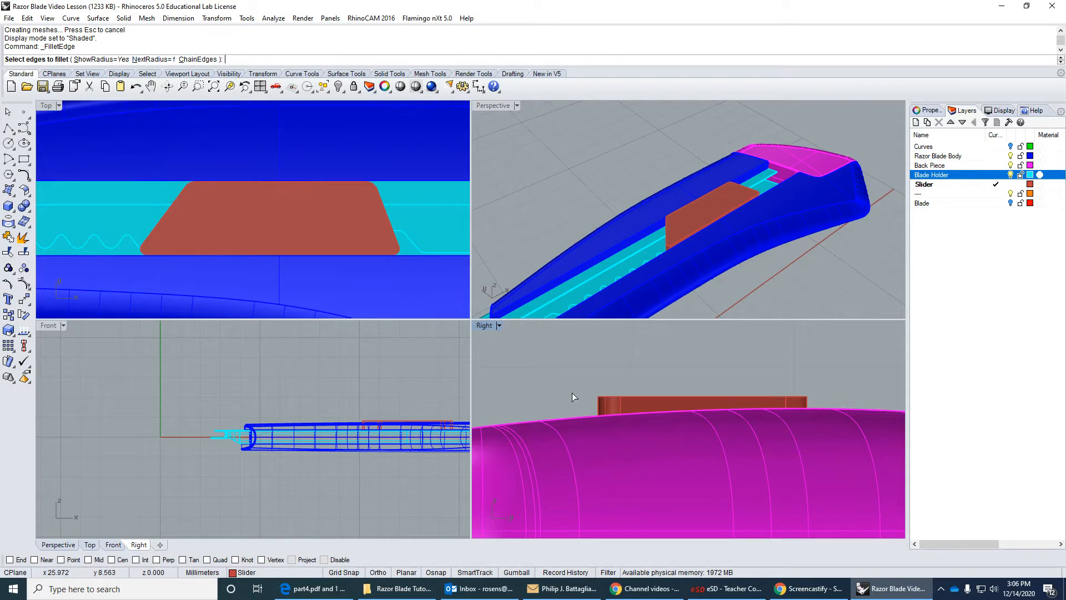
{"action": "left_click_drag", "start_coordinate": [575, 372], "coordinate": [829, 405]}
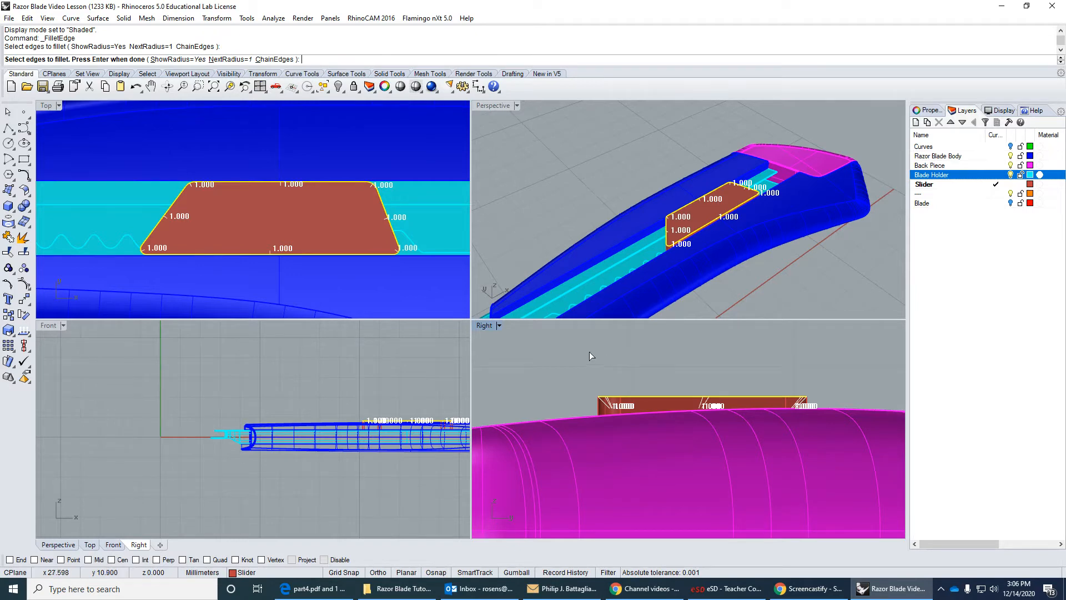
{"action": "scroll", "coordinate": [396, 255], "scroll_direction": "up", "scroll_amount": 4}
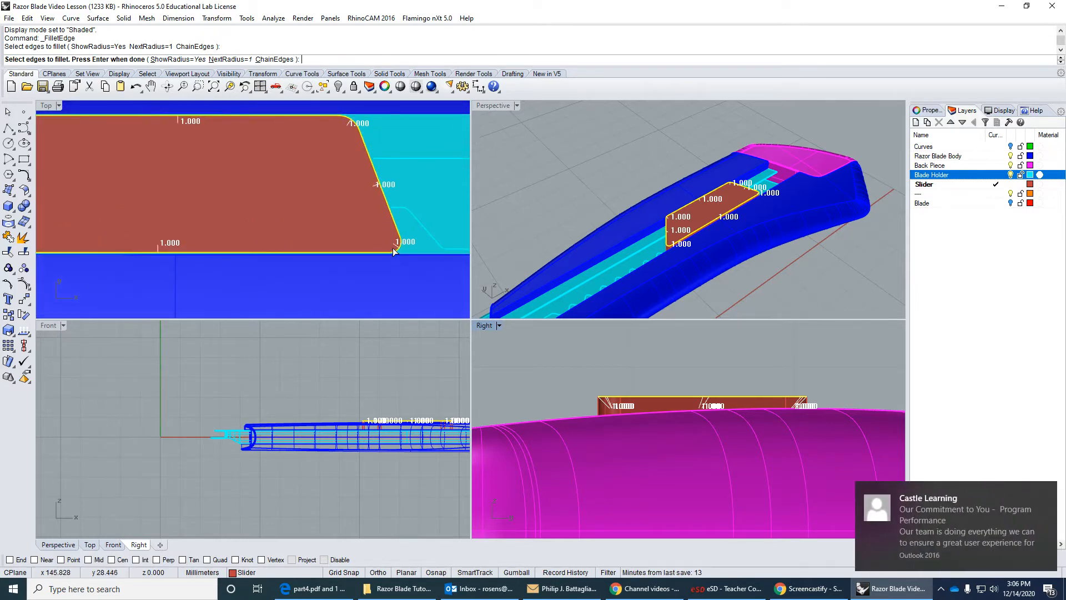
{"action": "scroll", "coordinate": [397, 252], "scroll_direction": "down", "scroll_amount": 2}
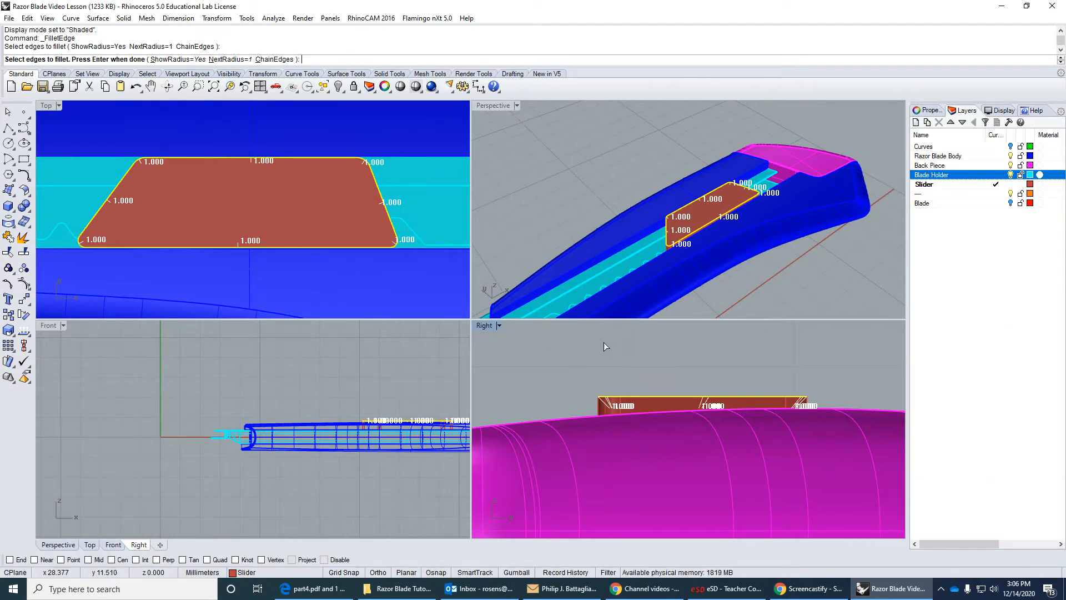
{"action": "key", "text": "Return"}
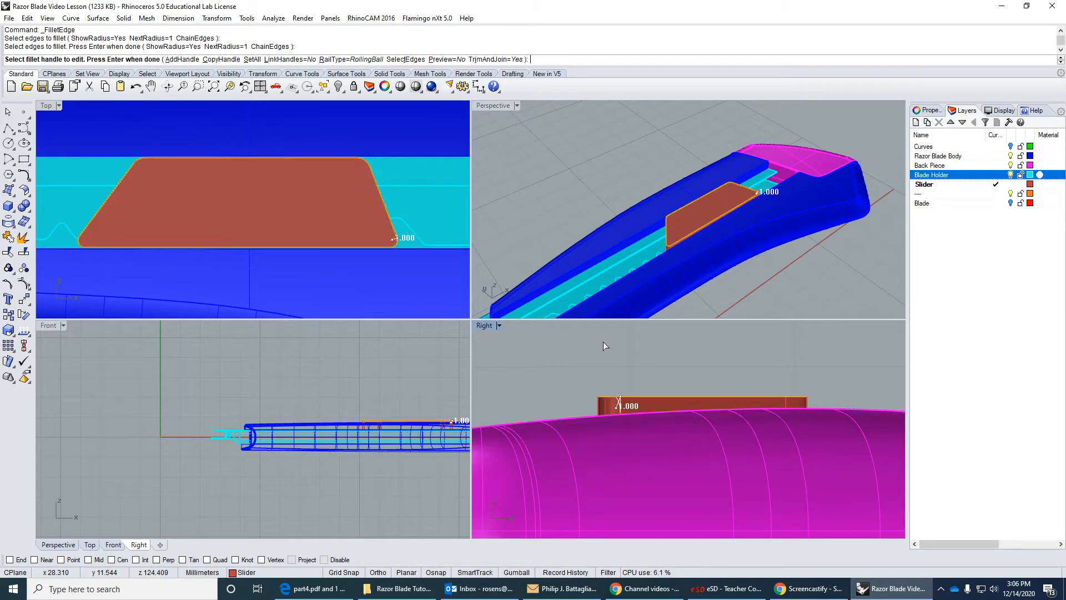
{"action": "key", "text": "Return"}
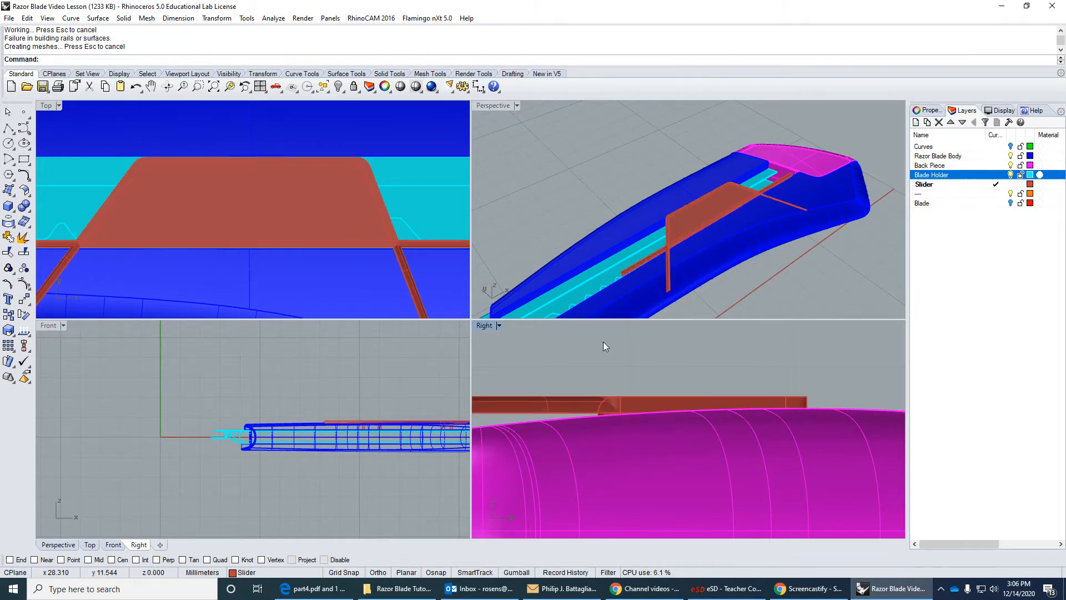
{"action": "left_click", "coordinate": [135, 87]}
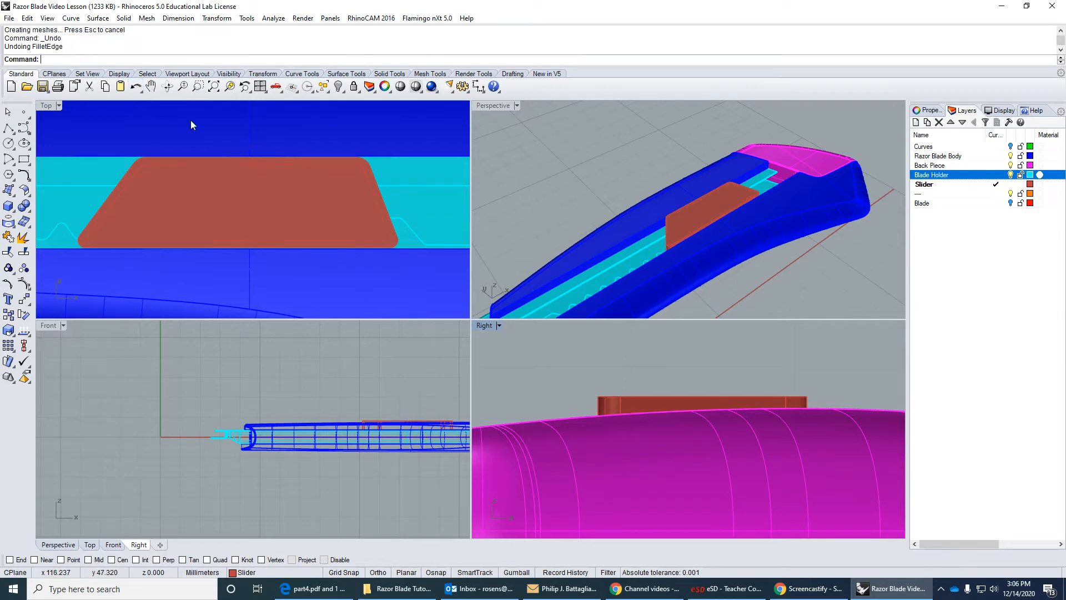
Fillet all of the button's top edges with radius 0.75.
{"action": "right_click", "coordinate": [529, 348]}
{"action": "left_click", "coordinate": [159, 59]}
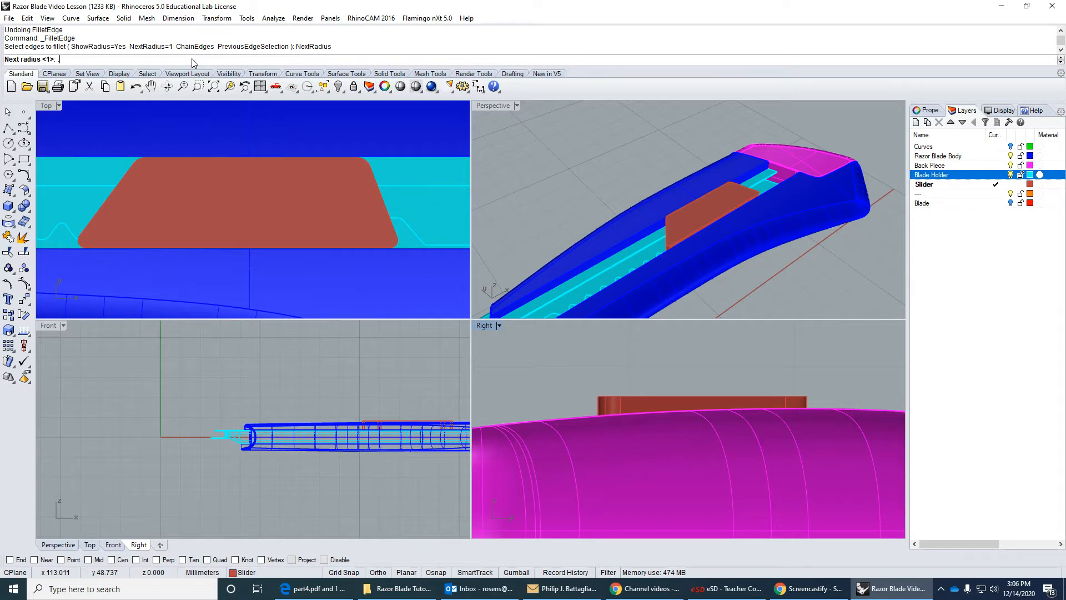
{"action": "key", "text": "Return"}
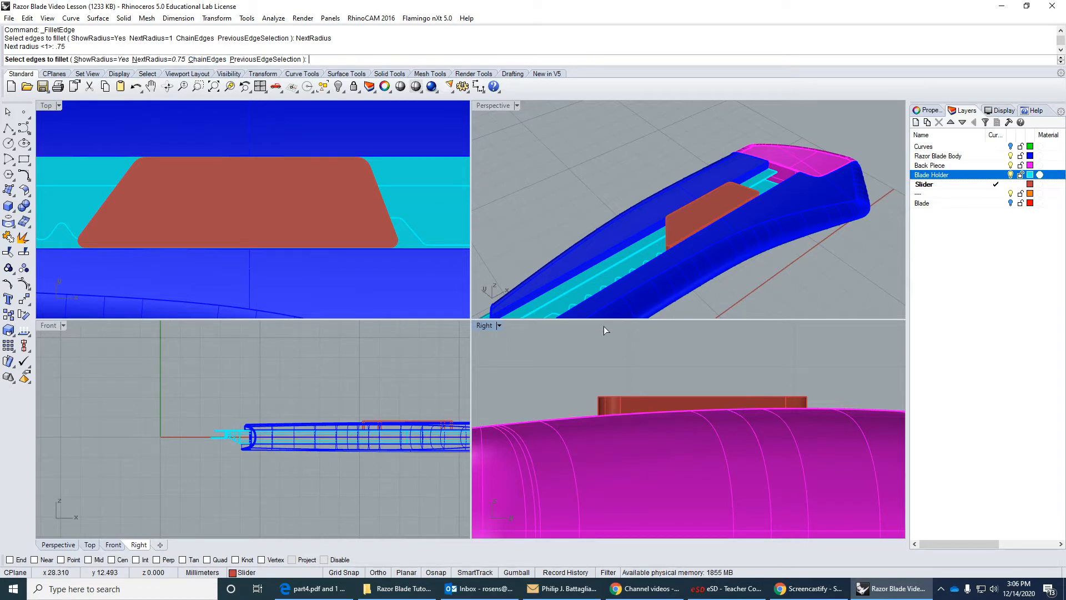
{"action": "left_click_drag", "start_coordinate": [580, 381], "coordinate": [832, 401]}
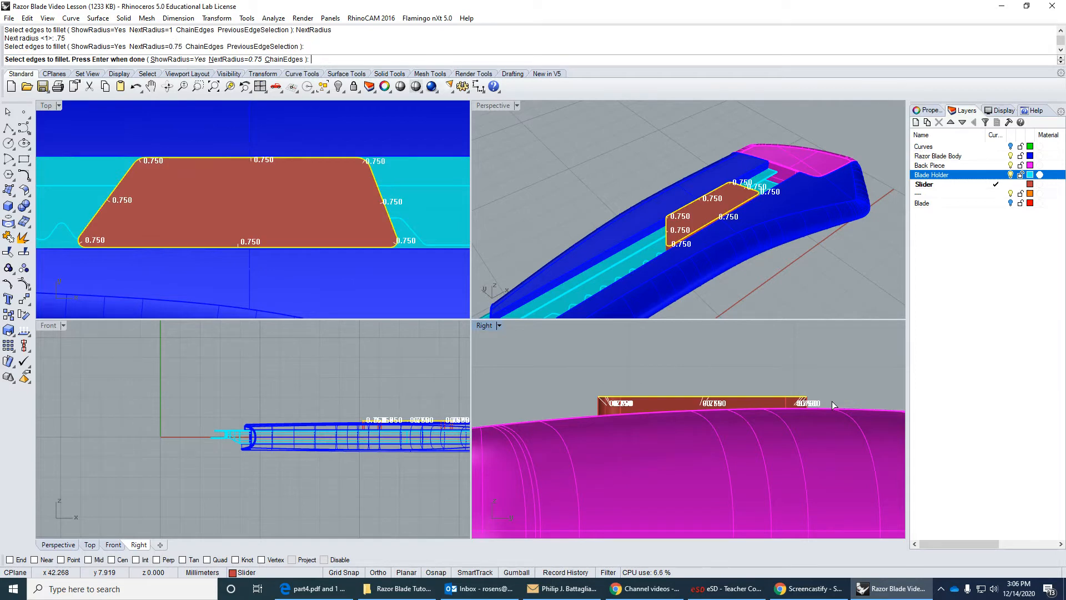
{"action": "right_click", "coordinate": [507, 159]}
{"action": "right_click", "coordinate": [508, 158]}
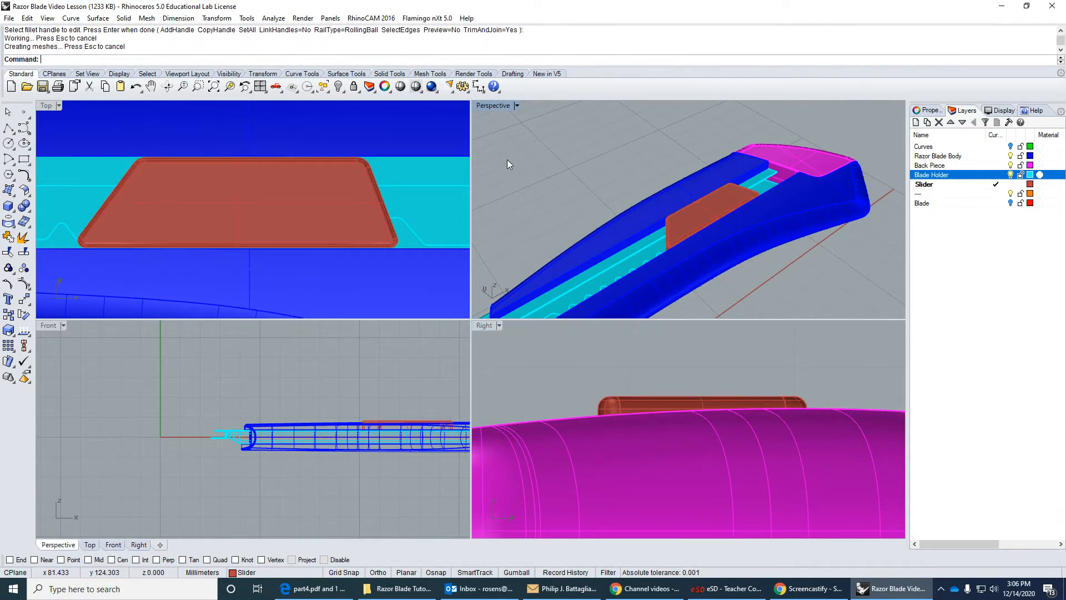
Examine the button's rounded top edges and its fit in the body slot from several angles in the Perspective view.
{"action": "scroll", "coordinate": [662, 249], "scroll_direction": "up", "scroll_amount": 8}
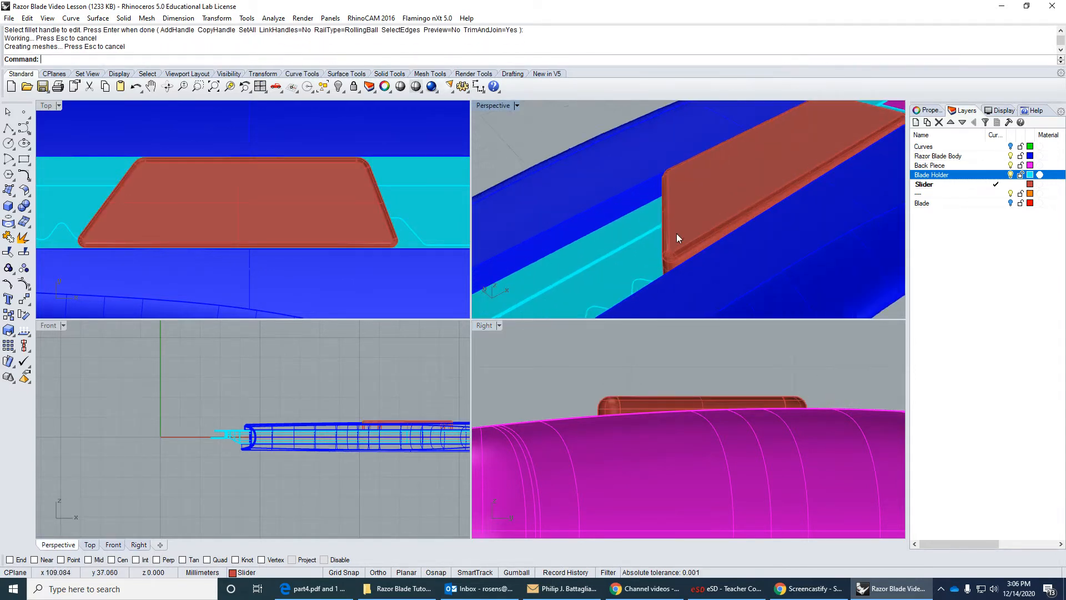
{"action": "right_click_drag", "start_coordinate": [631, 216], "coordinate": [600, 227]}
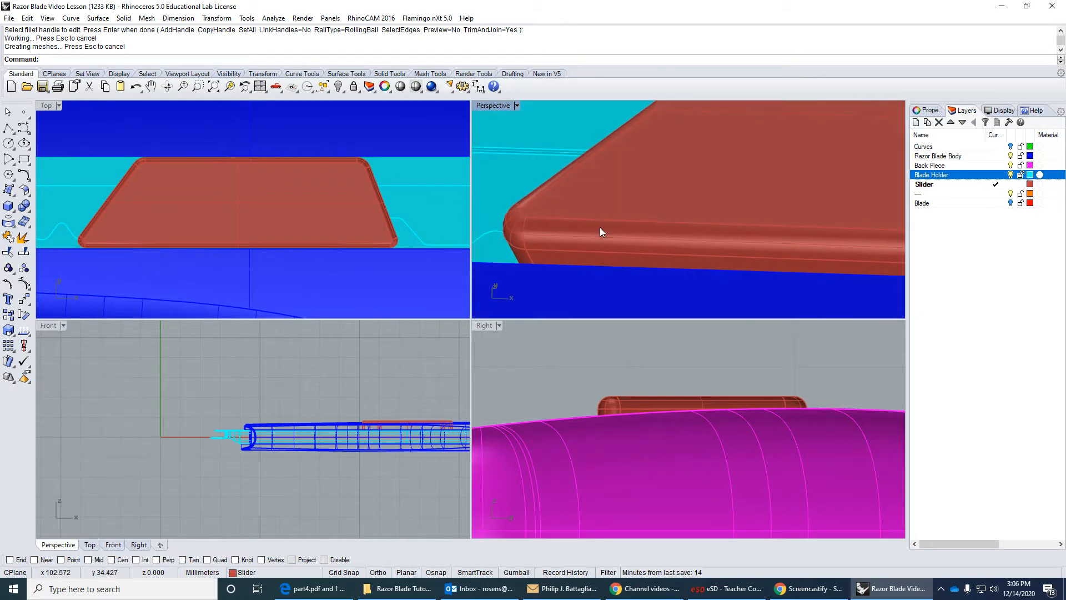
{"action": "scroll", "coordinate": [600, 228], "scroll_direction": "down", "scroll_amount": 8}
{"action": "right_click_drag", "start_coordinate": [667, 224], "coordinate": [609, 204]}
{"action": "scroll", "coordinate": [609, 205], "scroll_direction": "down", "scroll_amount": 3}
{"action": "scroll", "coordinate": [799, 281], "scroll_direction": "up", "scroll_amount": 4}
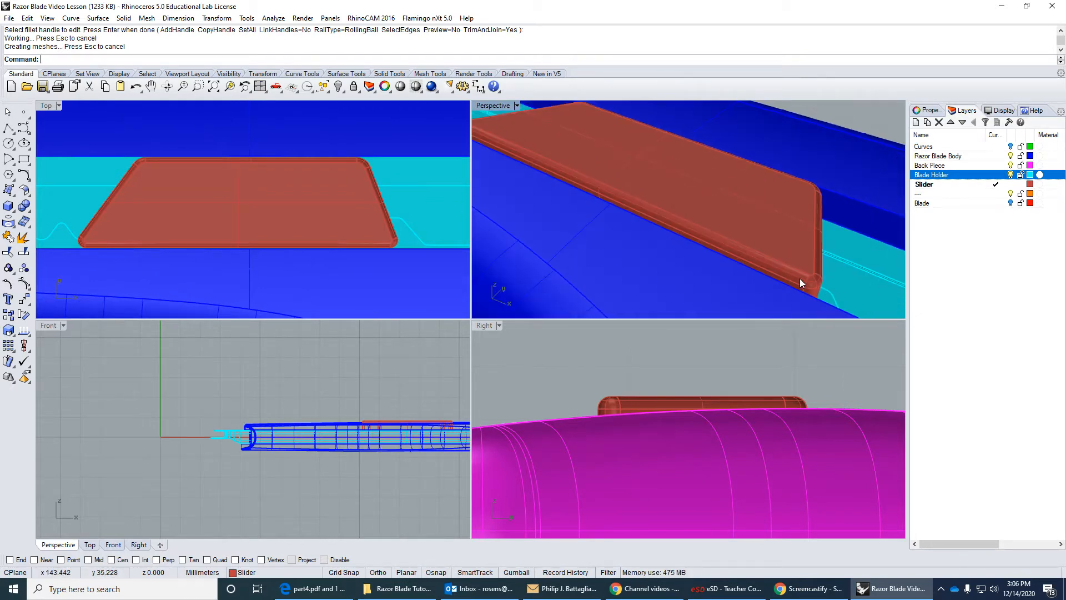
{"action": "right_click_drag", "start_coordinate": [800, 282], "coordinate": [878, 286]}
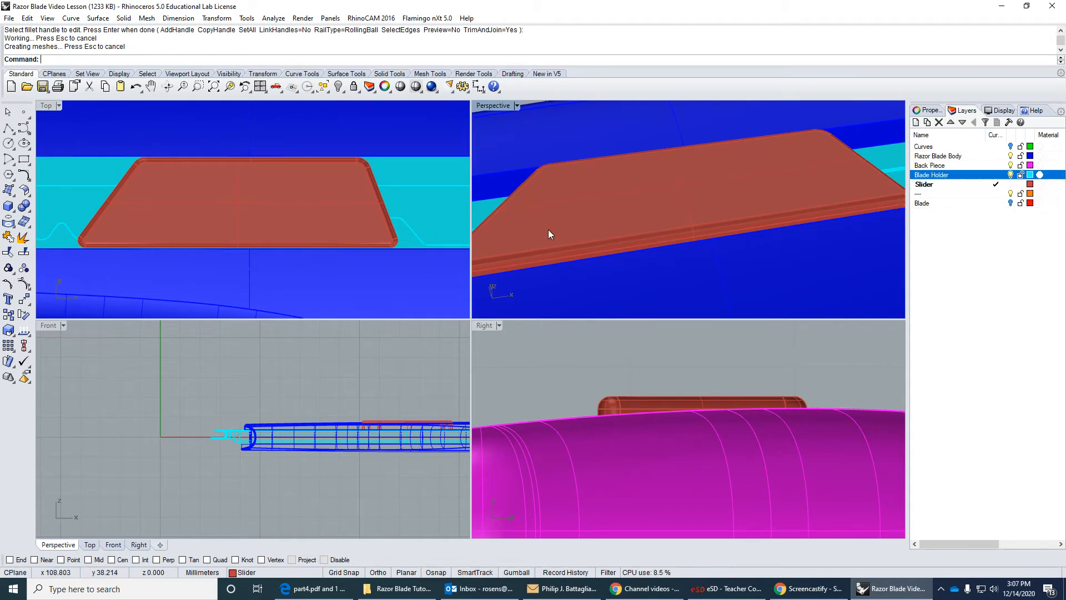
{"action": "scroll", "coordinate": [549, 230], "scroll_direction": "down", "scroll_amount": 10}
{"action": "right_click_drag", "start_coordinate": [549, 231], "coordinate": [669, 168]}
{"action": "scroll", "coordinate": [632, 245], "scroll_direction": "up", "scroll_amount": 8}
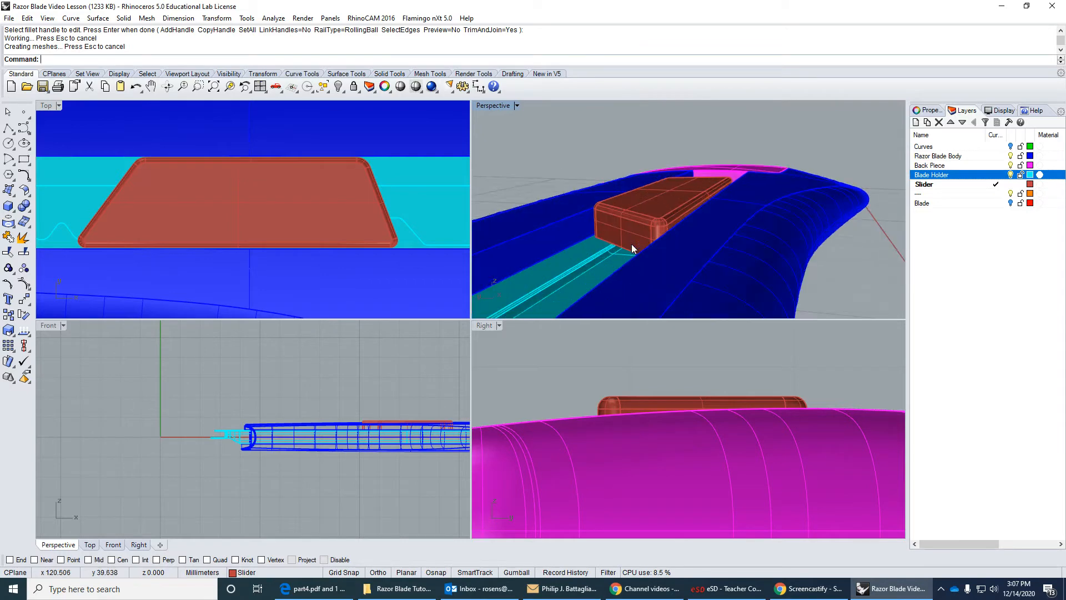
{"action": "scroll", "coordinate": [633, 241], "scroll_direction": "up", "scroll_amount": 6}
{"action": "scroll", "coordinate": [644, 236], "scroll_direction": "down", "scroll_amount": 8}
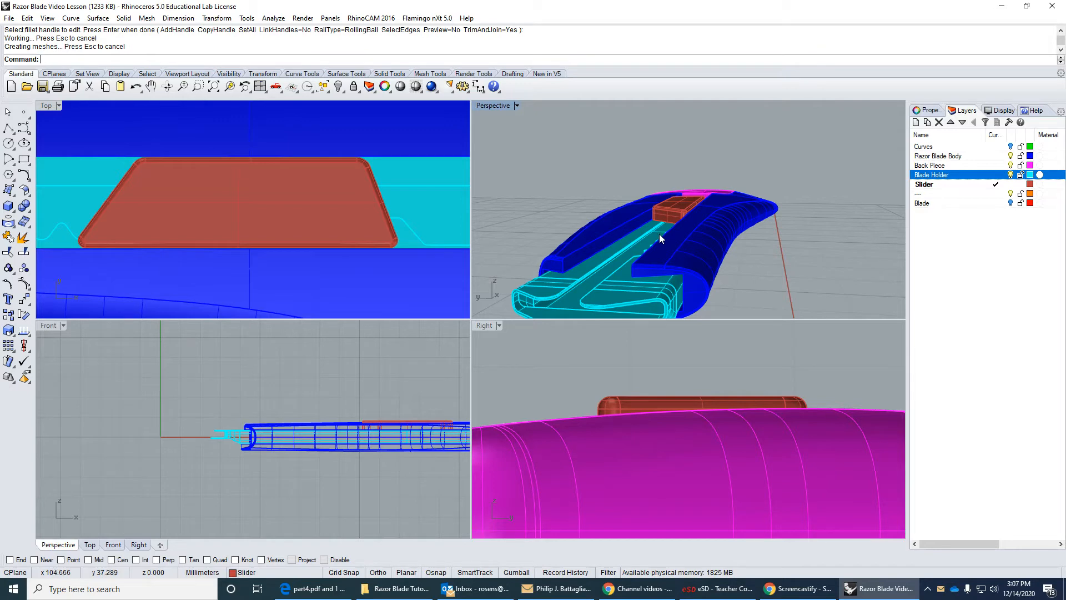
Hide the Blade Holder, Razor Blade Body and Back Piece layers to expose the button over the reference sketch.
{"action": "scroll", "coordinate": [140, 222], "scroll_direction": "down", "scroll_amount": 6}
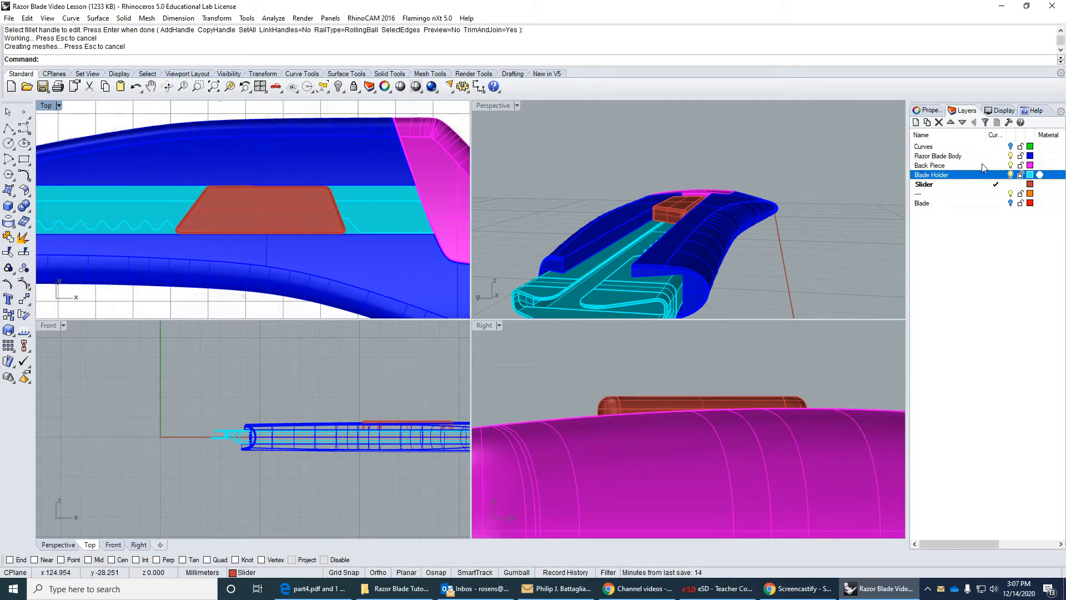
{"action": "left_click", "coordinate": [1011, 175]}
{"action": "left_click", "coordinate": [1010, 156]}
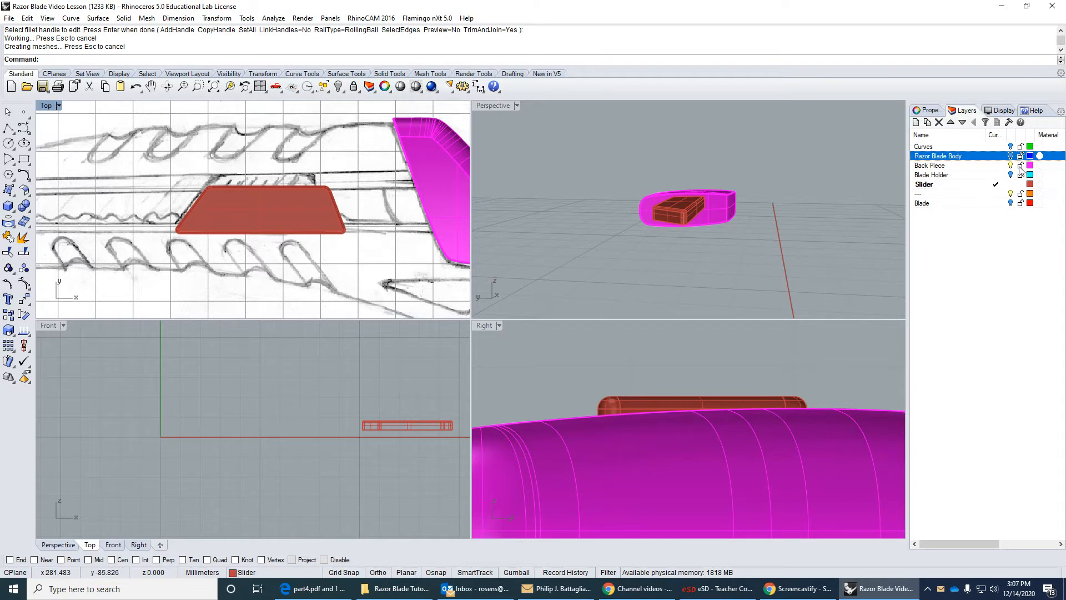
{"action": "left_click", "coordinate": [1010, 165]}
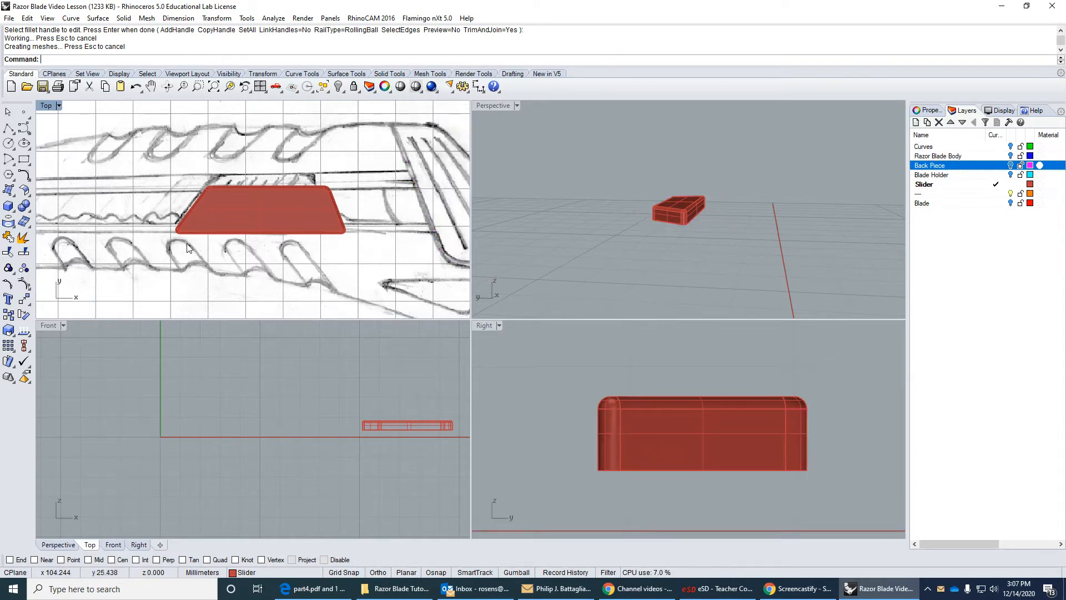
{"action": "right_click_drag", "start_coordinate": [223, 263], "coordinate": [223, 270]}
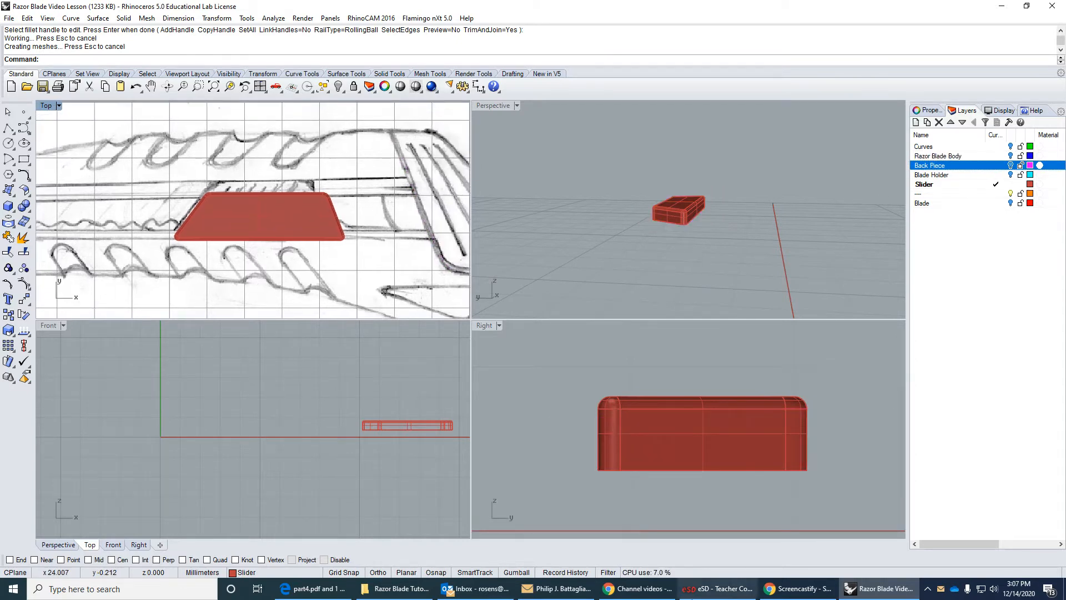
Recolour the dash-named layer beneath Slider with a different Orange shade from the colour list and make it the current layer.
{"action": "left_click", "coordinate": [921, 193]}
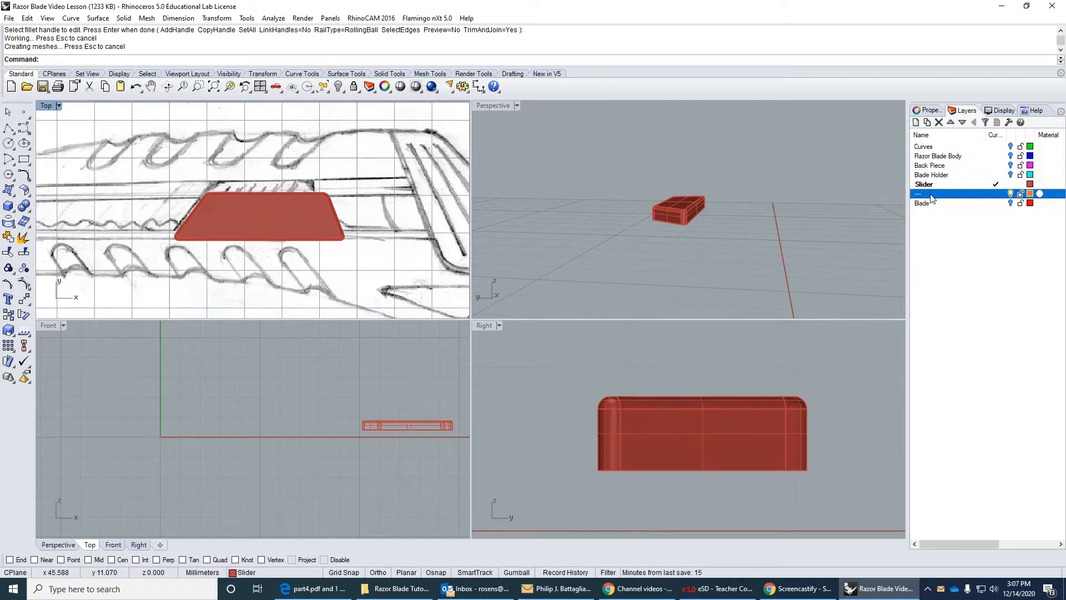
{"action": "left_click", "coordinate": [1031, 194]}
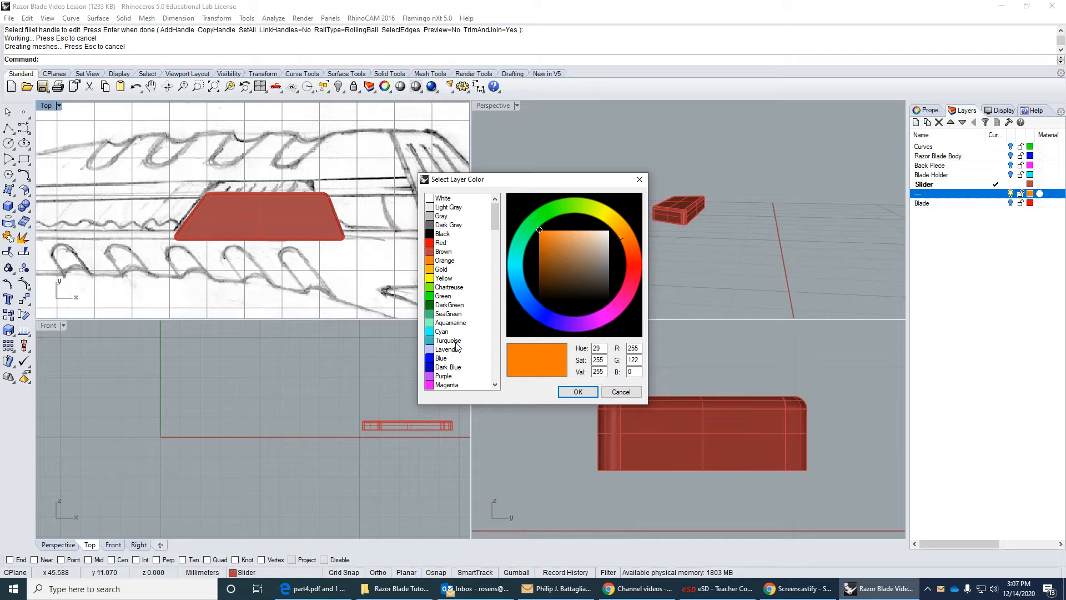
{"action": "scroll", "coordinate": [456, 347], "scroll_direction": "down", "scroll_amount": 5}
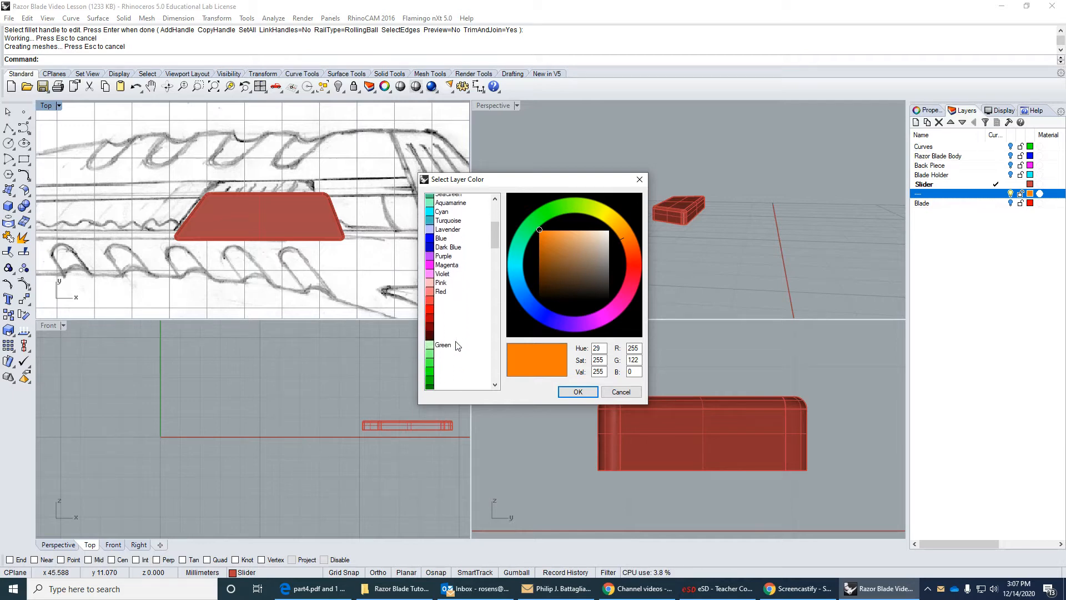
{"action": "scroll", "coordinate": [458, 346], "scroll_direction": "down", "scroll_amount": 2}
{"action": "scroll", "coordinate": [456, 346], "scroll_direction": "down", "scroll_amount": 5}
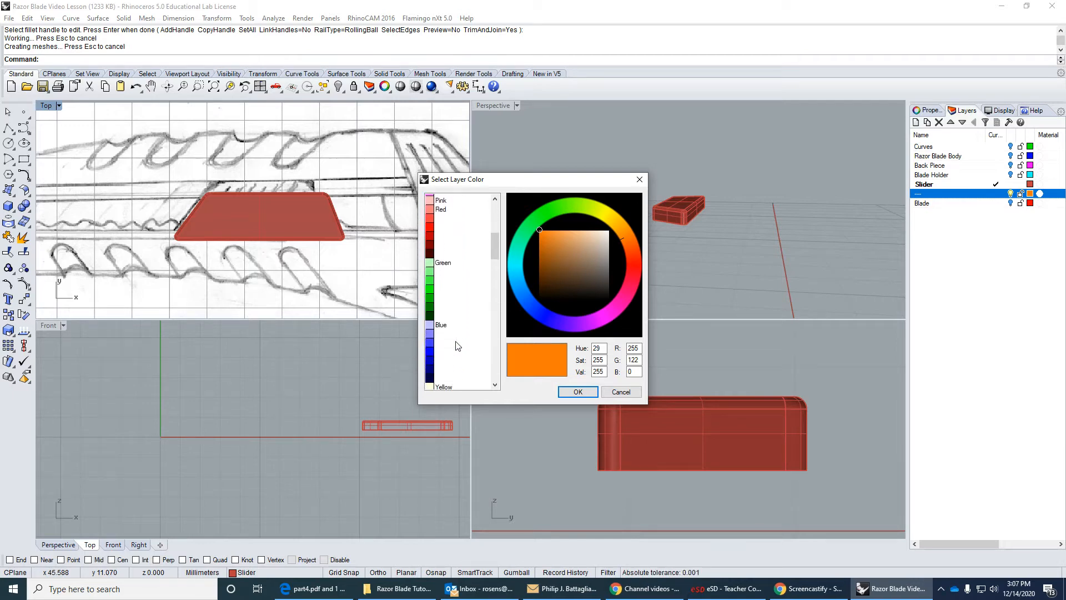
{"action": "scroll", "coordinate": [459, 343], "scroll_direction": "down", "scroll_amount": 6}
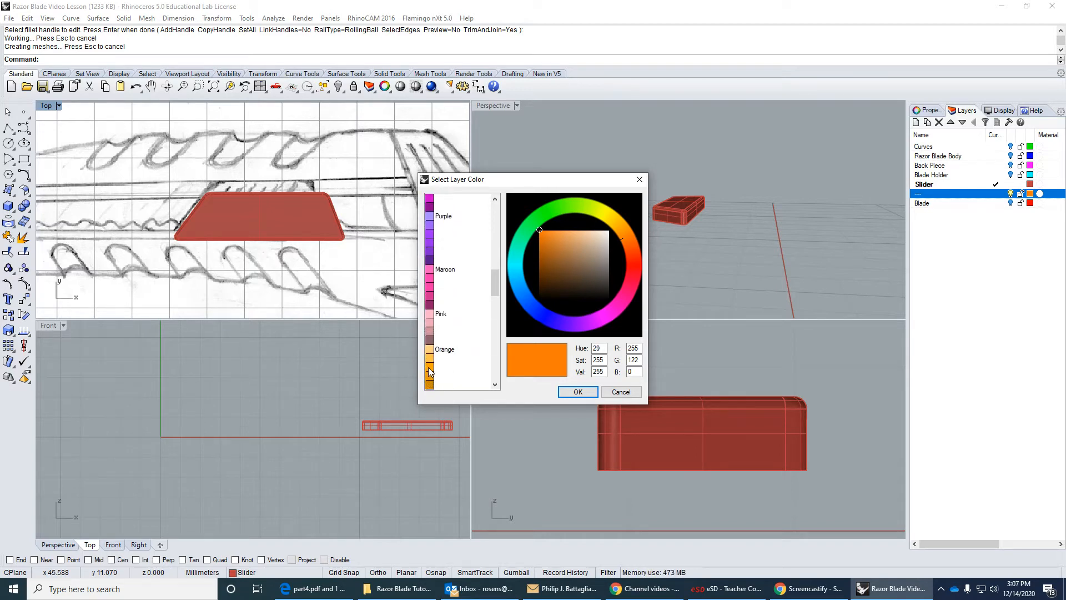
{"action": "left_click", "coordinate": [430, 371]}
{"action": "left_click", "coordinate": [577, 392]}
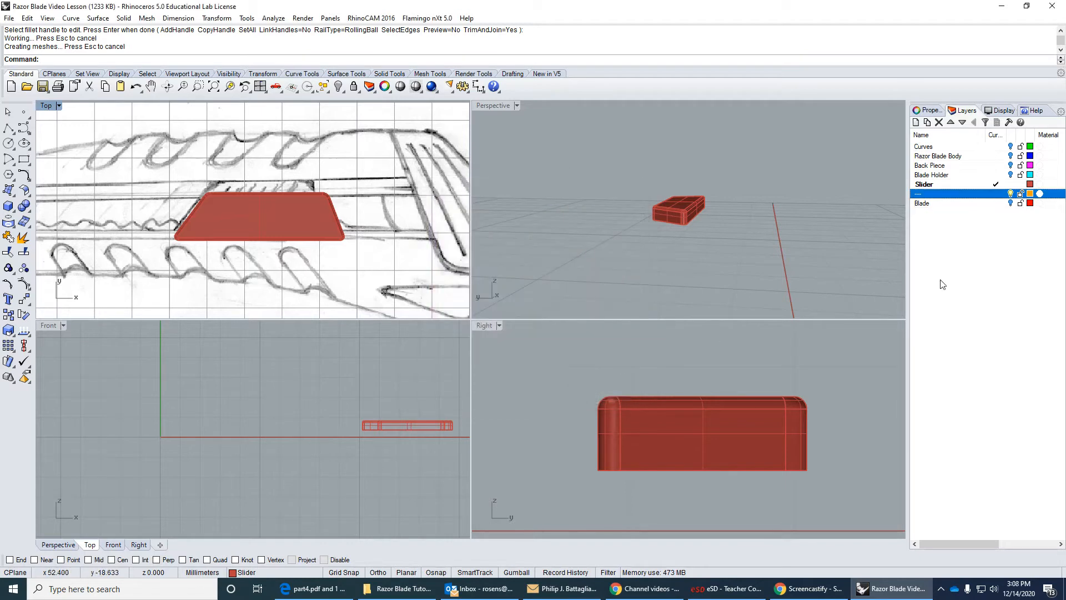
{"action": "left_click", "coordinate": [996, 194]}
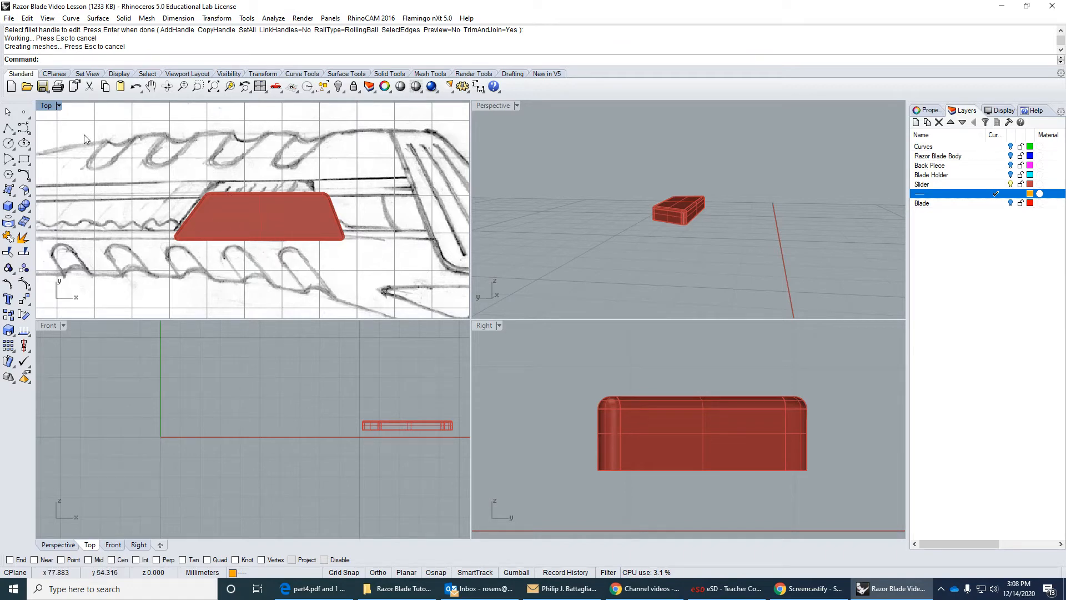
Draw a slanted polyline about 11 mm long inside the button's left end in the Top view, roughly parallel to the slanted edge.
{"action": "left_click", "coordinate": [9, 128]}
{"action": "scroll", "coordinate": [196, 244], "scroll_direction": "up", "scroll_amount": 2}
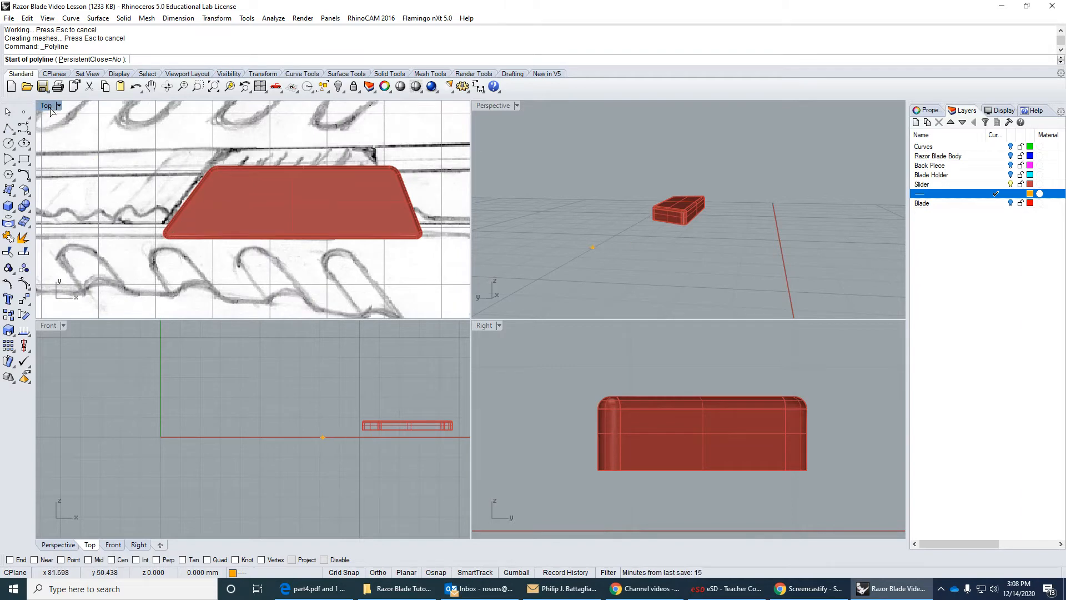
{"action": "scroll", "coordinate": [205, 183], "scroll_direction": "up", "scroll_amount": 3}
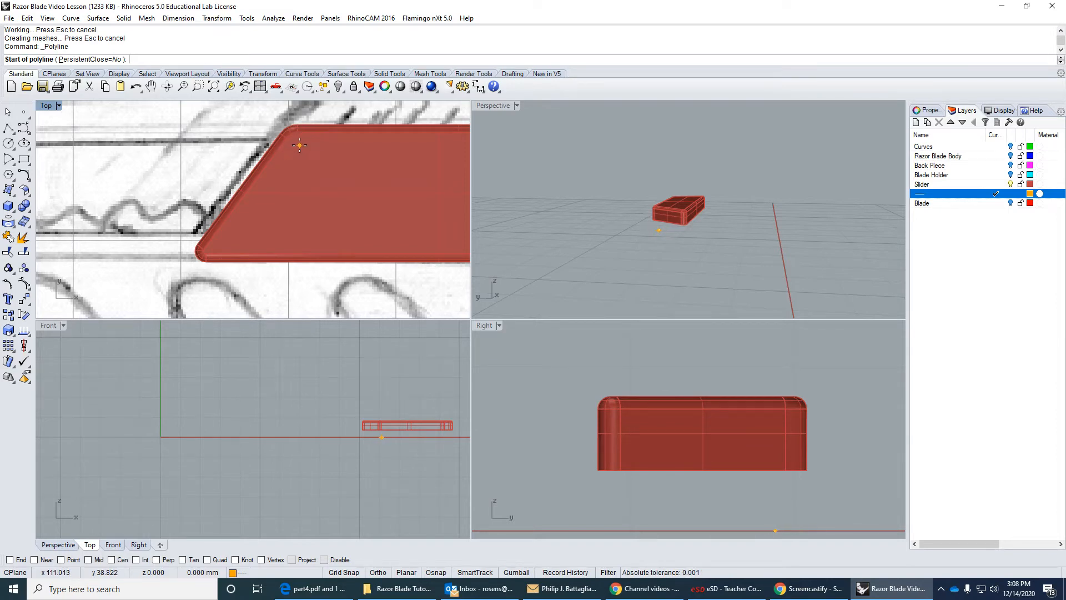
{"action": "left_click", "coordinate": [298, 146]}
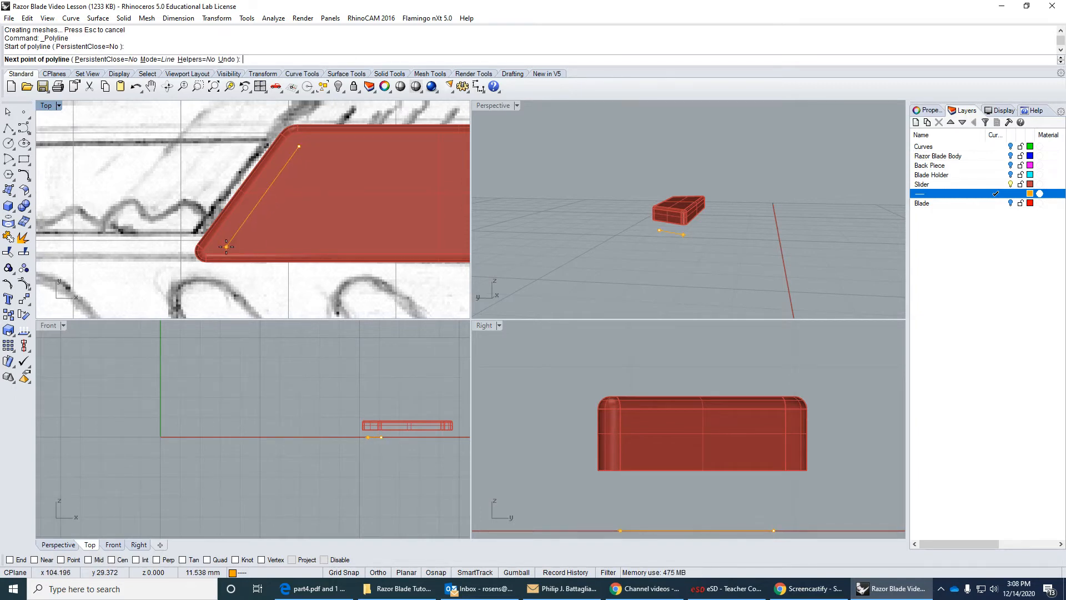
{"action": "scroll", "coordinate": [226, 246], "scroll_direction": "up", "scroll_amount": 2}
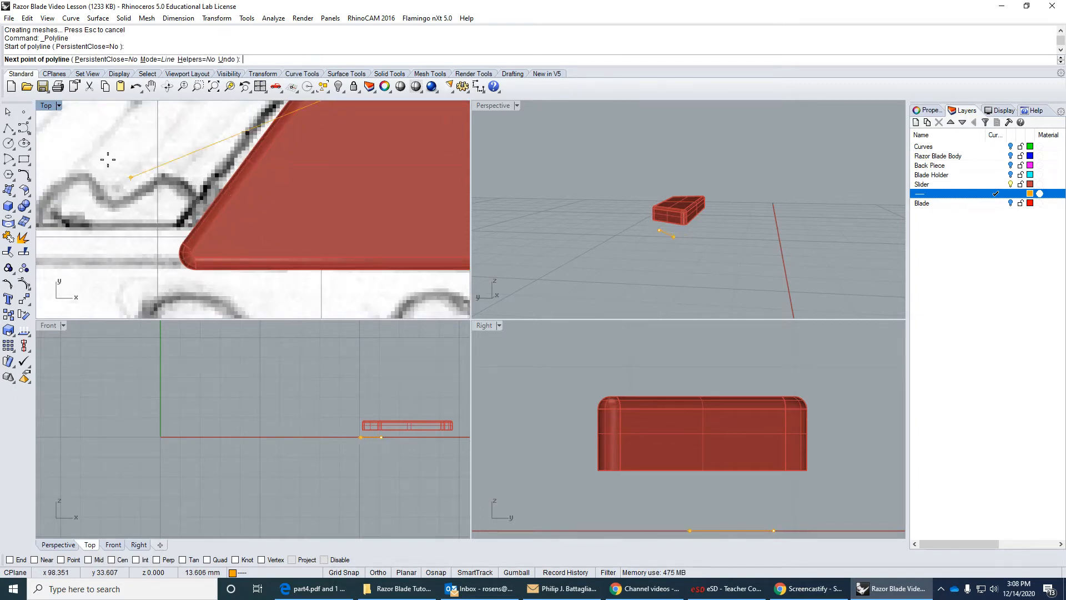
{"action": "double_click", "coordinate": [48, 106]}
{"action": "scroll", "coordinate": [444, 278], "scroll_direction": "down", "scroll_amount": 2}
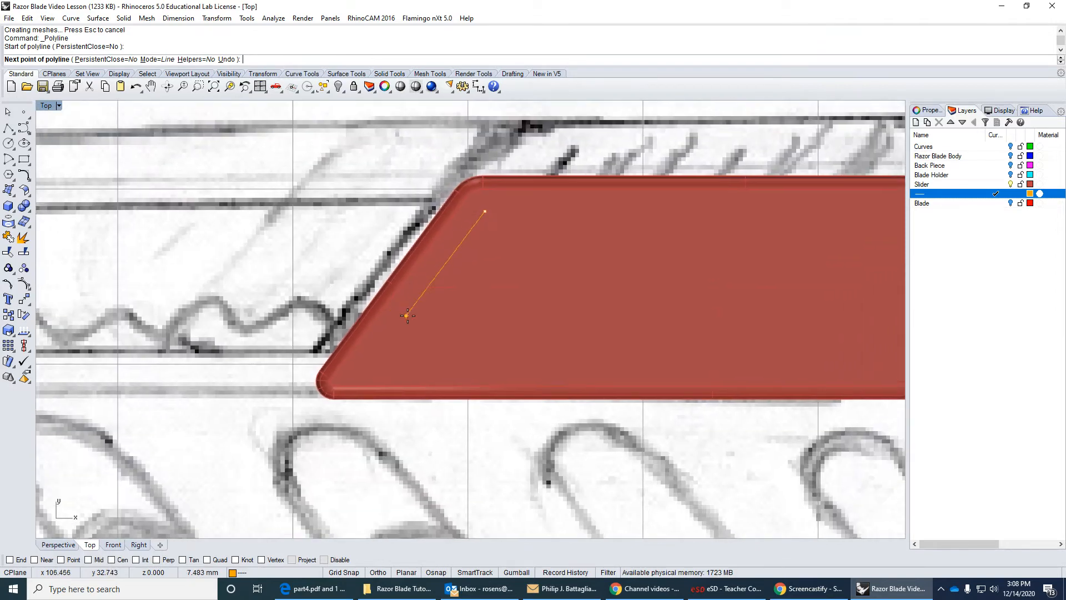
{"action": "left_click", "coordinate": [371, 370]}
{"action": "key", "text": "Return"}
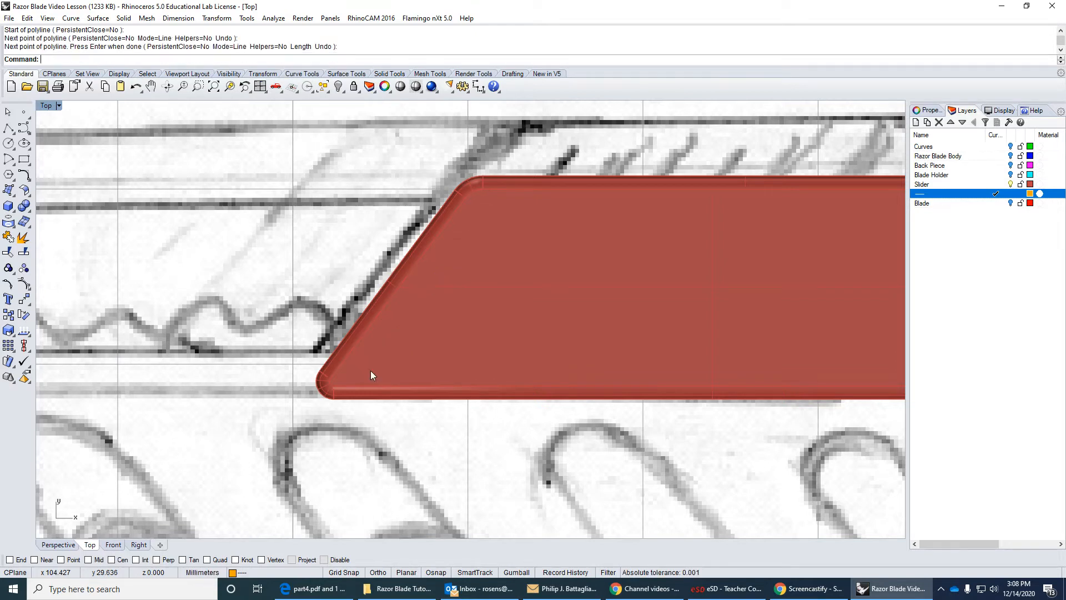
Set the Top view to Wireframe and draw a short horizontal polyline rightward from the slanted line's upper end, using End snap and ortho.
{"action": "left_click", "coordinate": [55, 106]}
{"action": "left_click", "coordinate": [71, 135]}
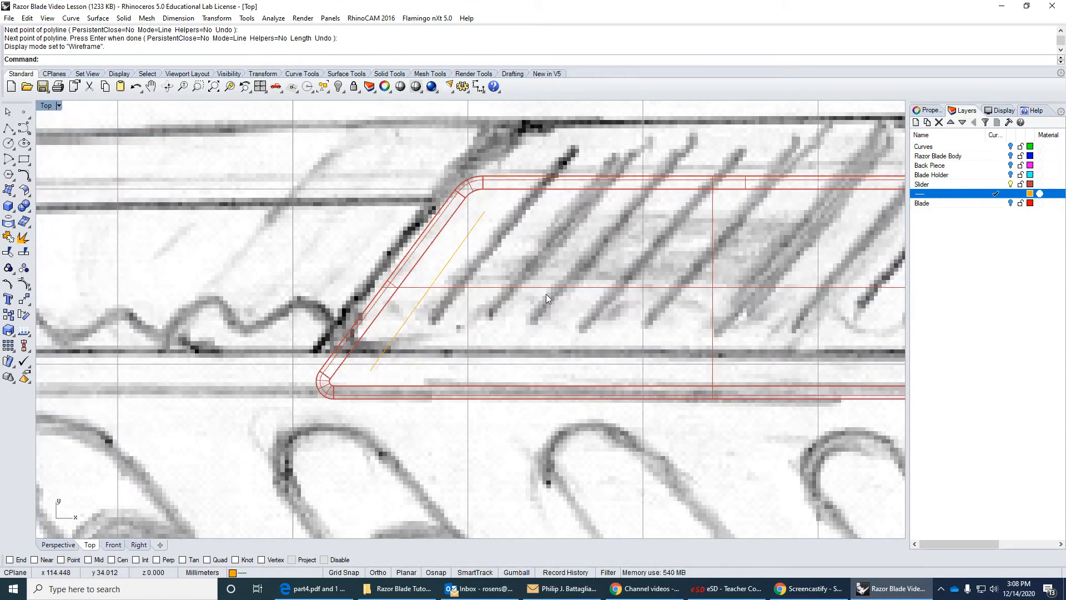
{"action": "scroll", "coordinate": [414, 213], "scroll_direction": "down", "scroll_amount": 5}
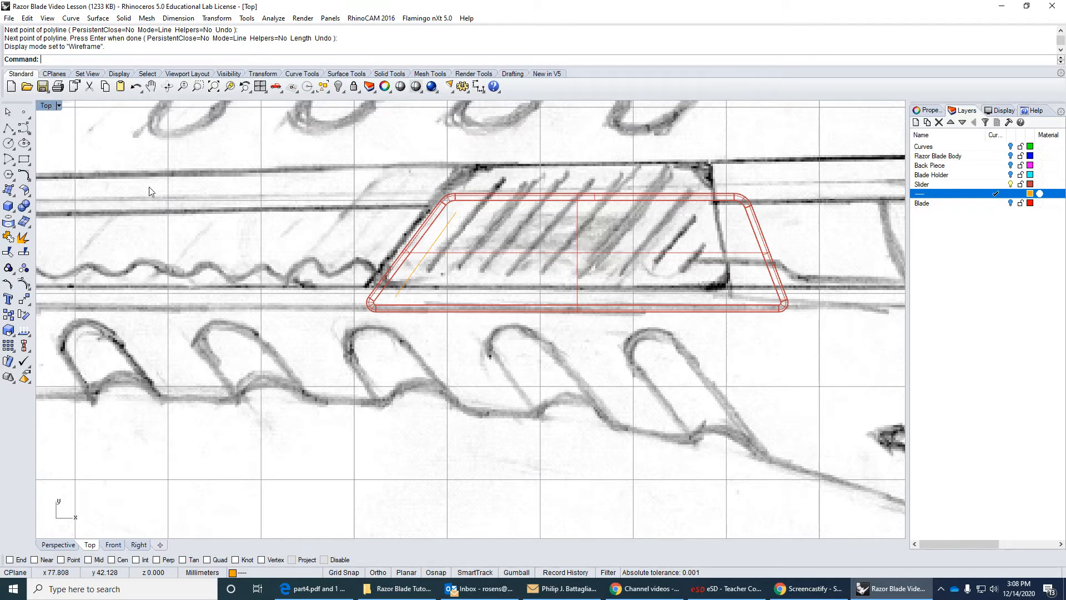
{"action": "left_click", "coordinate": [8, 129]}
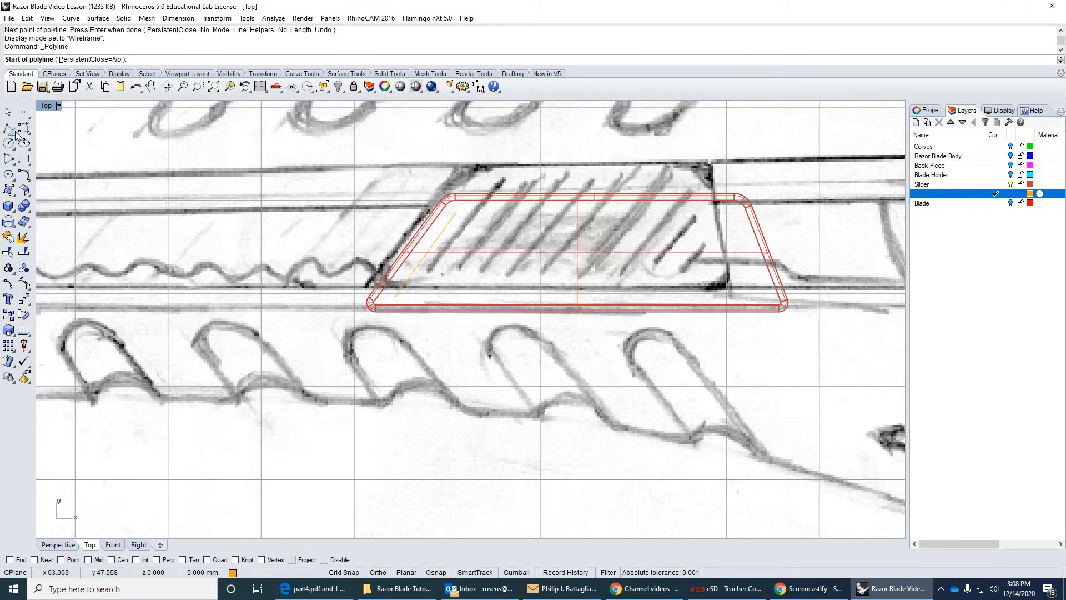
{"action": "left_click", "coordinate": [9, 559]}
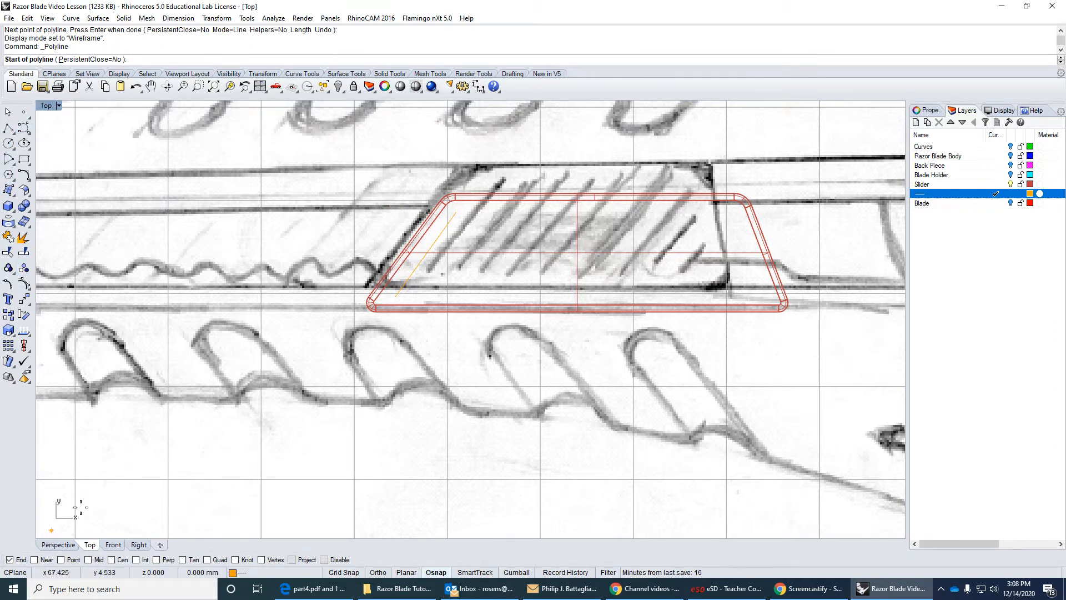
{"action": "left_click", "coordinate": [459, 212]}
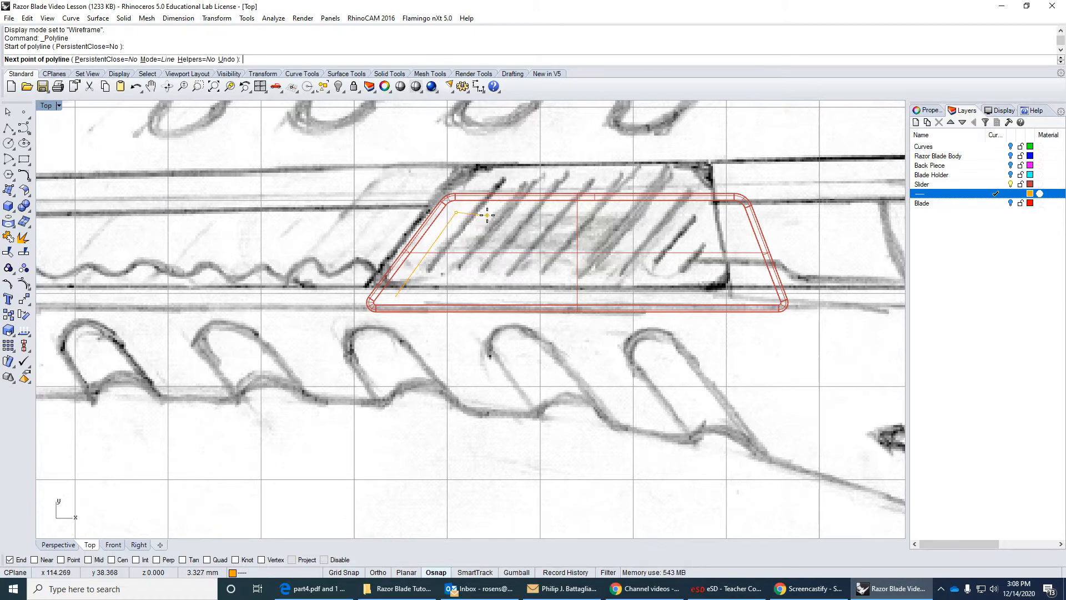
{"action": "key", "text": "F8"}
{"action": "left_click", "coordinate": [480, 212]}
{"action": "key", "text": "Return"}
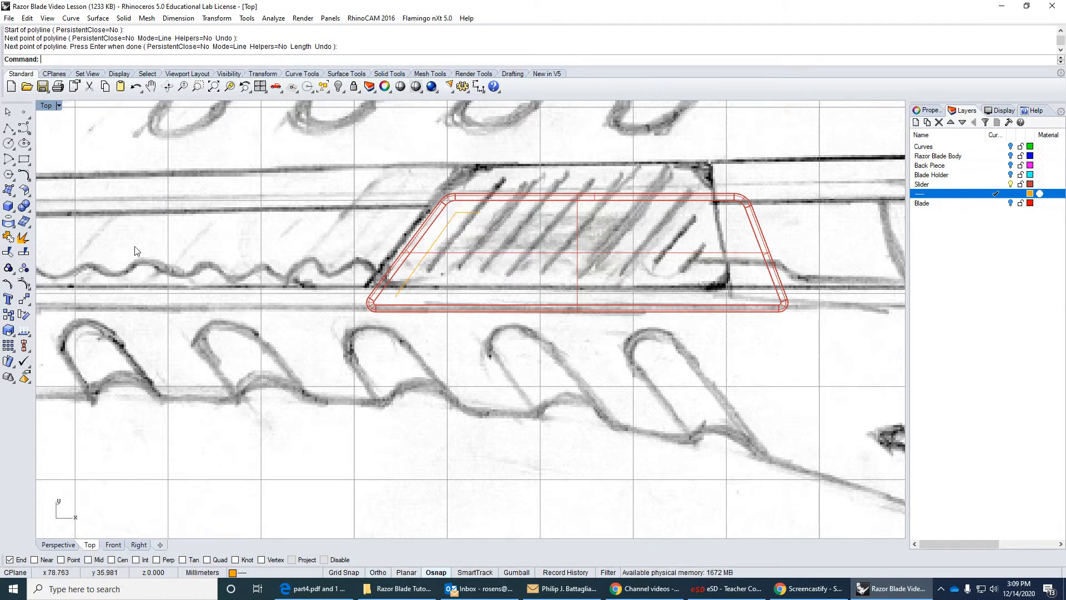
Try to copy the slanted line with its short horizontal line end to end across the button, and undo the copies.
{"action": "left_click", "coordinate": [7, 316]}
{"action": "left_click", "coordinate": [442, 231]}
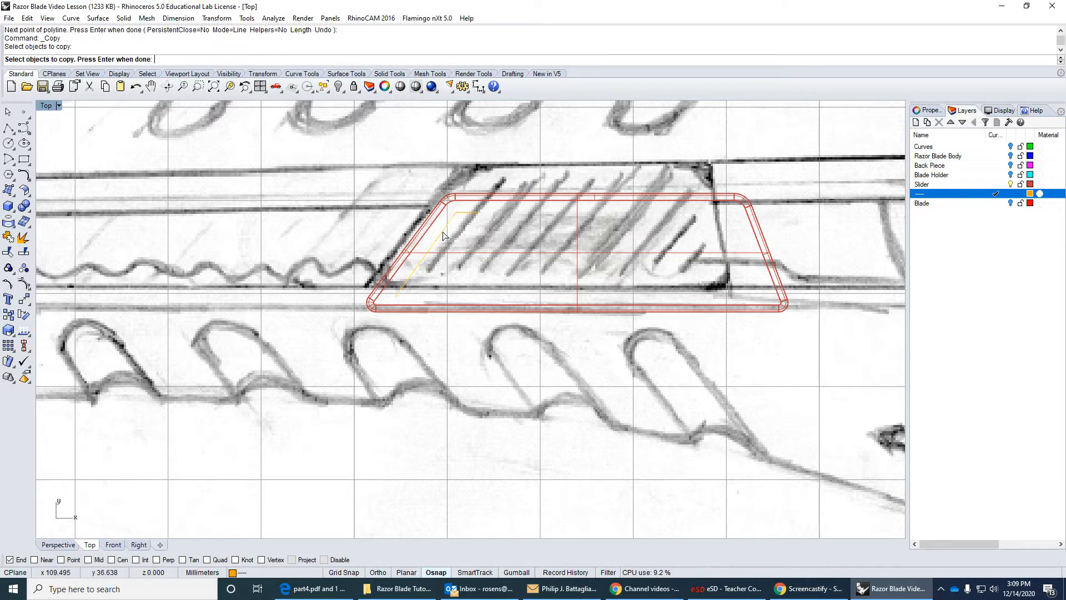
{"action": "key", "text": "Return"}
{"action": "left_click", "coordinate": [458, 218]}
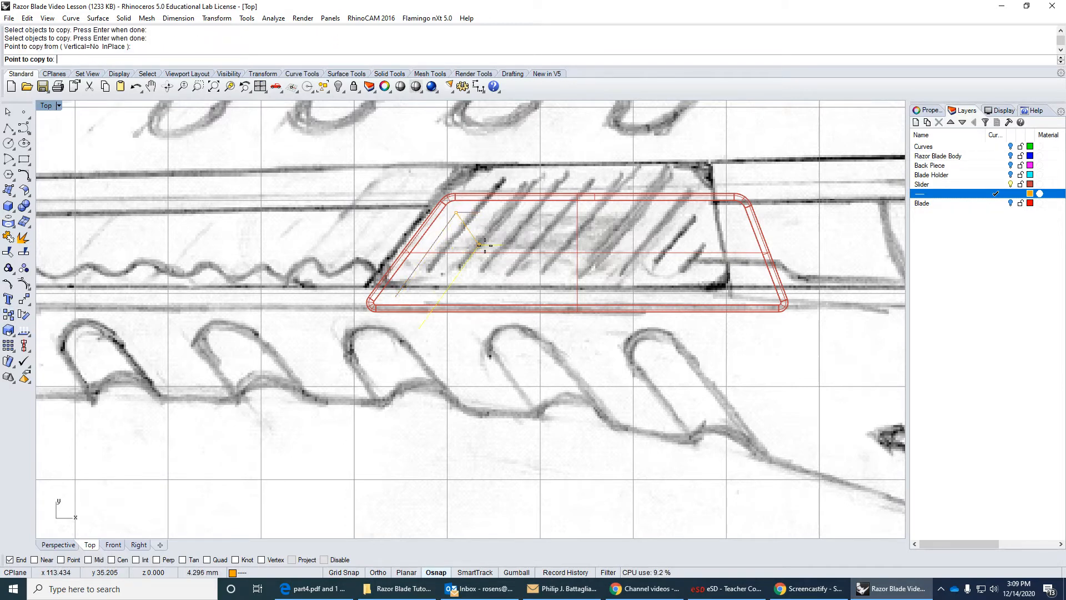
{"action": "left_click", "coordinate": [479, 214]}
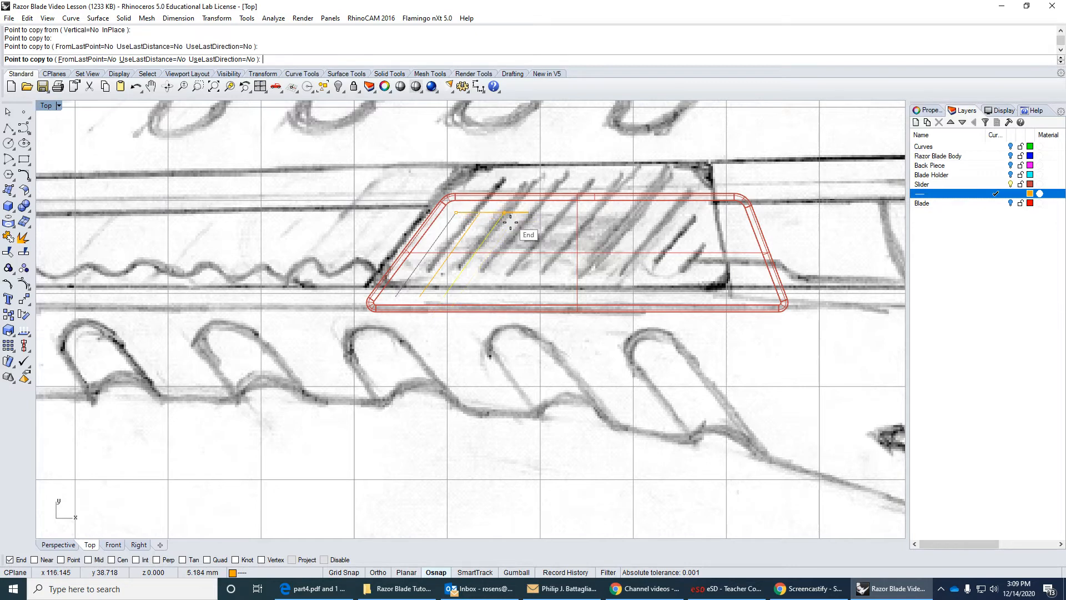
{"action": "left_click", "coordinate": [534, 214]}
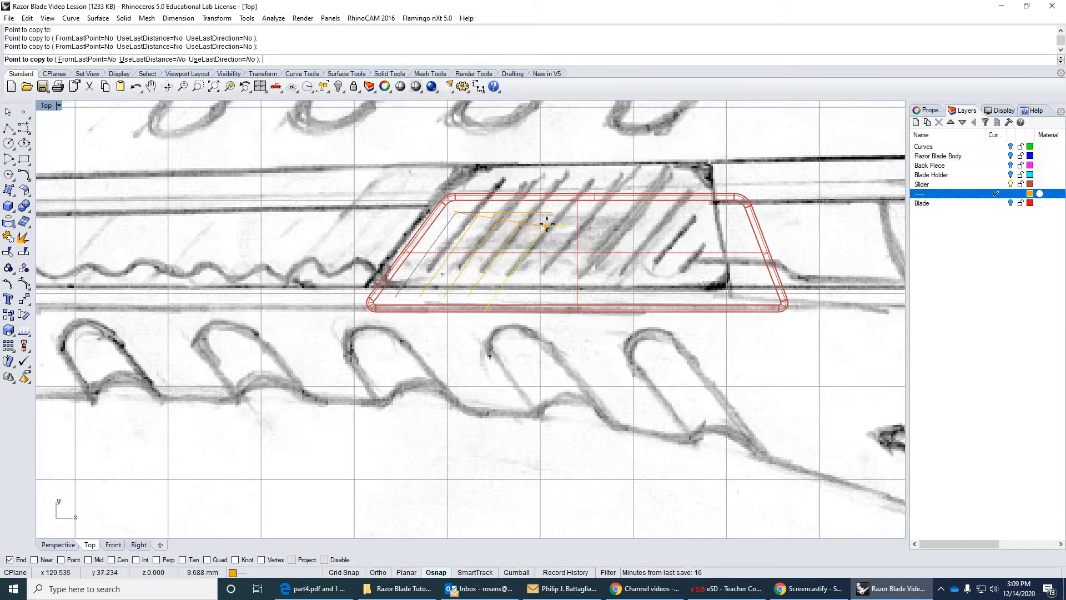
{"action": "left_click", "coordinate": [558, 217]}
{"action": "key", "text": "Return"}
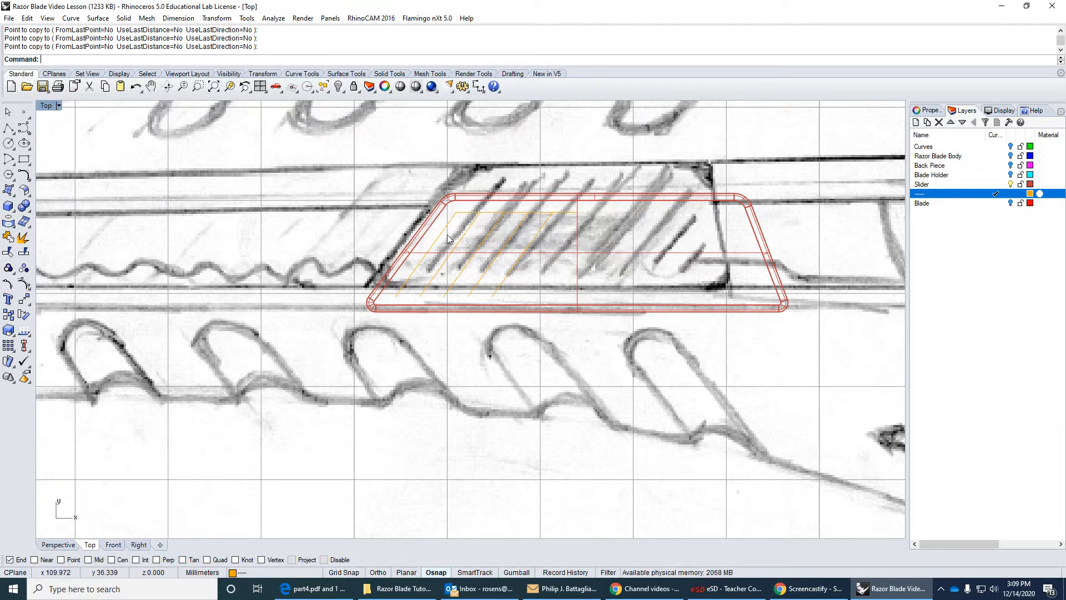
{"action": "left_click", "coordinate": [135, 86]}
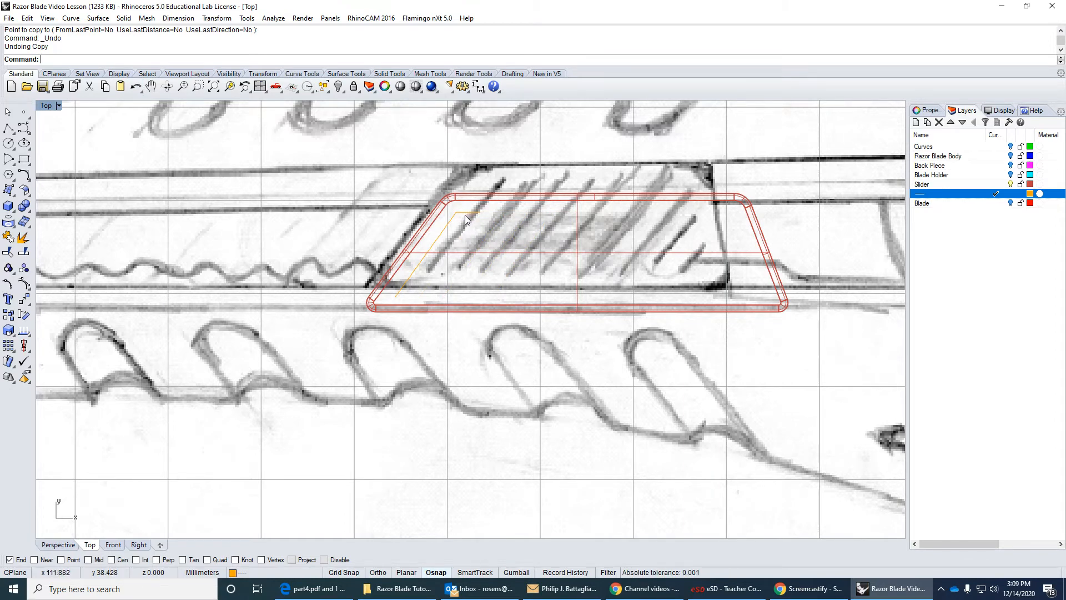
Start a rectangular array of the slanted line inside the button.
{"action": "left_click", "coordinate": [8, 347]}
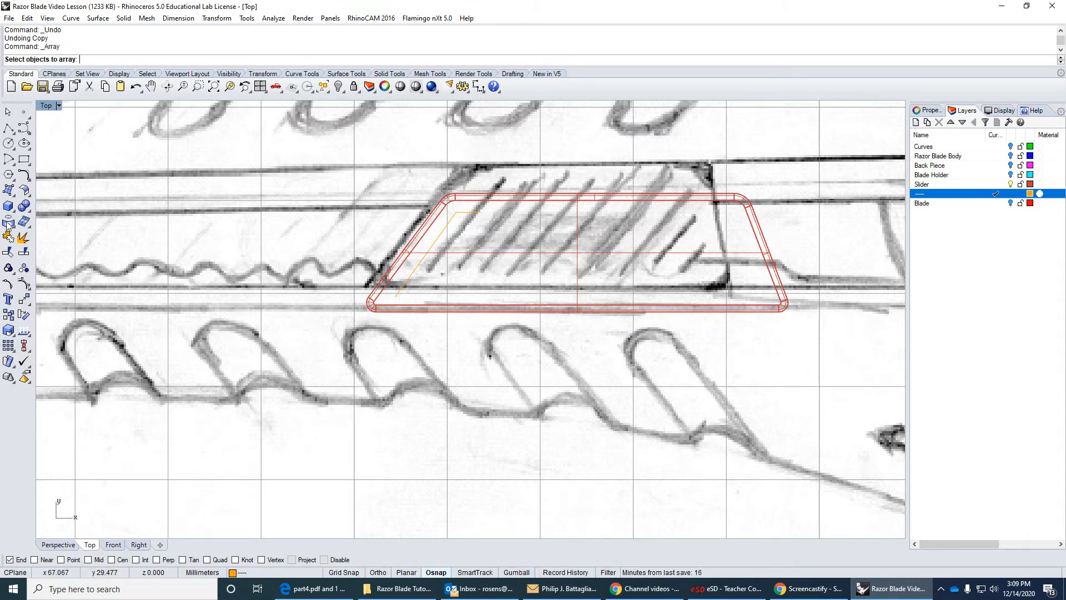
{"action": "left_click", "coordinate": [443, 233]}
{"action": "key", "text": "Return"}
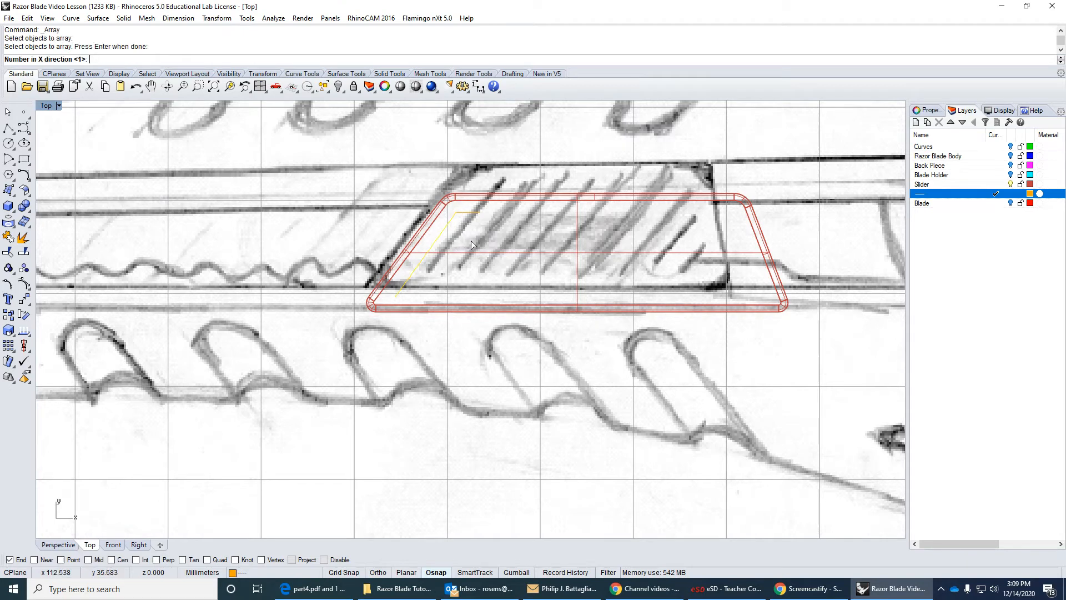
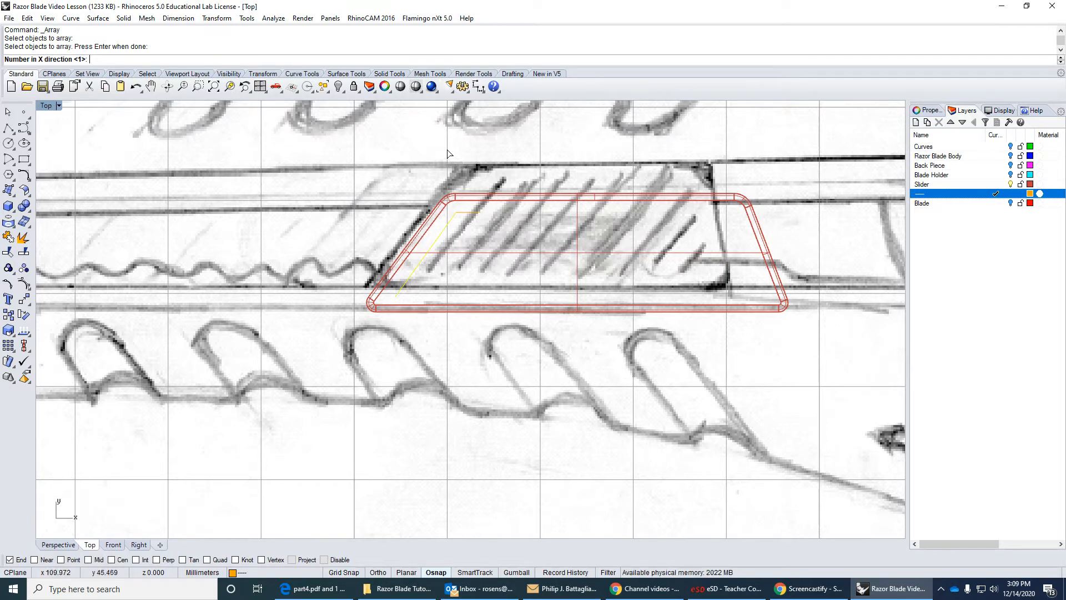
Set the slanted line's array to 13 in the X direction, with spacing picked from the short horizontal line's two ends.
{"action": "key", "text": "Return"}
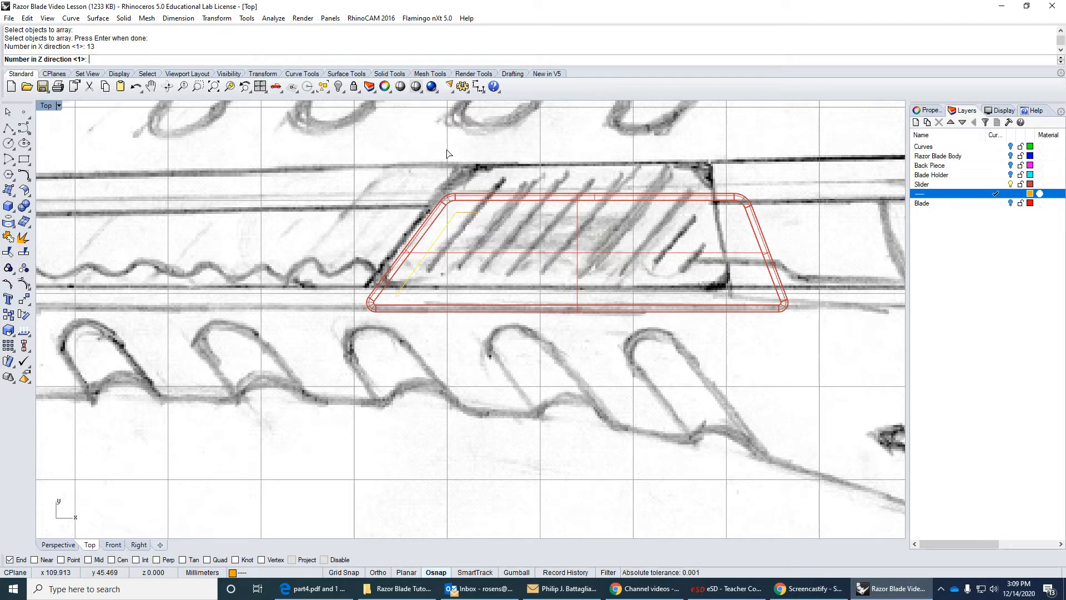
{"action": "key", "text": "Return"}
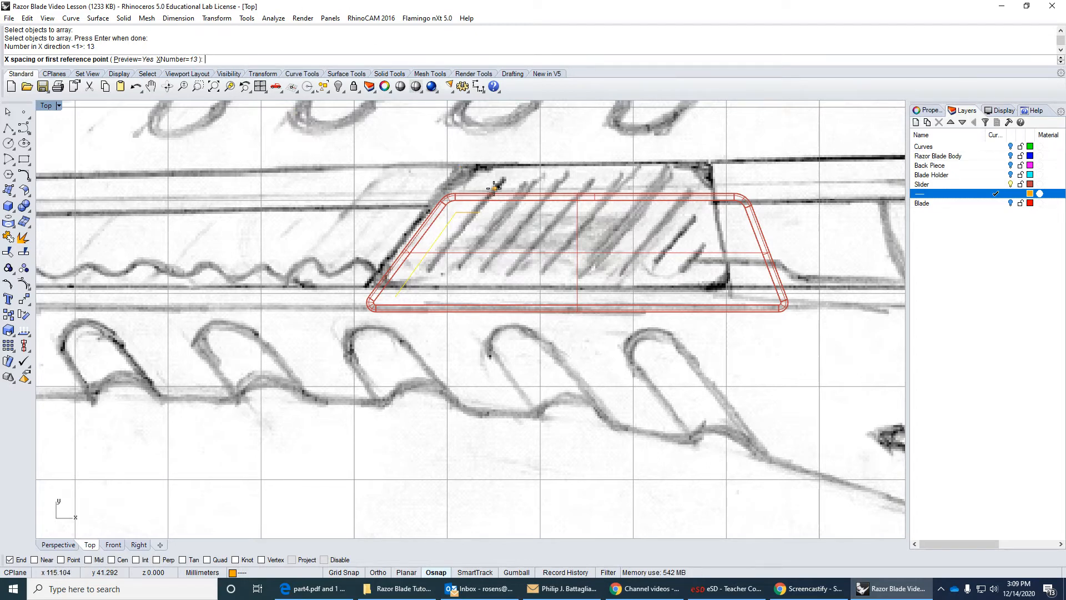
{"action": "left_click", "coordinate": [456, 213]}
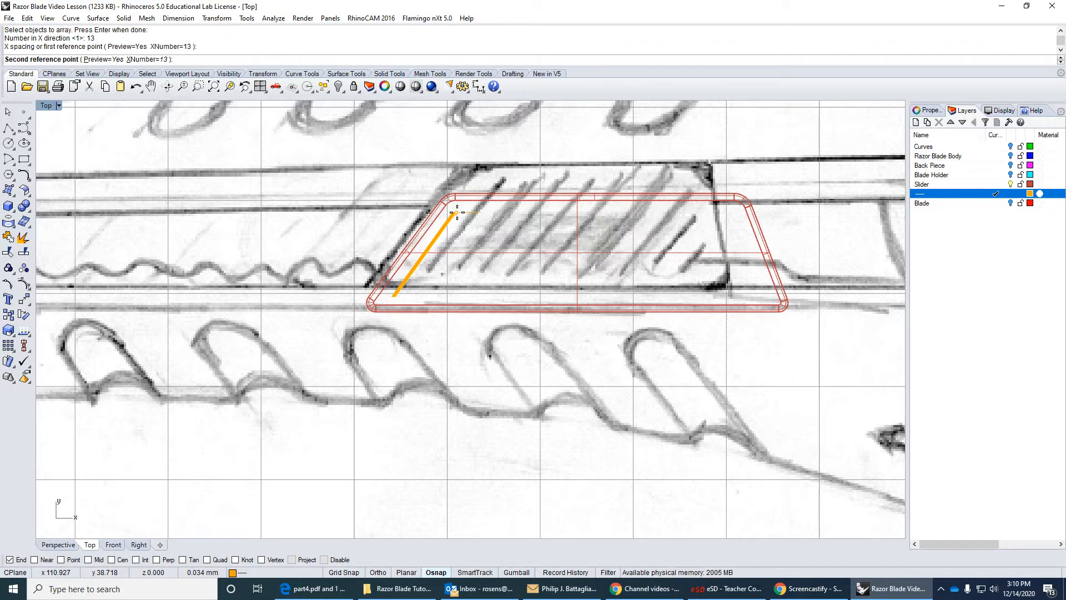
{"action": "scroll", "coordinate": [457, 213], "scroll_direction": "up", "scroll_amount": 5}
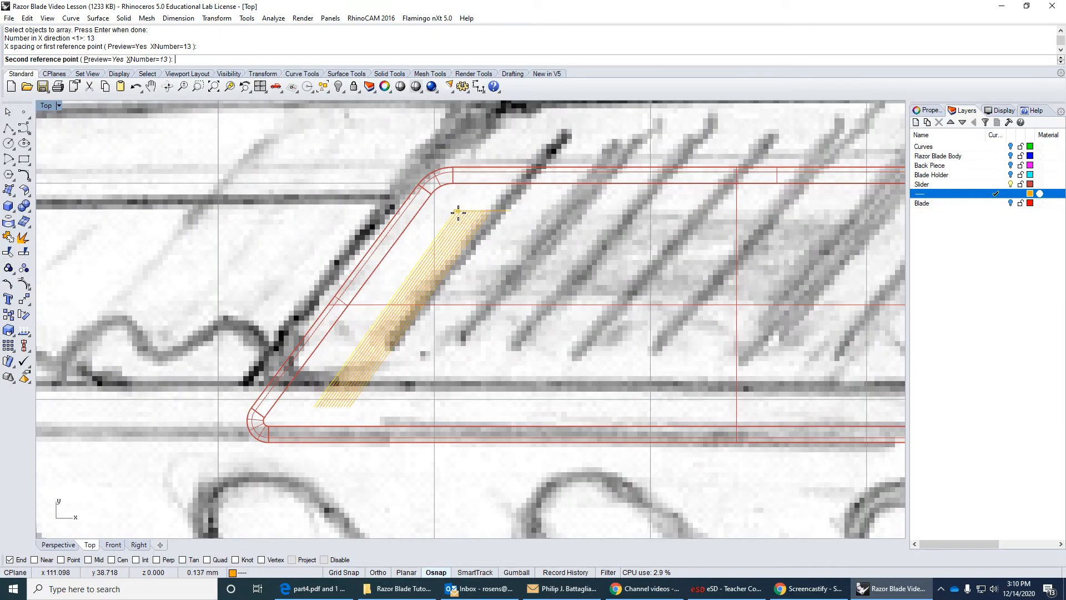
{"action": "left_click", "coordinate": [506, 212]}
{"action": "scroll", "coordinate": [505, 216], "scroll_direction": "down", "scroll_amount": 6}
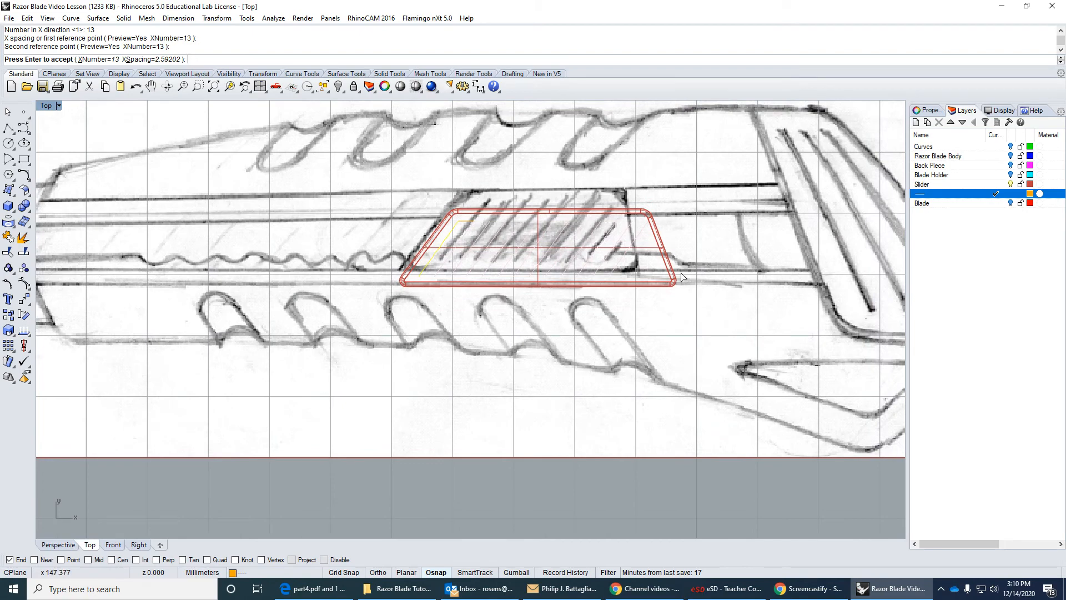
{"action": "scroll", "coordinate": [616, 265], "scroll_direction": "up", "scroll_amount": 5}
{"action": "scroll", "coordinate": [671, 210], "scroll_direction": "down", "scroll_amount": 3}
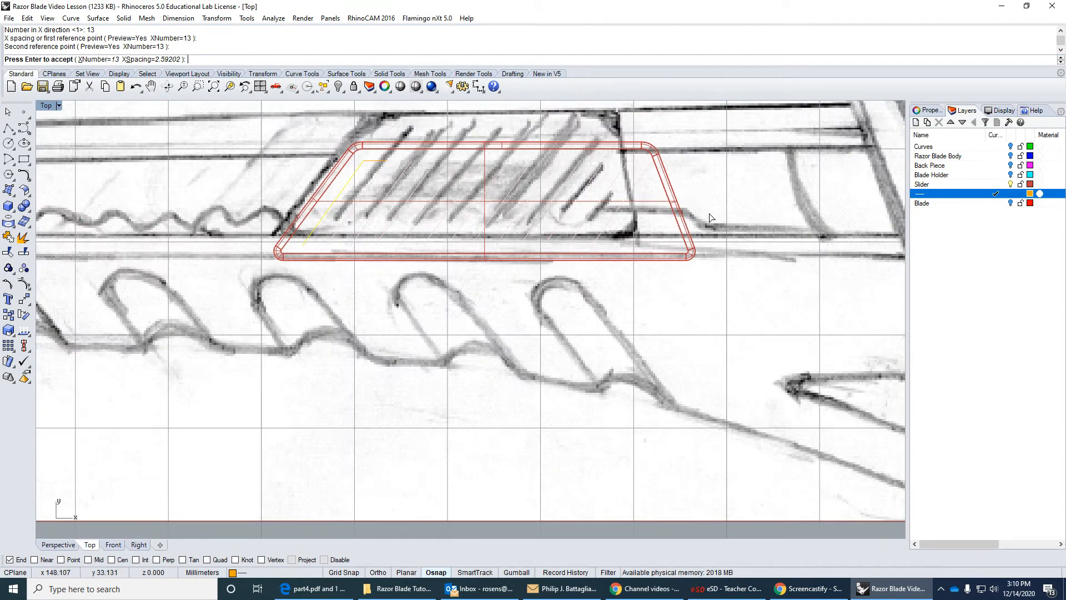
Change the array's X count to 15 and then to 16, and accept the array.
{"action": "left_click", "coordinate": [99, 59]}
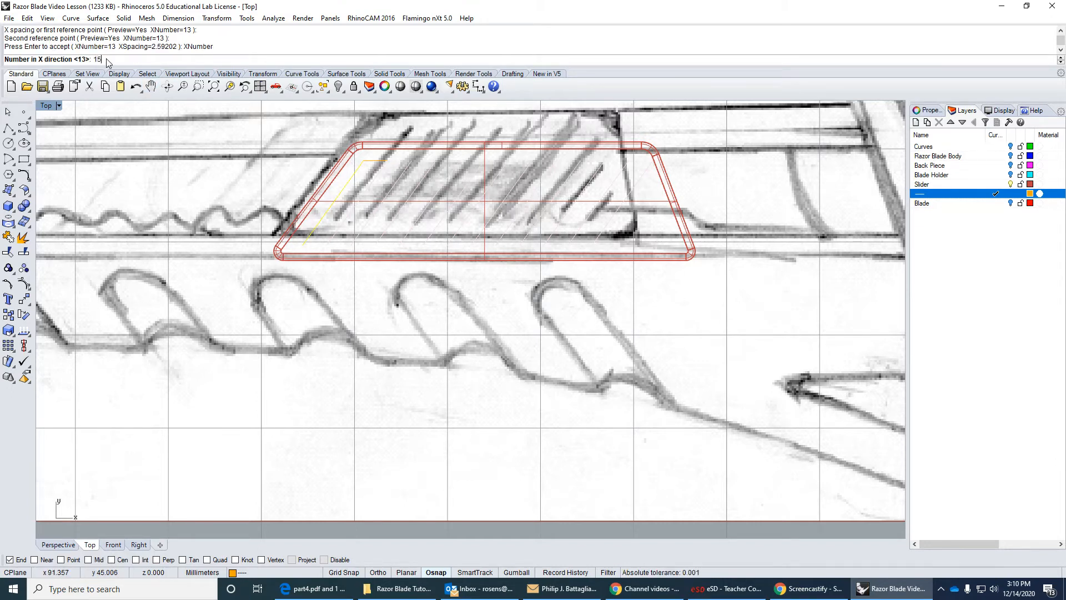
{"action": "type", "text": "15"}
{"action": "key", "text": "Return"}
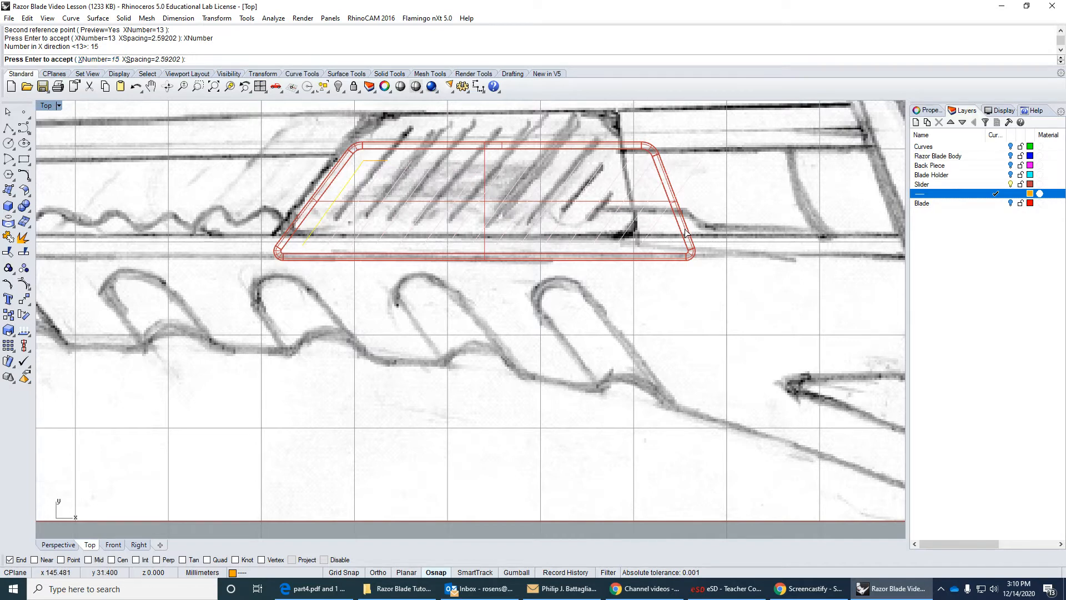
{"action": "left_click", "coordinate": [98, 60]}
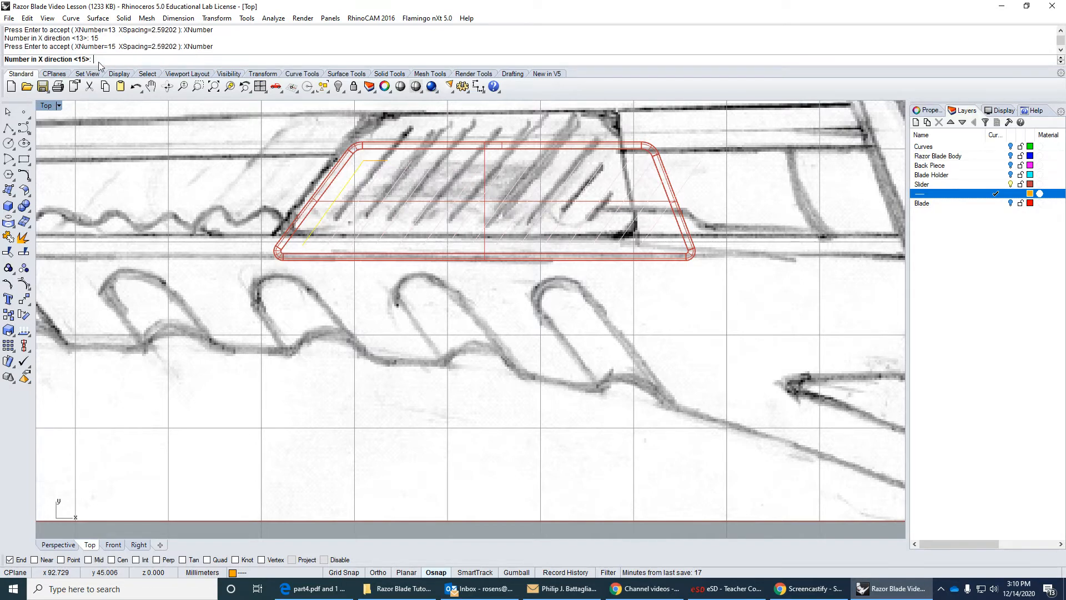
{"action": "type", "text": "16"}
{"action": "key", "text": "Return"}
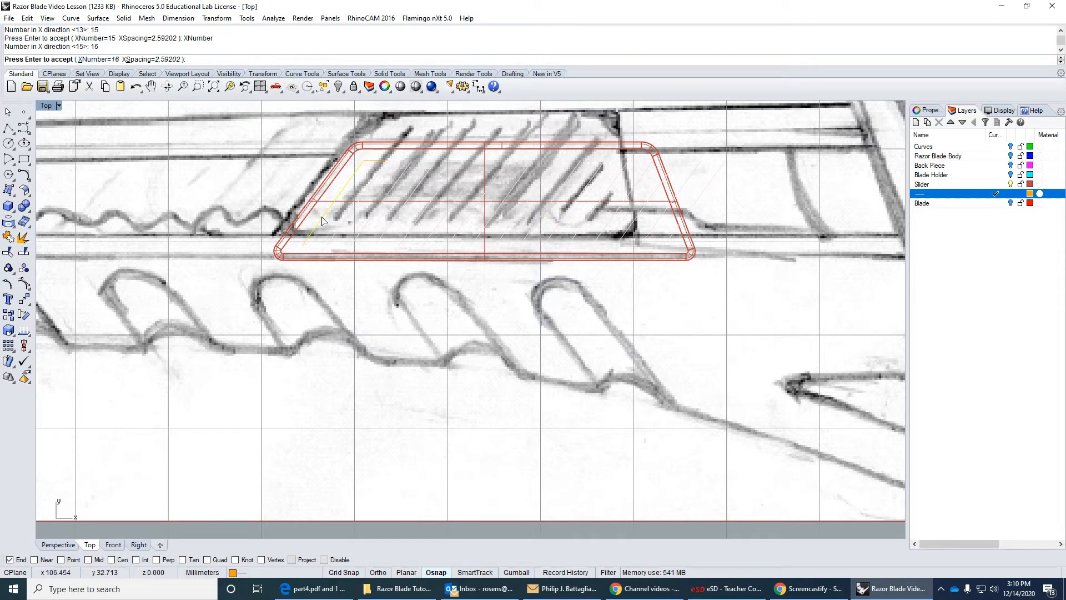
{"action": "key", "text": "Return"}
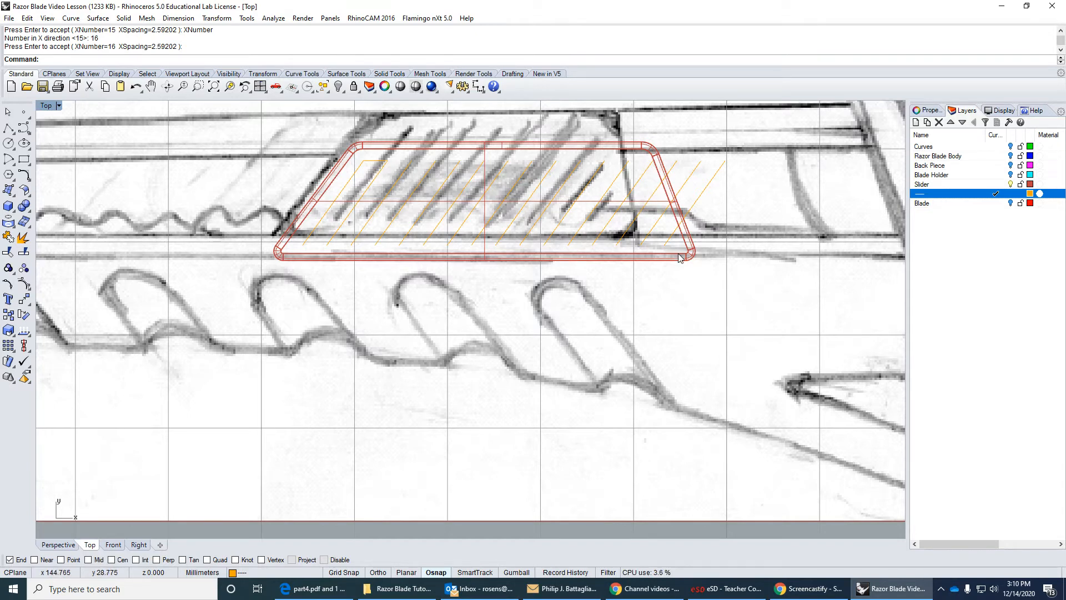
Draw a slanted polyline about 9.6 mm long just inside the button's right edge, parallel to it and crossing the arrayed lines.
{"action": "left_click", "coordinate": [14, 128]}
{"action": "scroll", "coordinate": [633, 170], "scroll_direction": "up", "scroll_amount": 5}
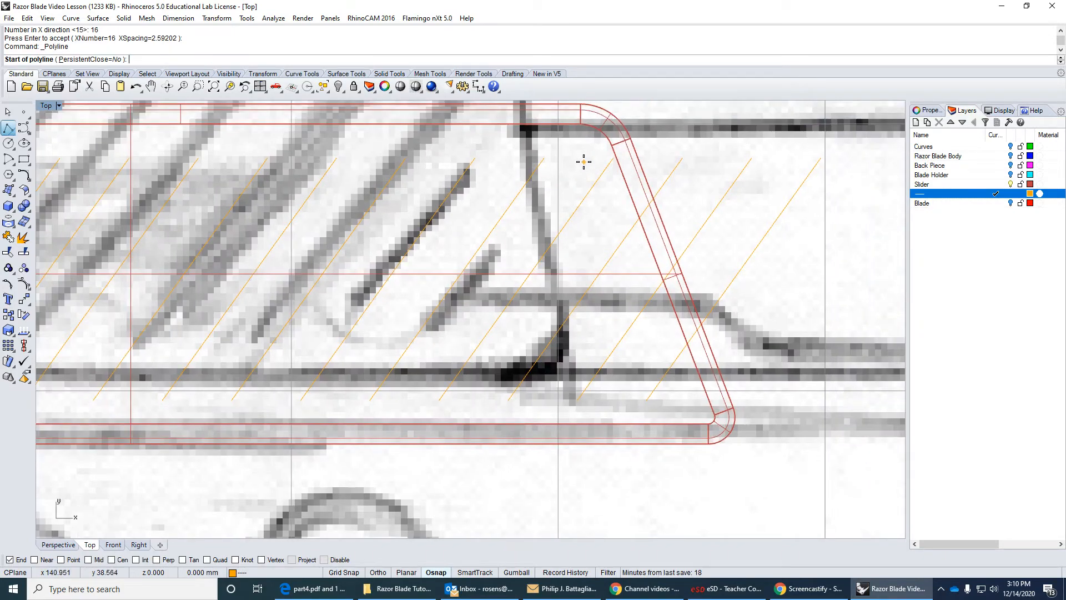
{"action": "left_click", "coordinate": [578, 161]}
{"action": "scroll", "coordinate": [652, 355], "scroll_direction": "down", "scroll_amount": 2}
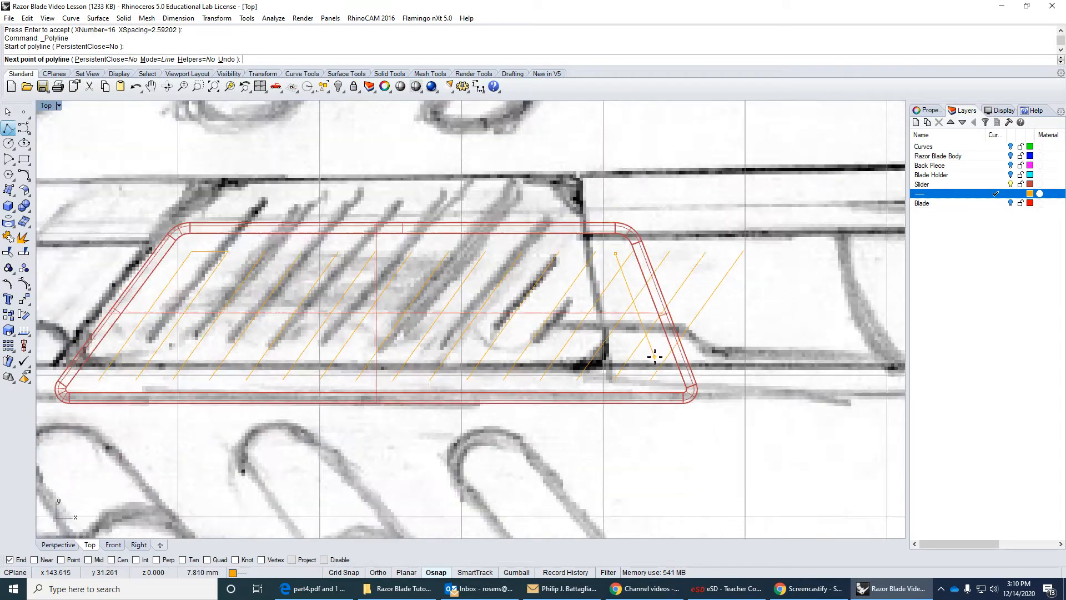
{"action": "scroll", "coordinate": [654, 357], "scroll_direction": "down", "scroll_amount": 1}
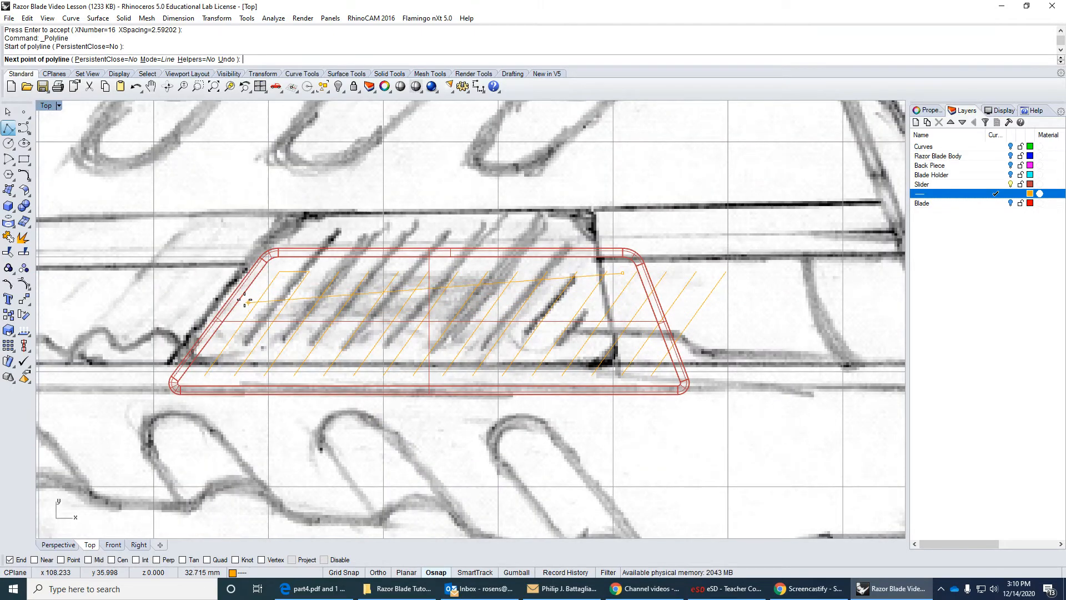
{"action": "scroll", "coordinate": [657, 356], "scroll_direction": "up", "scroll_amount": 2}
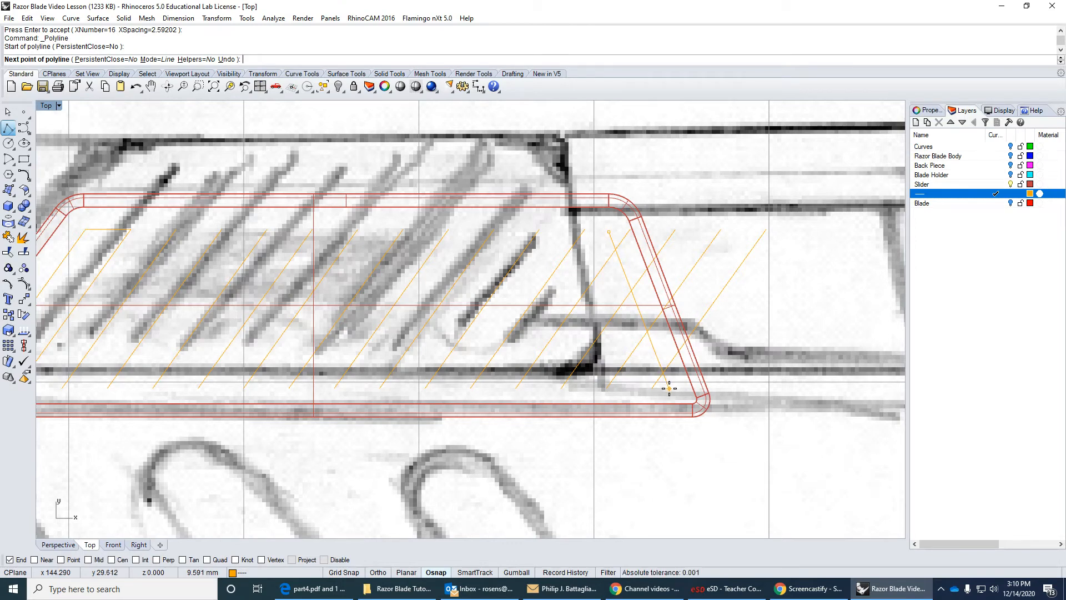
{"action": "left_click", "coordinate": [669, 388]}
{"action": "key", "text": "Return"}
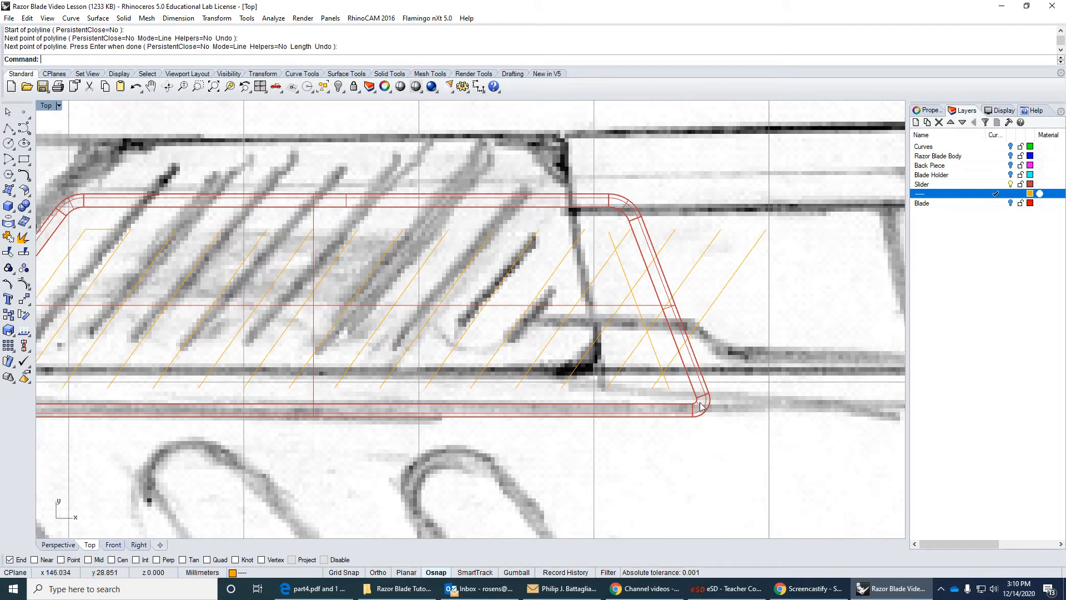
Trim the arrayed lines on the outer side of the slanted polyline, using that polyline as the cutting object.
{"action": "left_click", "coordinate": [9, 252]}
{"action": "left_click", "coordinate": [627, 283]}
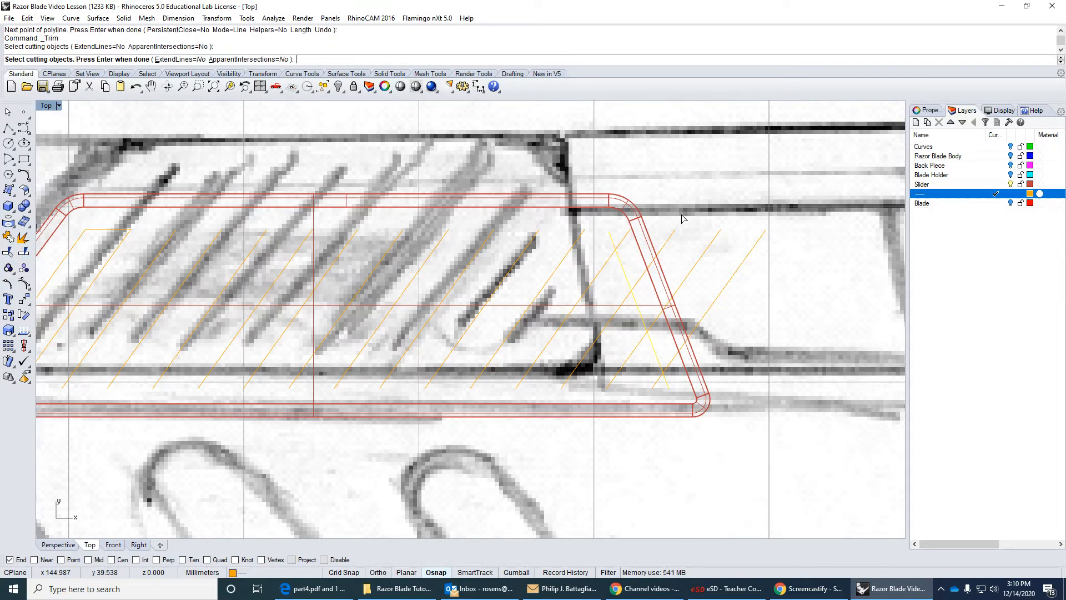
{"action": "key", "text": "Return"}
{"action": "left_click", "coordinate": [636, 272]}
{"action": "left_click", "coordinate": [640, 284]}
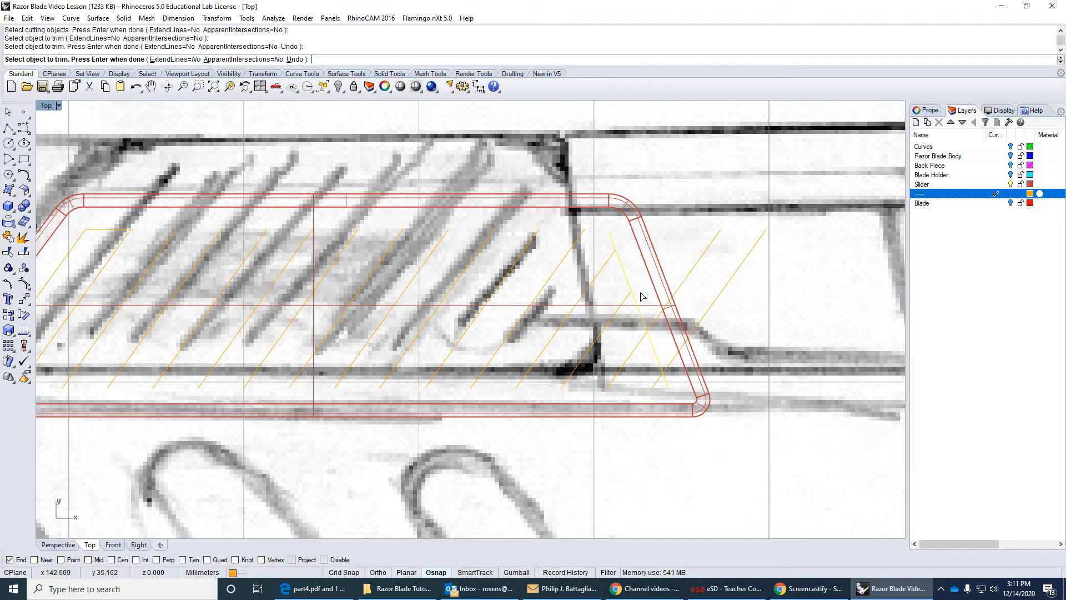
{"action": "left_click", "coordinate": [657, 326]}
{"action": "left_click", "coordinate": [674, 362]}
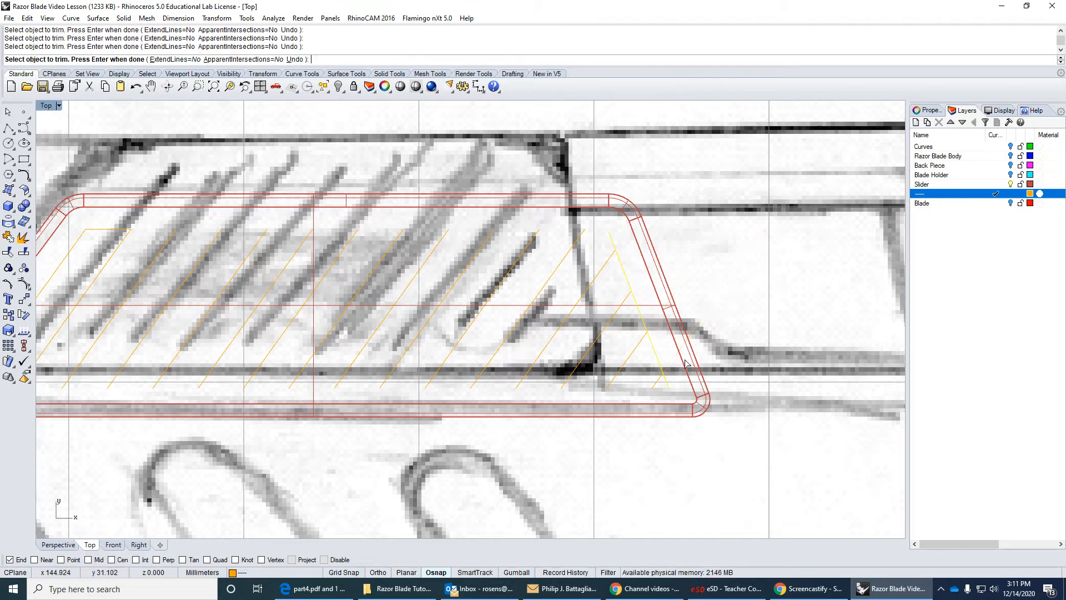
{"action": "right_click", "coordinate": [740, 322]}
Delete the slanted cutting polyline and the short horizontal spacing line.
{"action": "left_click", "coordinate": [661, 364]}
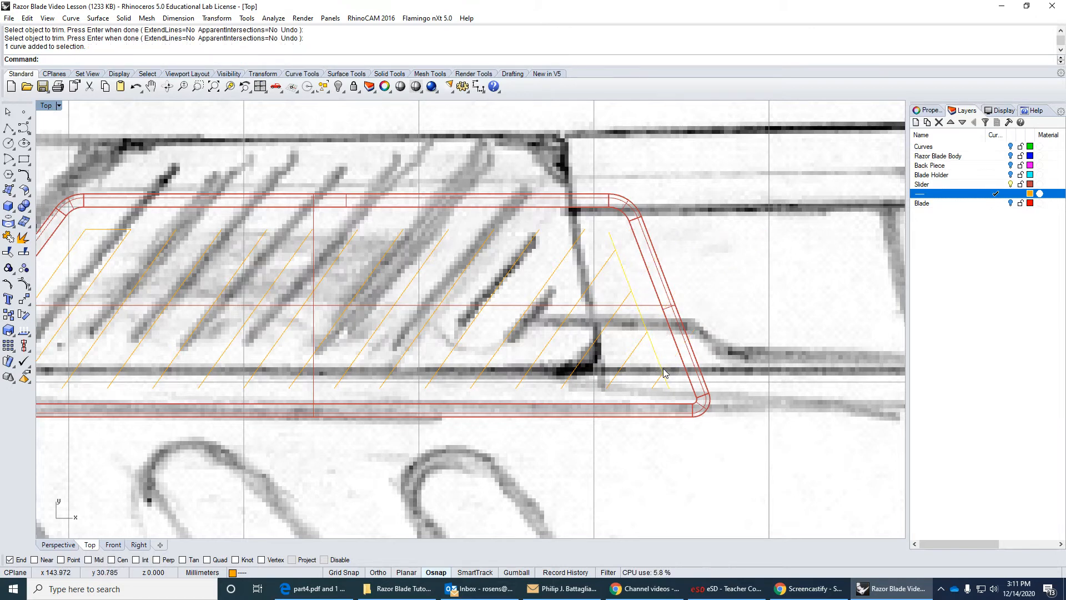
{"action": "key", "text": "Delete"}
{"action": "scroll", "coordinate": [472, 336], "scroll_direction": "down", "scroll_amount": 3}
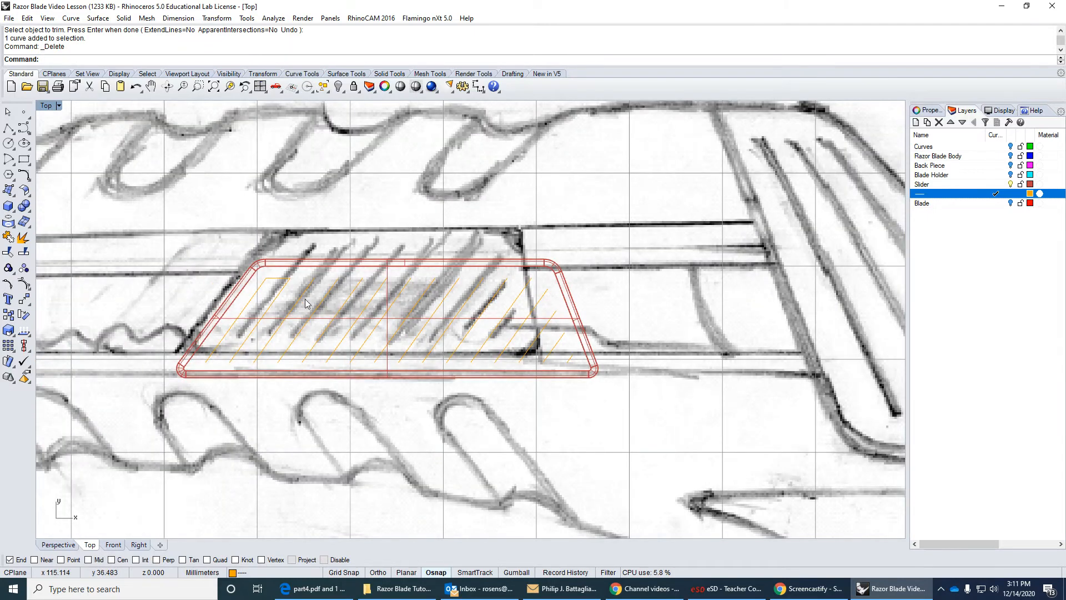
{"action": "left_click", "coordinate": [279, 279]}
{"action": "key", "text": "Delete"}
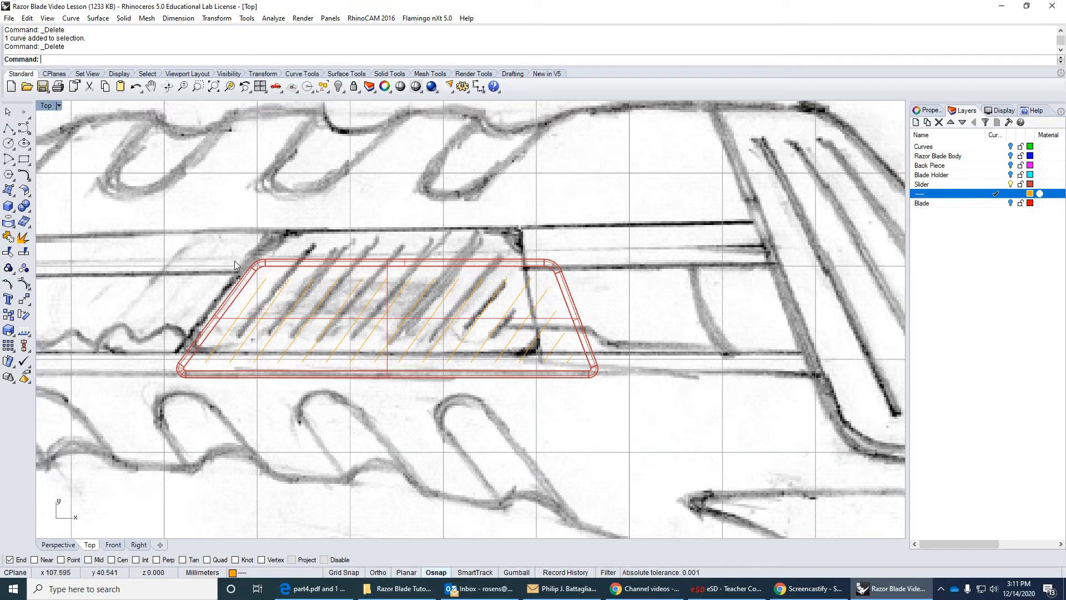
Rename the current orange layer as Grippies.
{"action": "right_click", "coordinate": [953, 194]}
{"action": "left_click", "coordinate": [924, 196]}
{"action": "type", "text": "Grips"}
{"action": "type", "text": "ies"}
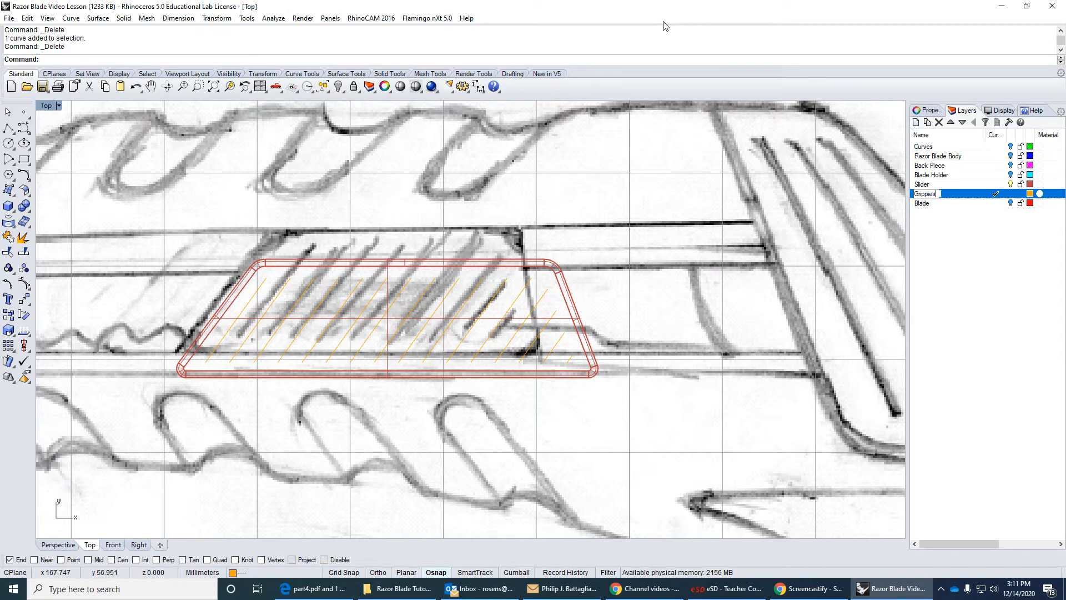
{"action": "key", "text": "Return"}
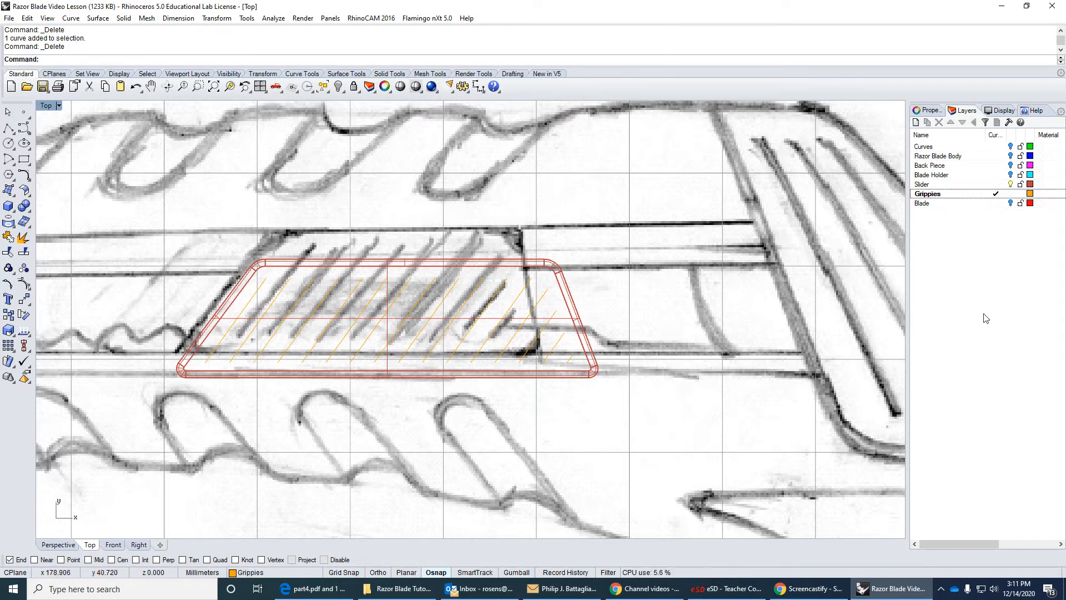
Select all objects on the Grippies layer and move them straight up in the Right view to just above the slider button.
{"action": "right_click", "coordinate": [939, 194]}
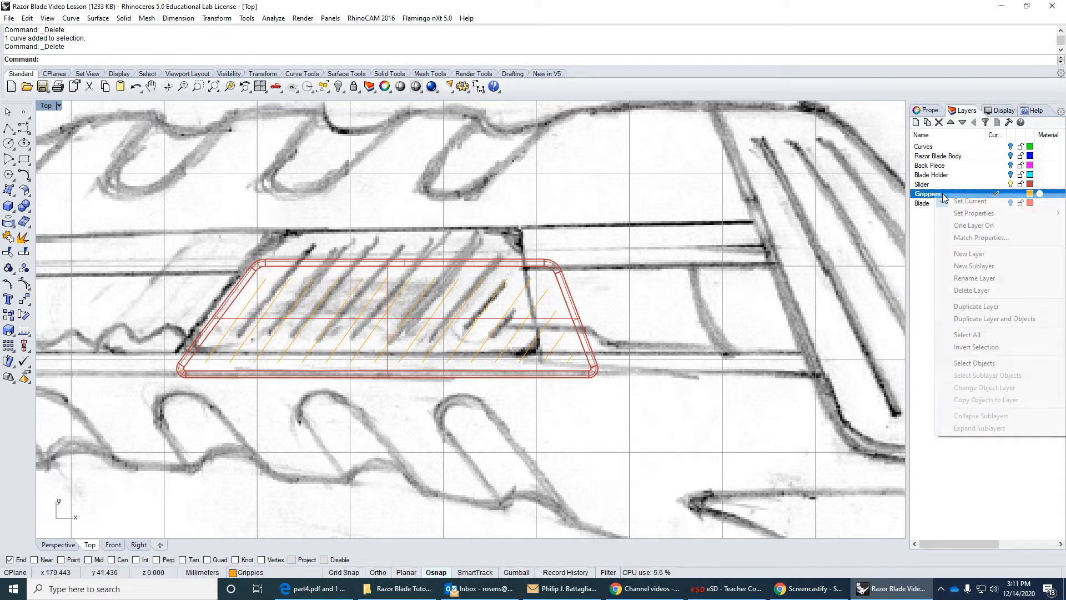
{"action": "left_click", "coordinate": [988, 347]}
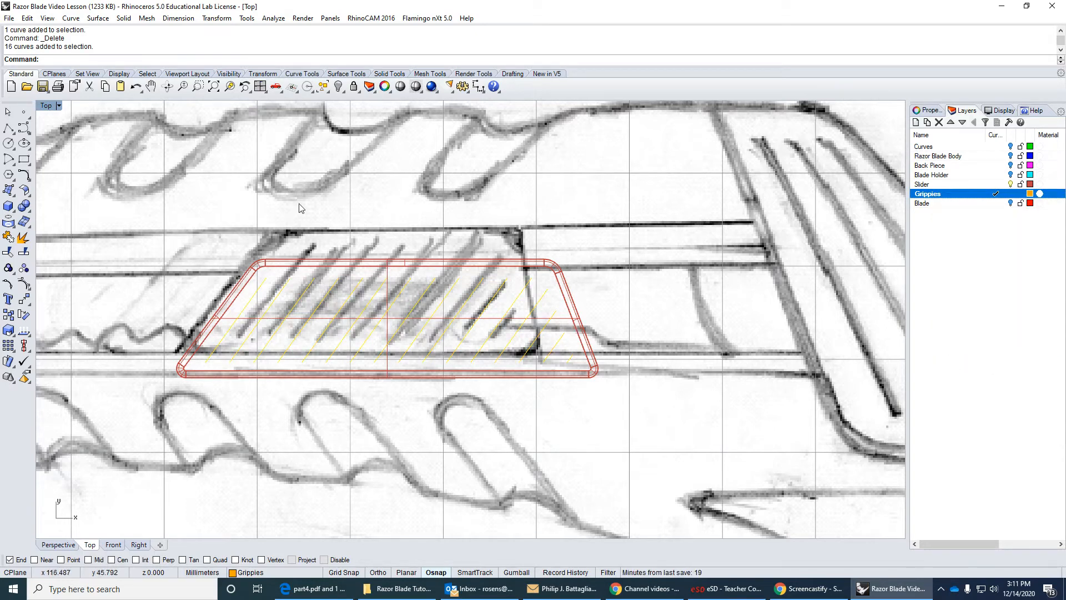
{"action": "double_click", "coordinate": [51, 107]}
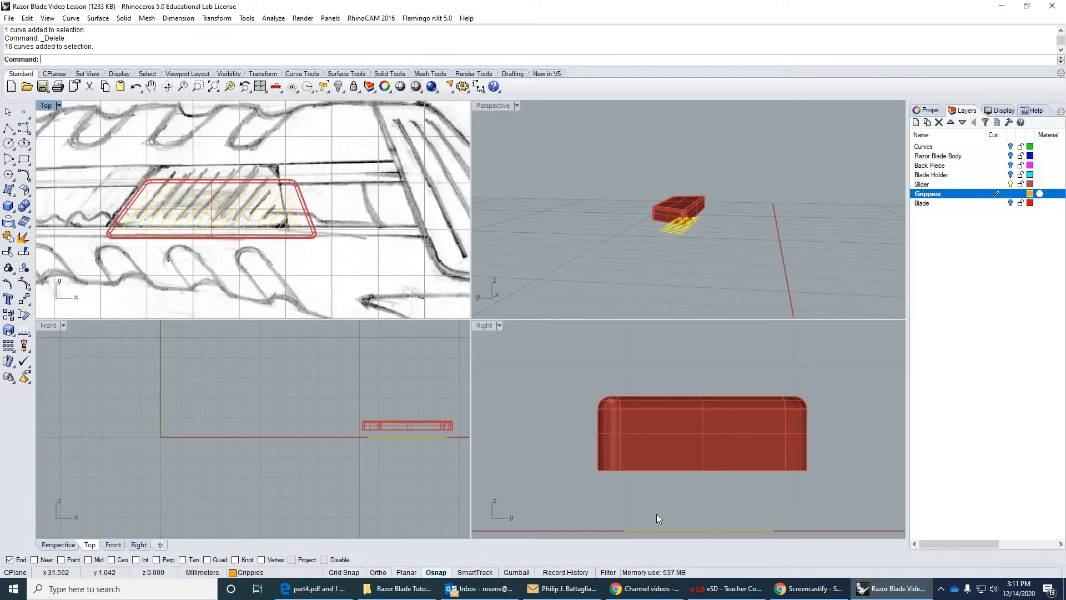
{"action": "right_click_drag", "start_coordinate": [657, 514], "coordinate": [655, 482]}
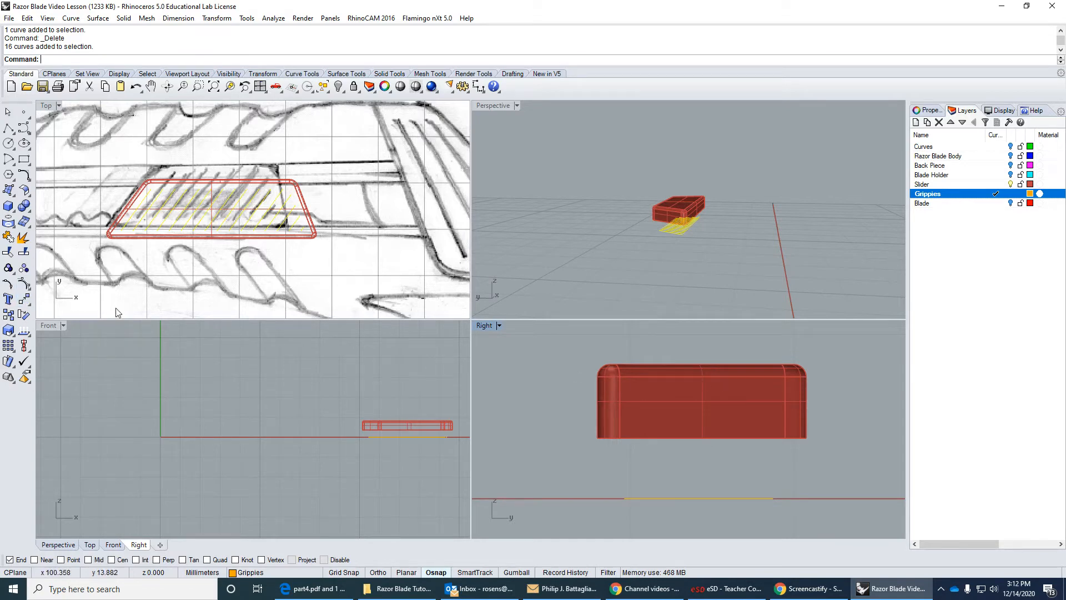
{"action": "left_click", "coordinate": [24, 300]}
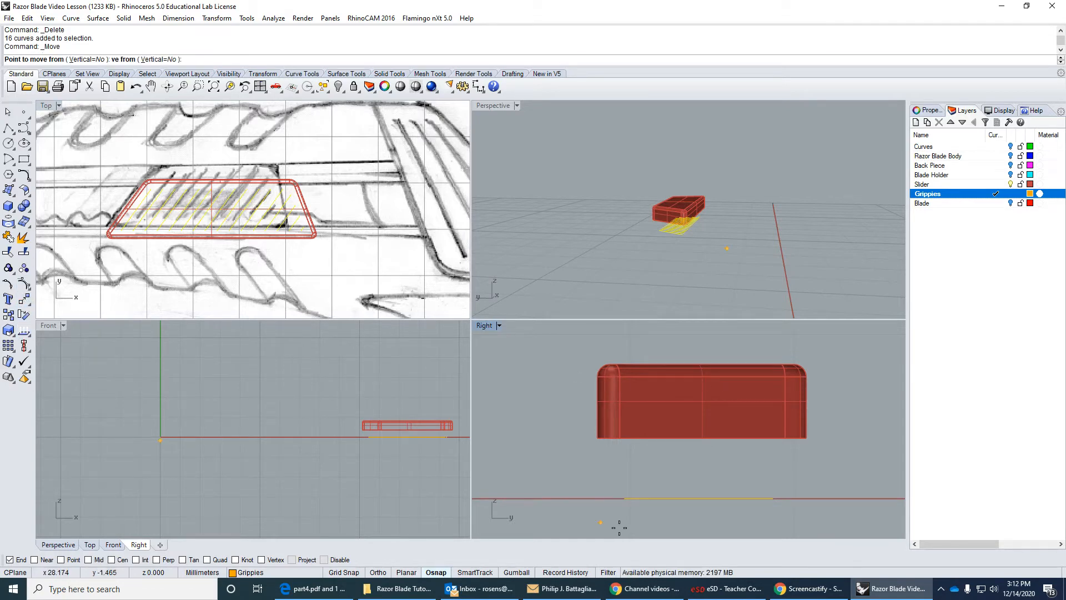
{"action": "left_click", "coordinate": [544, 486]}
{"action": "key", "text": "shift"}
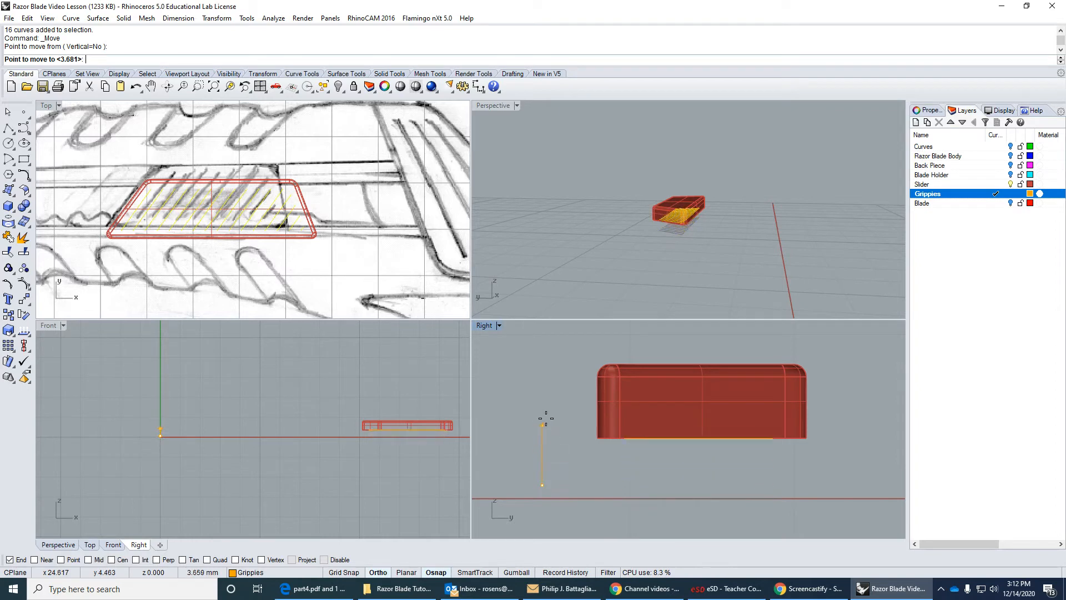
{"action": "left_click", "coordinate": [546, 338]}
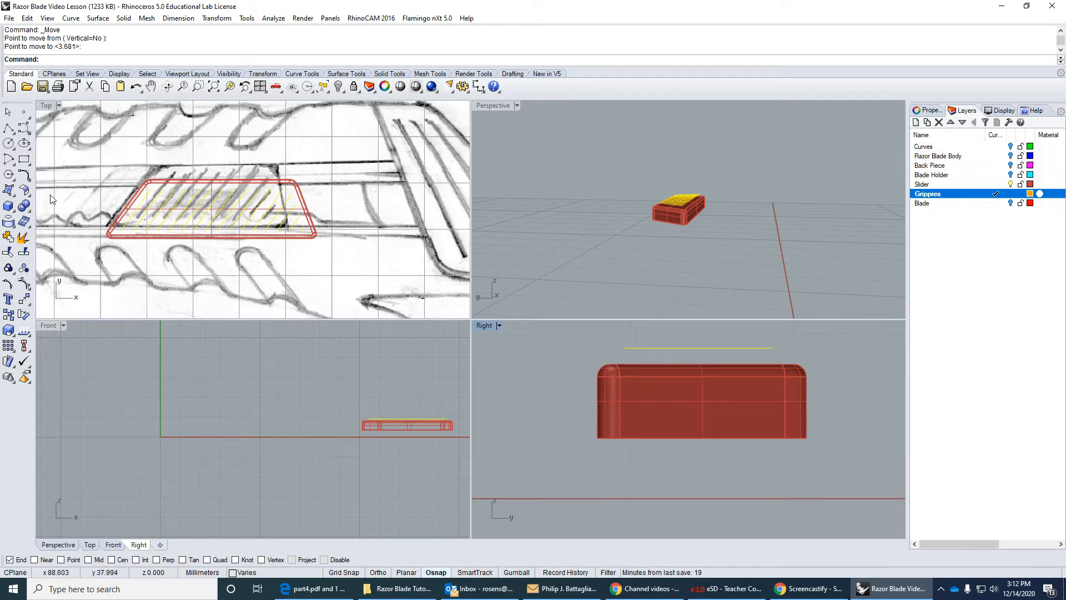
Set the Top viewport's display mode to Shaded.
{"action": "left_click", "coordinate": [50, 106]}
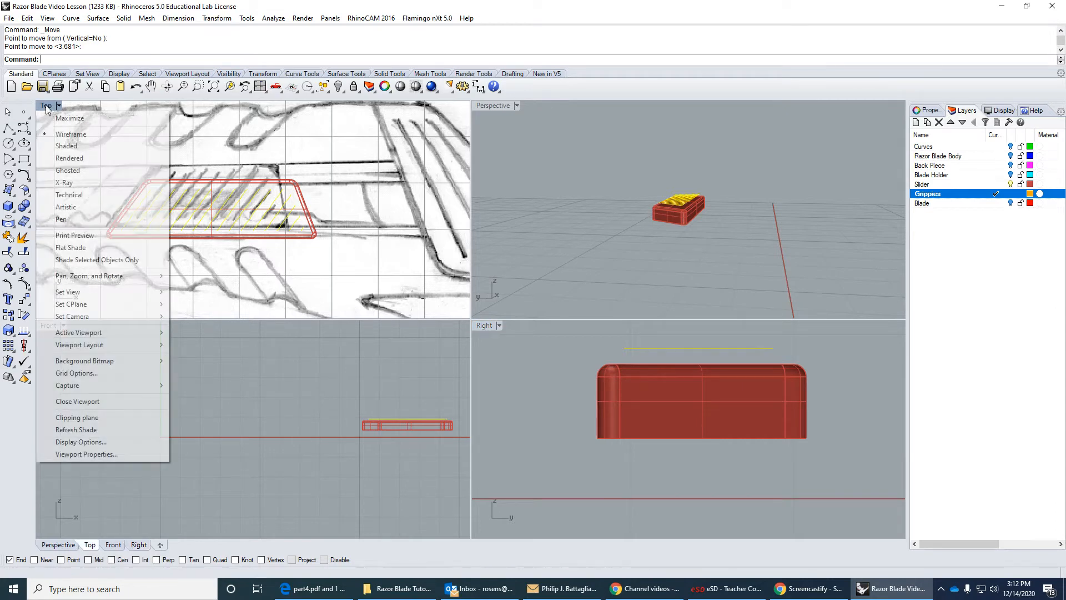
{"action": "left_click", "coordinate": [66, 149]}
{"action": "right_click_drag", "start_coordinate": [206, 242], "coordinate": [261, 241]}
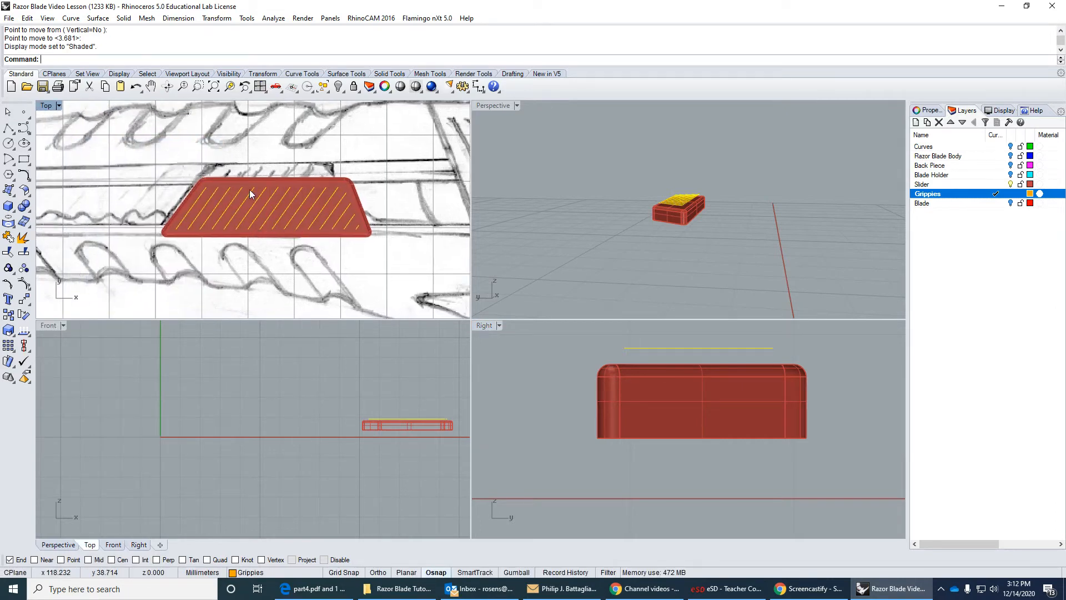
Project the slanted grip lines onto the slider button from the Top view, keeping the input curves.
{"action": "left_click", "coordinate": [7, 222]}
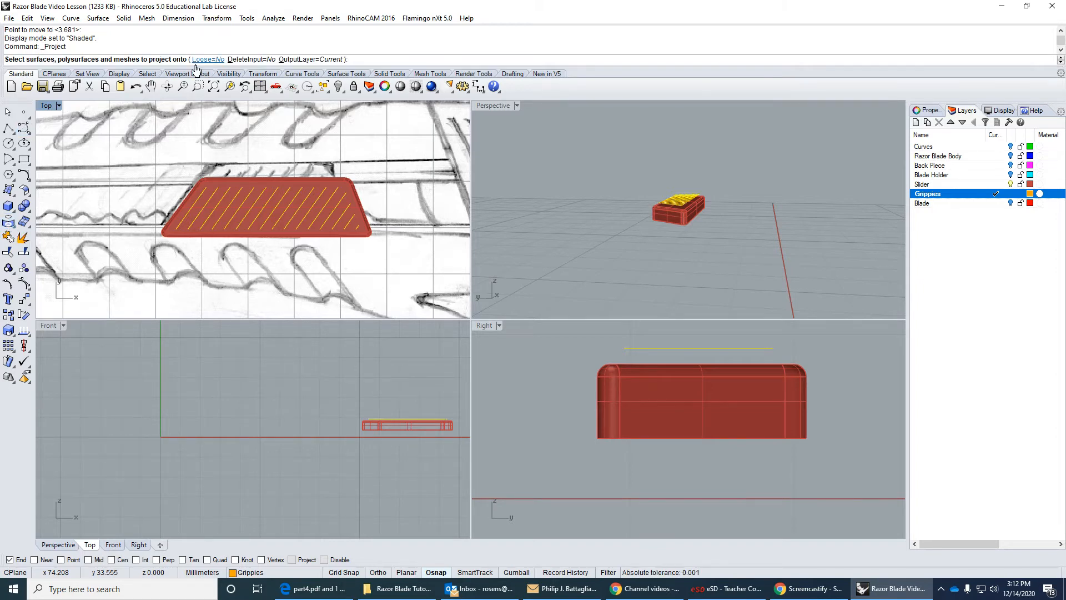
{"action": "scroll", "coordinate": [218, 227], "scroll_direction": "up", "scroll_amount": 2}
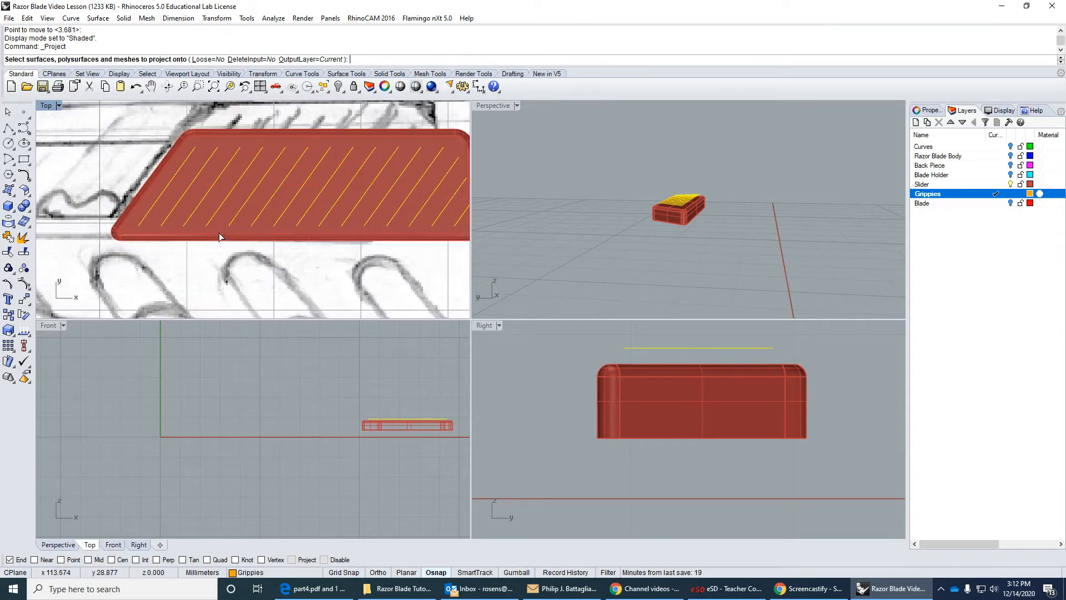
{"action": "left_click", "coordinate": [221, 216]}
{"action": "scroll", "coordinate": [230, 220], "scroll_direction": "down", "scroll_amount": 1}
{"action": "scroll", "coordinate": [230, 220], "scroll_direction": "down", "scroll_amount": 1}
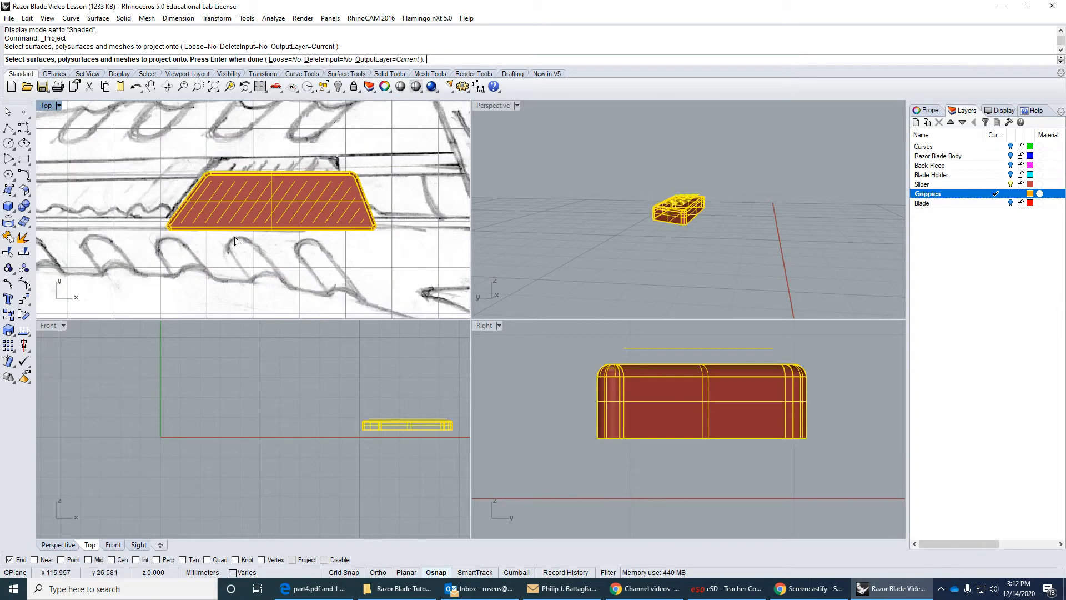
{"action": "key", "text": "Return"}
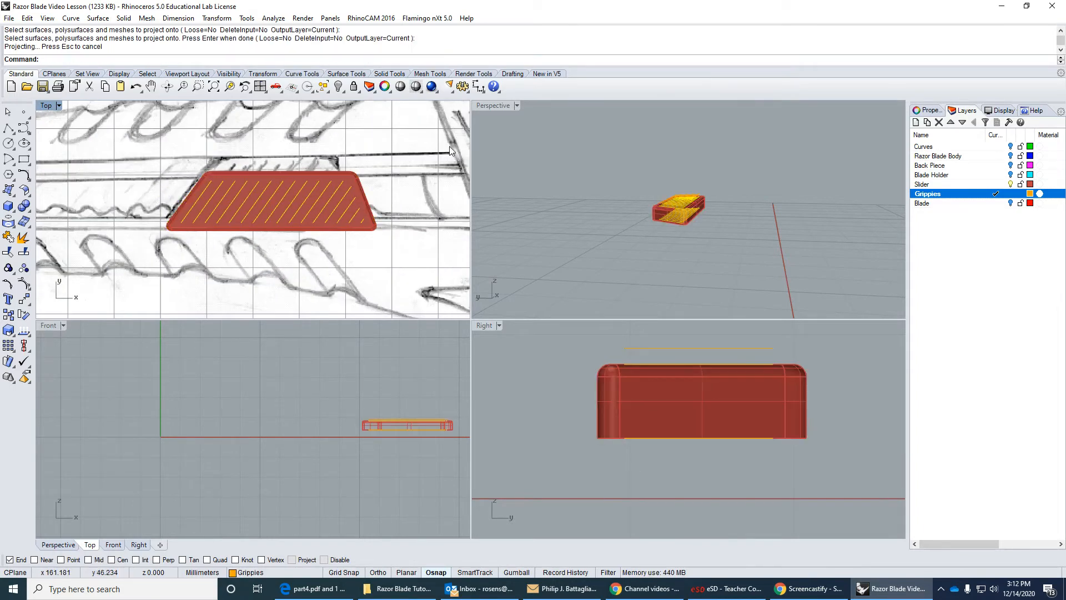
{"action": "scroll", "coordinate": [672, 211], "scroll_direction": "up", "scroll_amount": 4}
{"action": "scroll", "coordinate": [673, 213], "scroll_direction": "up", "scroll_amount": 2}
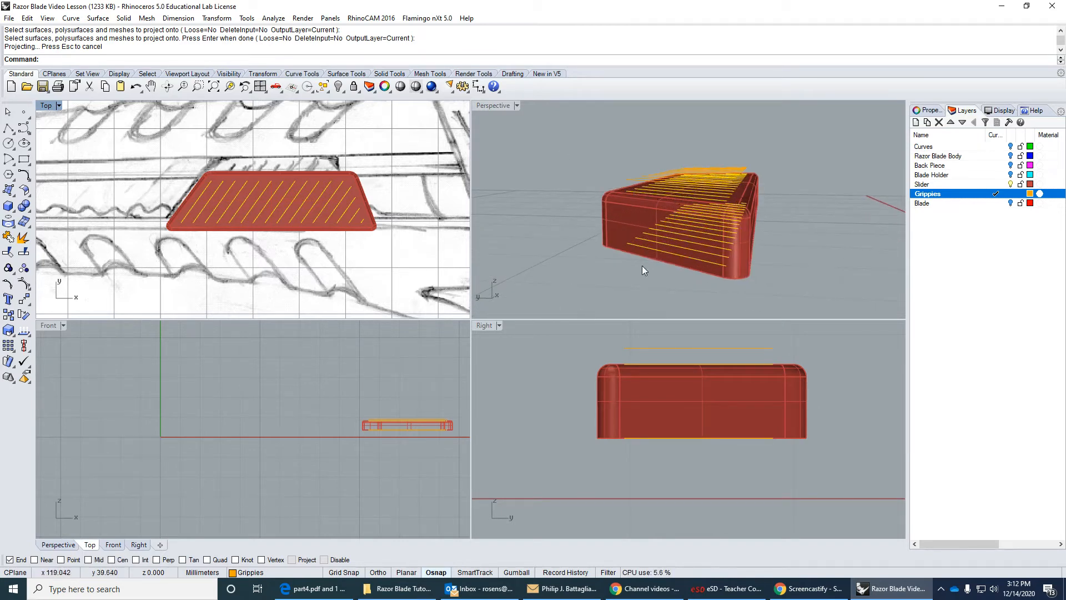
Change the Grippies layer colour to DarkGreen.
{"action": "left_click_drag", "start_coordinate": [608, 465], "coordinate": [796, 421]}
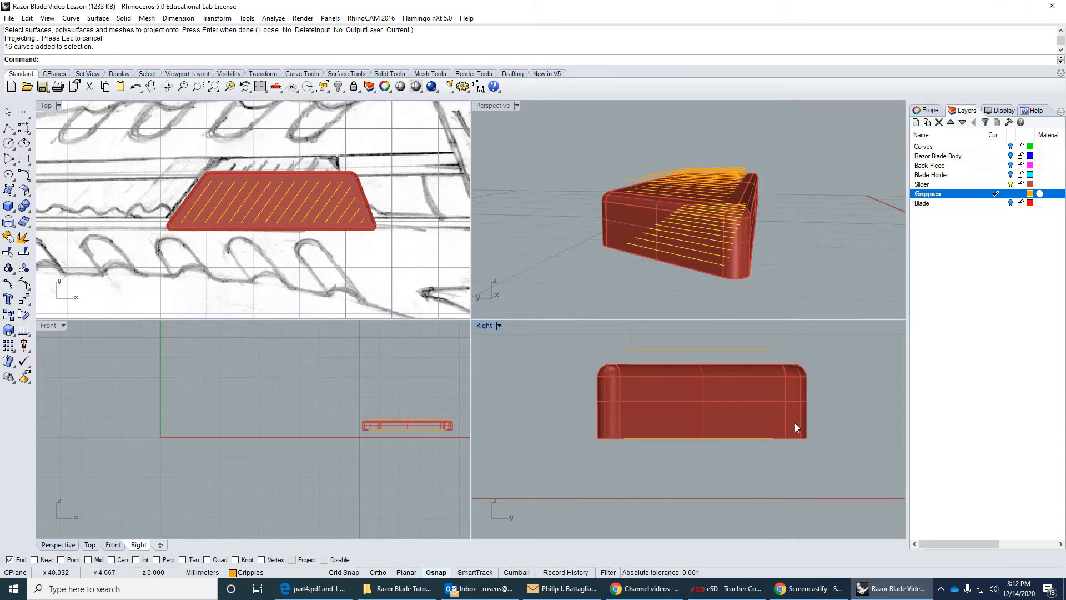
{"action": "left_click", "coordinate": [1030, 193]}
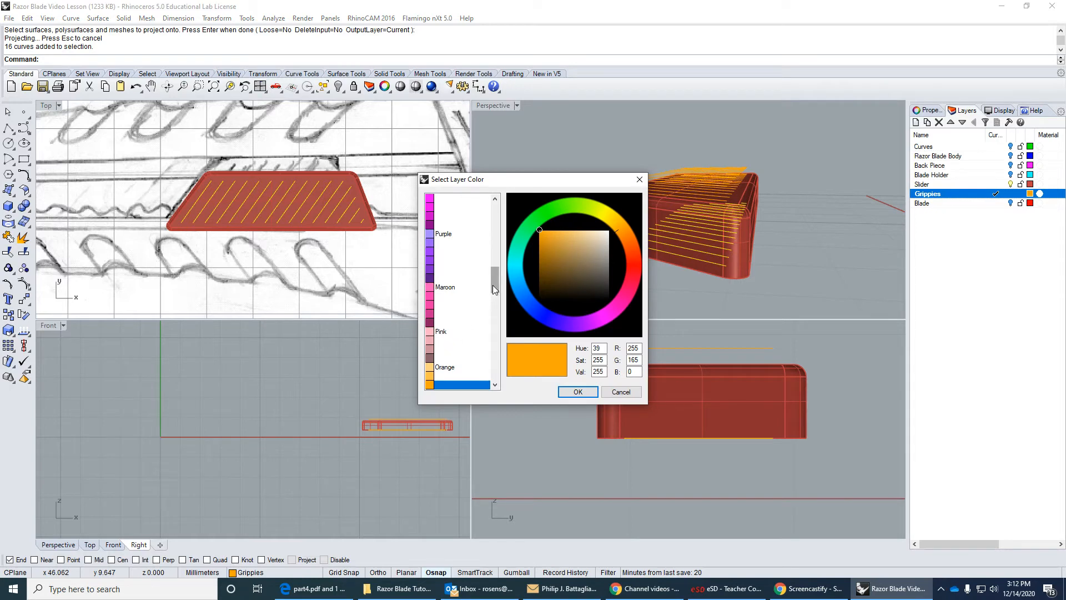
{"action": "left_click_drag", "start_coordinate": [492, 285], "coordinate": [503, 222]}
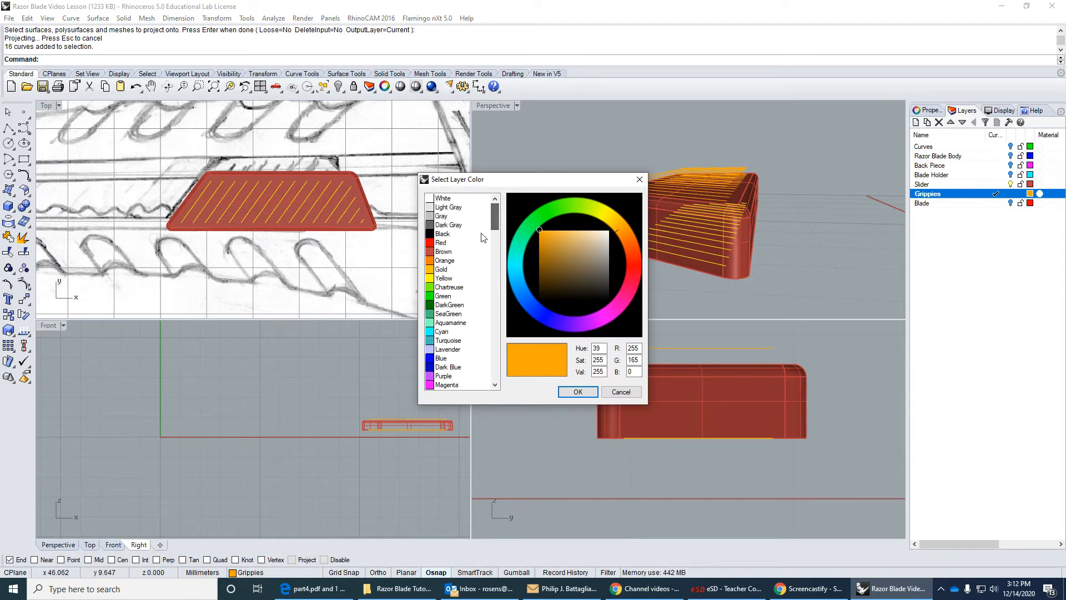
{"action": "left_click", "coordinate": [441, 305]}
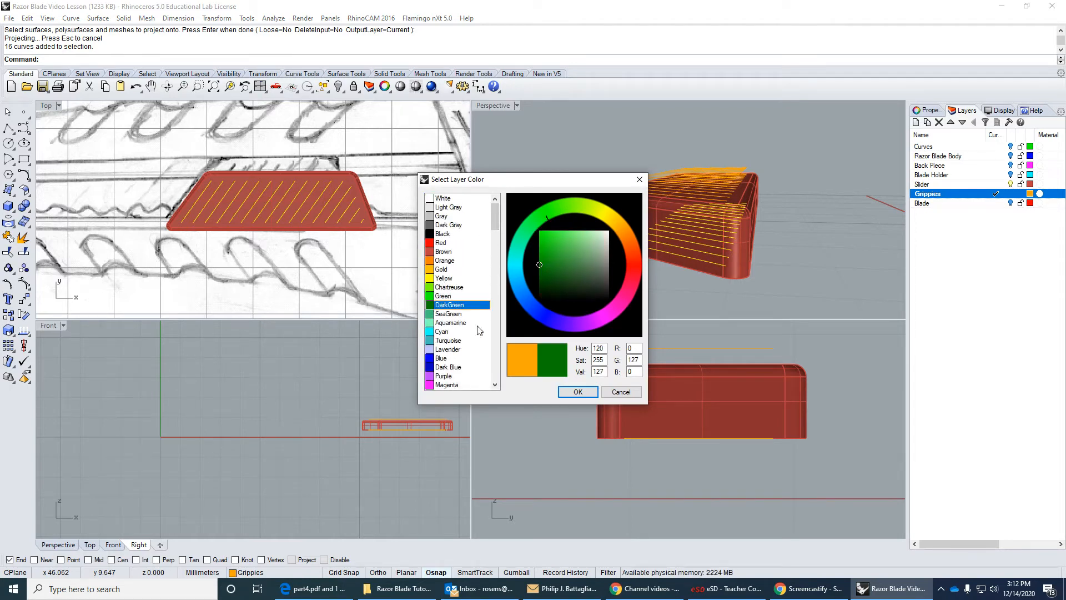
{"action": "left_click", "coordinate": [577, 391]}
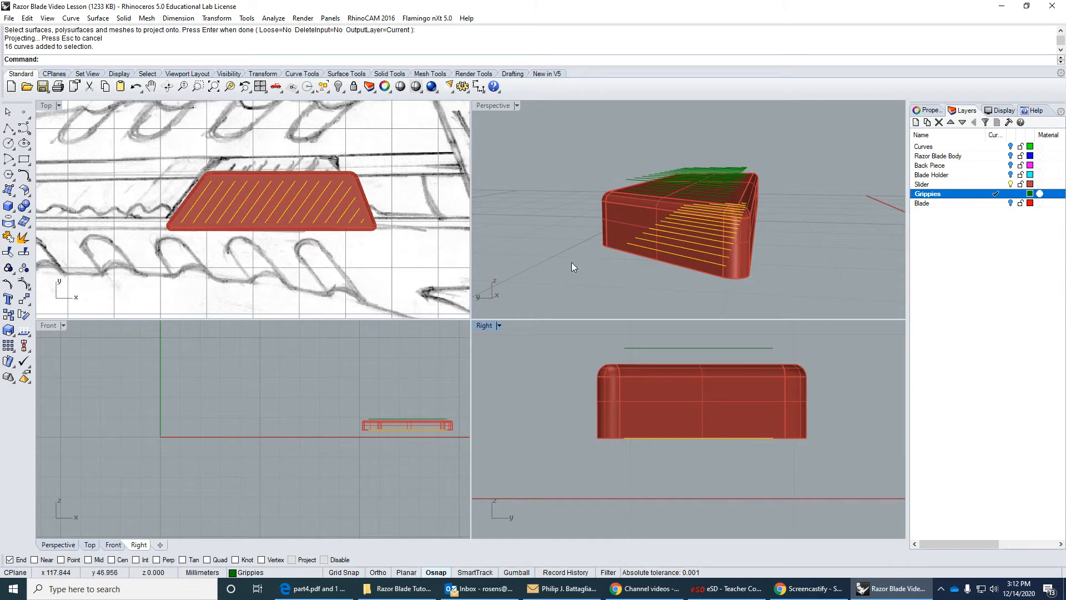
Delete the projected grip lines on the underside of the slider button, keeping the Grippies layer.
{"action": "key", "text": "Delete"}
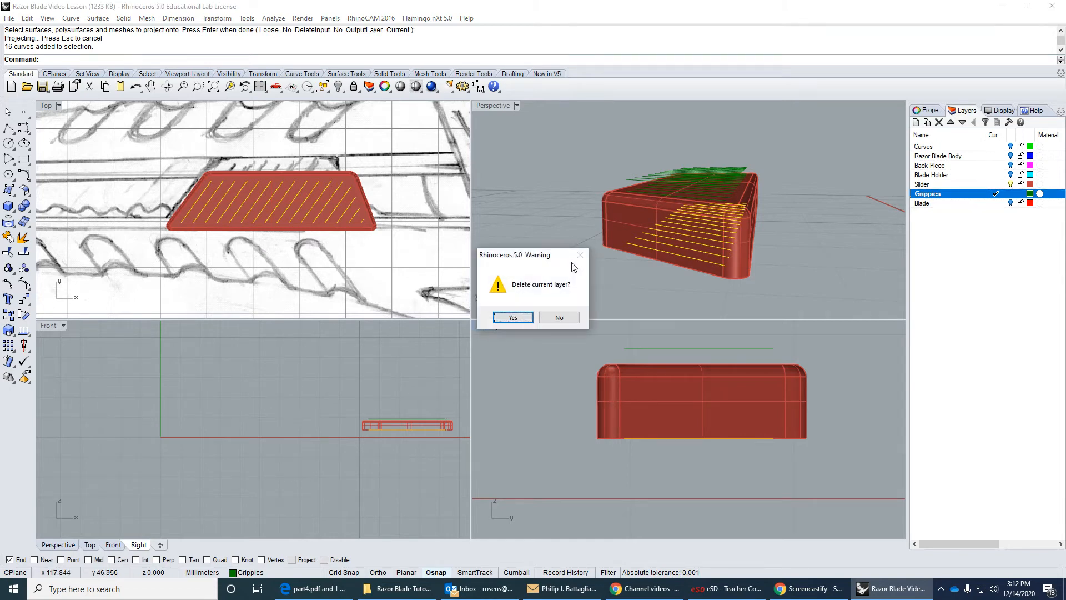
{"action": "left_click", "coordinate": [559, 317]}
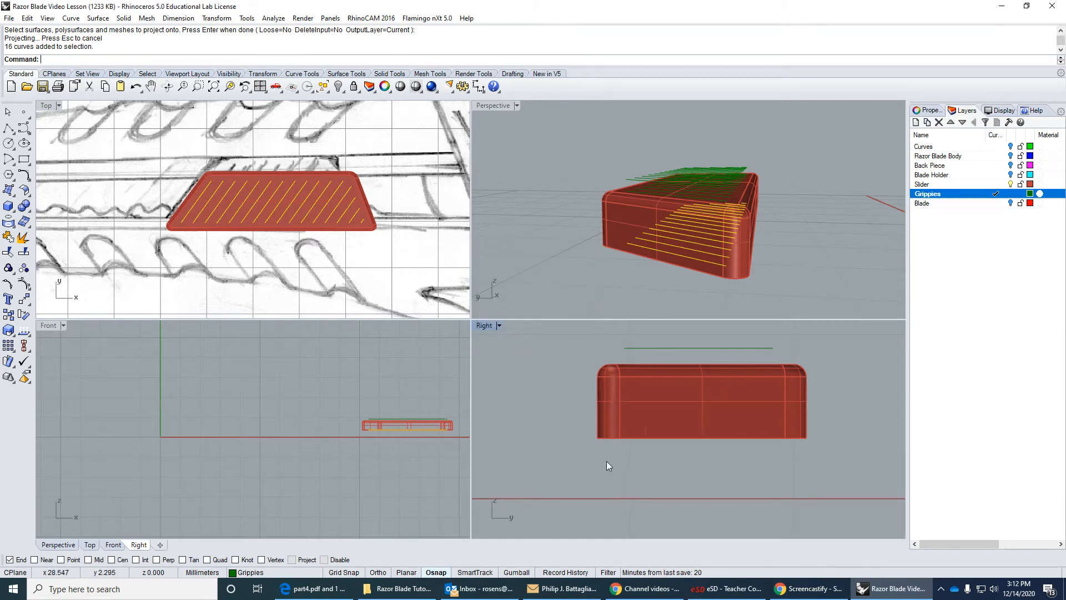
{"action": "left_click_drag", "start_coordinate": [606, 461], "coordinate": [805, 428]}
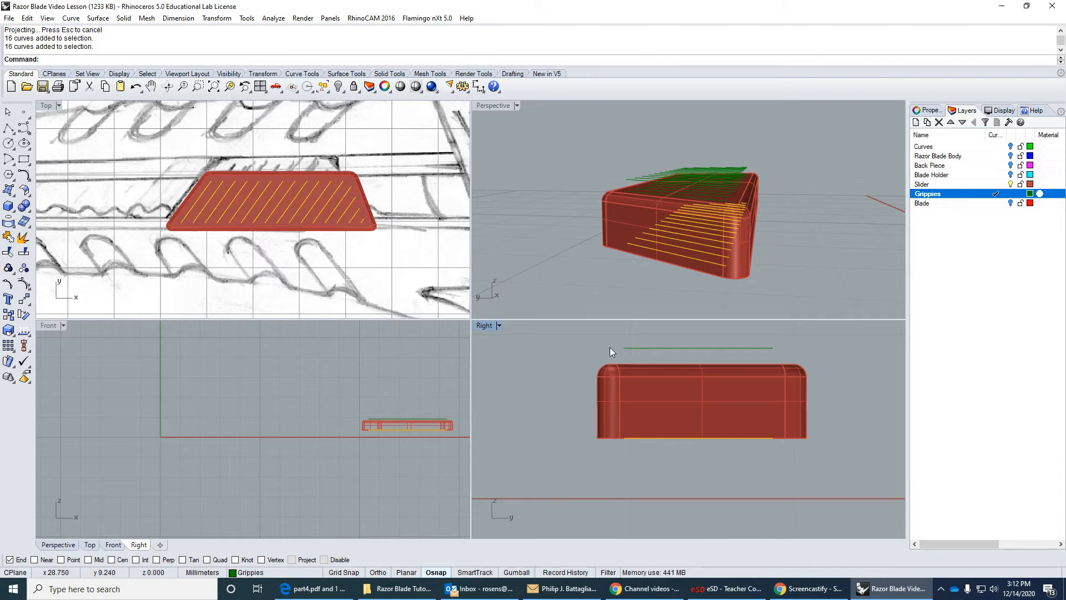
{"action": "key", "text": "Delete"}
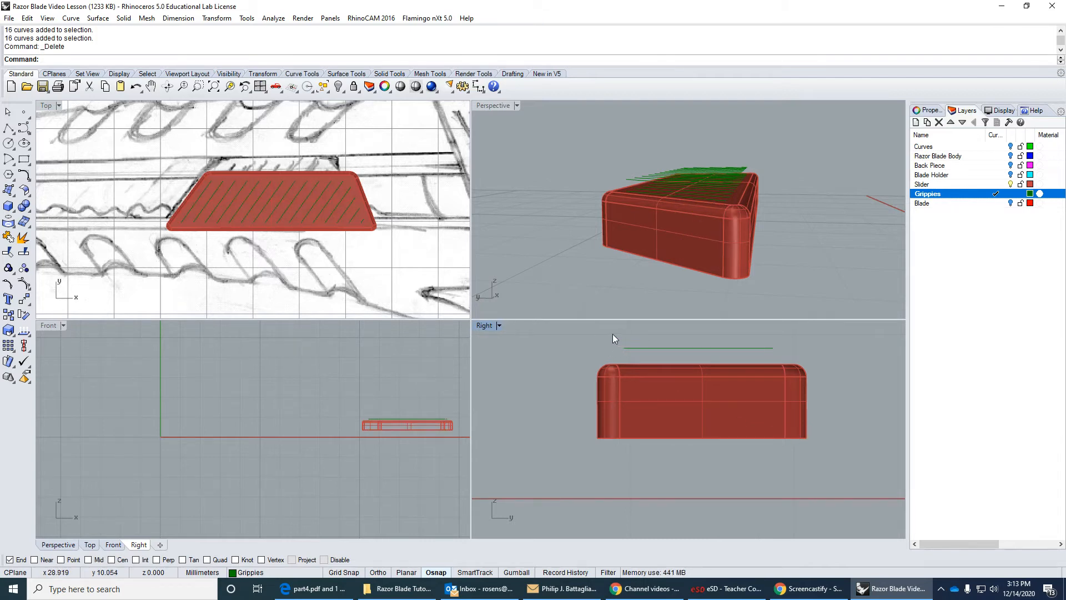
Delete the original grip lines floating above the slider button, leaving the projected ones on its top face.
{"action": "left_click_drag", "start_coordinate": [612, 337], "coordinate": [798, 355]}
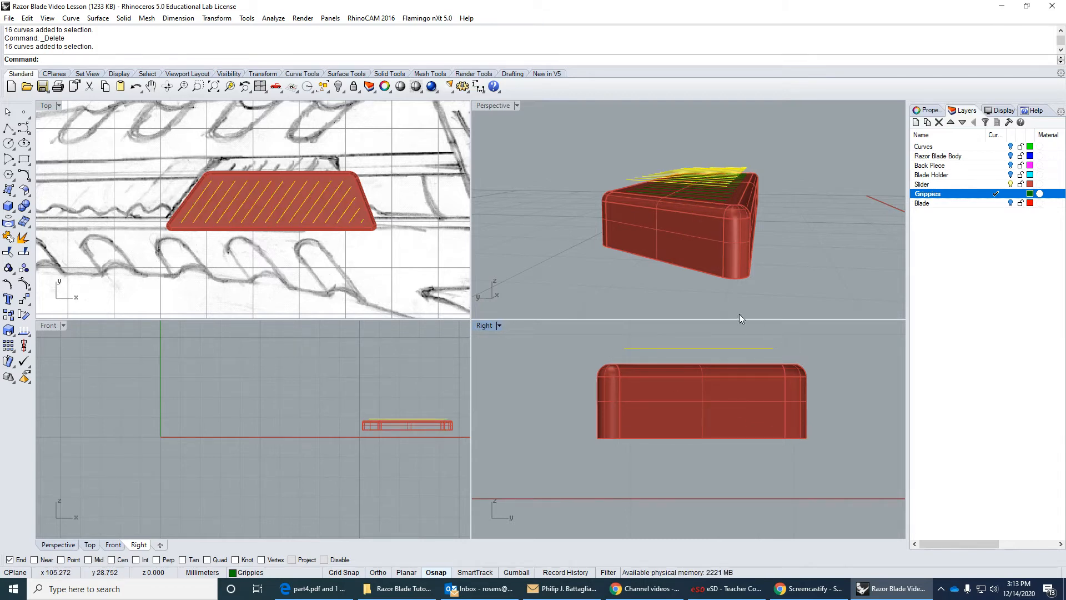
{"action": "key", "text": "Delete"}
{"action": "right_click_drag", "start_coordinate": [780, 178], "coordinate": [693, 247]}
{"action": "scroll", "coordinate": [642, 239], "scroll_direction": "down", "scroll_amount": 4}
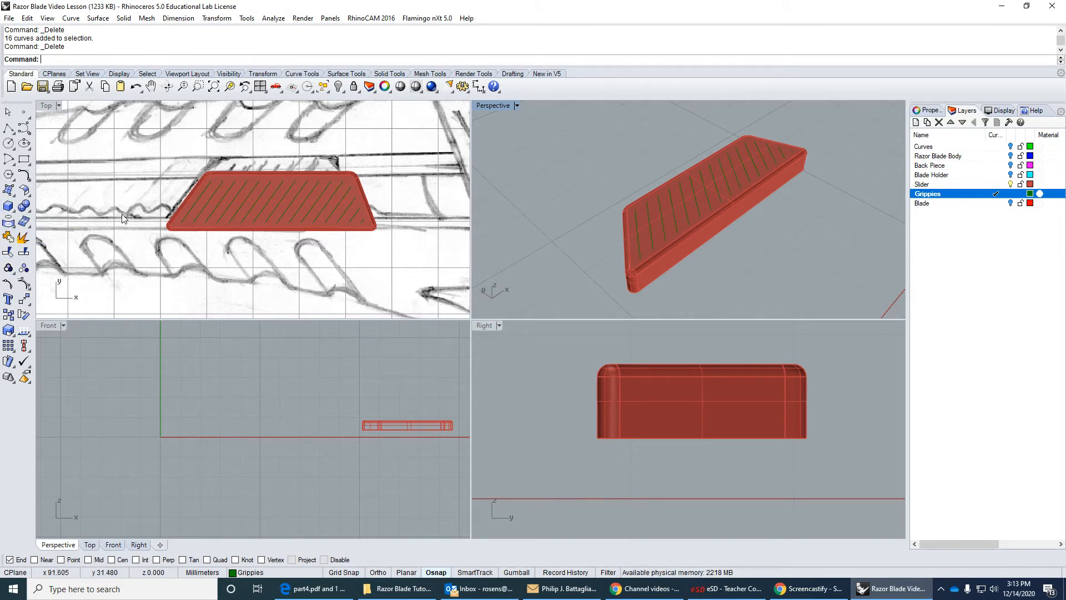
Create a round-capped pipe along the leftmost grip line with a start and end radius of 0.5 mm.
{"action": "left_click", "coordinate": [11, 207]}
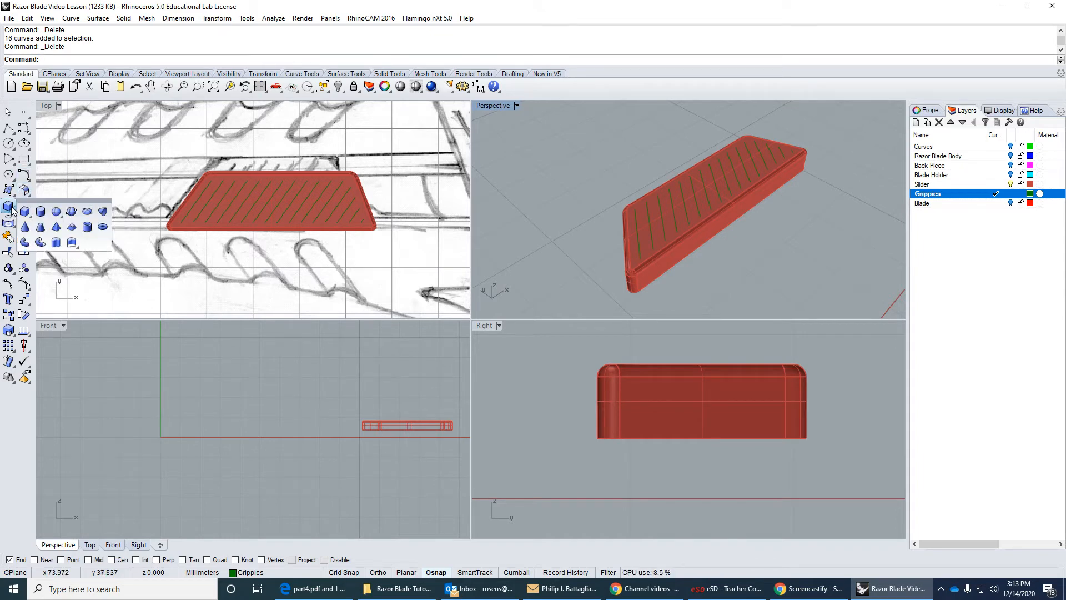
{"action": "left_click", "coordinate": [40, 243]}
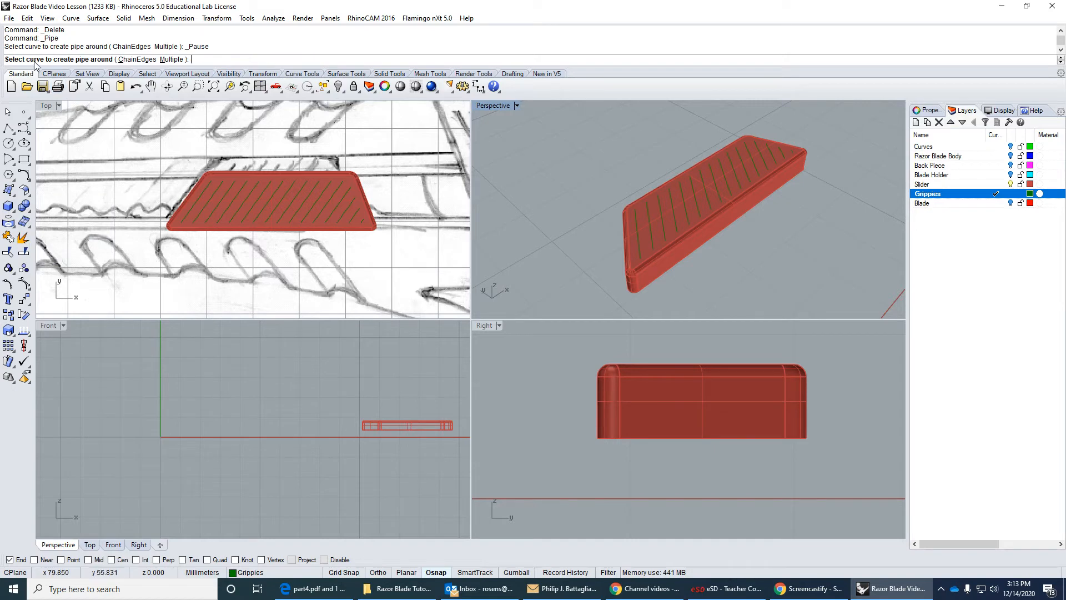
{"action": "scroll", "coordinate": [172, 232], "scroll_direction": "up", "scroll_amount": 8}
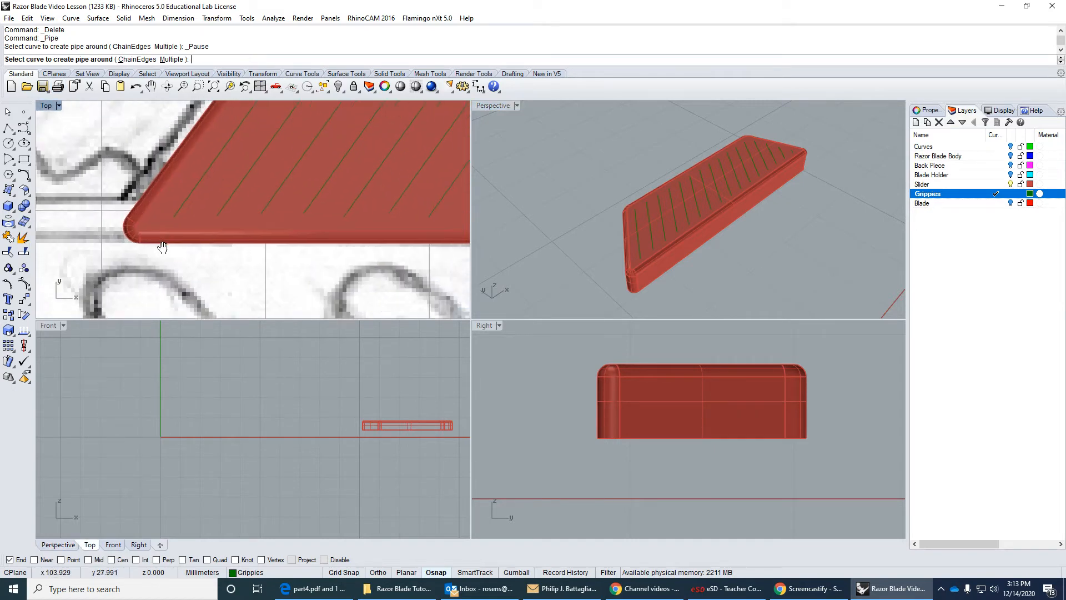
{"action": "left_click", "coordinate": [128, 286]}
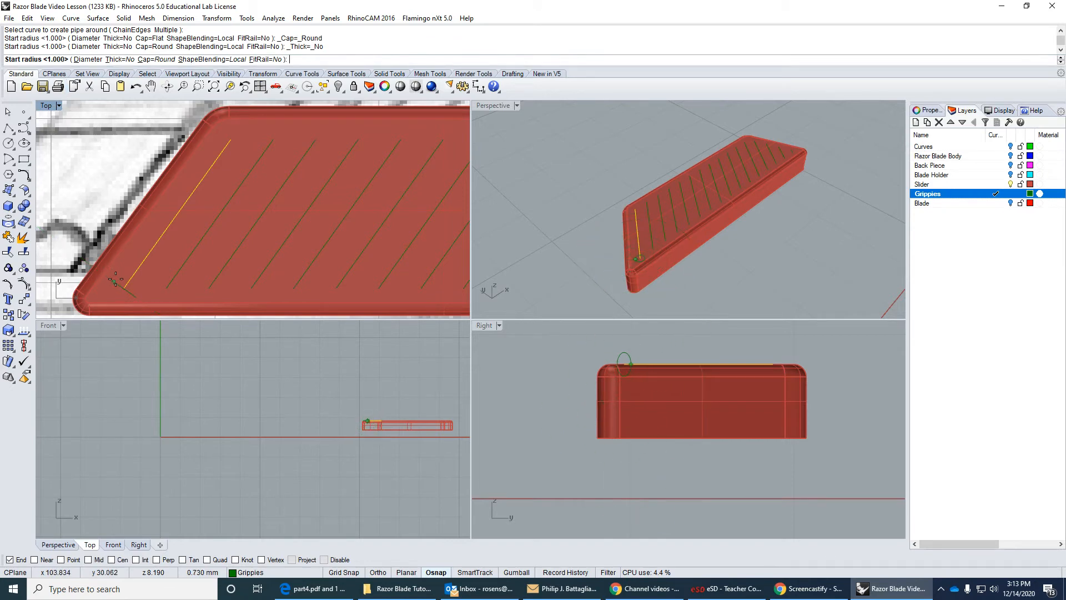
{"action": "scroll", "coordinate": [126, 289], "scroll_direction": "up", "scroll_amount": 2}
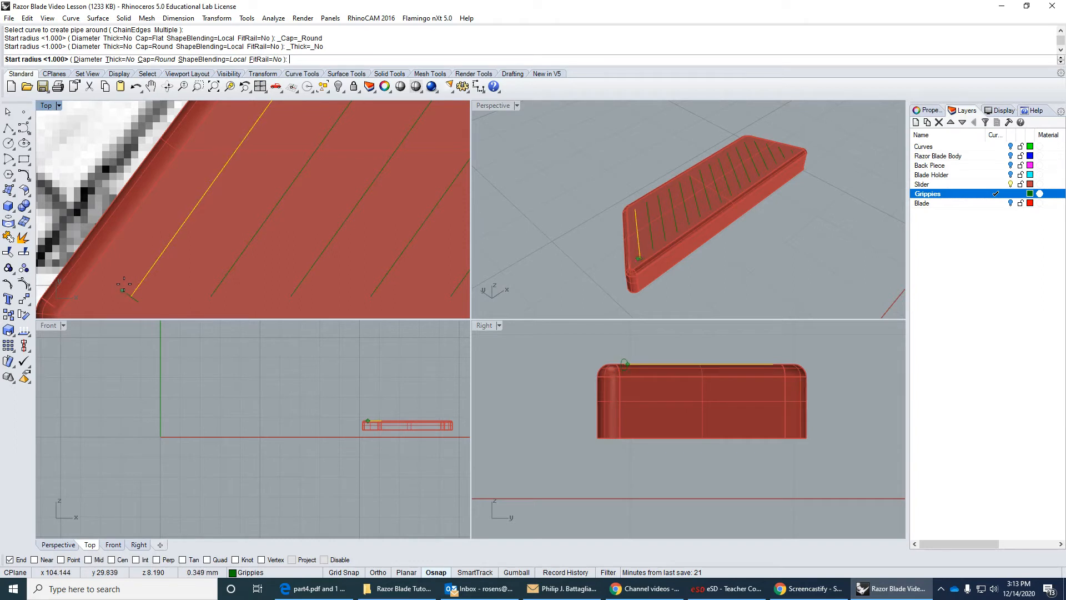
{"action": "scroll", "coordinate": [124, 285], "scroll_direction": "up", "scroll_amount": 2}
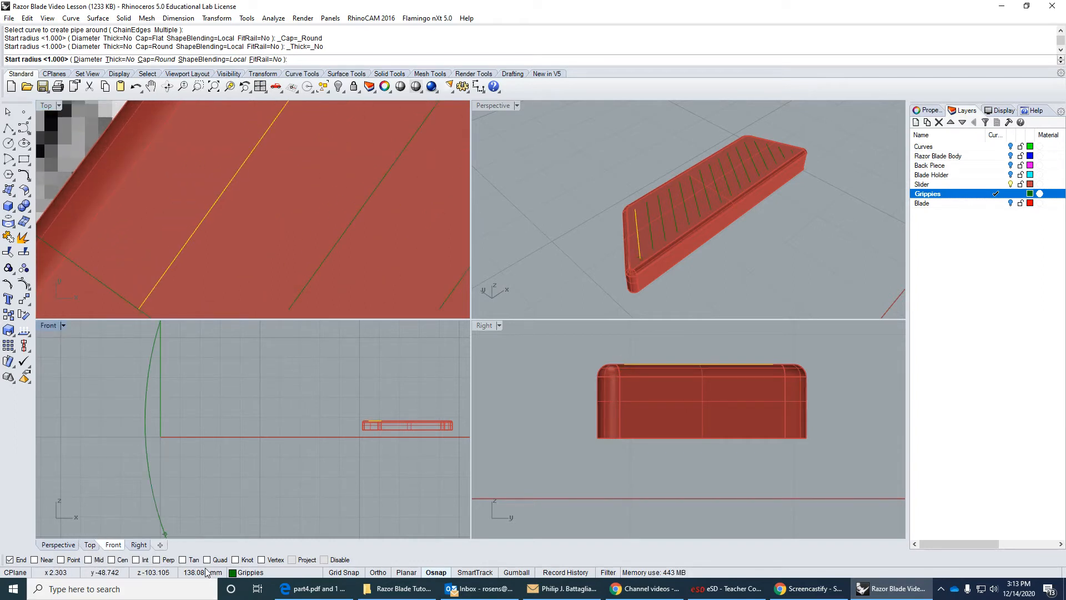
{"action": "scroll", "coordinate": [135, 219], "scroll_direction": "down", "scroll_amount": 3}
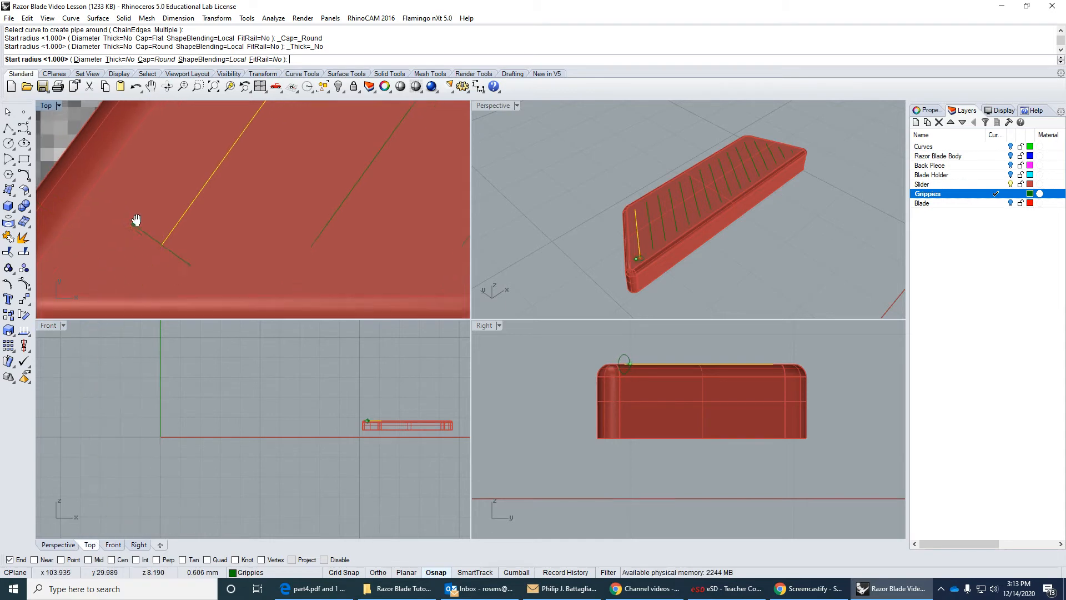
{"action": "scroll", "coordinate": [148, 233], "scroll_direction": "up", "scroll_amount": 3}
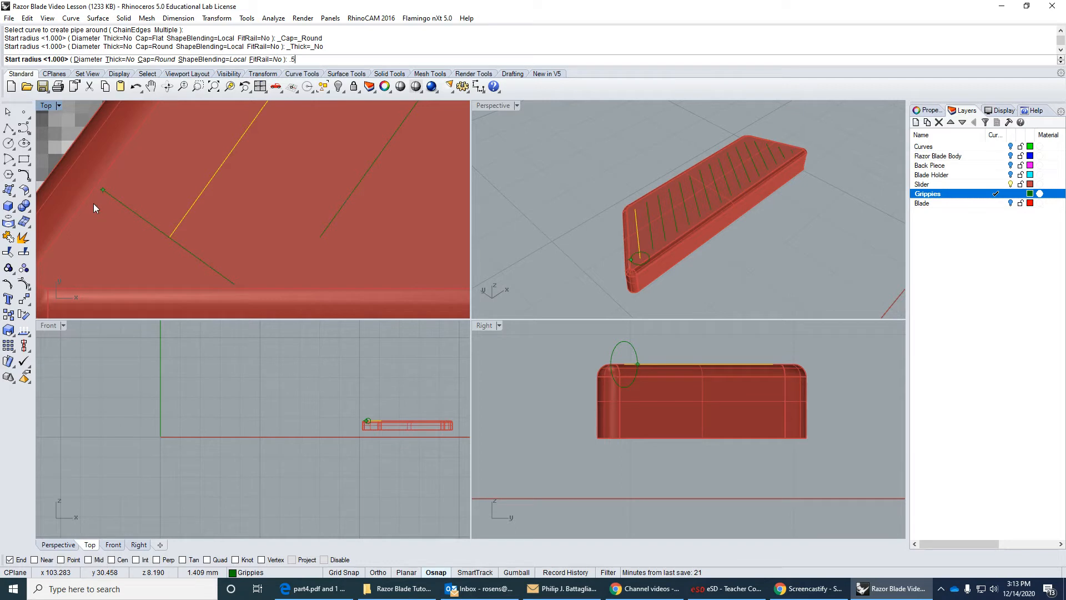
{"action": "key", "text": "Return"}
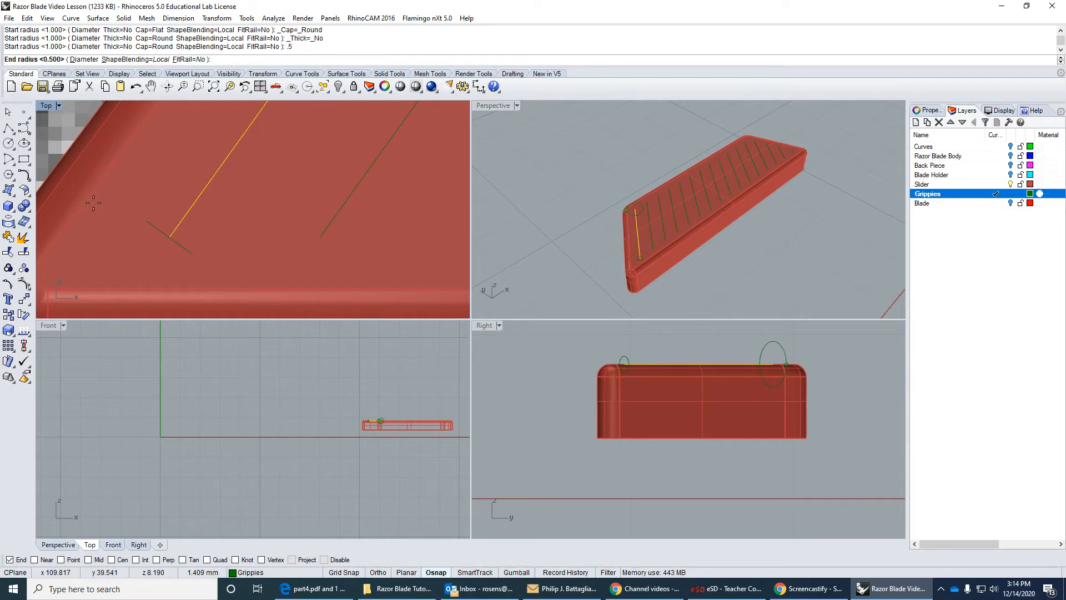
{"action": "scroll", "coordinate": [93, 204], "scroll_direction": "down", "scroll_amount": 8}
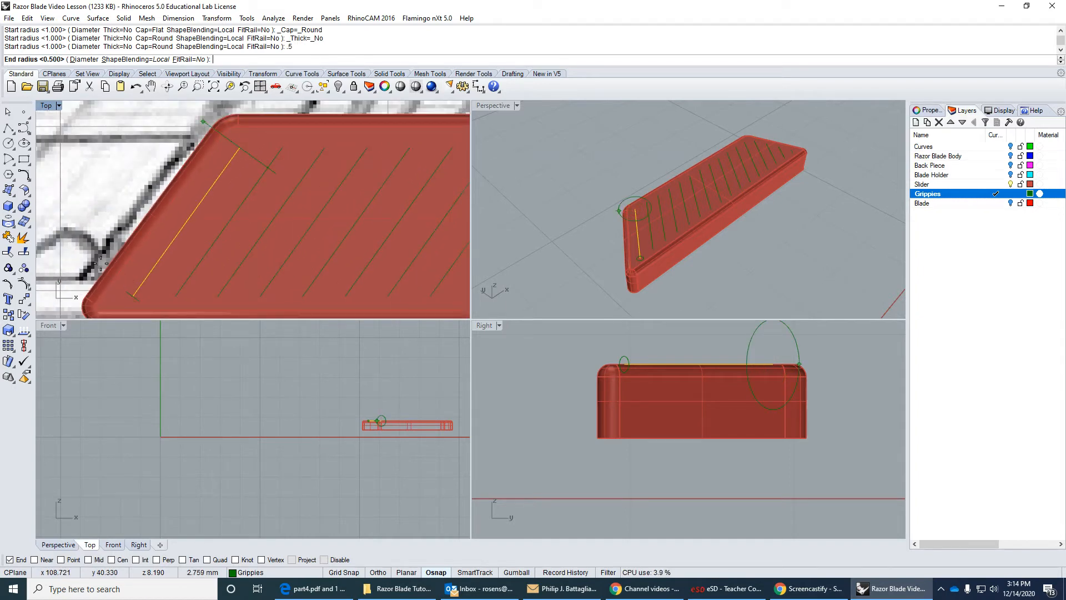
{"action": "key", "text": "Return"}
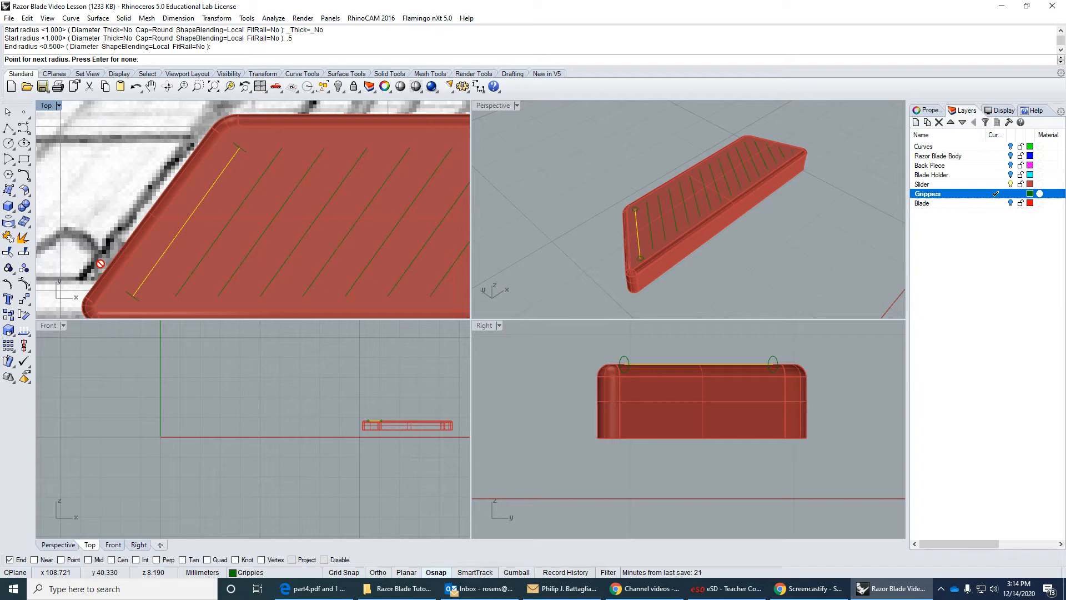
{"action": "key", "text": "Return"}
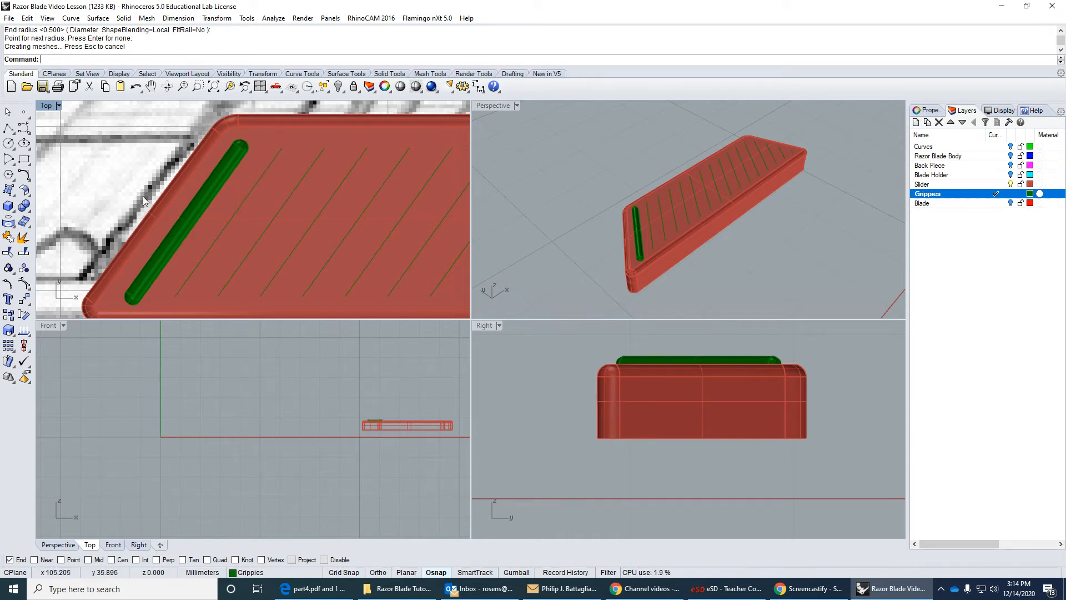
Create round-capped pipes of 0.5 mm radius along the second and third grip lines from the left.
{"action": "key", "text": "Return"}
{"action": "left_click", "coordinate": [226, 230]}
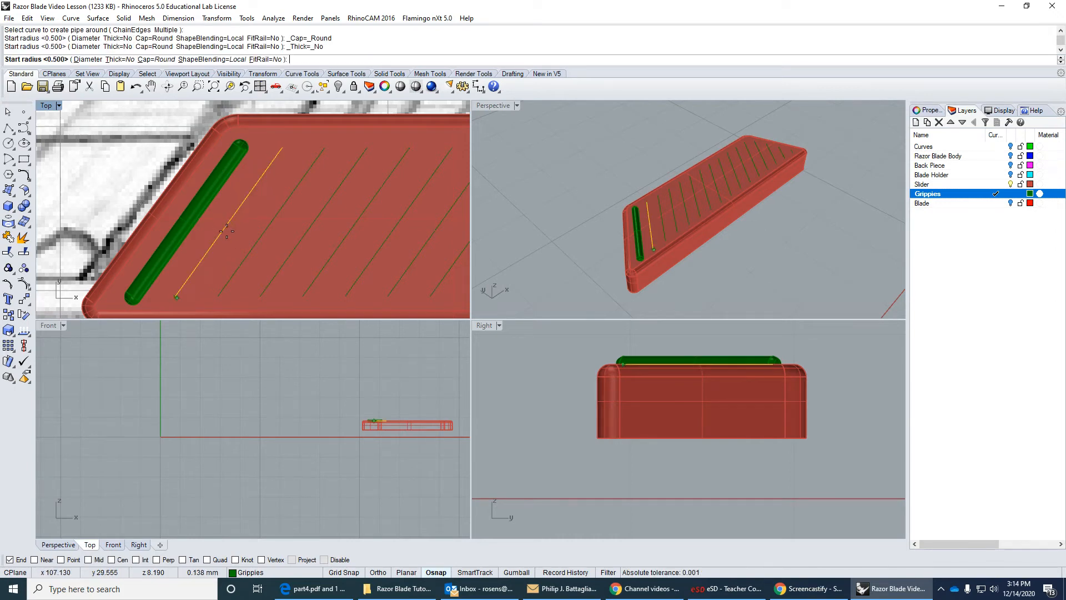
{"action": "key", "text": "Return"}
{"action": "key", "text": "Return"}
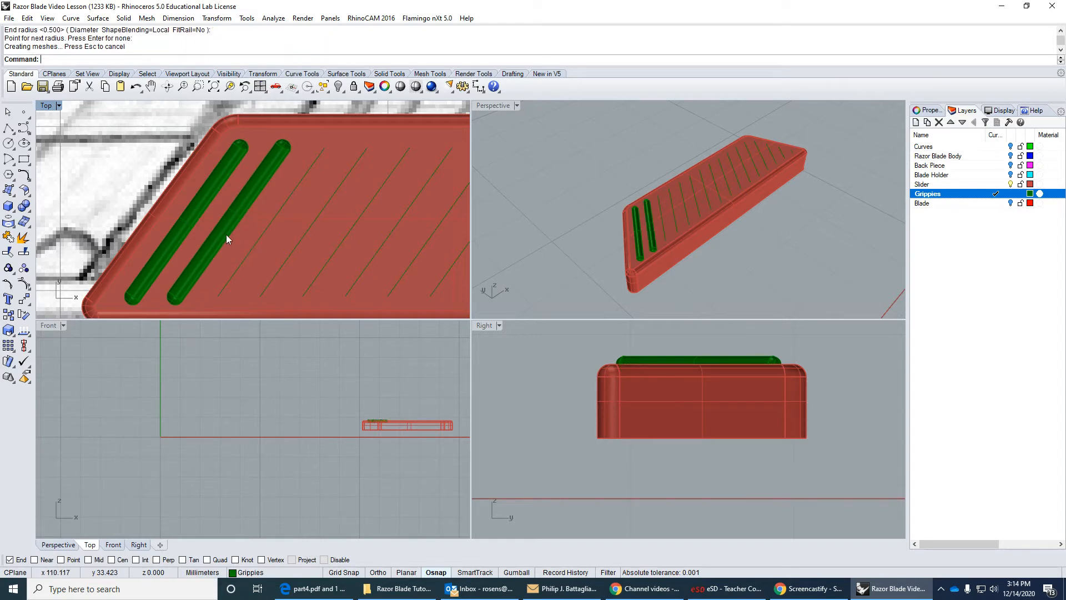
{"action": "key", "text": "Return"}
{"action": "left_click", "coordinate": [255, 245]}
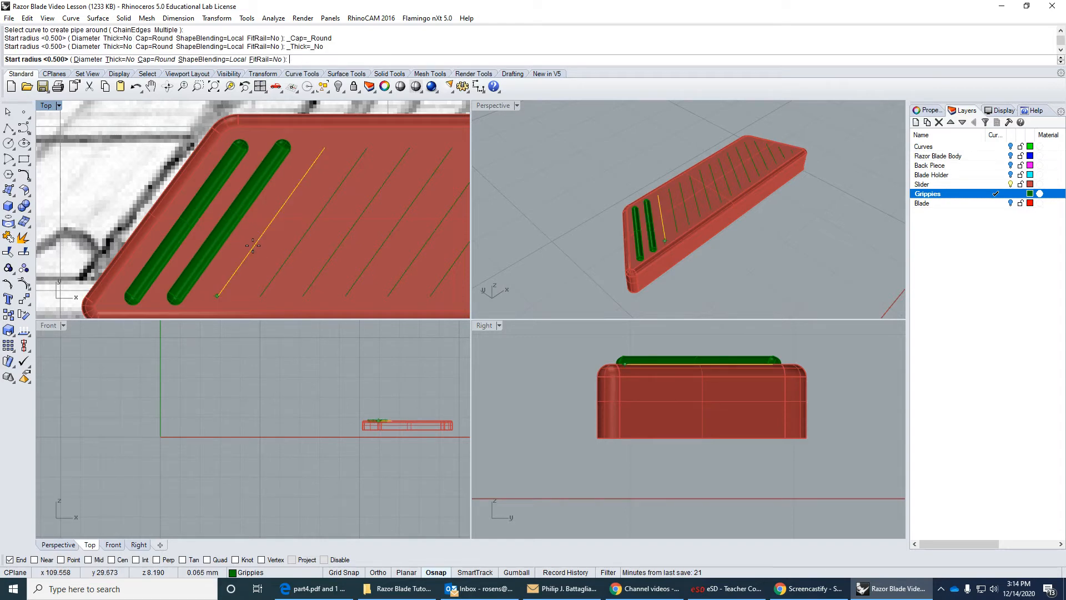
{"action": "key", "text": "Return"}
{"action": "key", "text": "Return"}
{"action": "key", "text": "Return"}
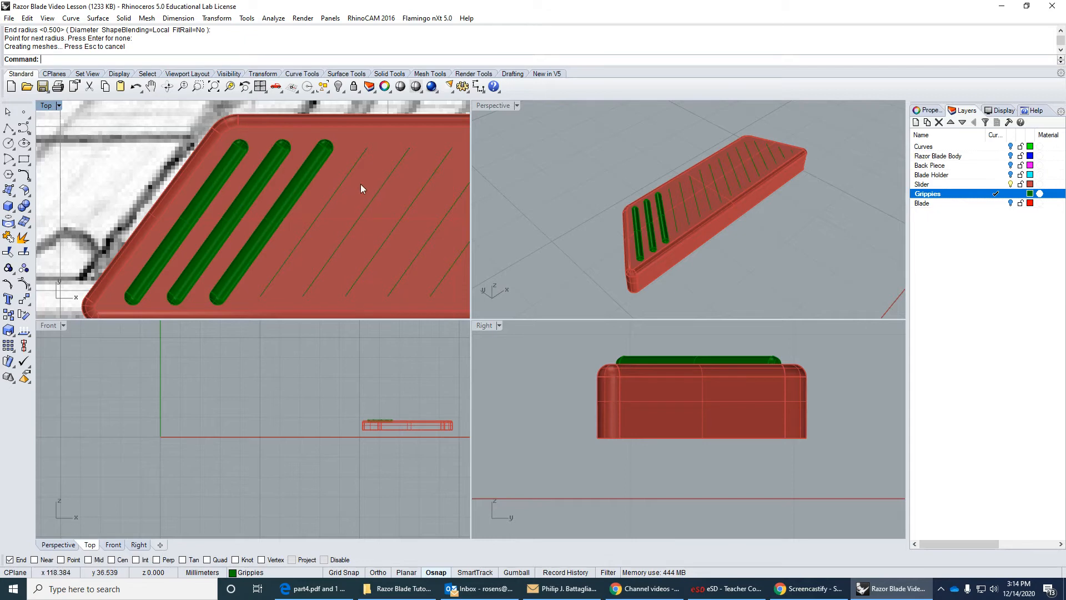
{"action": "scroll", "coordinate": [361, 189], "scroll_direction": "down", "scroll_amount": 3}
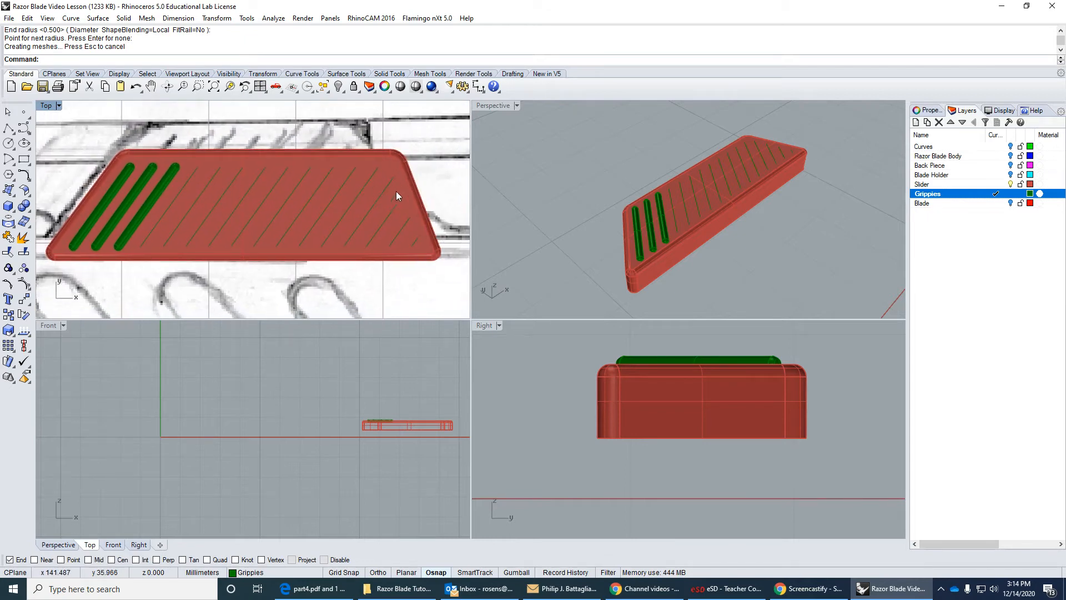
Create round-capped pipes of 0.5 mm radius along the fourth and fifth grip lines from the left.
{"action": "left_click", "coordinate": [168, 210]}
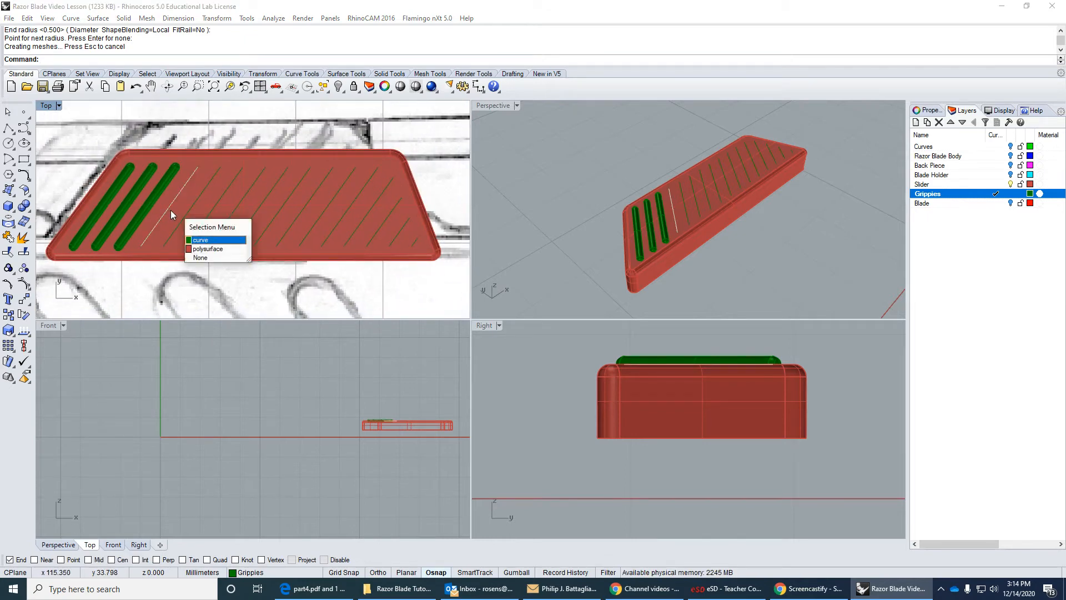
{"action": "left_click", "coordinate": [206, 232]}
{"action": "key", "text": "Return"}
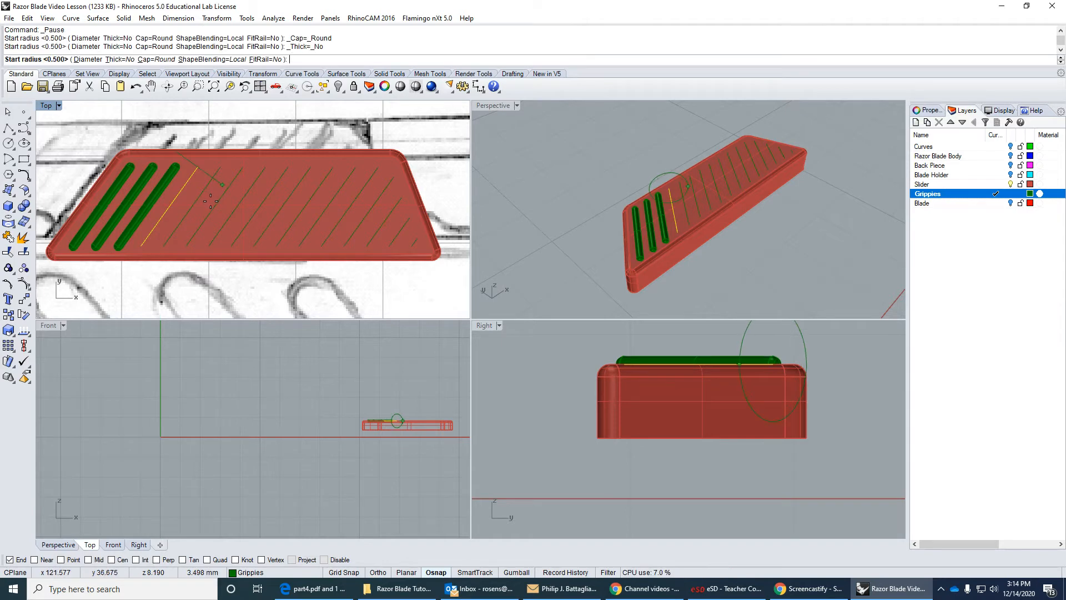
{"action": "key", "text": "Return"}
{"action": "key", "text": "Return"}
{"action": "key", "text": "Return"}
{"action": "key", "text": "Escape"}
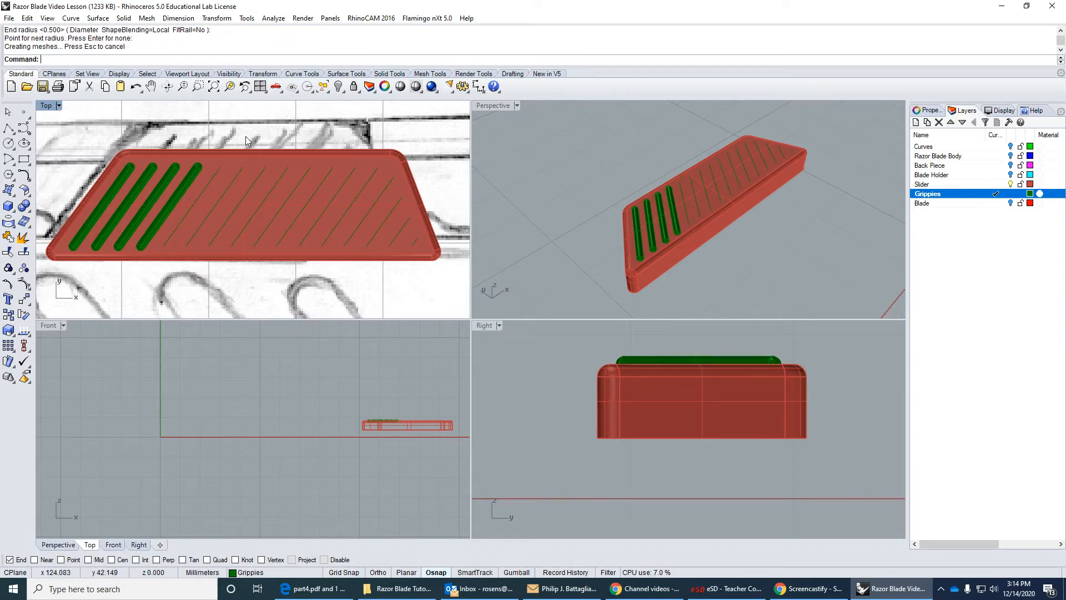
{"action": "key", "text": "Return"}
{"action": "left_click", "coordinate": [212, 177]}
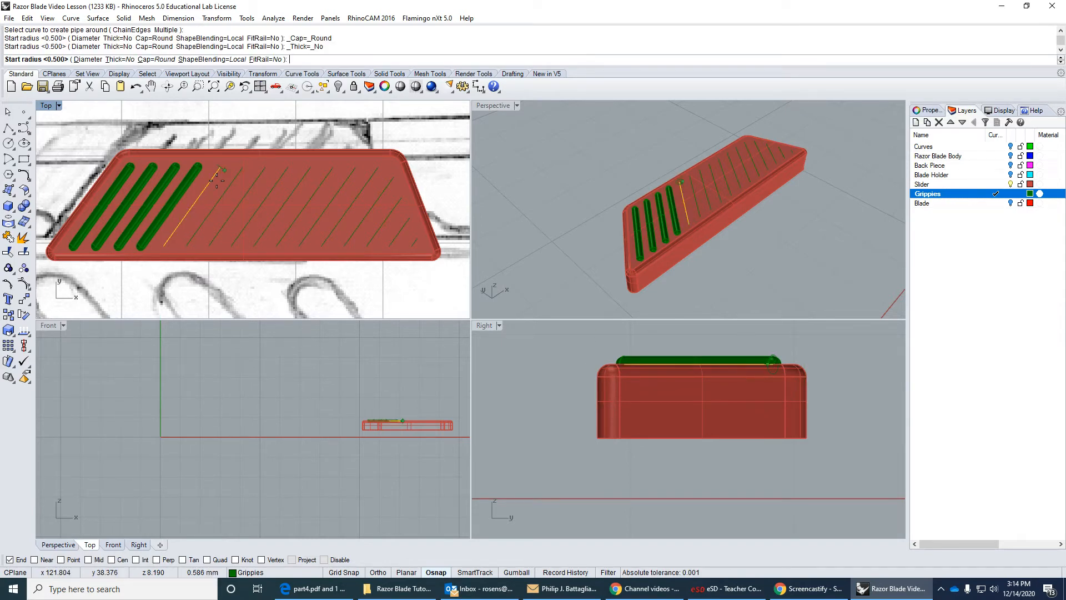
{"action": "key", "text": "Return"}
{"action": "key", "text": "Return"}
{"action": "key", "text": "Return"}
Create round-capped pipes of 0.5 mm radius along the sixth and seventh grip lines from the left.
{"action": "key", "text": "Return"}
{"action": "left_click", "coordinate": [228, 183]}
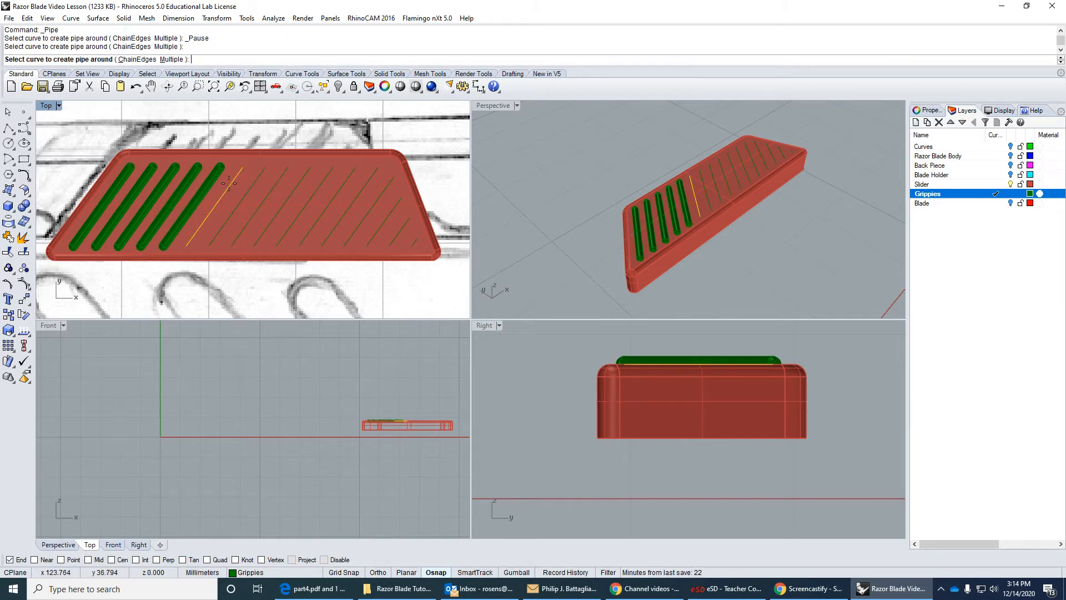
{"action": "key", "text": "Return"}
{"action": "key", "text": "Return"}
{"action": "key", "text": "Return"}
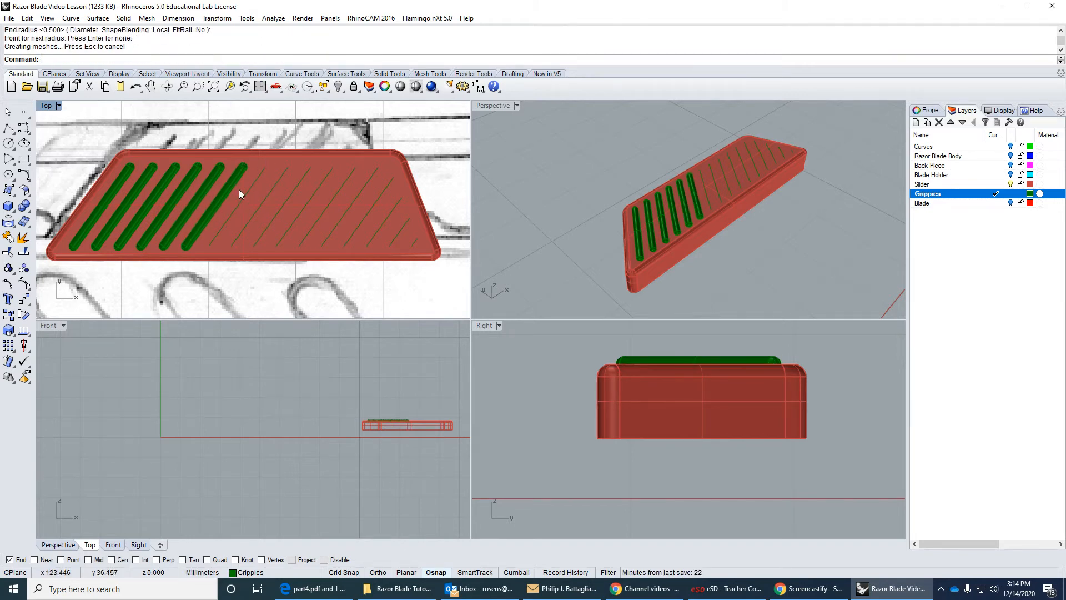
{"action": "left_click", "coordinate": [244, 196]}
{"action": "left_click", "coordinate": [300, 227]}
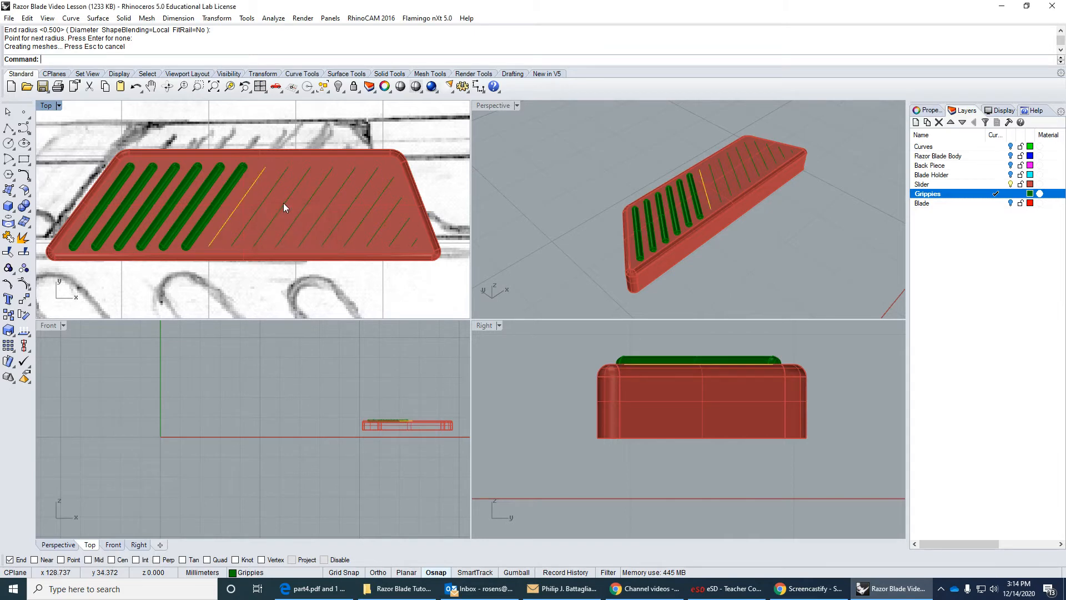
{"action": "key", "text": "Return"}
{"action": "key", "text": "Return"}
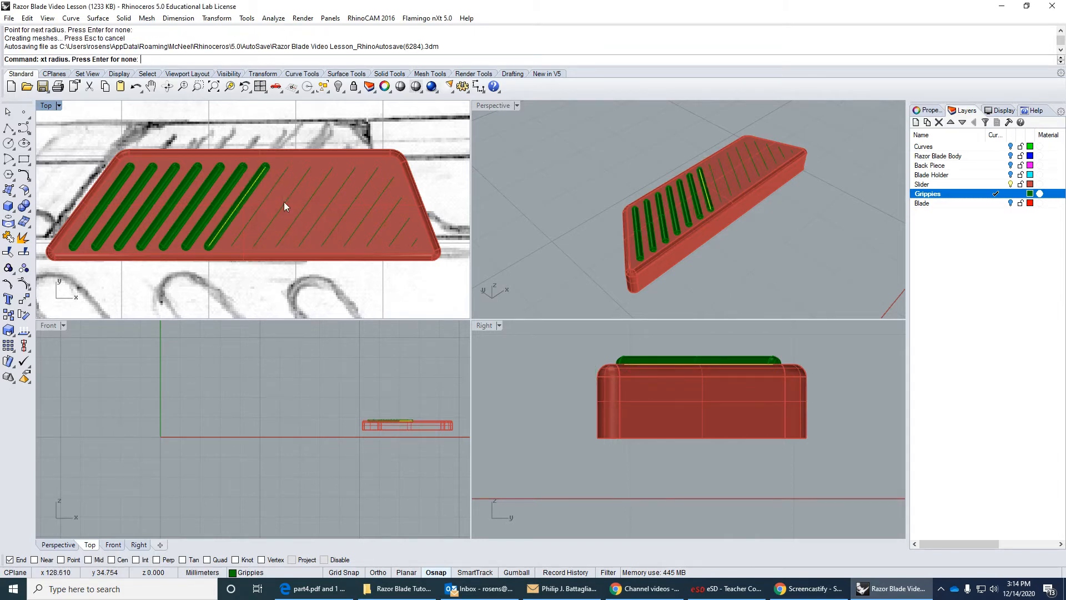
{"action": "key", "text": "Return"}
Create round-capped pipes of 0.5 mm radius along the ninth and the eighth grip lines from the left.
{"action": "left_click", "coordinate": [285, 200]}
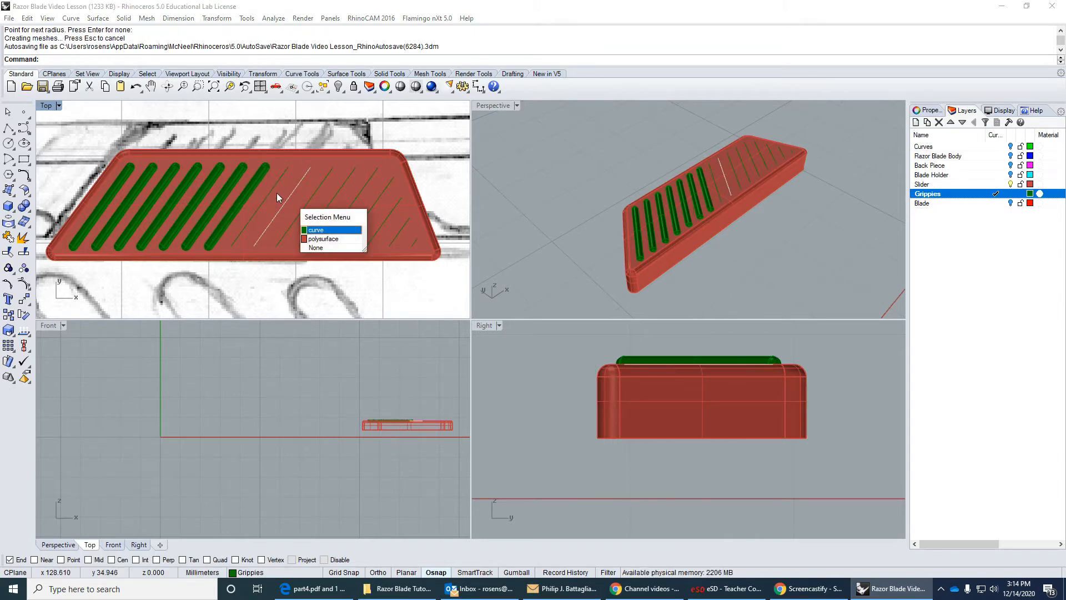
{"action": "left_click", "coordinate": [313, 230]}
{"action": "key", "text": "Return"}
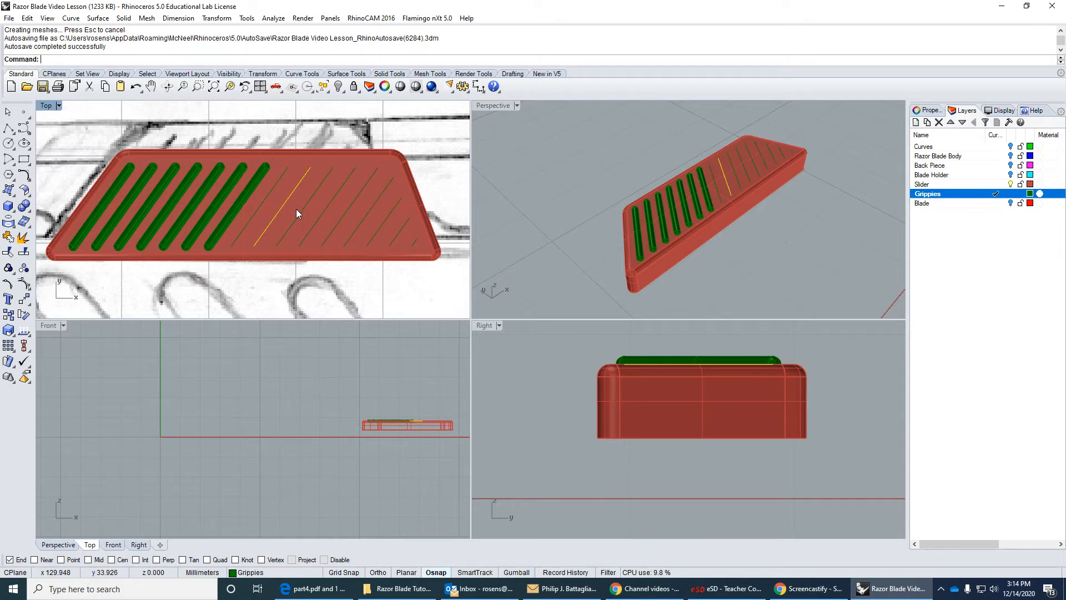
{"action": "key", "text": "Return"}
{"action": "key", "text": "Return"}
{"action": "key", "text": "Return"}
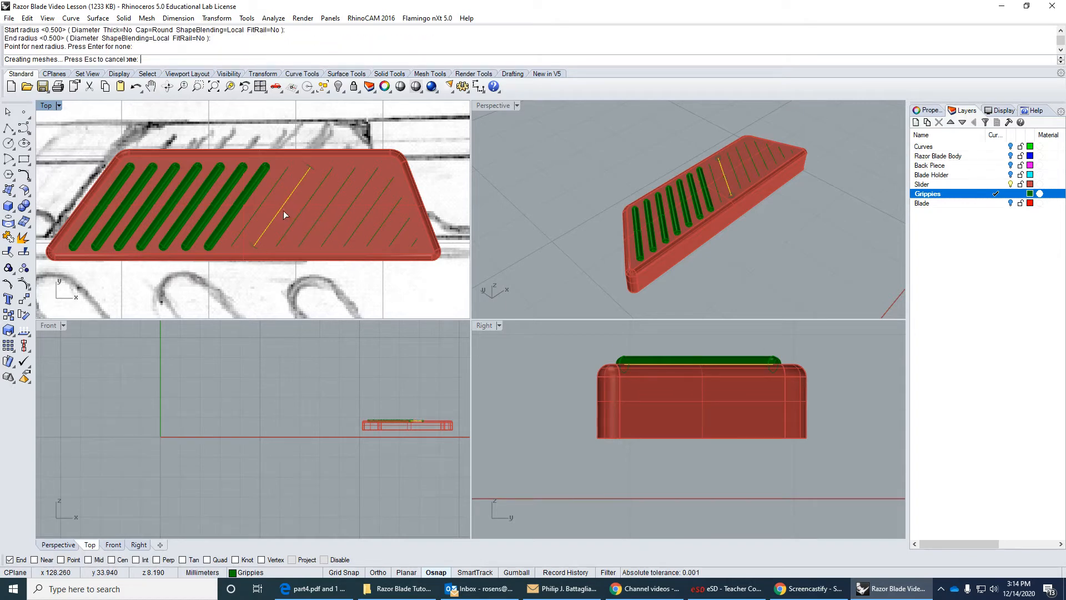
{"action": "left_click", "coordinate": [268, 201]}
{"action": "left_click", "coordinate": [296, 229]}
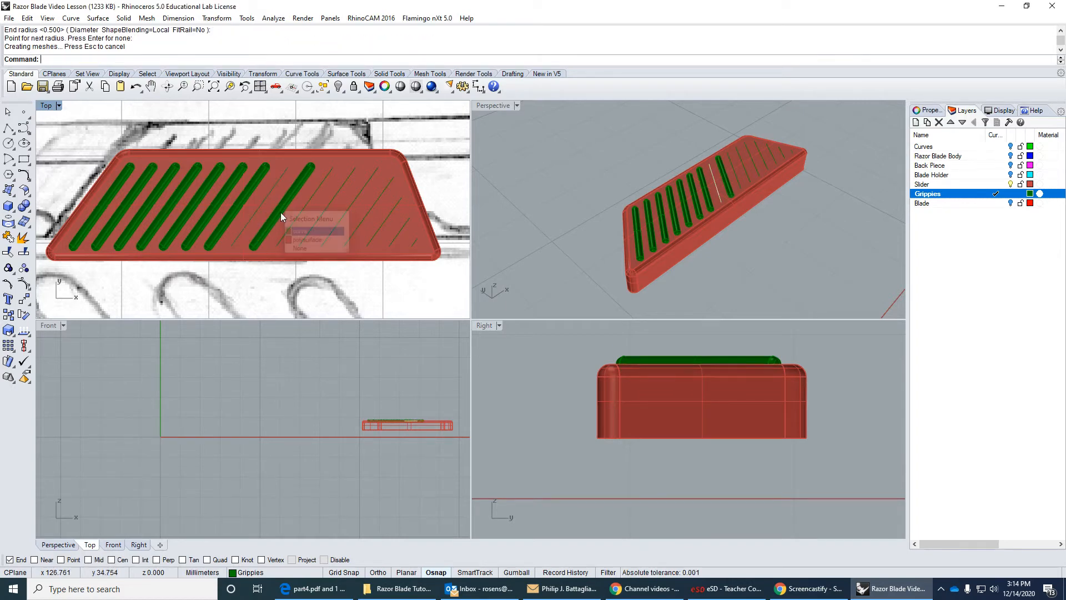
{"action": "key", "text": "Return"}
{"action": "key", "text": "Return"}
{"action": "key", "text": "Return"}
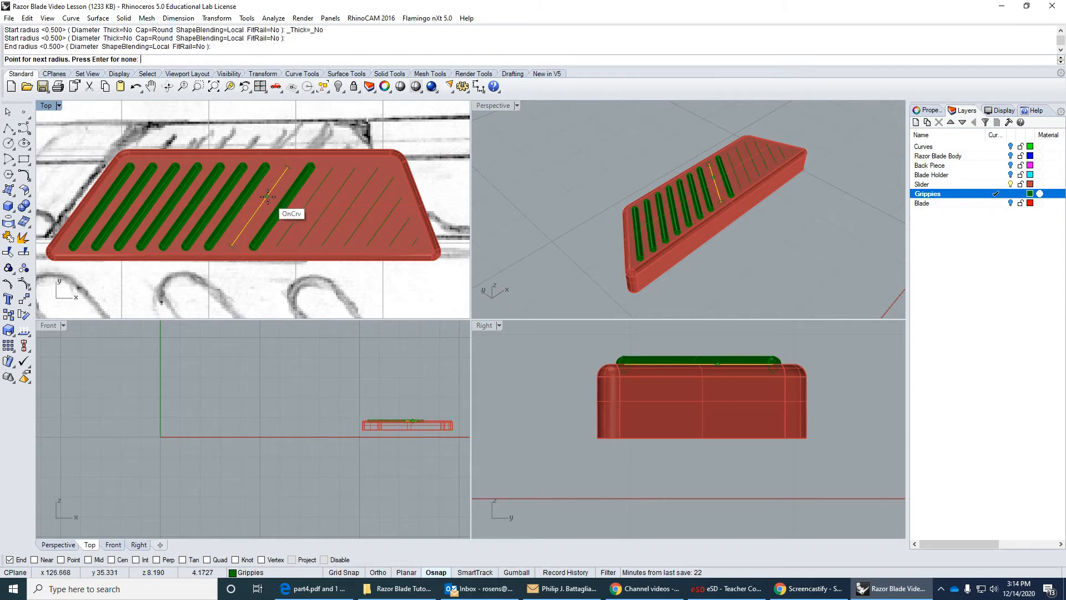
{"action": "key", "text": "Return"}
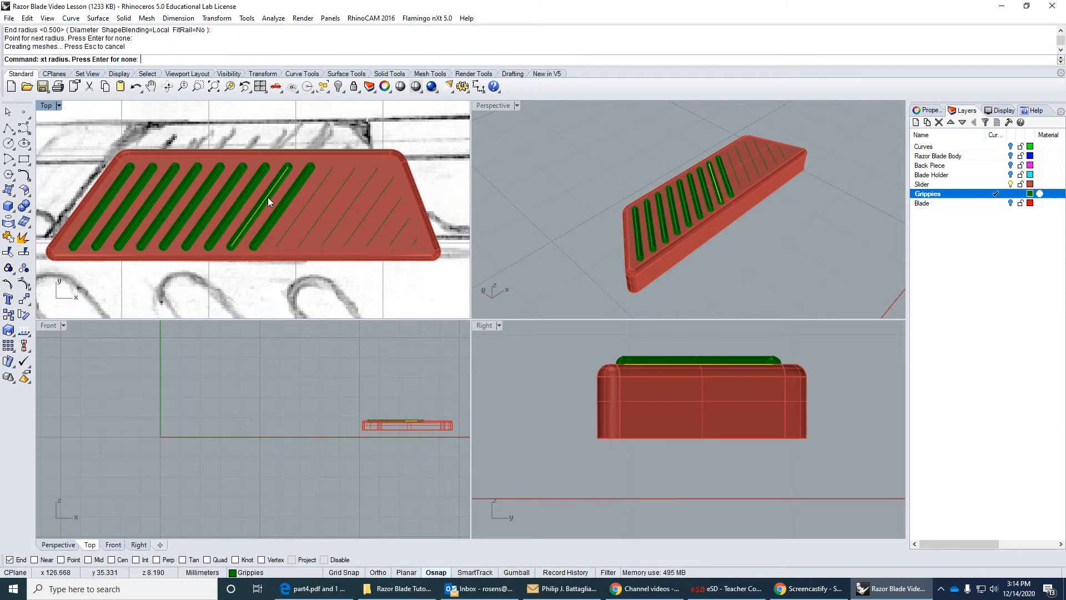
Create round-capped pipes of 0.5 mm radius along the tenth and eleventh grip lines from the left.
{"action": "left_click", "coordinate": [307, 211]}
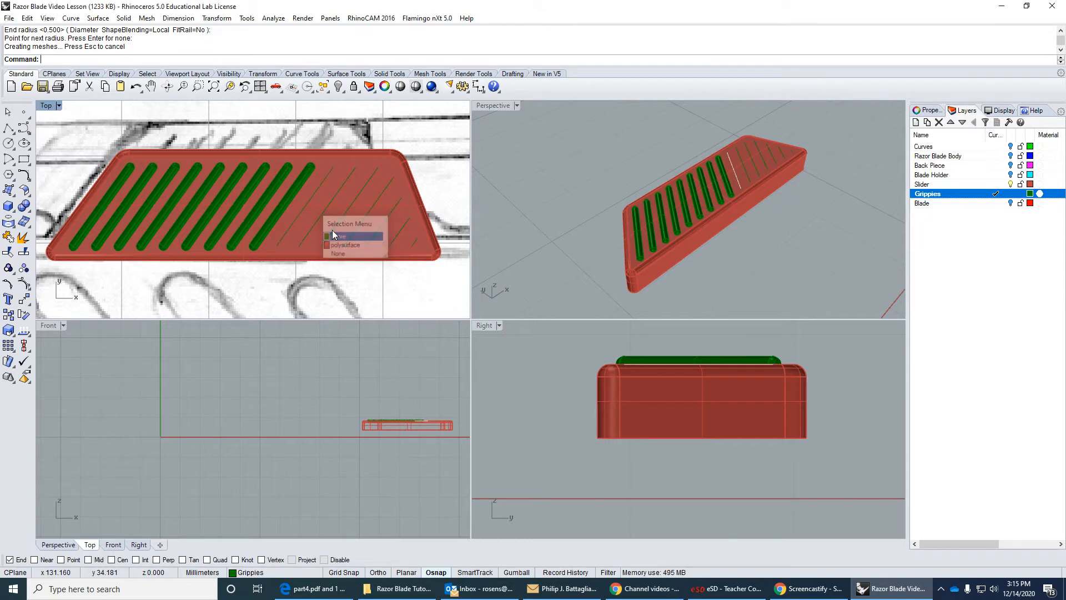
{"action": "left_click", "coordinate": [332, 230]}
{"action": "key", "text": "Return"}
{"action": "key", "text": "Return"}
{"action": "key", "text": "Return"}
{"action": "key", "text": "Return"}
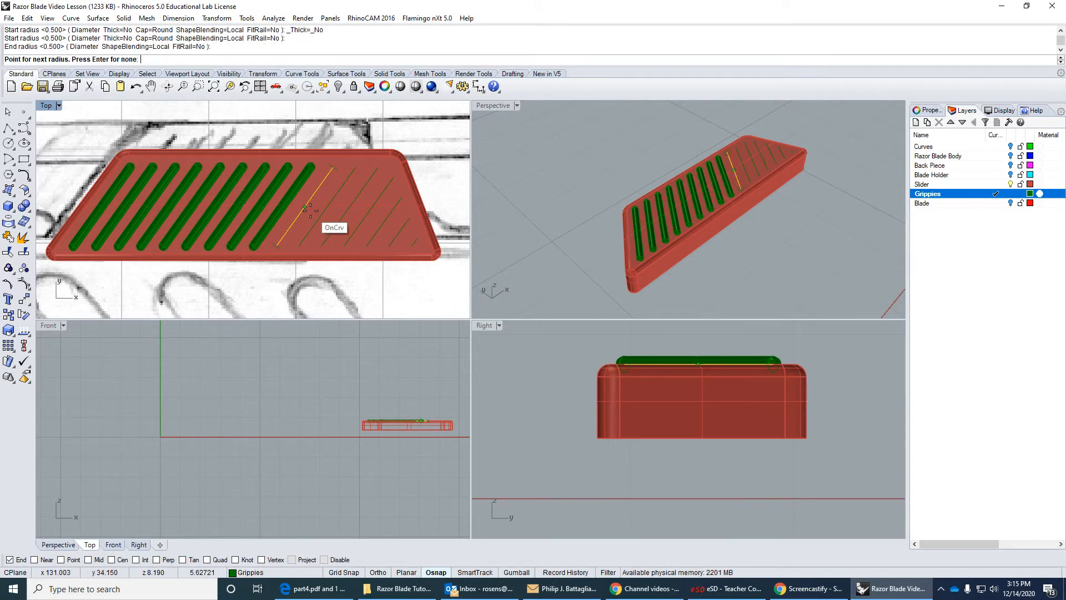
{"action": "left_click", "coordinate": [325, 213]}
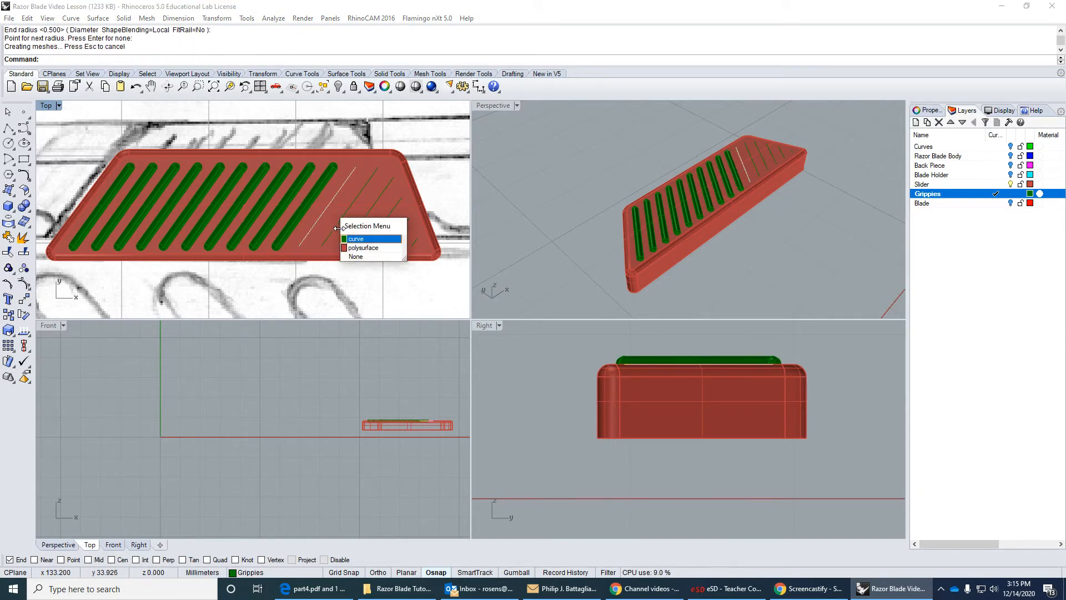
{"action": "left_click", "coordinate": [356, 239]}
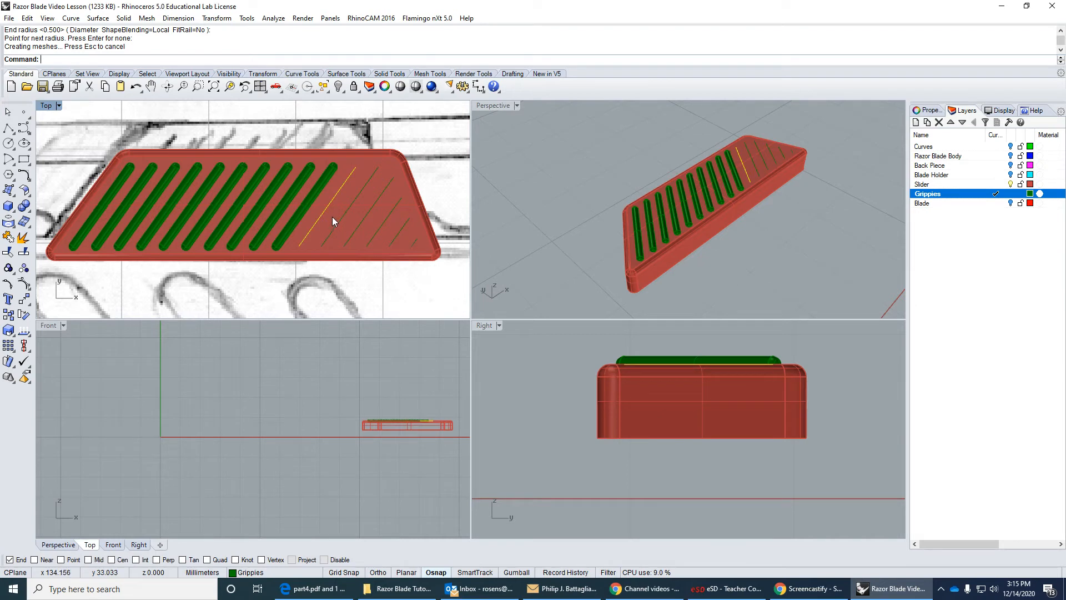
{"action": "key", "text": "Return"}
{"action": "key", "text": "Return"}
{"action": "key", "text": "Return"}
{"action": "key", "text": "Return"}
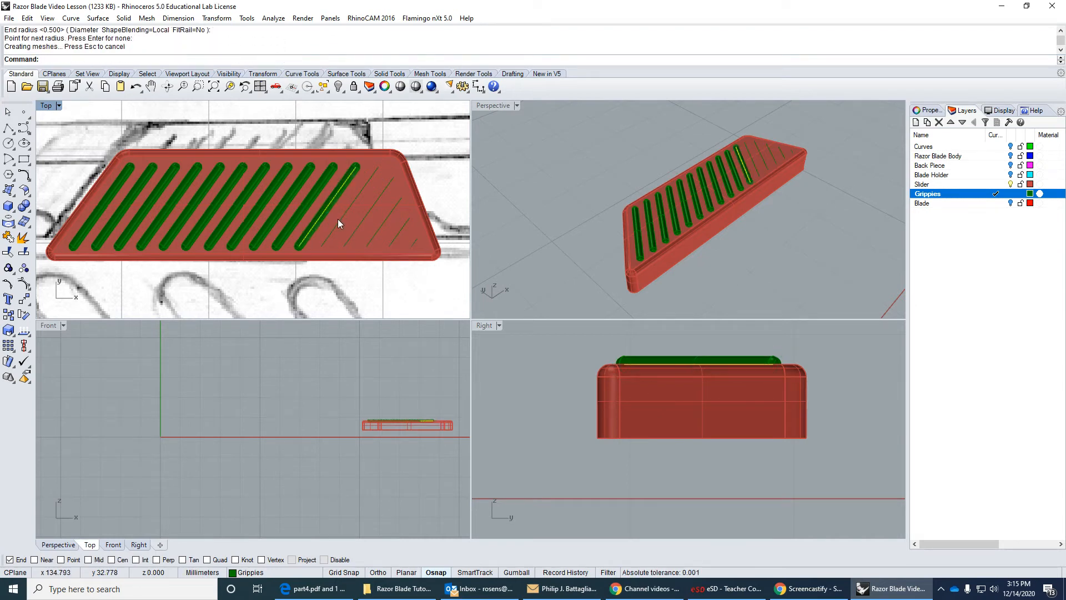
Create round-capped pipes of 0.5 mm radius along the twelfth and thirteenth grip lines from the left.
{"action": "left_click", "coordinate": [341, 221]}
{"action": "left_click", "coordinate": [375, 247]}
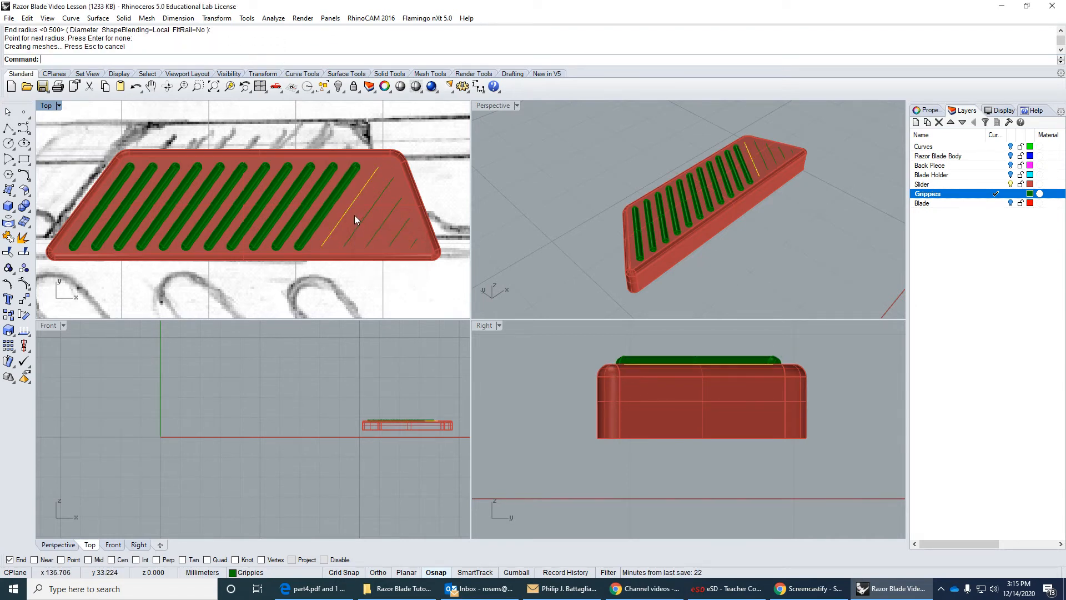
{"action": "key", "text": "Return"}
{"action": "key", "text": "Return"}
{"action": "key", "text": "Return"}
{"action": "key", "text": "Return"}
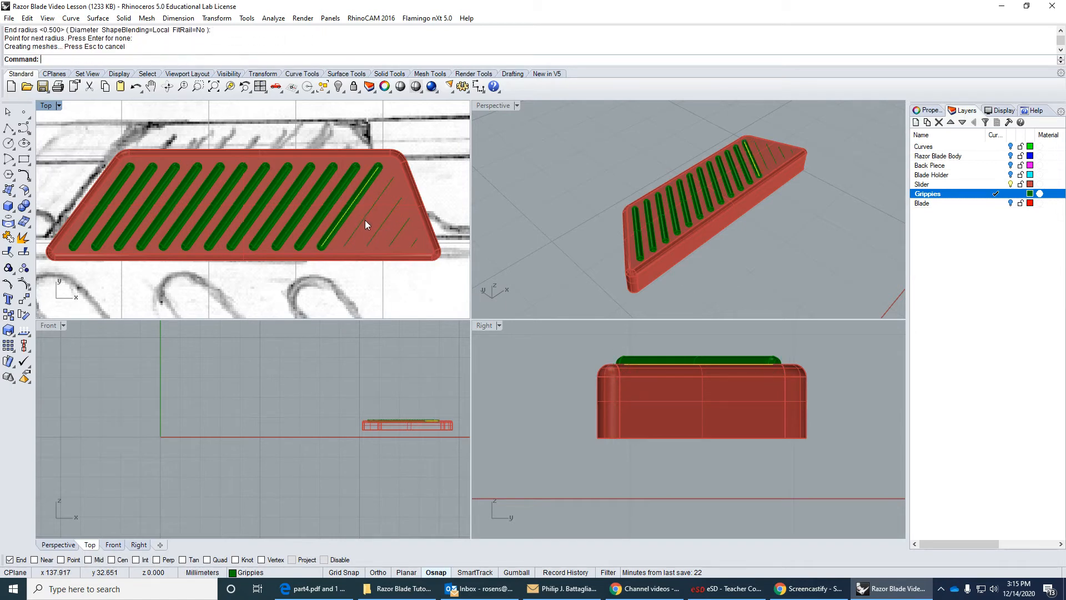
{"action": "left_click", "coordinate": [364, 221]}
{"action": "left_click", "coordinate": [397, 251]}
{"action": "key", "text": "Return"}
{"action": "key", "text": "Return"}
{"action": "key", "text": "Return"}
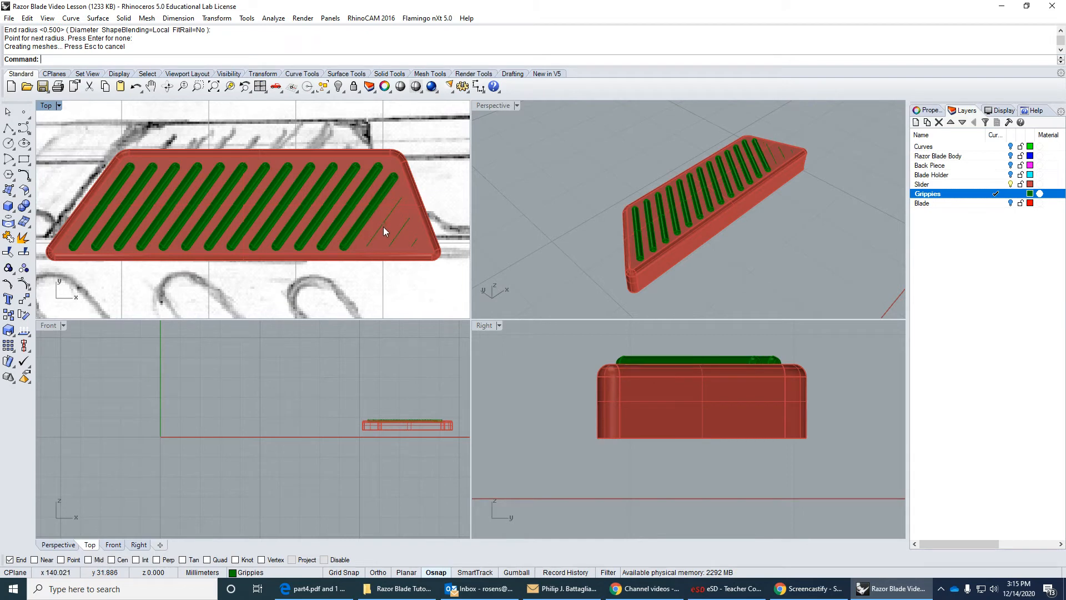
Create round-capped pipes of 0.5 mm radius along the fourteenth and fifteenth grip lines, the two before the shortest one.
{"action": "left_click", "coordinate": [383, 226]}
{"action": "left_click", "coordinate": [414, 256]}
{"action": "key", "text": "Return"}
{"action": "key", "text": "Return"}
{"action": "key", "text": "Return"}
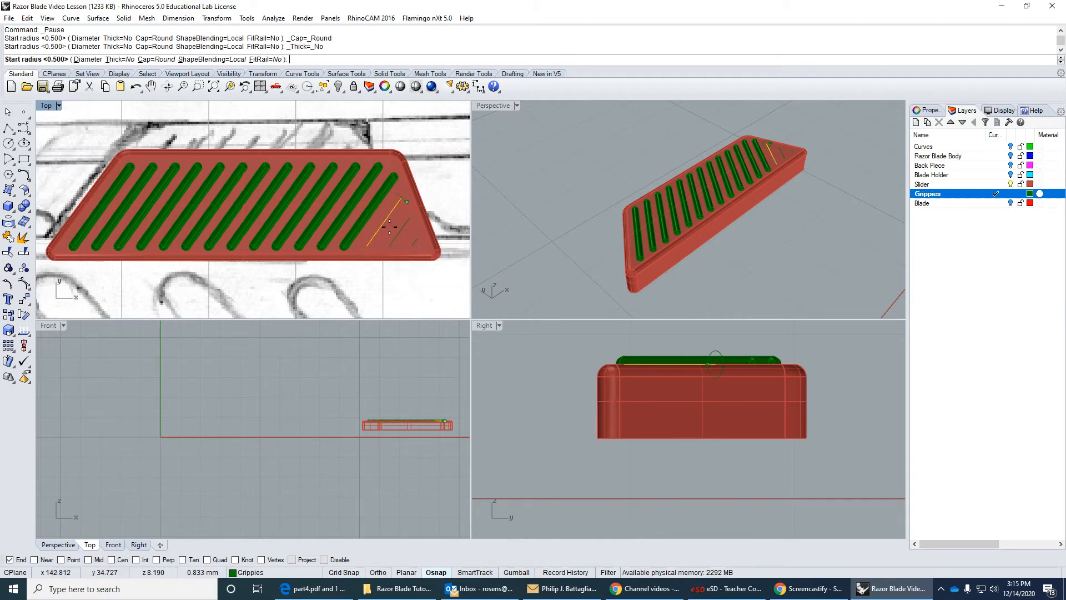
{"action": "key", "text": "Return"}
{"action": "key", "text": "Return"}
{"action": "left_click", "coordinate": [399, 238]}
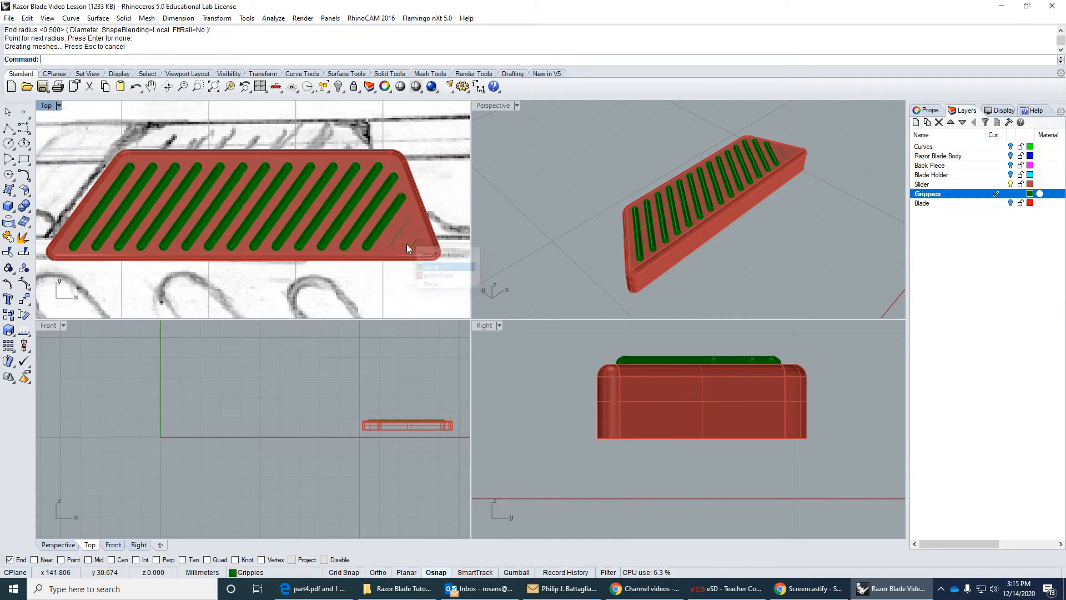
{"action": "key", "text": "Return"}
{"action": "key", "text": "Return"}
{"action": "key", "text": "Return"}
{"action": "key", "text": "Return"}
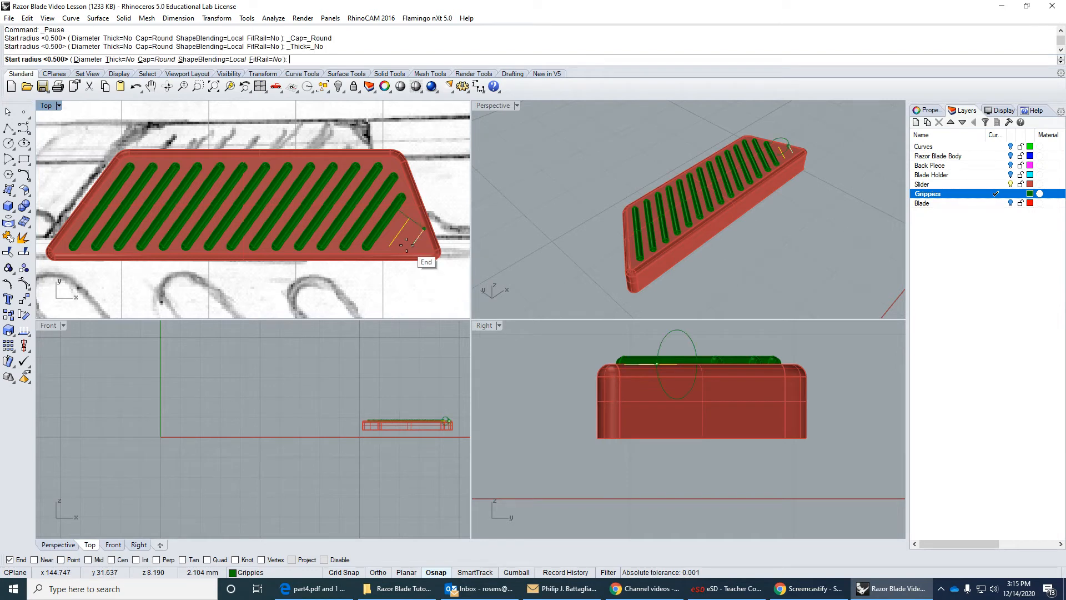
Create a round-capped pipe of 0.5 mm radius along the last, shortest grip line at the slider's right end.
{"action": "left_click", "coordinate": [413, 242]}
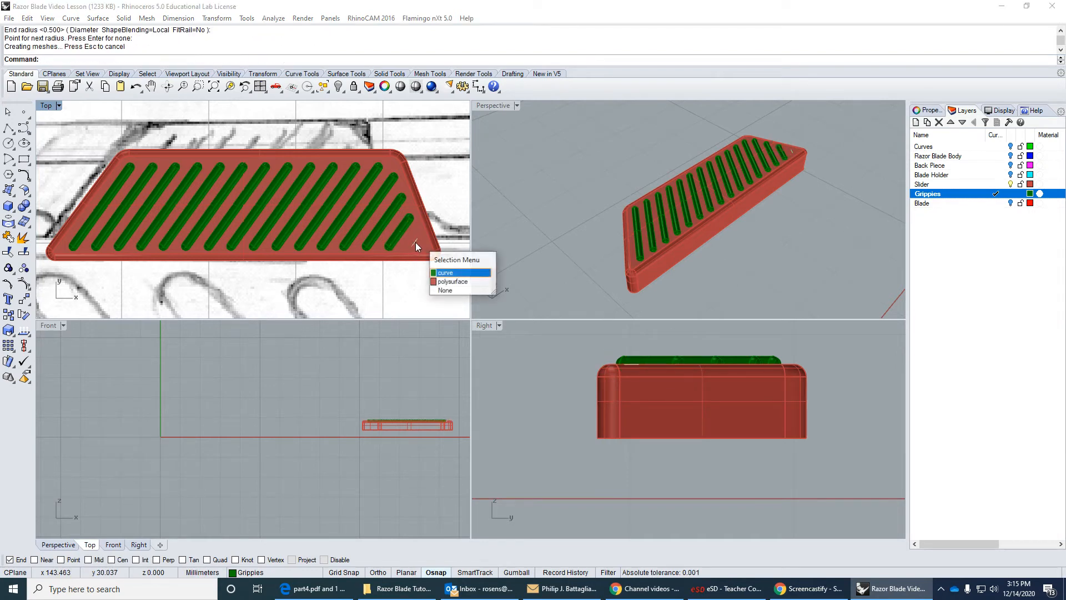
{"action": "left_click", "coordinate": [444, 272]}
{"action": "key", "text": "Return"}
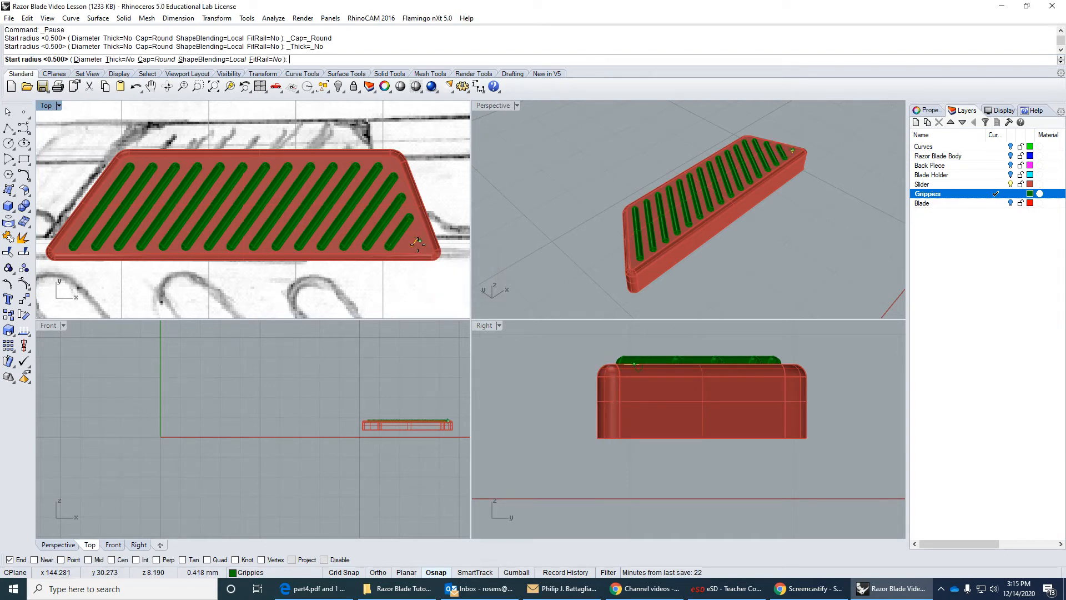
{"action": "key", "text": "Return"}
{"action": "key", "text": "Return"}
{"action": "key", "text": "Return"}
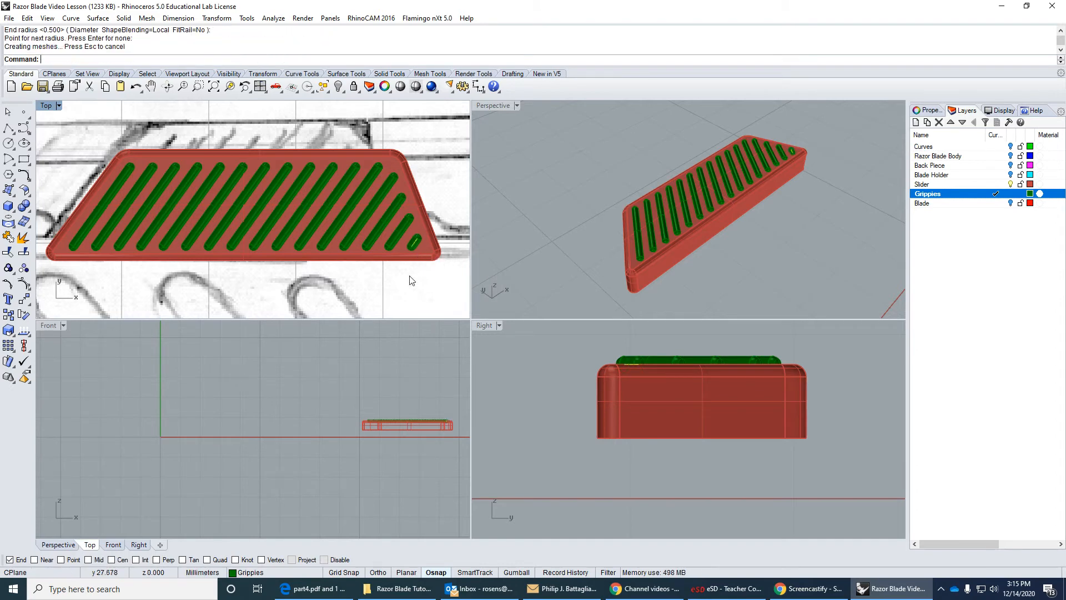
Group all the grip pipes on top of the slider together with their centre lines.
{"action": "left_click", "coordinate": [665, 154]}
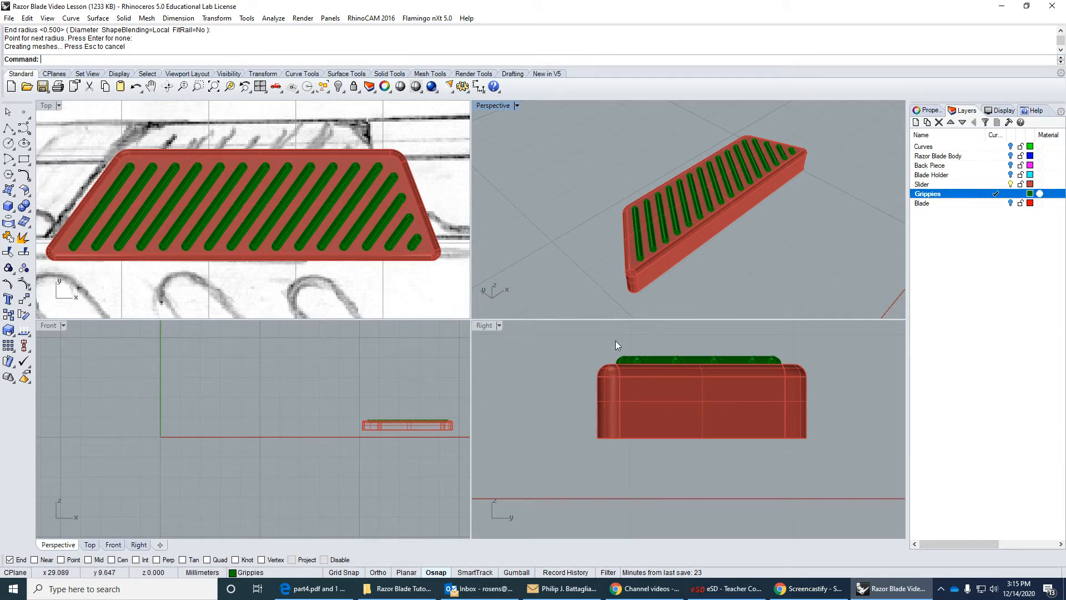
{"action": "left_click_drag", "start_coordinate": [614, 345], "coordinate": [798, 397]}
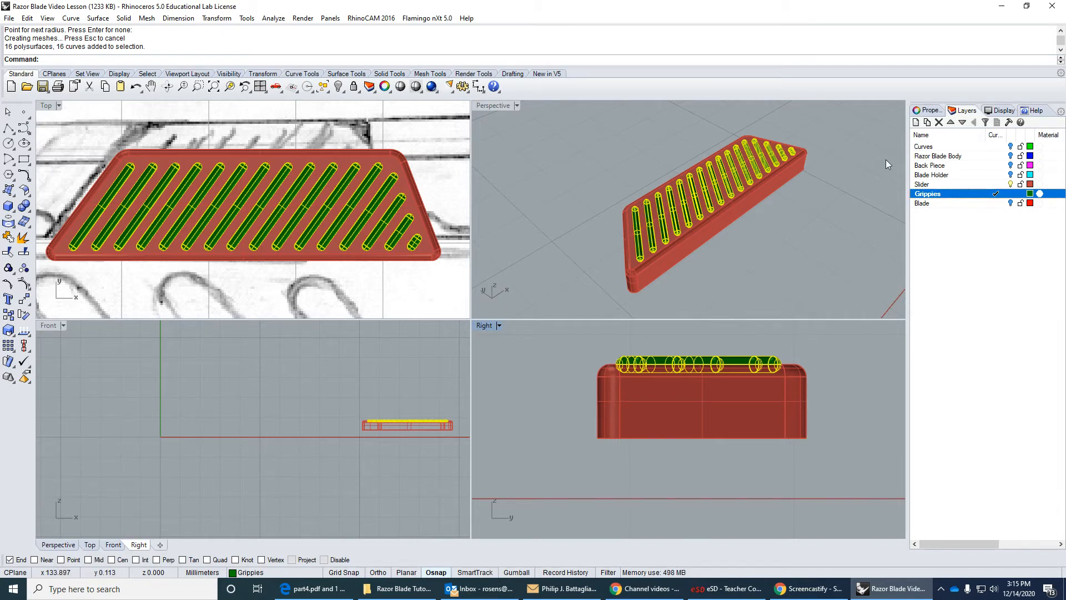
{"action": "left_click", "coordinate": [8, 269]}
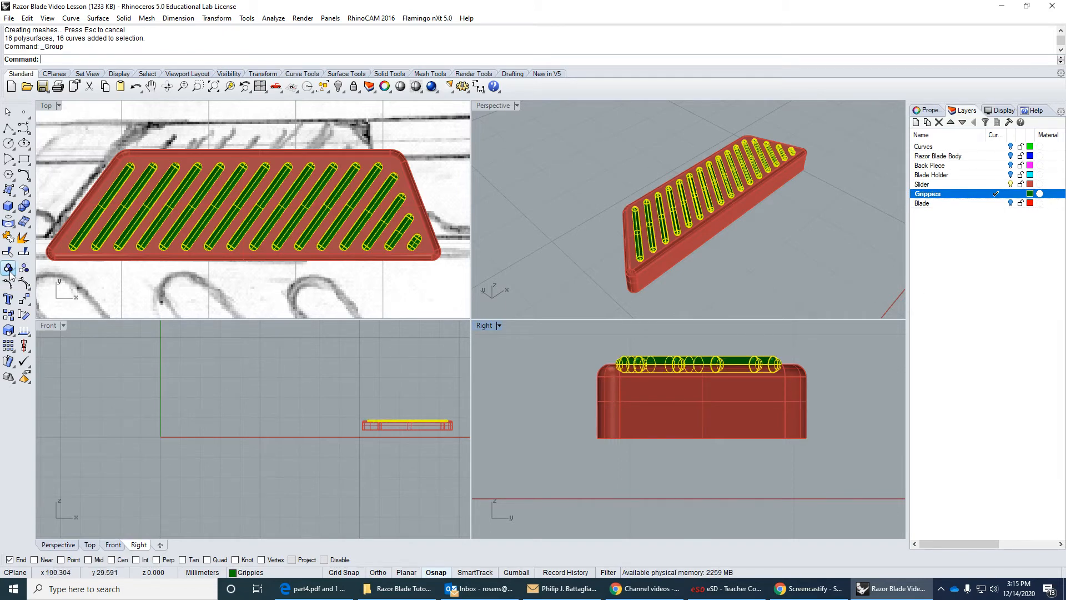
{"action": "left_click", "coordinate": [79, 291]}
{"action": "left_click", "coordinate": [122, 245]}
{"action": "left_click", "coordinate": [166, 286]}
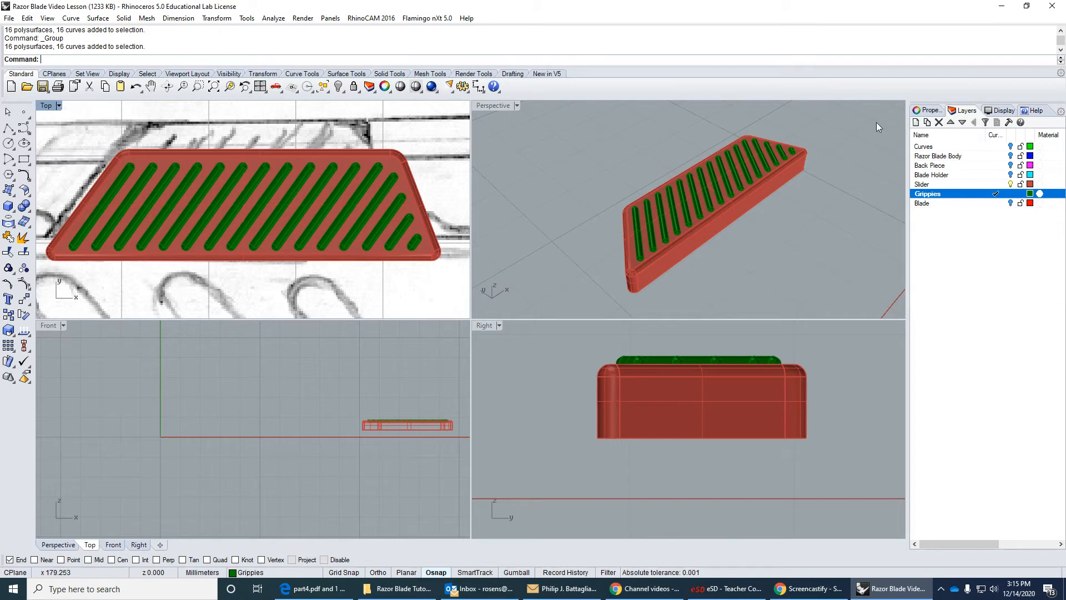
Show the Razor Blade Body, Blade Holder, Back Piece and Blade layers to view the slider within the whole cutter.
{"action": "left_click", "coordinate": [1011, 156]}
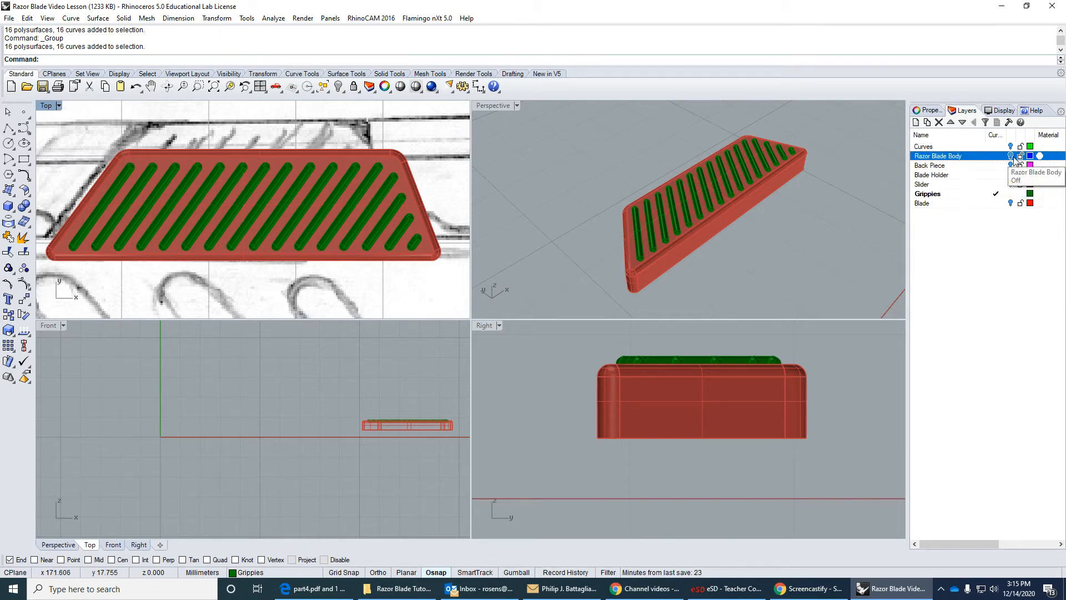
{"action": "left_click", "coordinate": [1010, 174]}
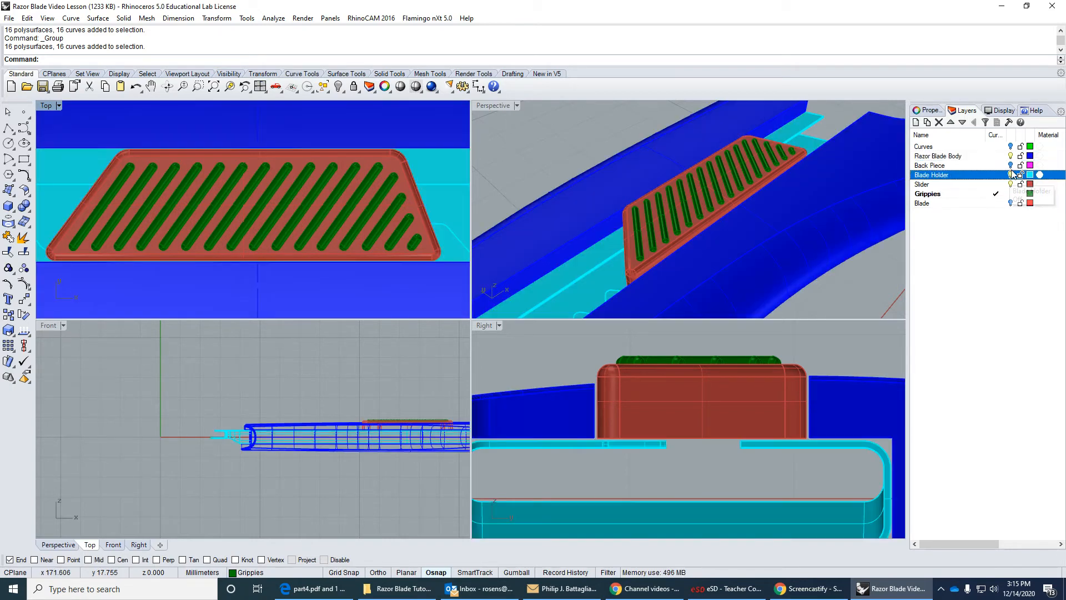
{"action": "left_click", "coordinate": [1010, 166]}
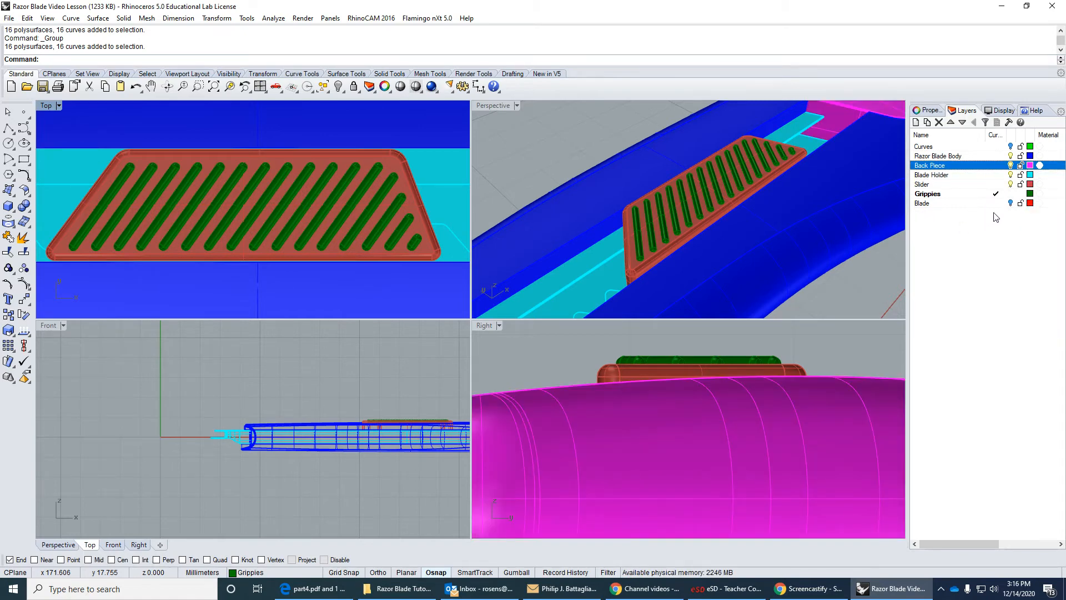
{"action": "left_click", "coordinate": [1010, 203]}
{"action": "right_click_drag", "start_coordinate": [565, 239], "coordinate": [459, 241]}
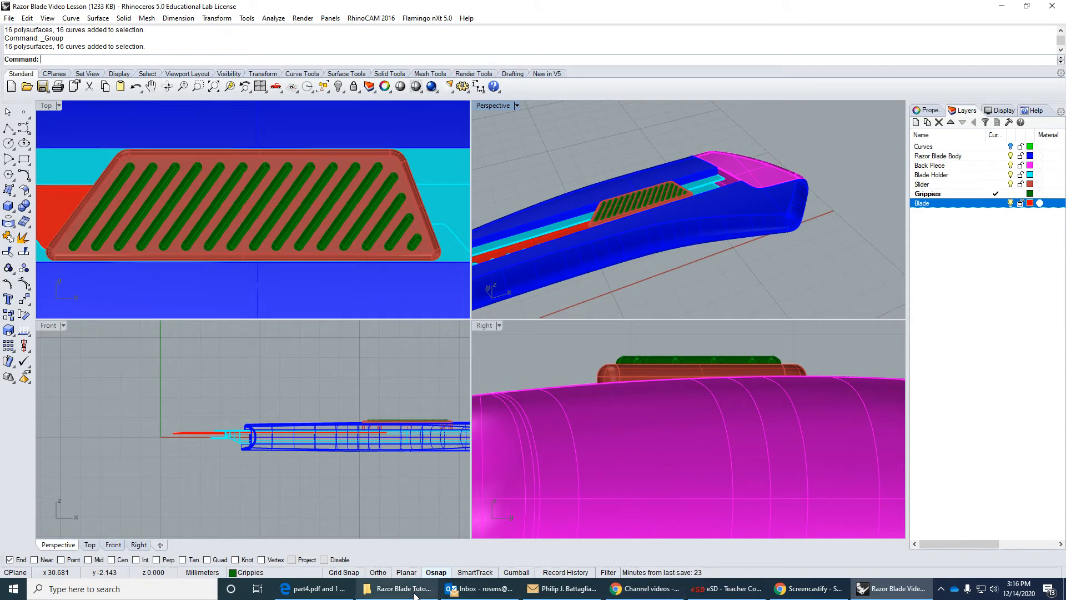
Switch to the part4.pdf tutorial and look up the instructions that follow the grip pipes, up to creating the extra pieces.
{"action": "left_click", "coordinate": [317, 588]}
{"action": "scroll", "coordinate": [577, 338], "scroll_direction": "down", "scroll_amount": 15}
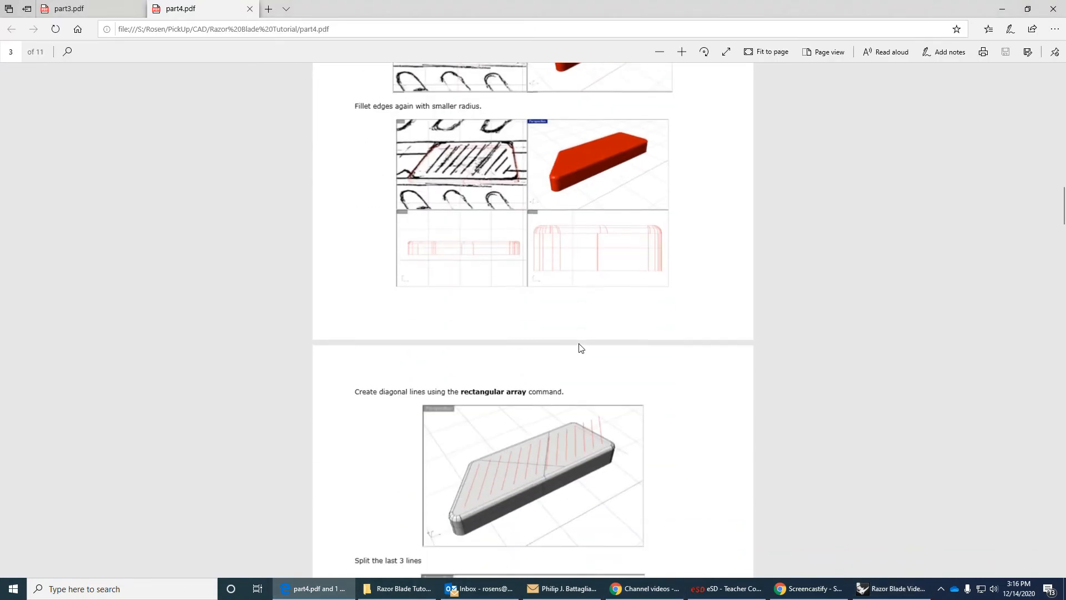
{"action": "scroll", "coordinate": [579, 349], "scroll_direction": "down", "scroll_amount": 12}
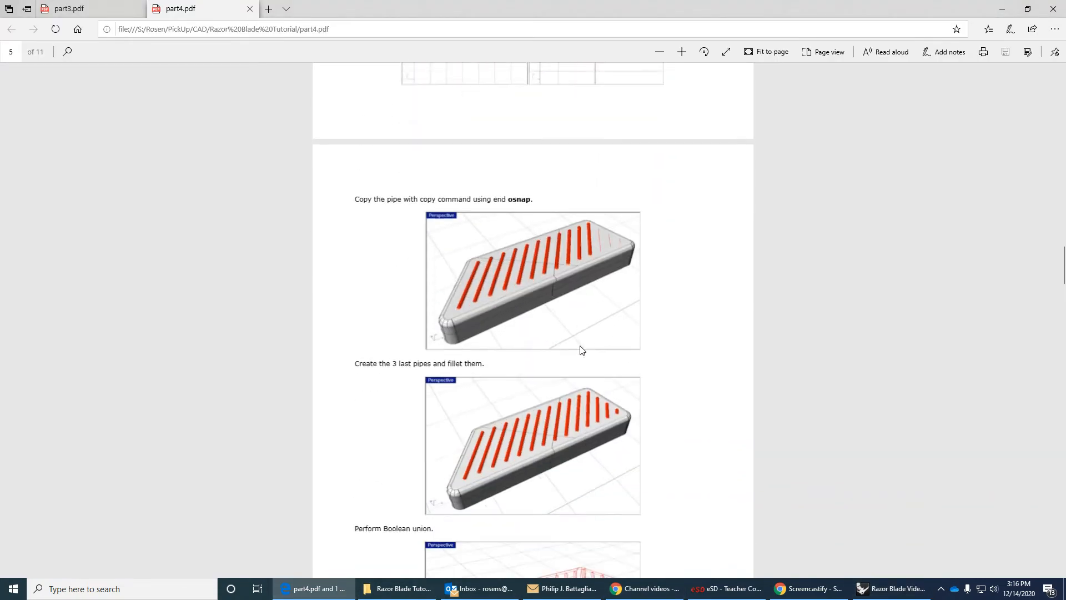
{"action": "scroll", "coordinate": [581, 350], "scroll_direction": "down", "scroll_amount": 5}
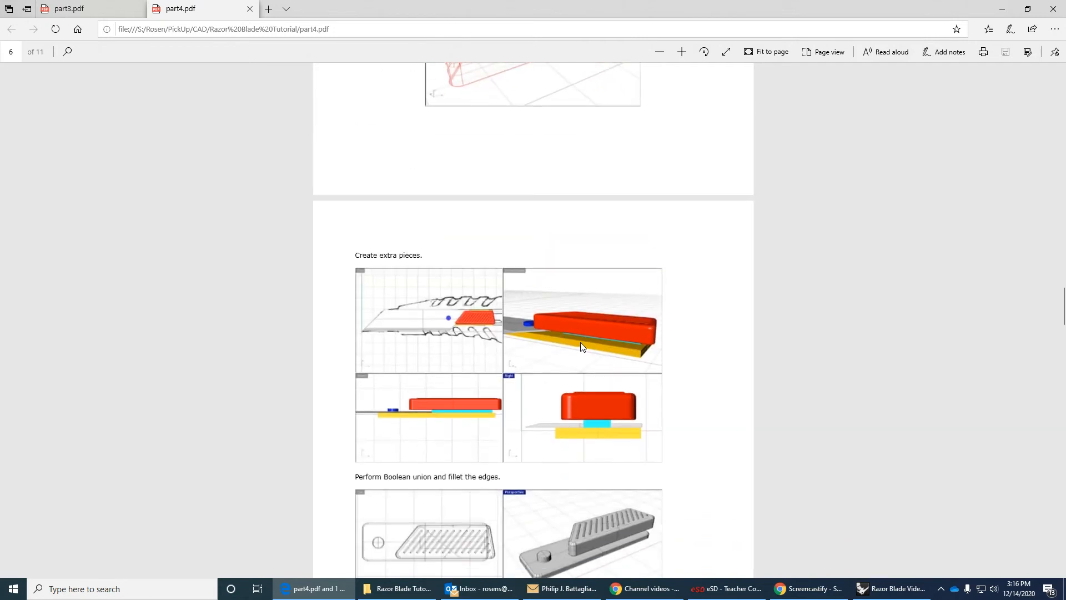
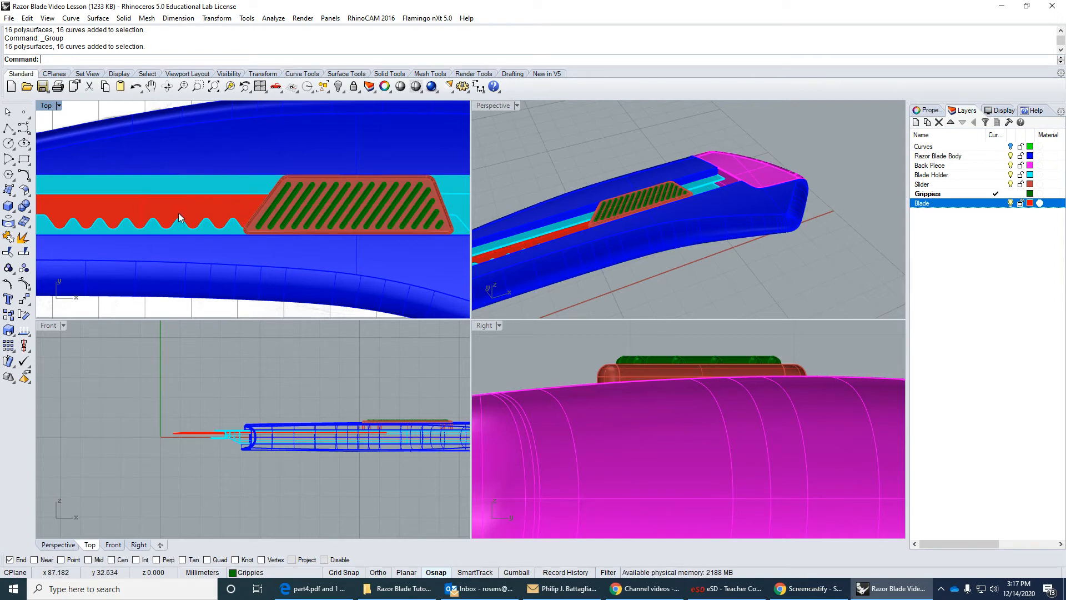
{"action": "scroll", "coordinate": [178, 212], "scroll_direction": "down", "scroll_amount": 4}
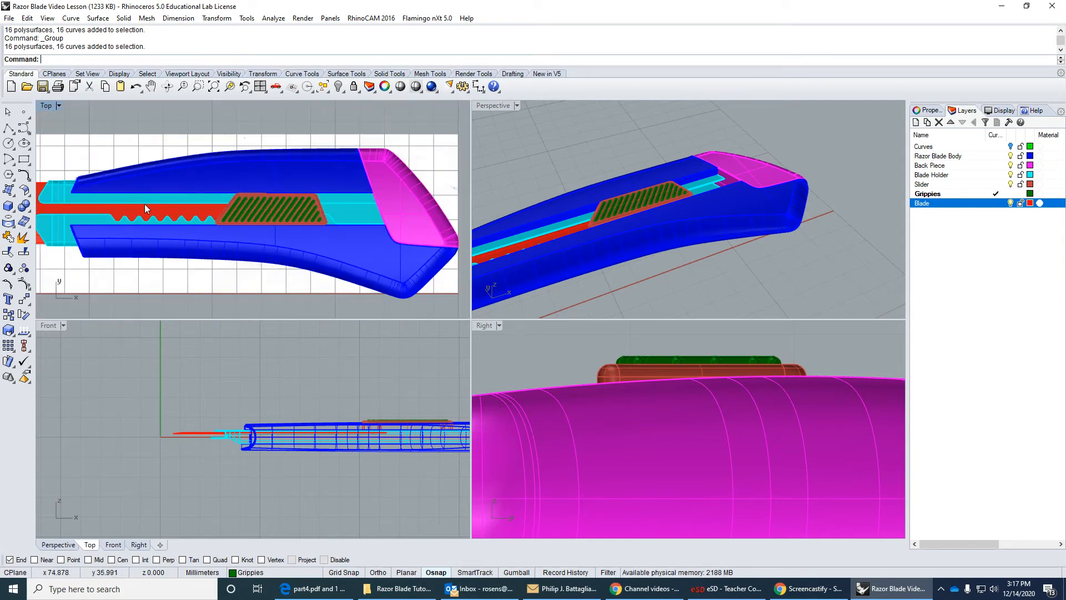
{"action": "right_click_drag", "start_coordinate": [65, 196], "coordinate": [269, 206]}
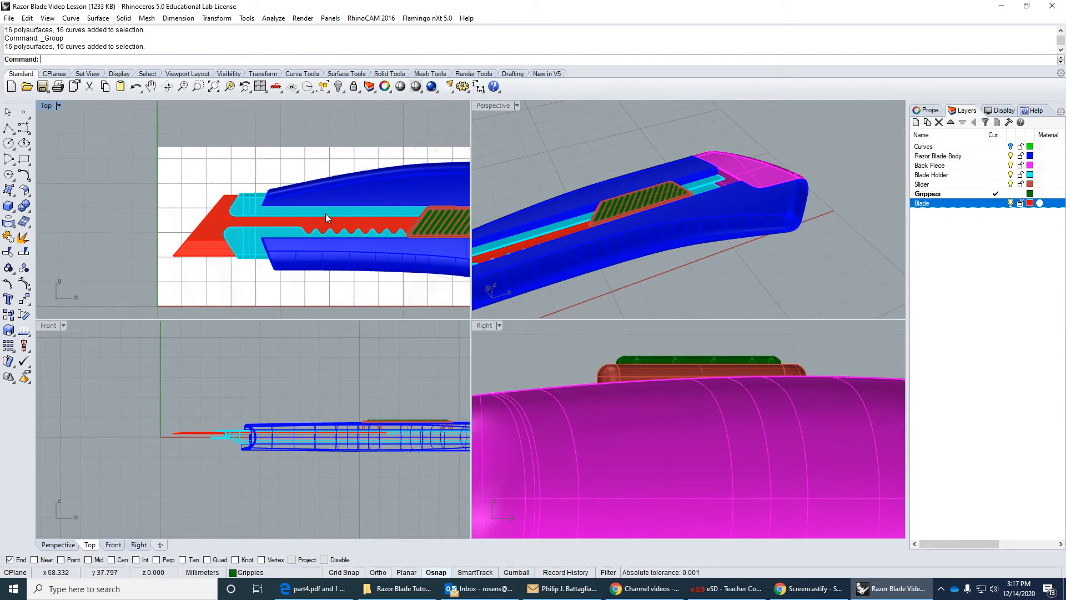
{"action": "scroll", "coordinate": [371, 221], "scroll_direction": "down", "scroll_amount": 1}
{"action": "scroll", "coordinate": [371, 221], "scroll_direction": "up", "scroll_amount": 4}
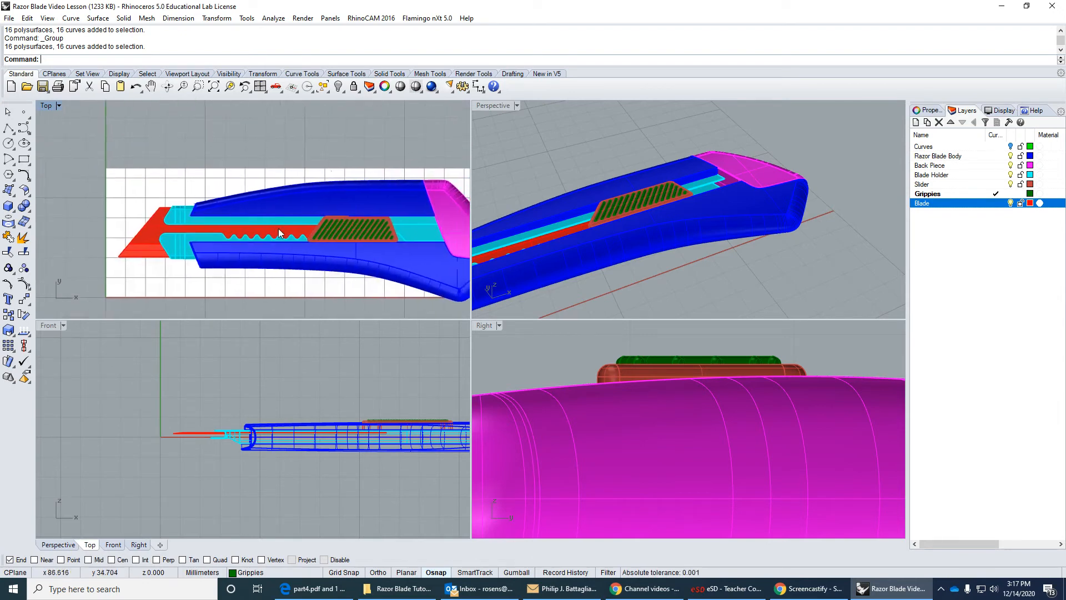
{"action": "scroll", "coordinate": [352, 224], "scroll_direction": "down", "scroll_amount": 5}
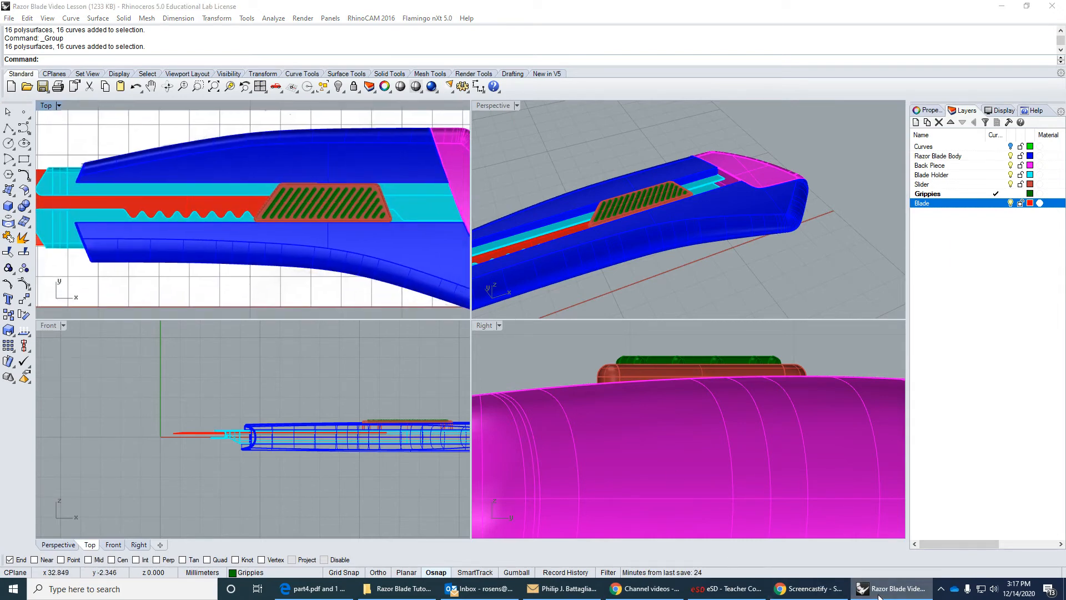
Switch to the part4.pdf tutorial and read the instructions for the closed-curve extrusion, the Boolean difference and the edge fillets.
{"action": "left_click", "coordinate": [849, 594]}
{"action": "scroll", "coordinate": [661, 462], "scroll_direction": "down", "scroll_amount": 15}
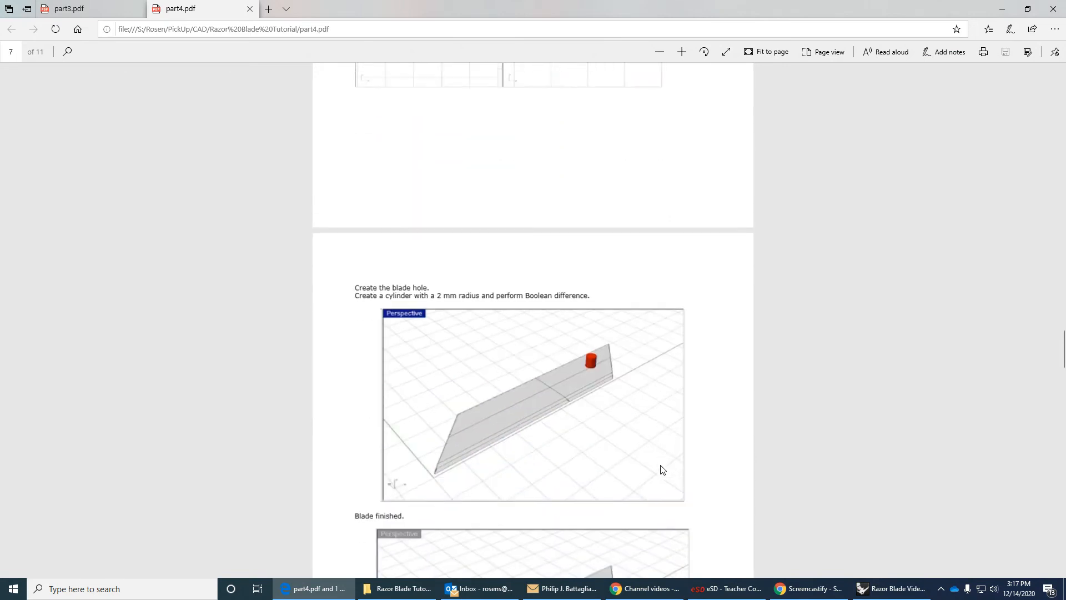
{"action": "scroll", "coordinate": [661, 469], "scroll_direction": "down", "scroll_amount": 5}
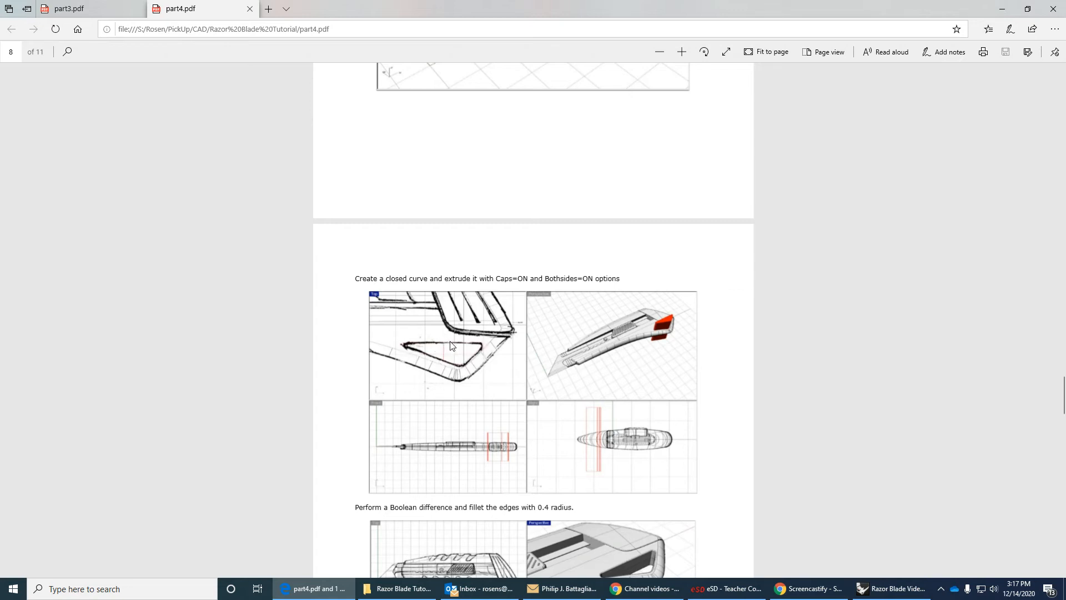
{"action": "scroll", "coordinate": [671, 323], "scroll_direction": "down", "scroll_amount": 4}
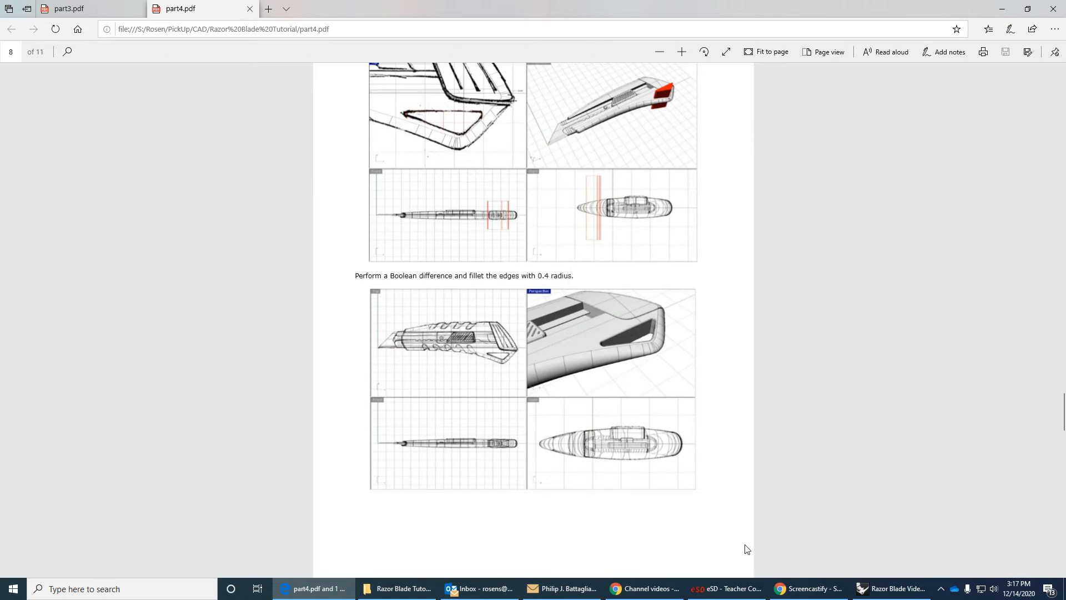
Return to Rhino, start a polyline, and show the rear of the cutter in a maximized Wireframe Top view with End snapping off.
{"action": "left_click", "coordinate": [892, 588]}
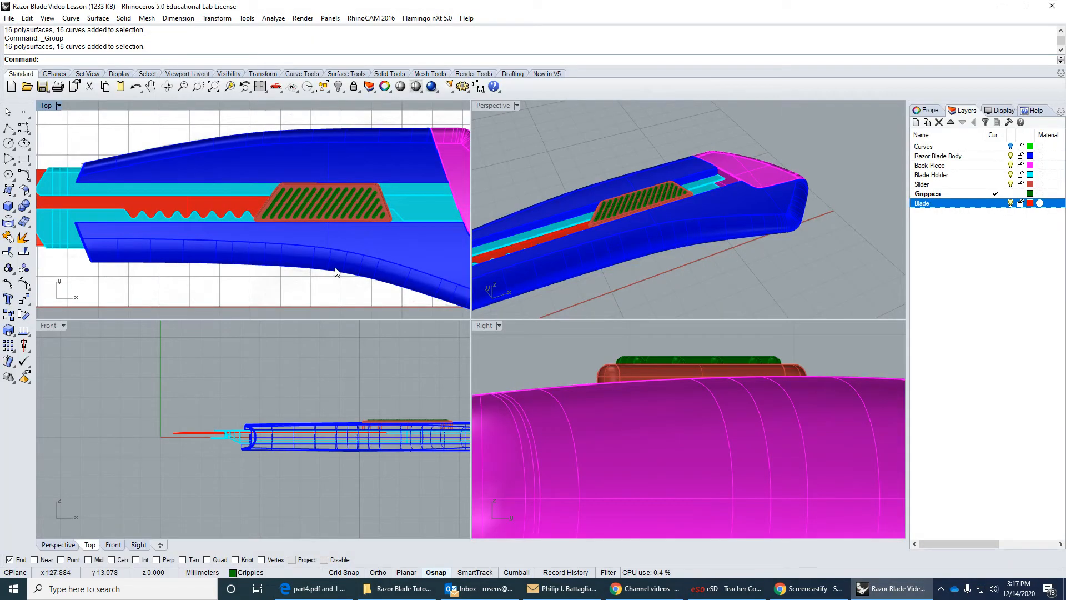
{"action": "scroll", "coordinate": [273, 260], "scroll_direction": "down", "scroll_amount": 3}
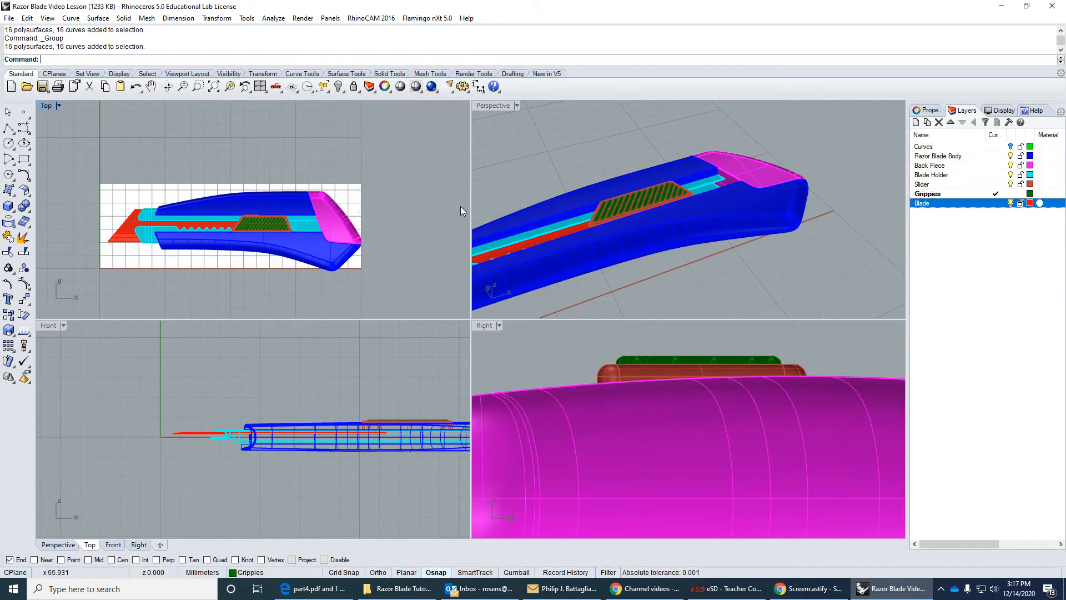
{"action": "left_click", "coordinate": [8, 128]}
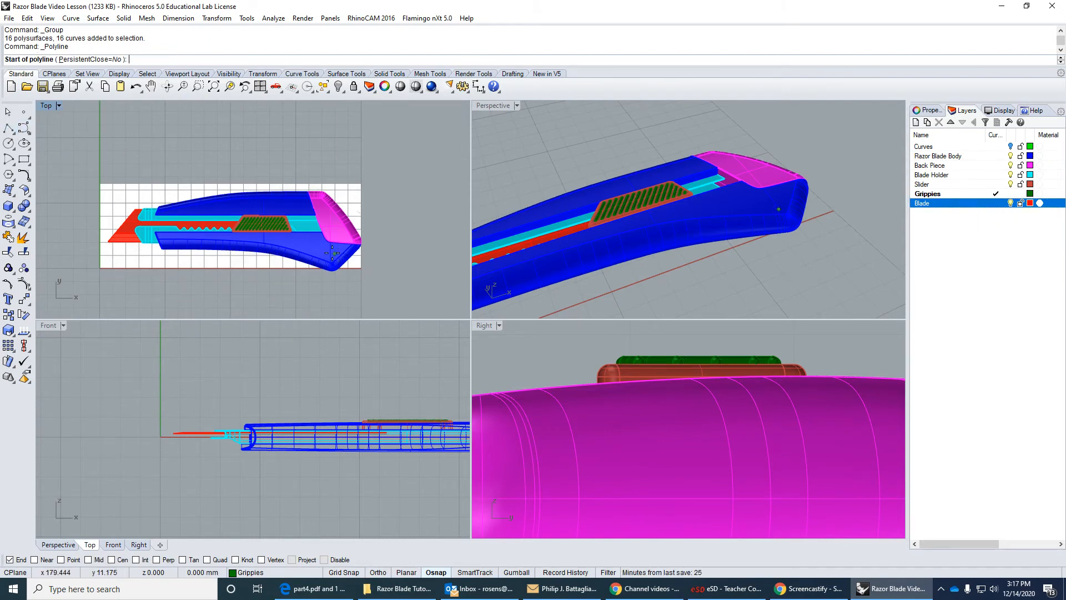
{"action": "scroll", "coordinate": [332, 253], "scroll_direction": "up", "scroll_amount": 5}
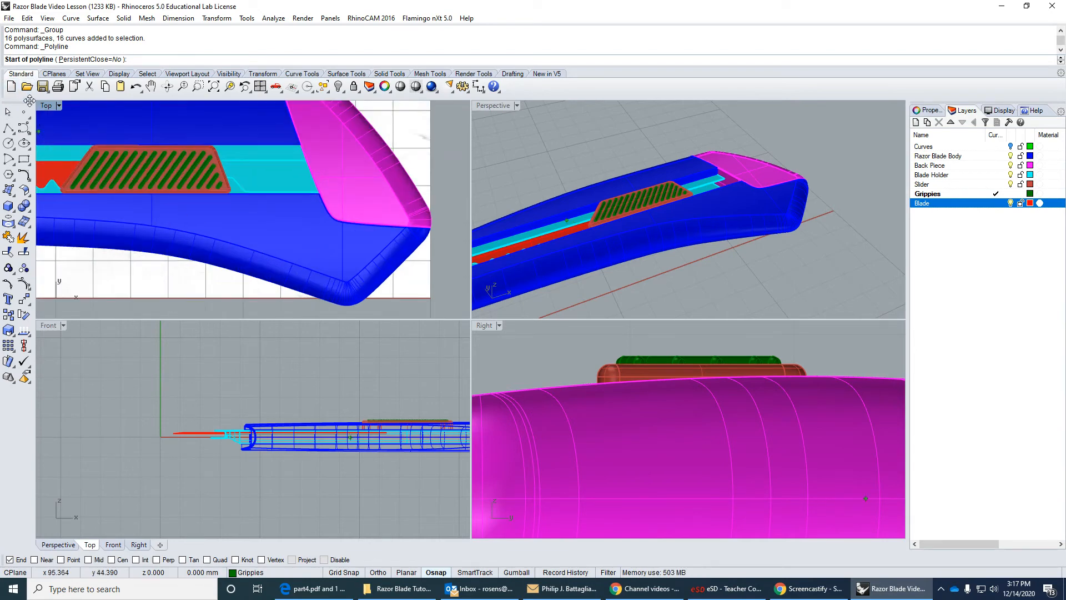
{"action": "double_click", "coordinate": [46, 105]}
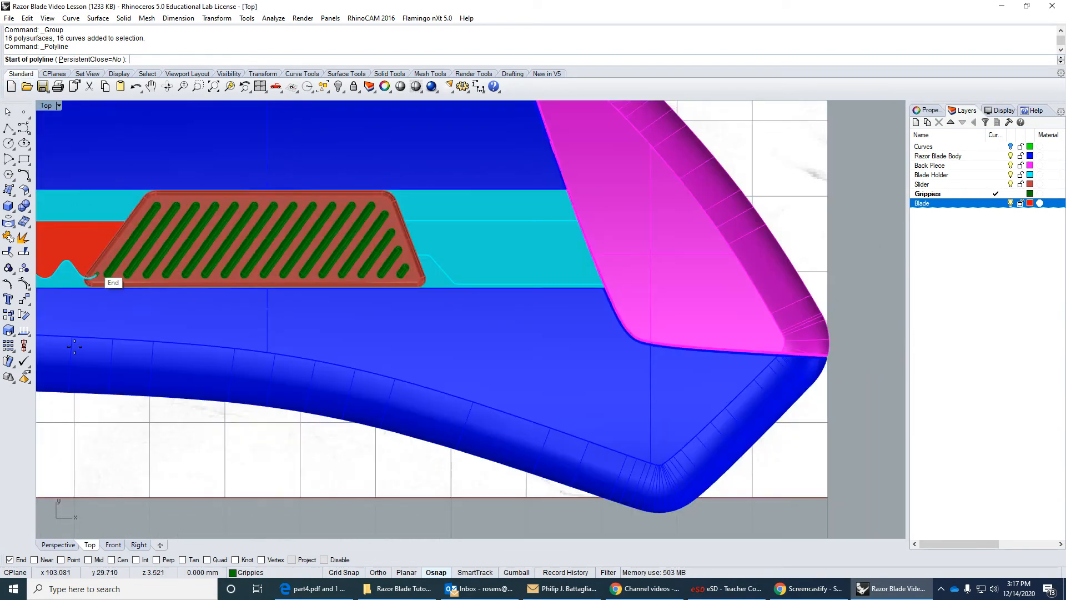
{"action": "left_click", "coordinate": [9, 559]}
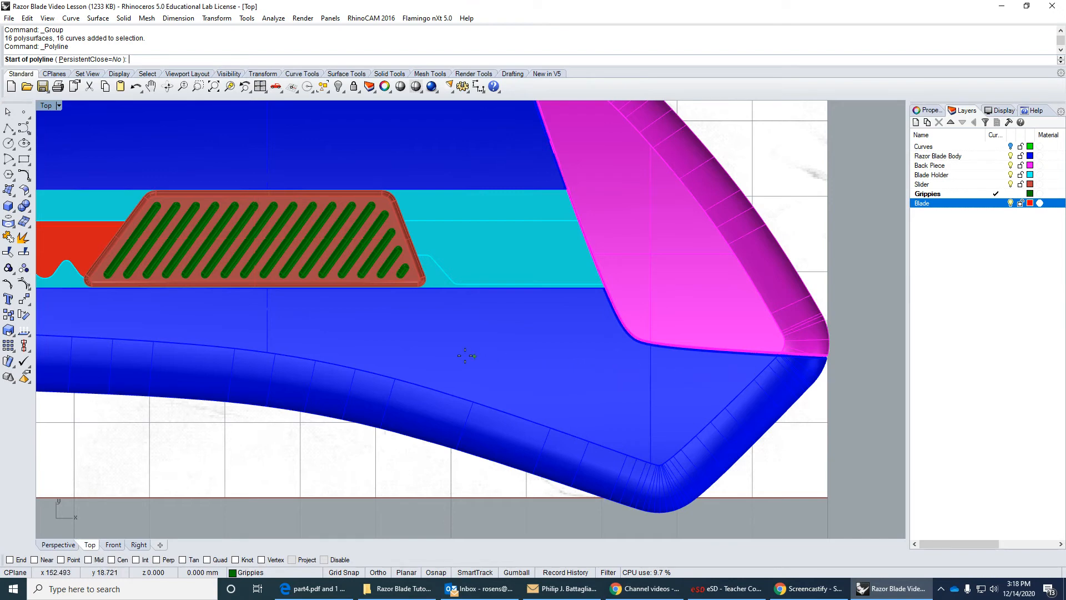
{"action": "left_click", "coordinate": [58, 106]}
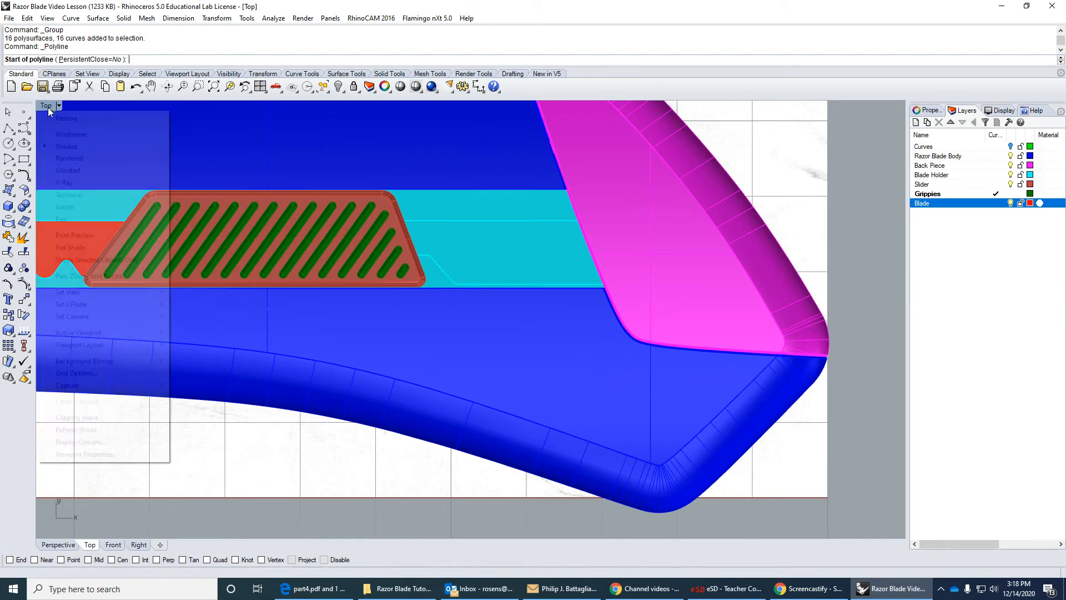
{"action": "left_click", "coordinate": [71, 134]}
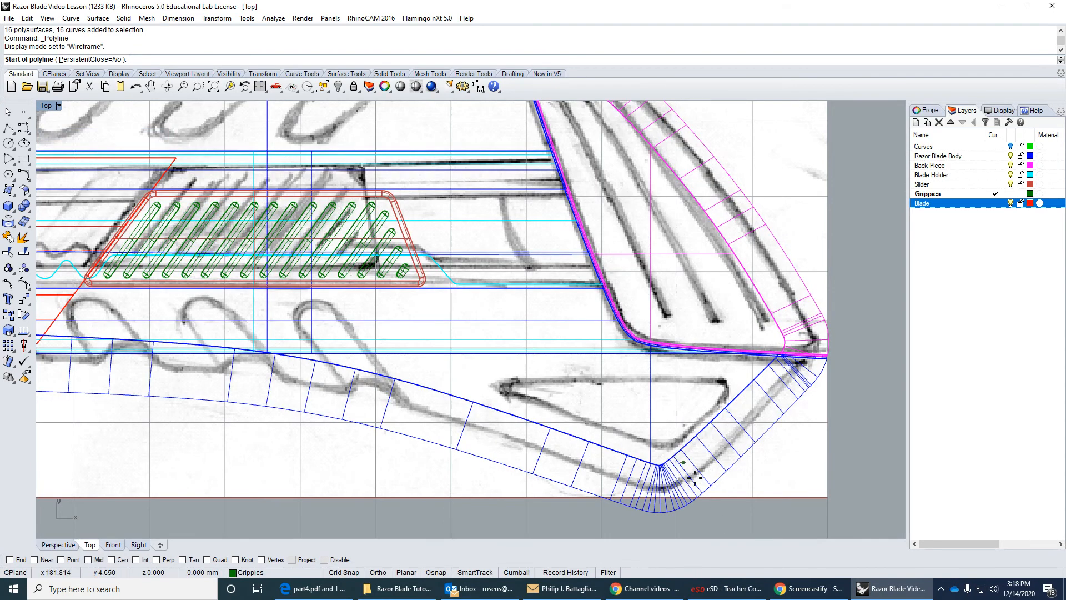
Trace the sketched triangular hole at the rear lower corner of the body with a closed three-sided polyline.
{"action": "left_click", "coordinate": [482, 382]}
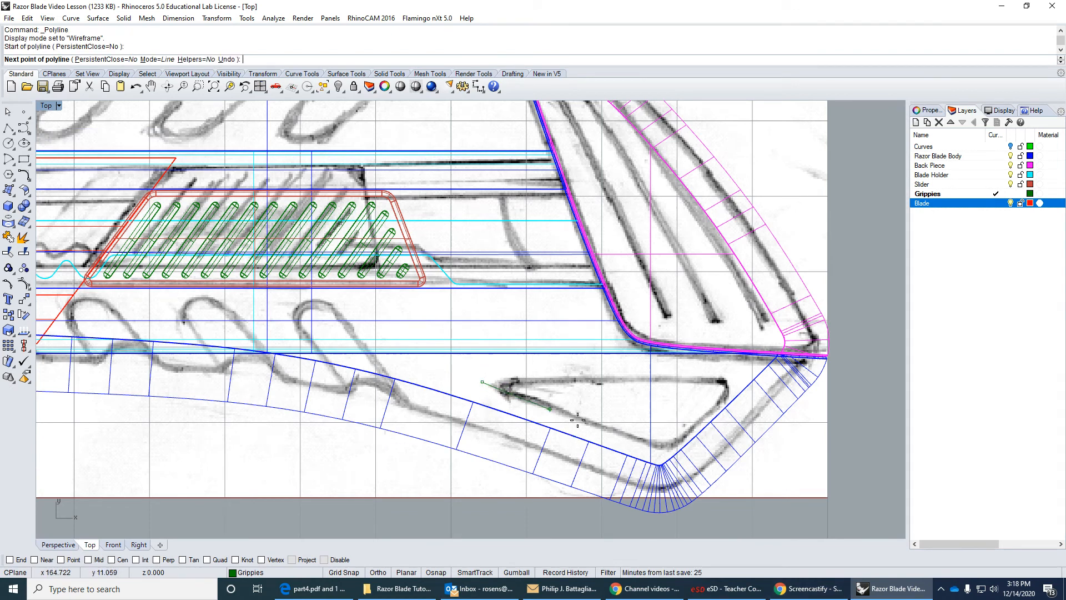
{"action": "left_click", "coordinate": [658, 445]}
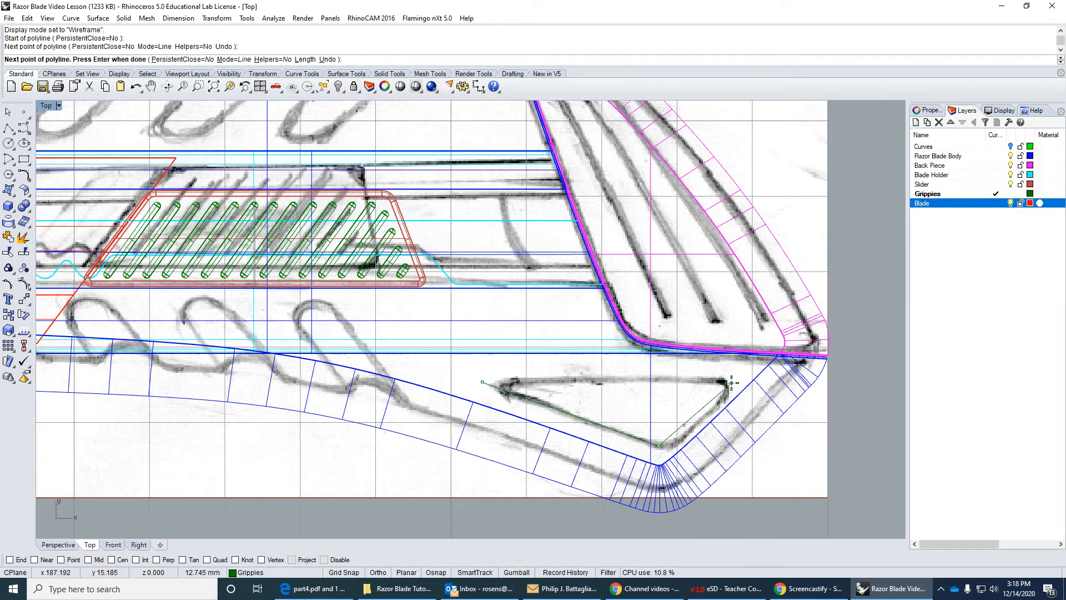
{"action": "left_click", "coordinate": [730, 382]}
{"action": "left_click", "coordinate": [483, 381]}
Explode the triangular polyline into its separate segments and clear the selection.
{"action": "left_click", "coordinate": [527, 382]}
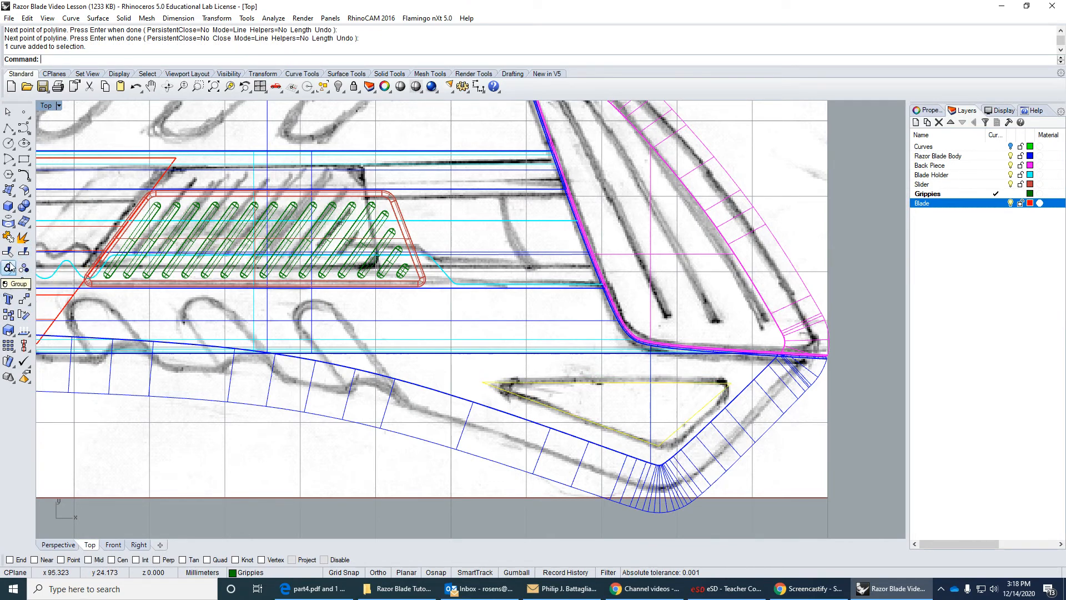
{"action": "left_click", "coordinate": [24, 238]}
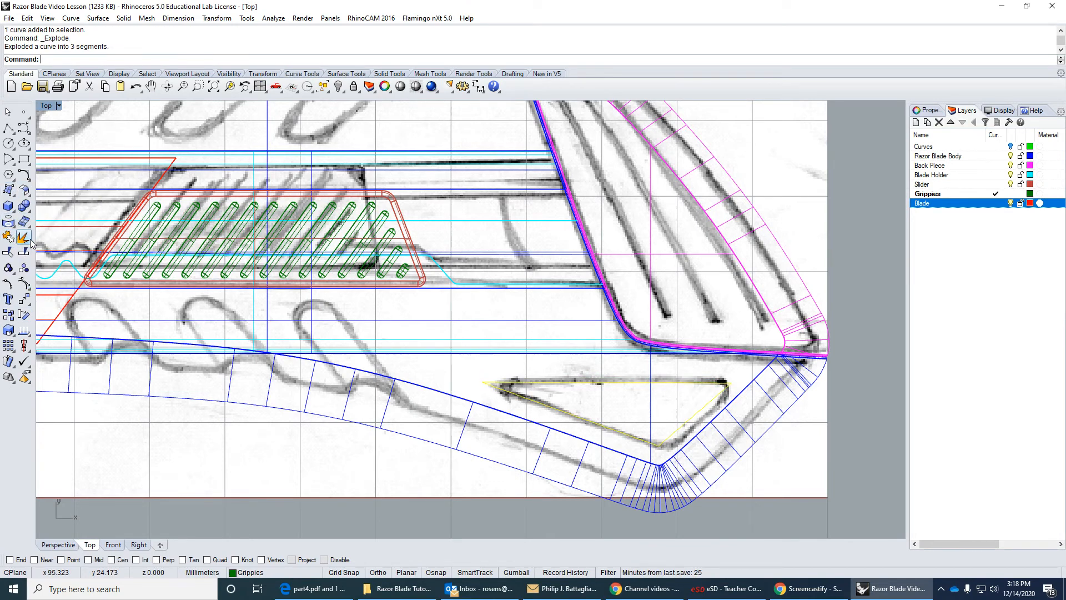
{"action": "key", "text": "Escape"}
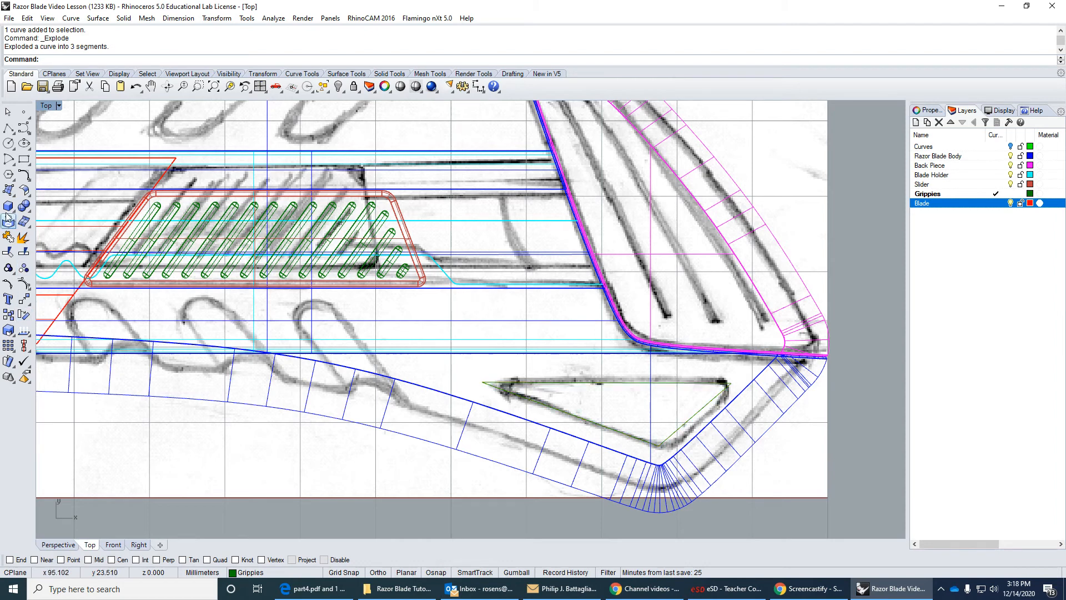
Try filleting the triangle's sharp left corner with a 2 mm radius, and undo that fillet.
{"action": "left_click", "coordinate": [24, 175]}
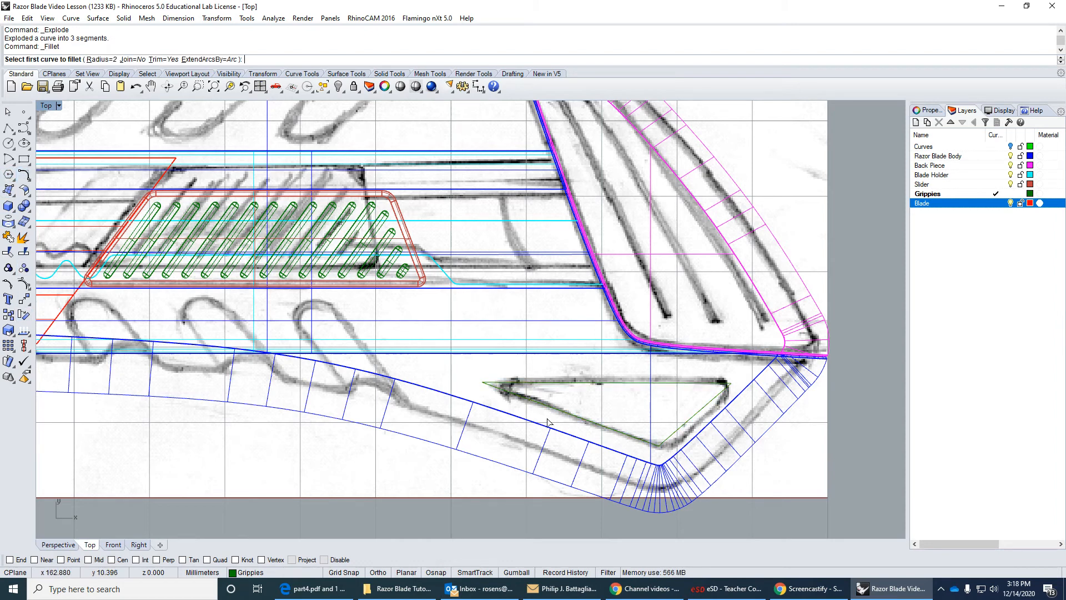
{"action": "left_click", "coordinate": [527, 401]}
{"action": "left_click", "coordinate": [521, 381]}
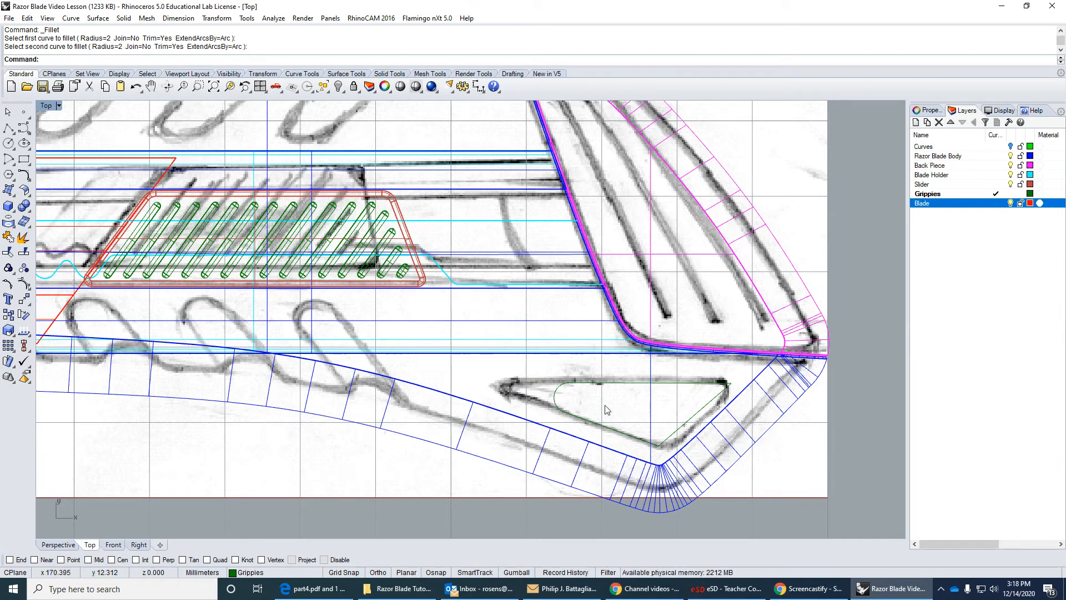
{"action": "left_click", "coordinate": [135, 88]}
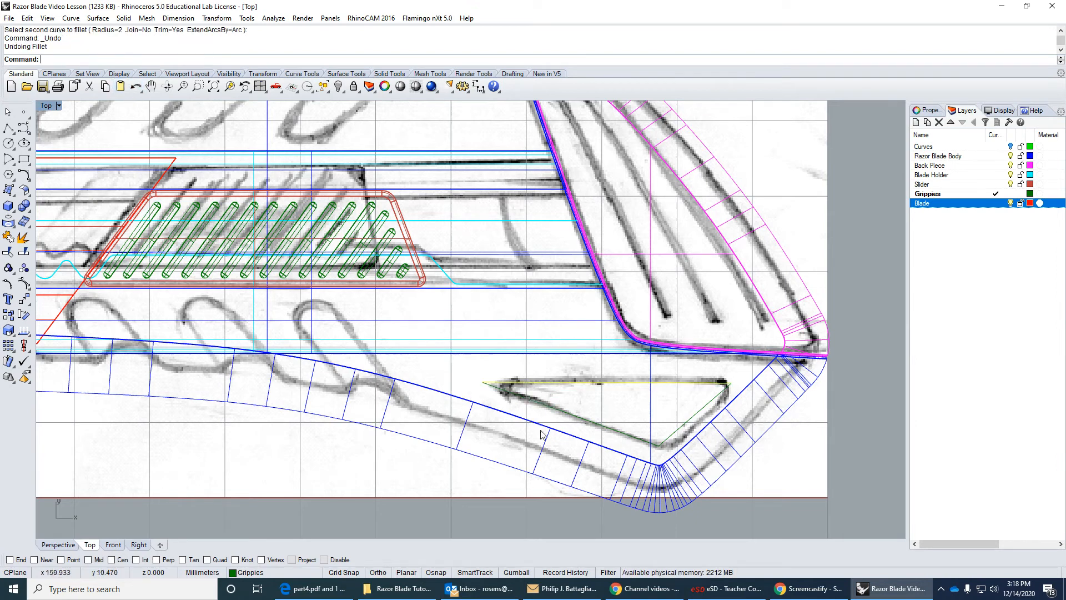
Try filleting the triangle's left corner with a 0.5 mm radius, and undo that fillet as well.
{"action": "right_click", "coordinate": [498, 365]}
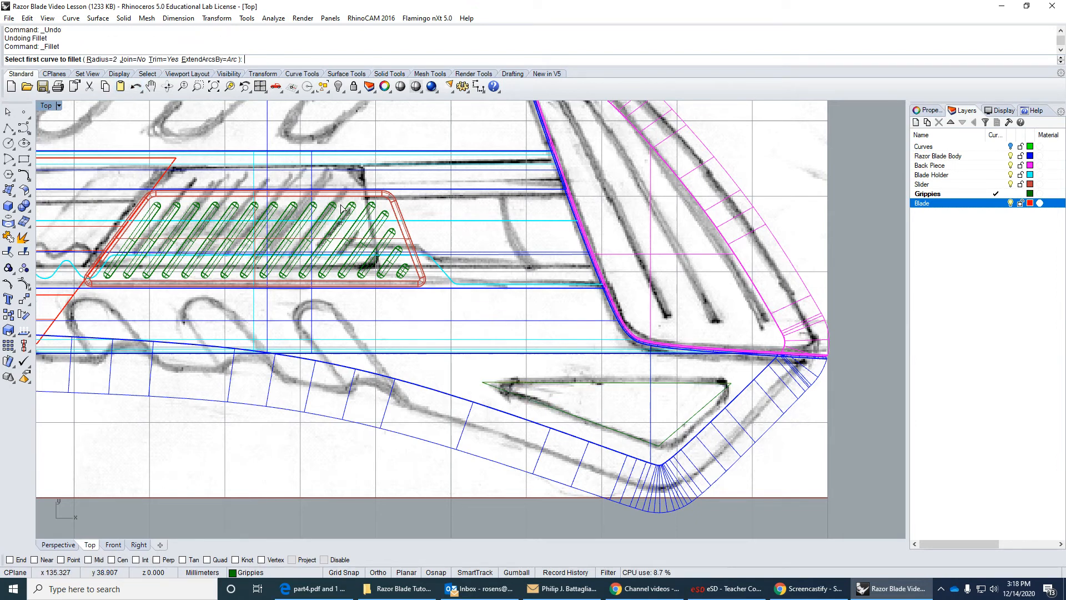
{"action": "type", "text": ".5"}
{"action": "key", "text": "Return"}
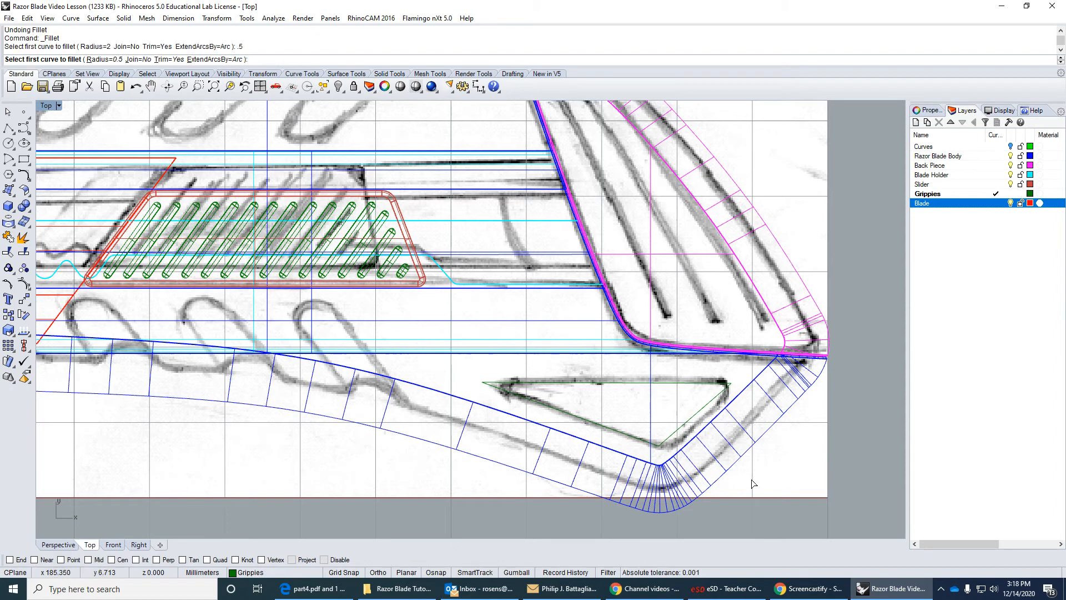
{"action": "left_click", "coordinate": [531, 407]}
{"action": "left_click", "coordinate": [538, 382]}
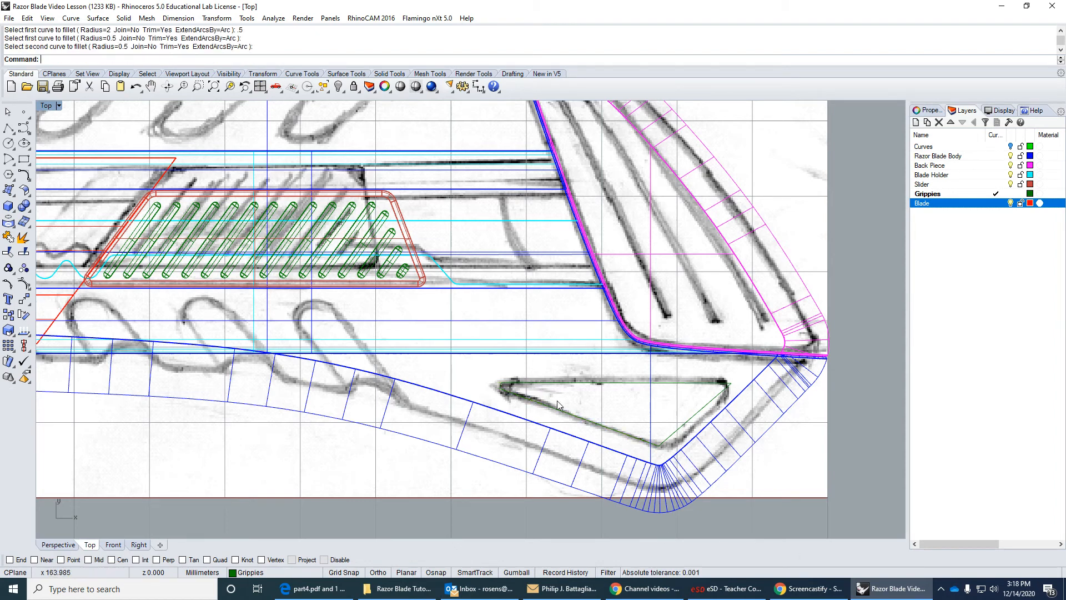
{"action": "left_click", "coordinate": [135, 88]}
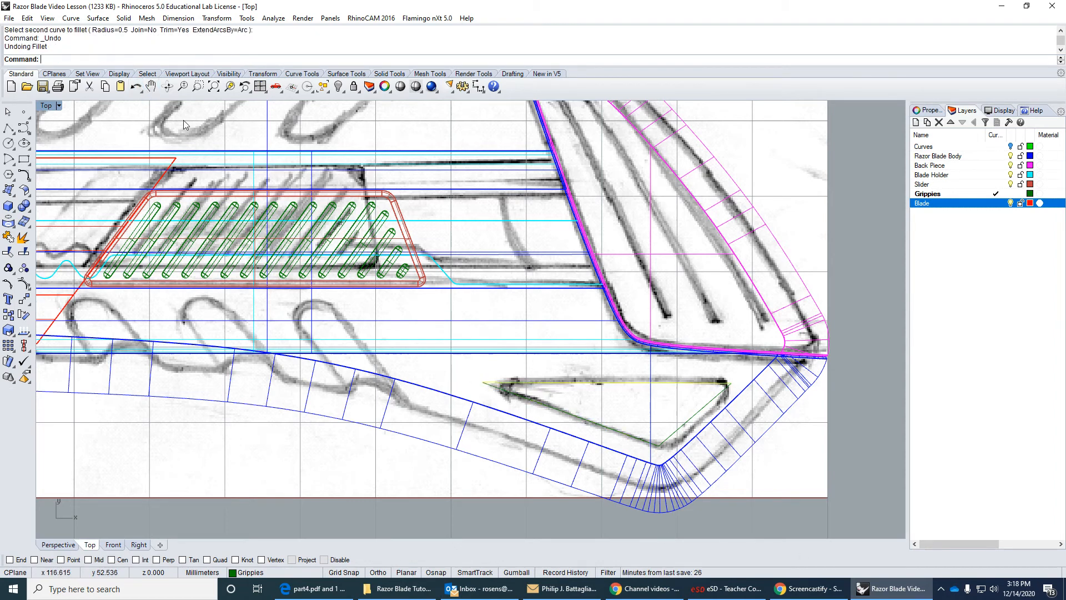
Fillet the triangle's sharp left corner with the radius set to 1 mm.
{"action": "right_click", "coordinate": [590, 410]}
{"action": "left_click", "coordinate": [102, 59]}
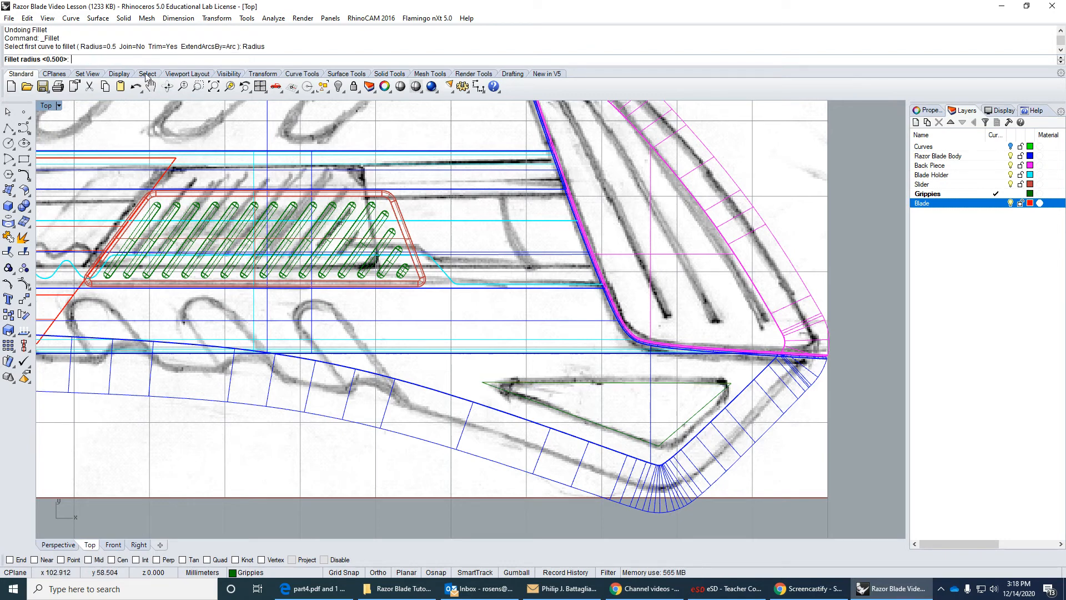
{"action": "type", "text": "1"}
{"action": "key", "text": "Return"}
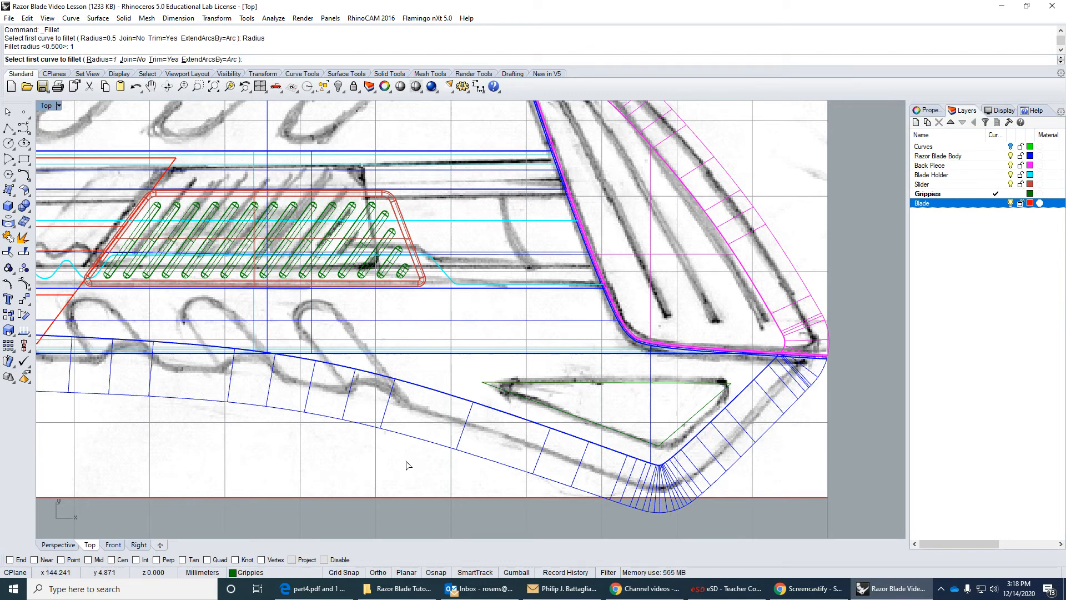
{"action": "left_click", "coordinate": [535, 382]}
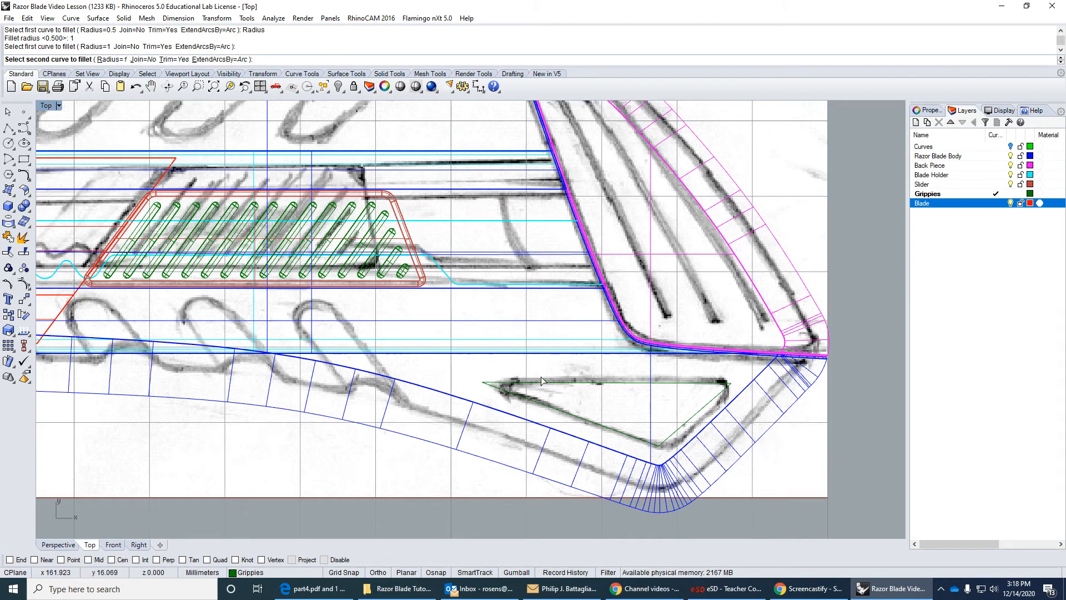
{"action": "left_click", "coordinate": [542, 381]}
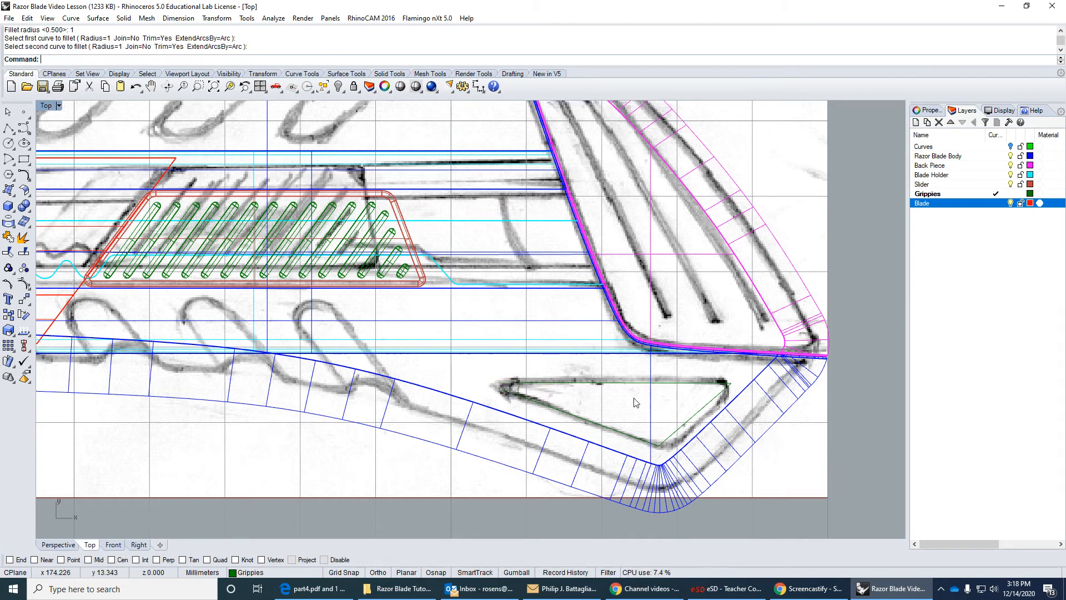
Fillet the triangle's bottom corner with the same 1 mm radius.
{"action": "key", "text": "Return"}
{"action": "left_click", "coordinate": [651, 442]}
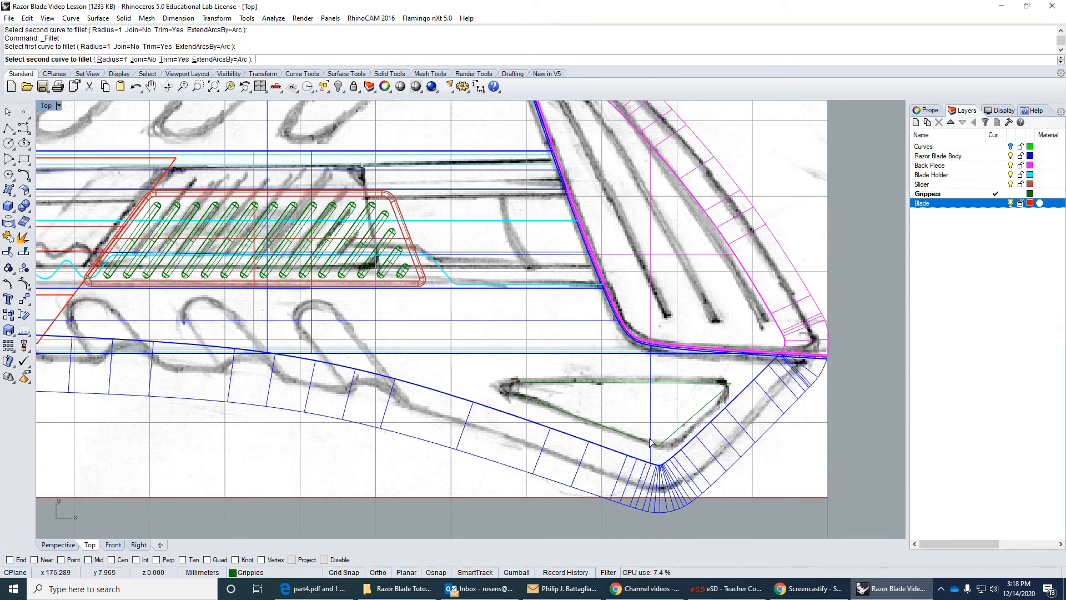
{"action": "left_click", "coordinate": [686, 423]}
Fillet the triangle's upper right corner with the same 1 mm radius.
{"action": "key", "text": "Return"}
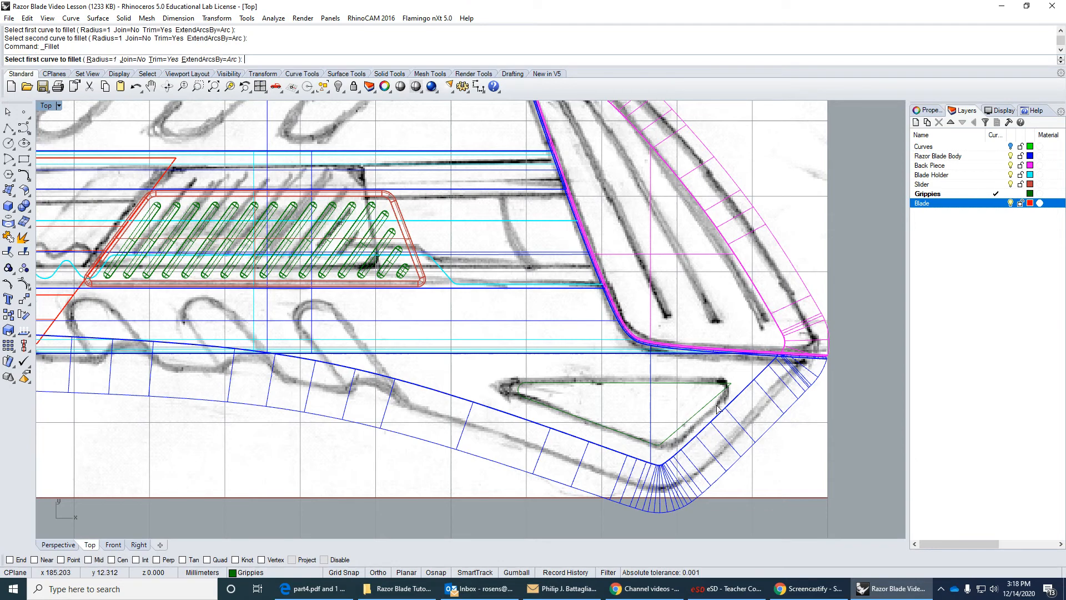
{"action": "left_click", "coordinate": [720, 401]}
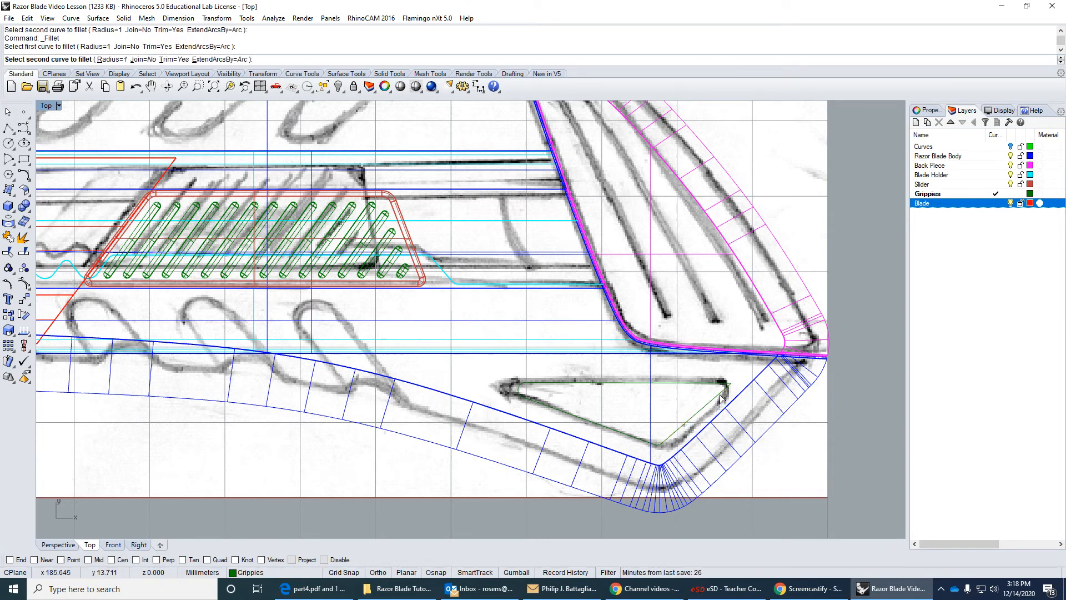
{"action": "left_click", "coordinate": [722, 395]}
{"action": "left_click", "coordinate": [714, 387]}
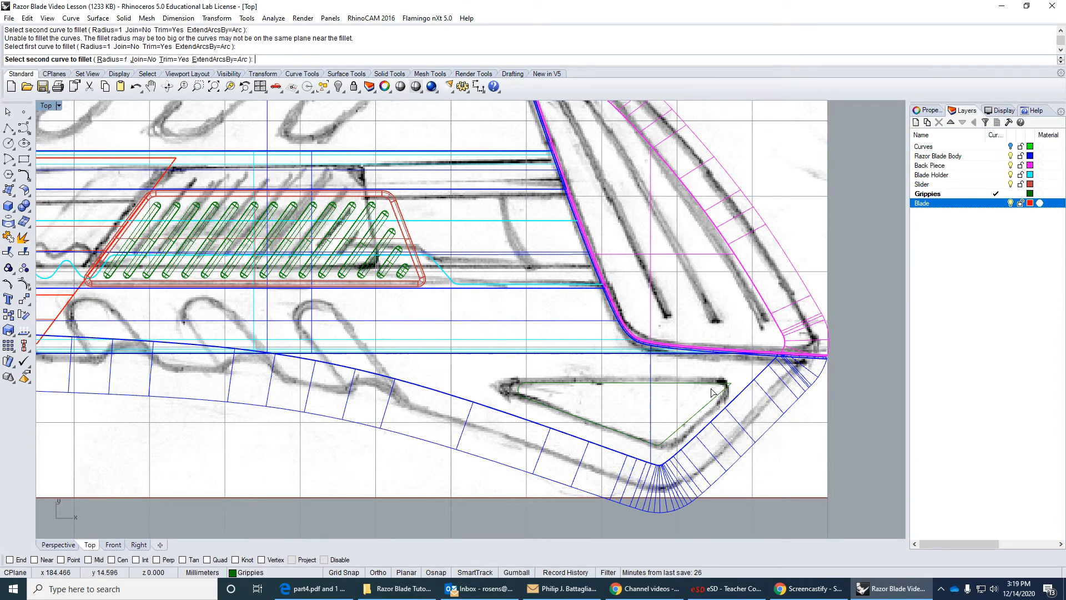
{"action": "left_click", "coordinate": [712, 405]}
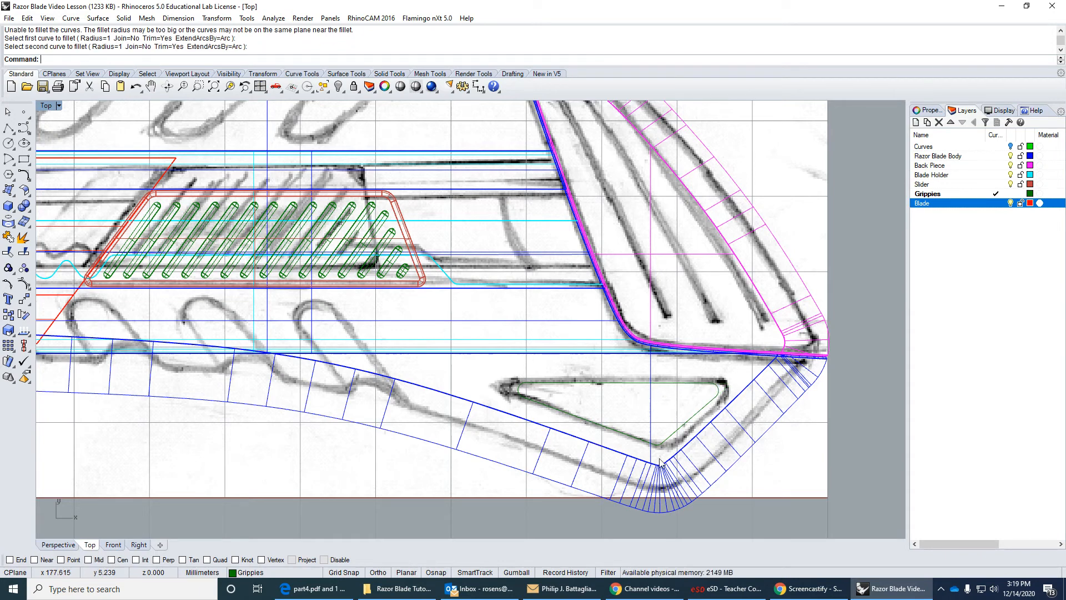
Join the triangle's sides and corner arcs into one closed curve.
{"action": "left_click", "coordinate": [8, 252]}
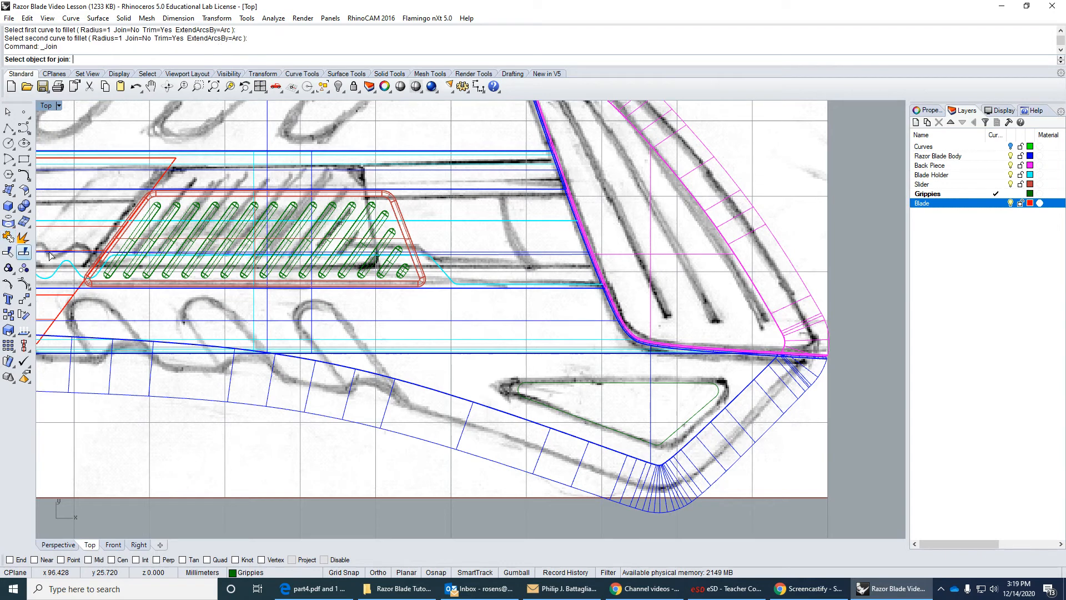
{"action": "left_click", "coordinate": [520, 391]}
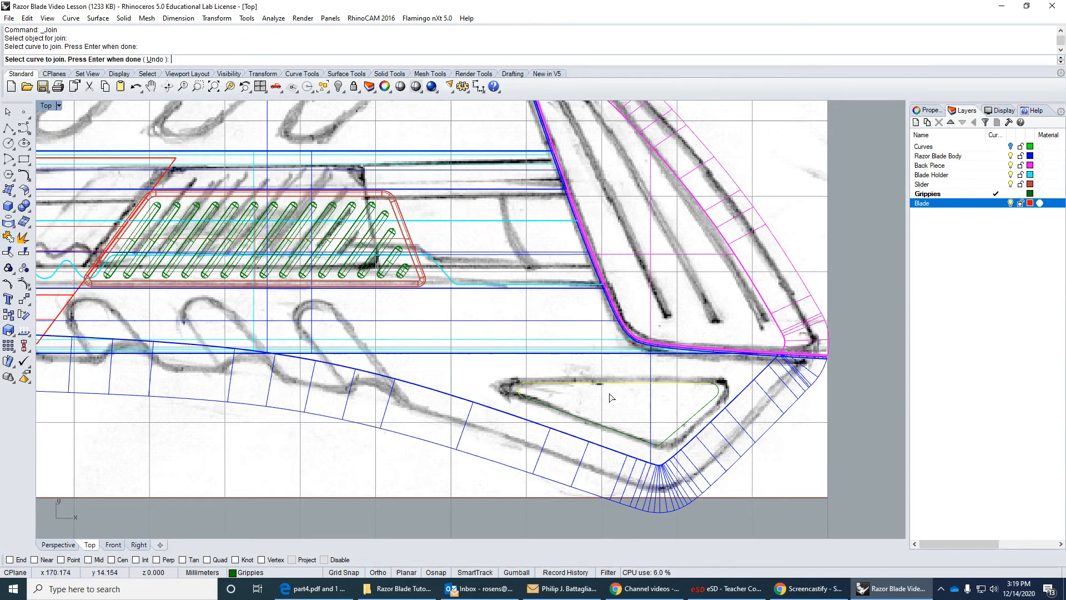
{"action": "left_click", "coordinate": [716, 395]}
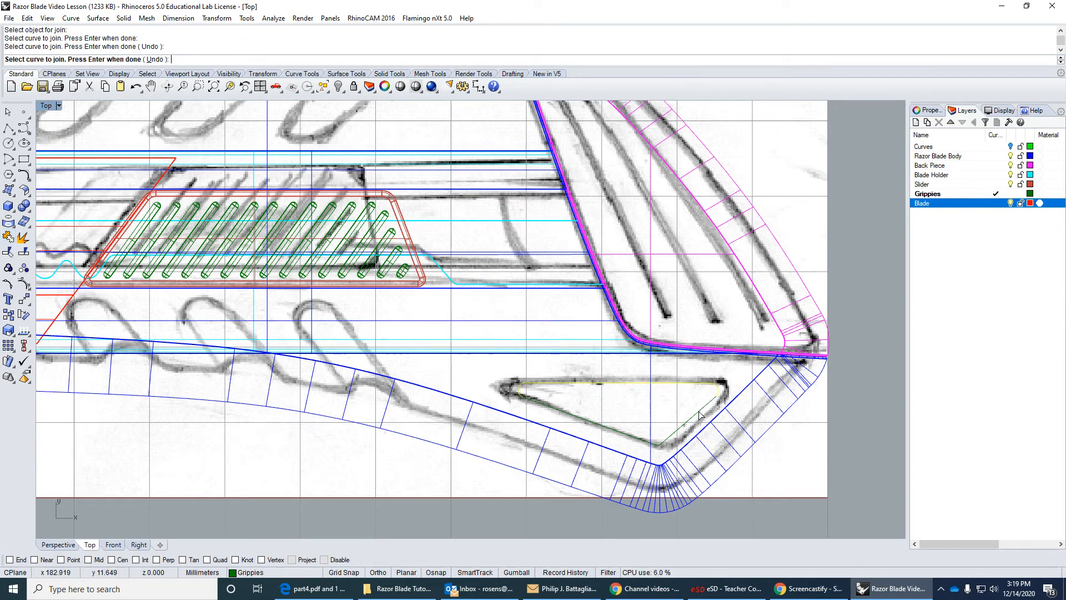
{"action": "left_click", "coordinate": [648, 448]}
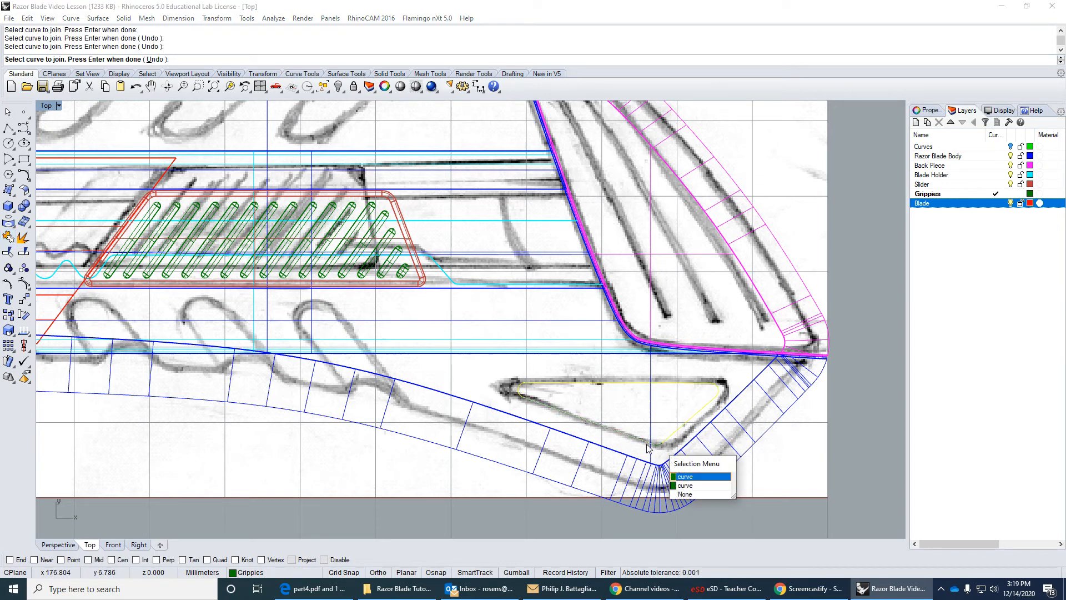
{"action": "left_click", "coordinate": [685, 486]}
{"action": "key", "text": "Return"}
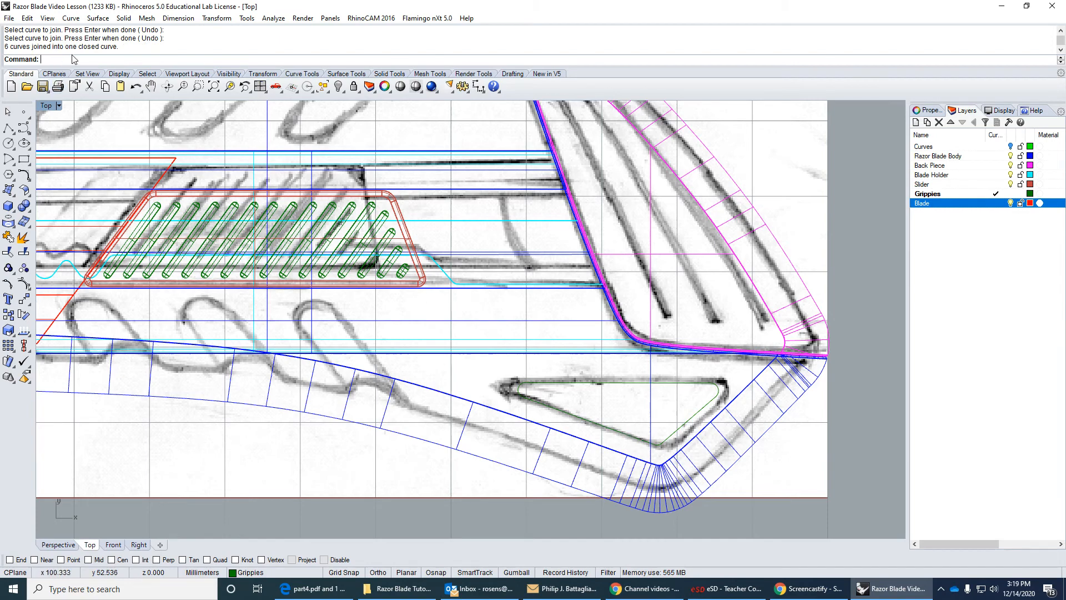
Extrude the closed triangle as a solid to both sides, about 15 mm each way, so it passes completely through the body.
{"action": "double_click", "coordinate": [53, 106]}
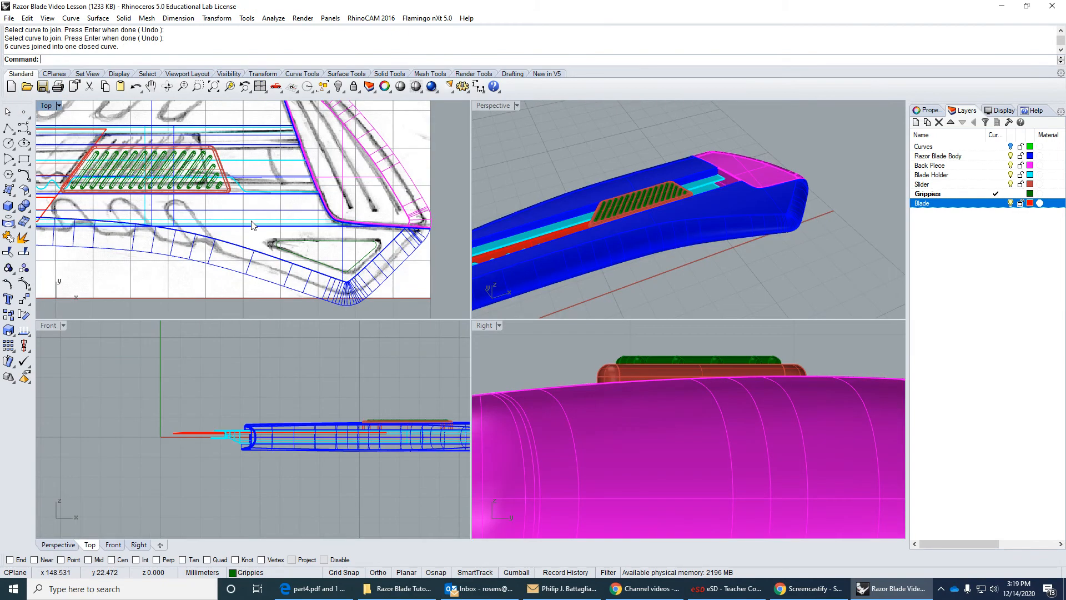
{"action": "scroll", "coordinate": [312, 460], "scroll_direction": "down", "scroll_amount": 6}
{"action": "right_click_drag", "start_coordinate": [358, 448], "coordinate": [305, 436]}
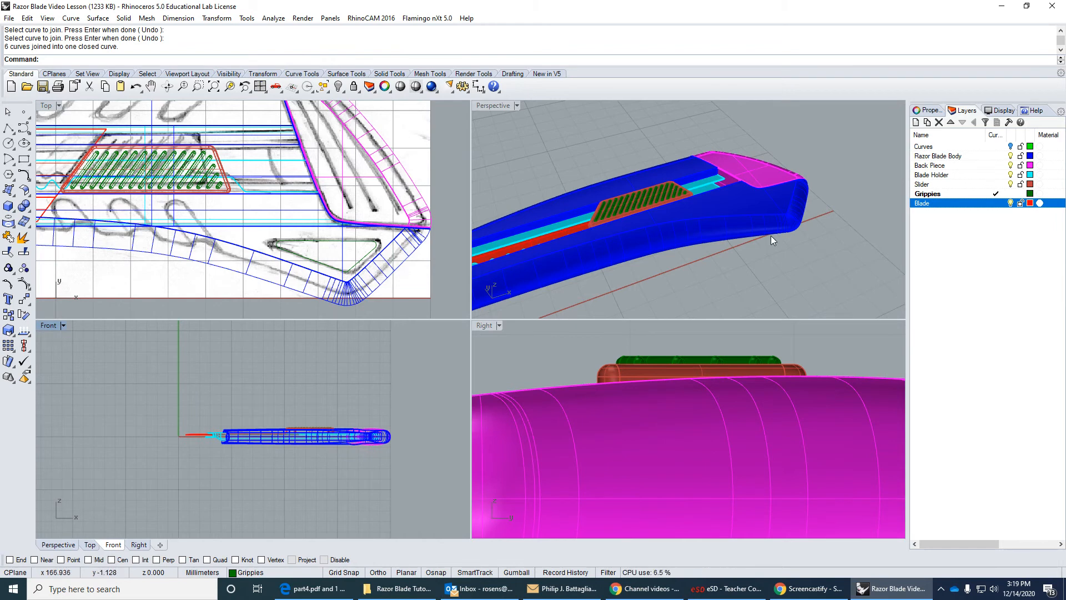
{"action": "left_click", "coordinate": [347, 241]}
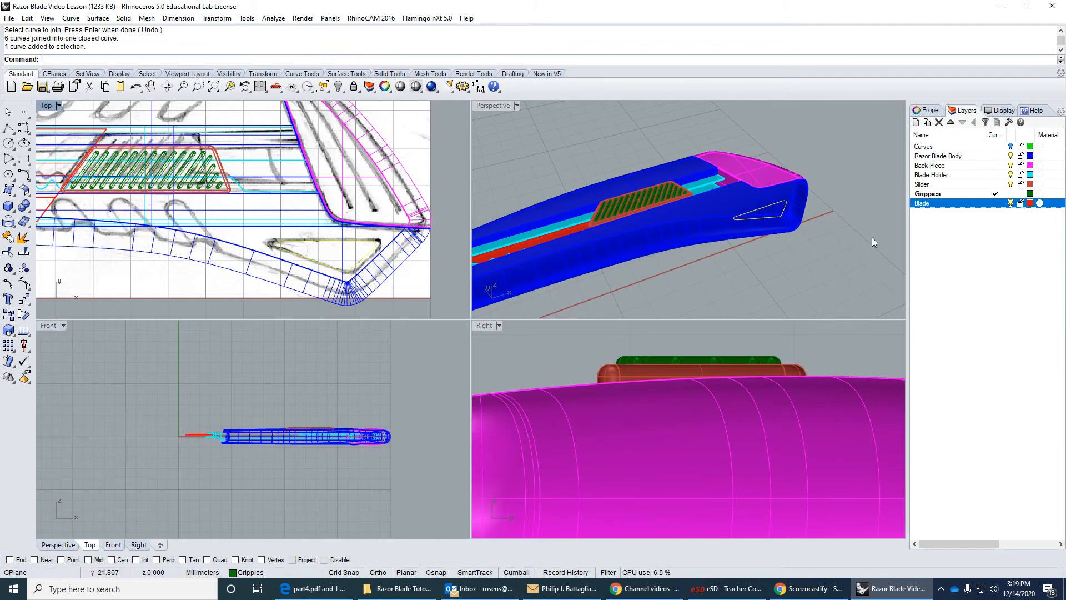
{"action": "left_click", "coordinate": [122, 18]}
{"action": "mouse_move", "coordinate": [185, 216]}
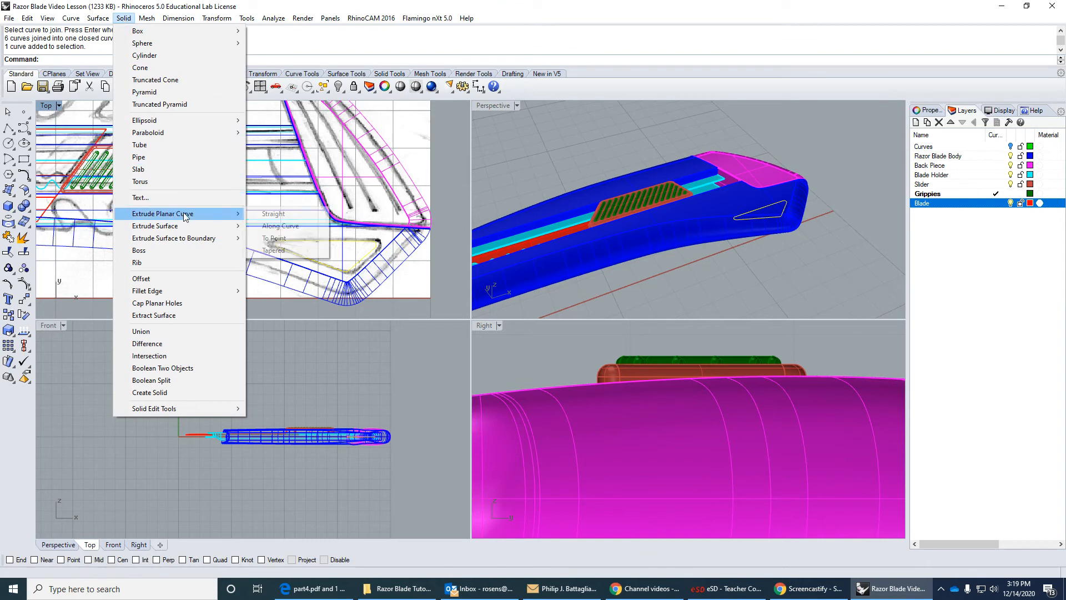
{"action": "left_click", "coordinate": [274, 214]}
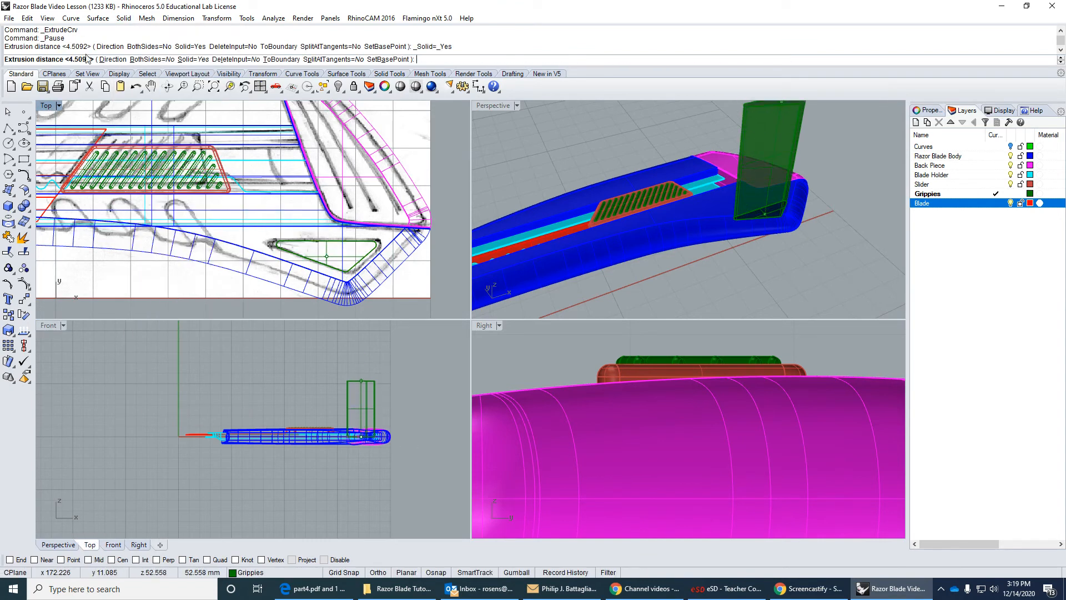
{"action": "left_click", "coordinate": [151, 59]}
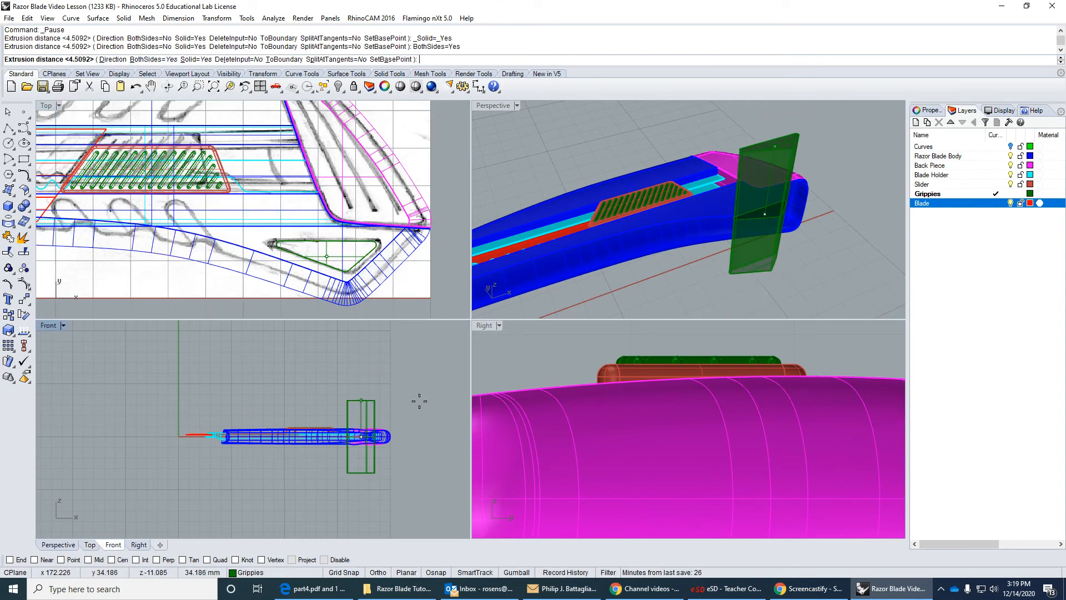
{"action": "left_click", "coordinate": [387, 419]}
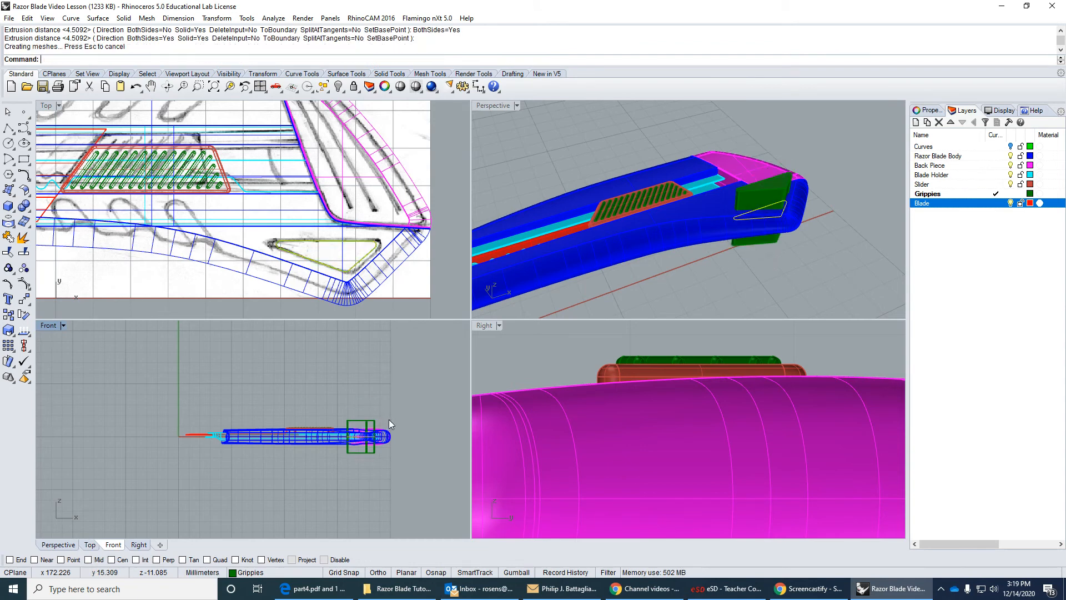
{"action": "left_click", "coordinate": [821, 282]}
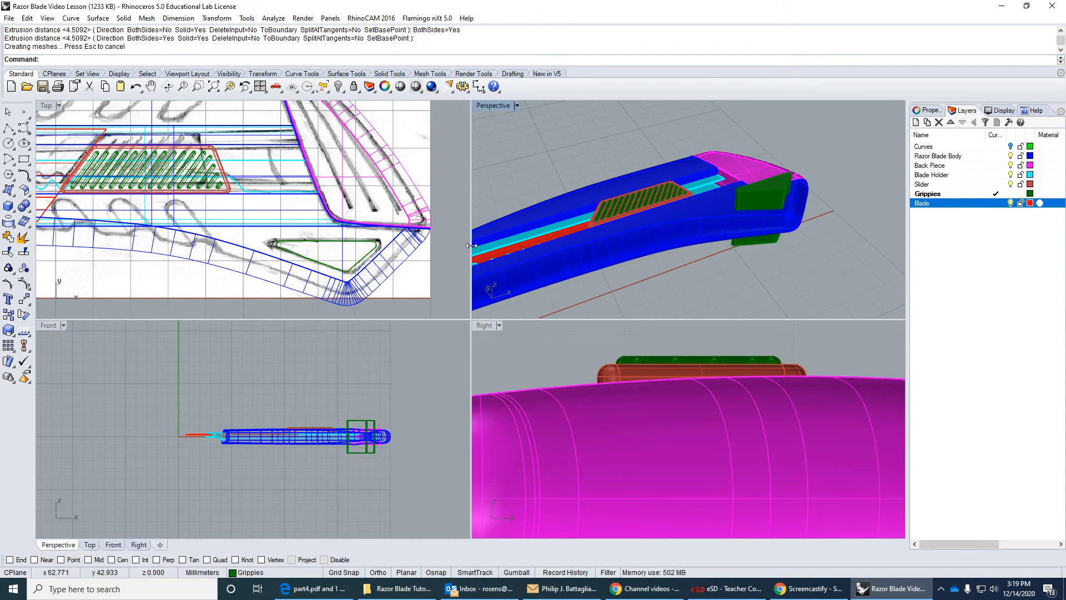
Subtract the triangular solid from the razor blade body with Boolean Difference to cut the hole.
{"action": "left_click", "coordinate": [130, 20]}
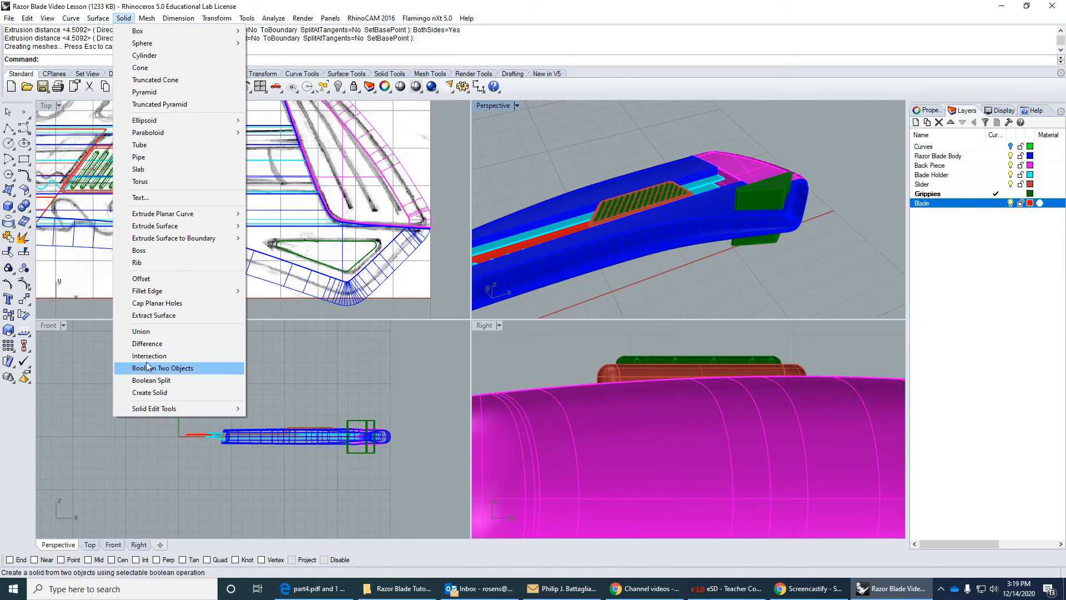
{"action": "left_click", "coordinate": [145, 342]}
{"action": "left_click", "coordinate": [685, 225]}
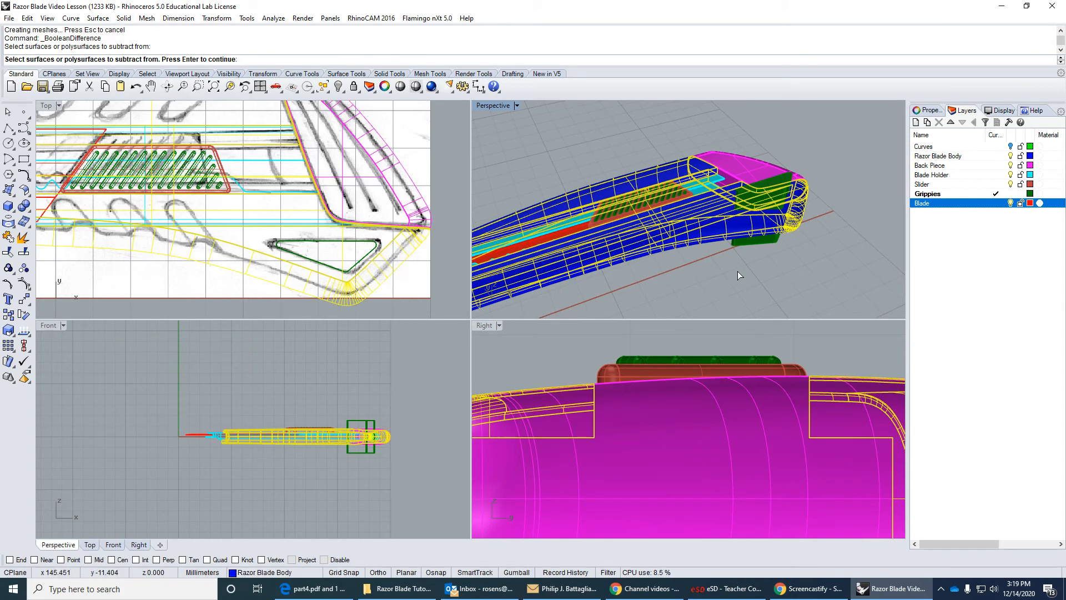
{"action": "key", "text": "Return"}
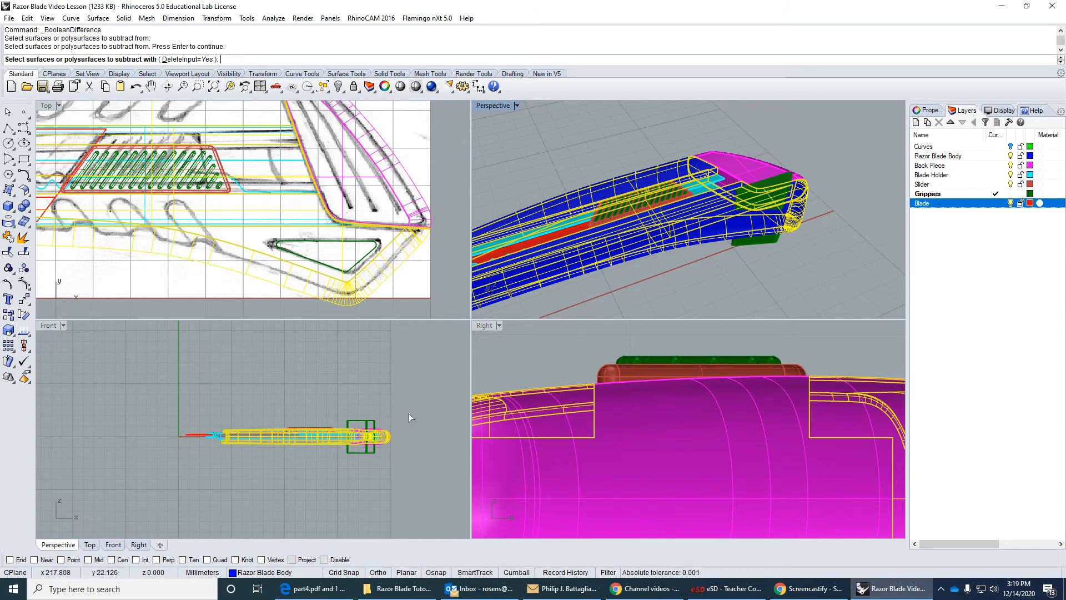
{"action": "left_click", "coordinate": [375, 424]}
{"action": "key", "text": "Return"}
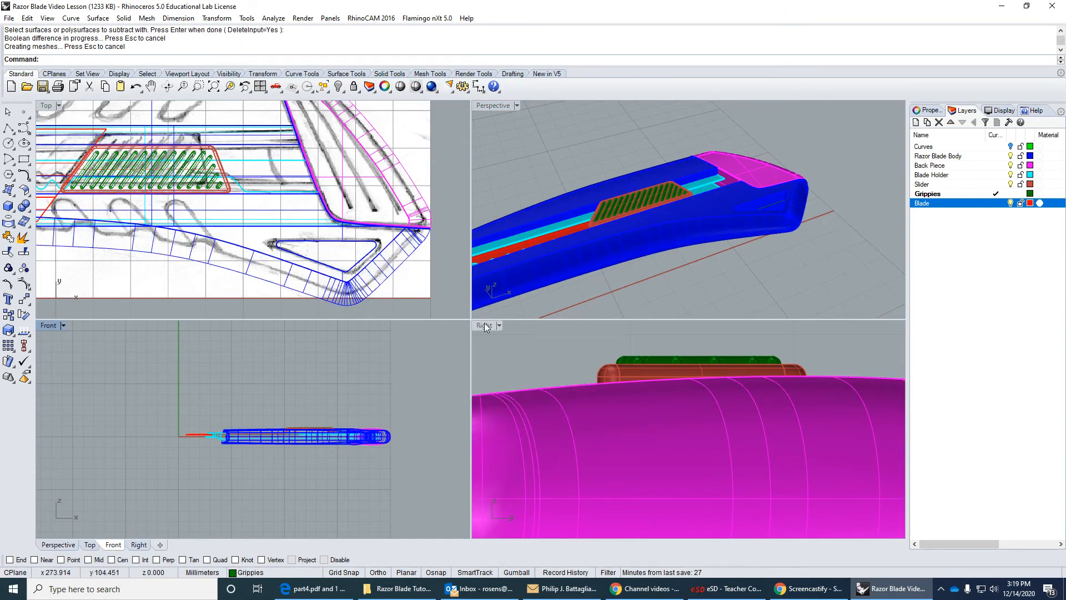
Fillet all edges of the triangular hole on the body's upper face with a 0.75 mm radius.
{"action": "right_click_drag", "start_coordinate": [755, 217], "coordinate": [652, 194]}
{"action": "scroll", "coordinate": [755, 283], "scroll_direction": "up", "scroll_amount": 8}
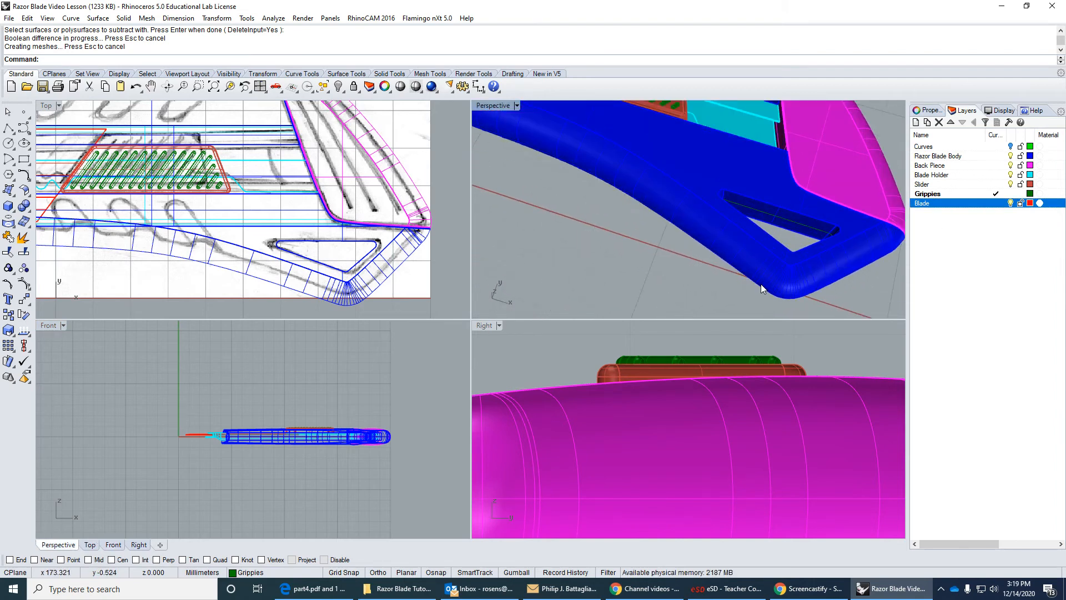
{"action": "right_click_drag", "start_coordinate": [780, 273], "coordinate": [782, 192]}
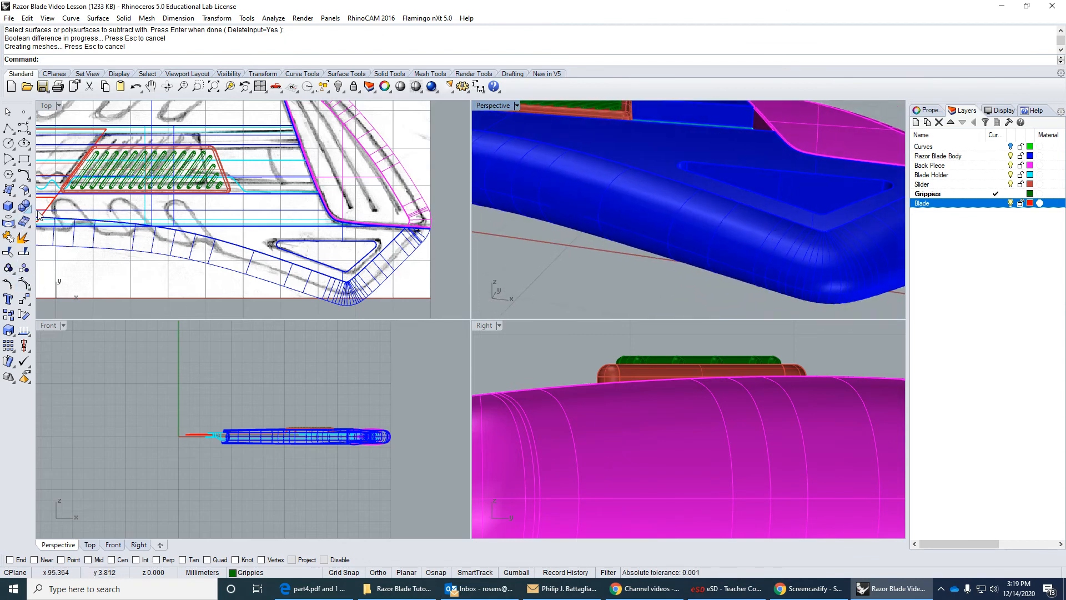
{"action": "left_click", "coordinate": [123, 18]}
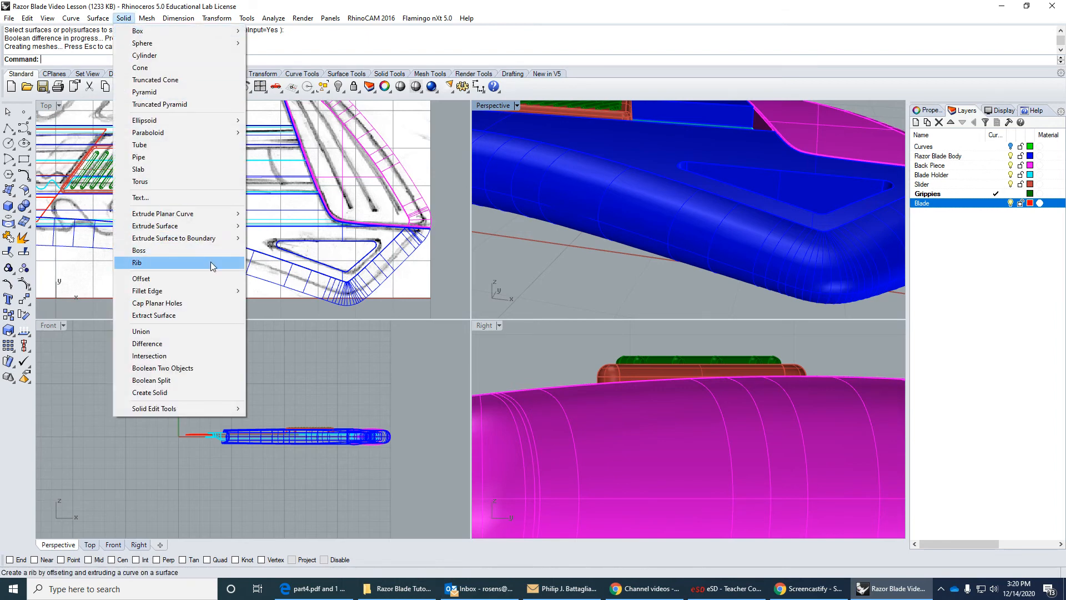
{"action": "mouse_move", "coordinate": [214, 288]}
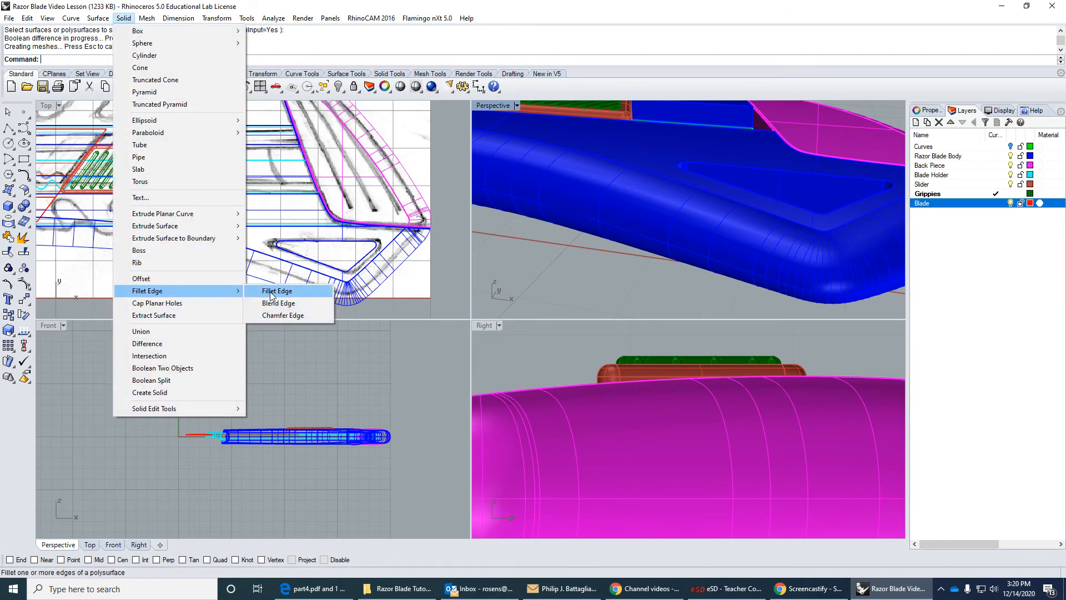
{"action": "left_click", "coordinate": [294, 291]}
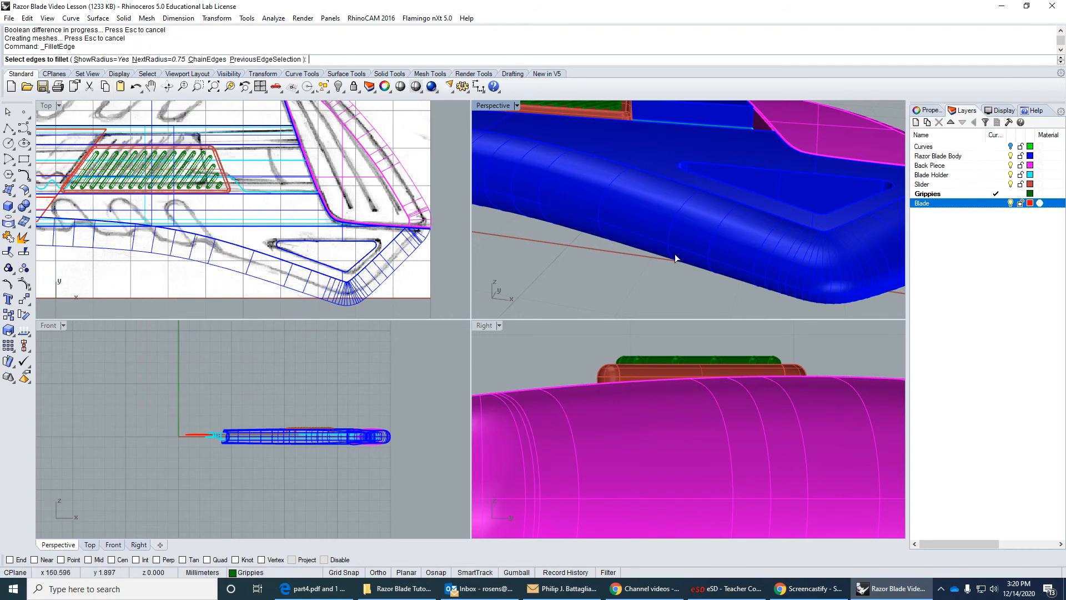
{"action": "left_click", "coordinate": [771, 197]}
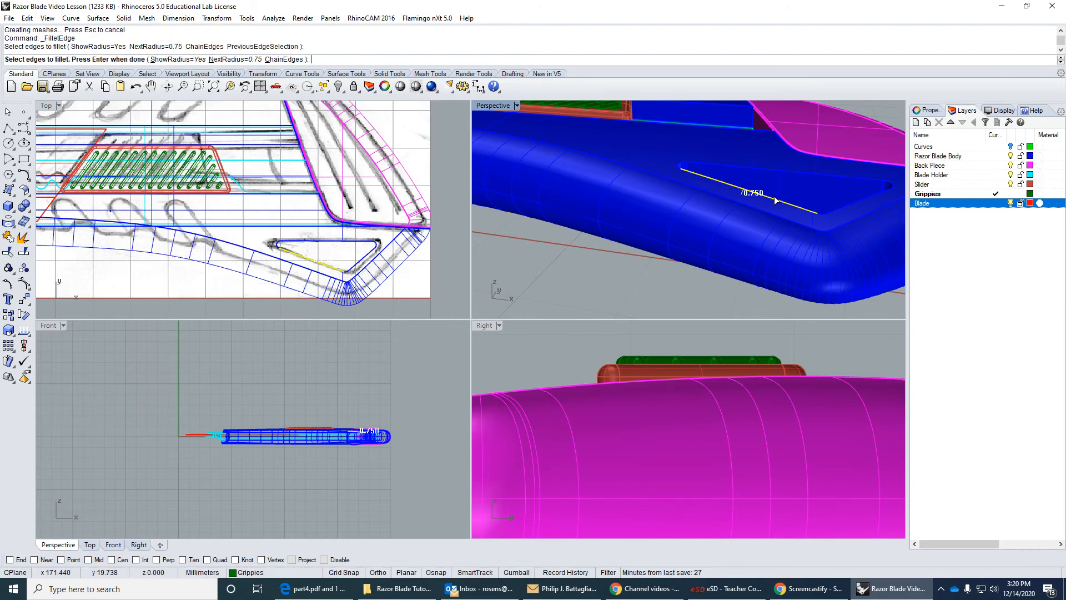
{"action": "left_click", "coordinate": [680, 167]}
{"action": "left_click", "coordinate": [827, 176]}
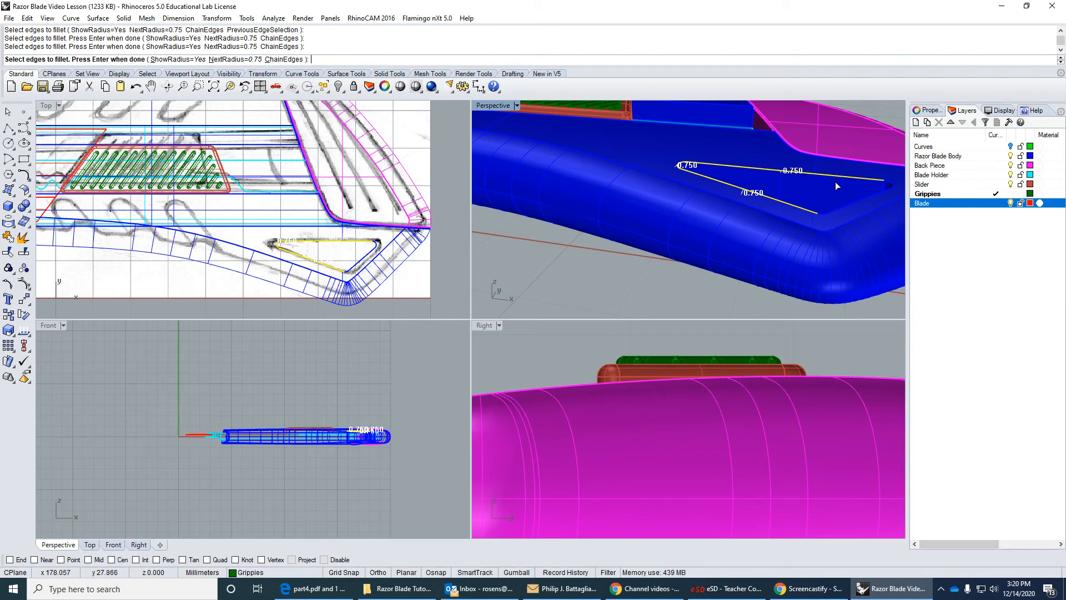
{"action": "left_click", "coordinate": [889, 189]}
{"action": "left_click", "coordinate": [880, 192]}
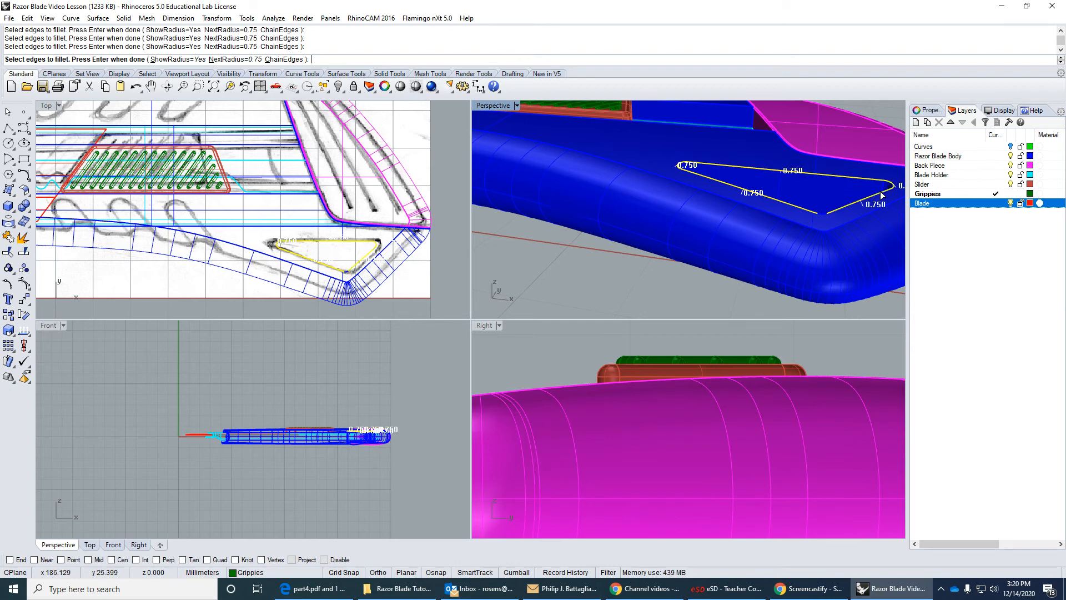
{"action": "key", "text": "Return"}
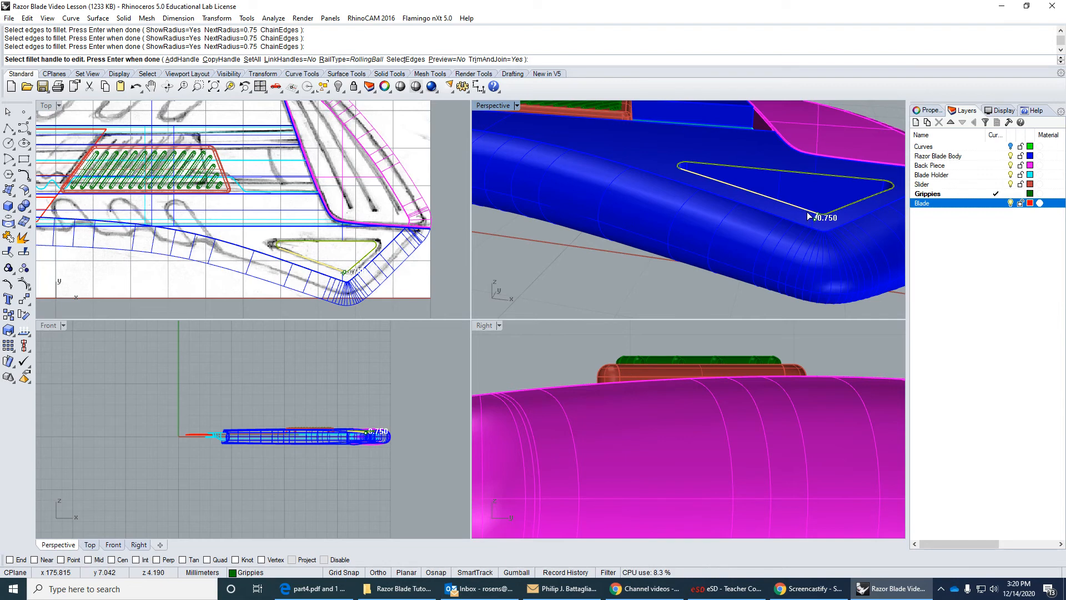
{"action": "key", "text": "Return"}
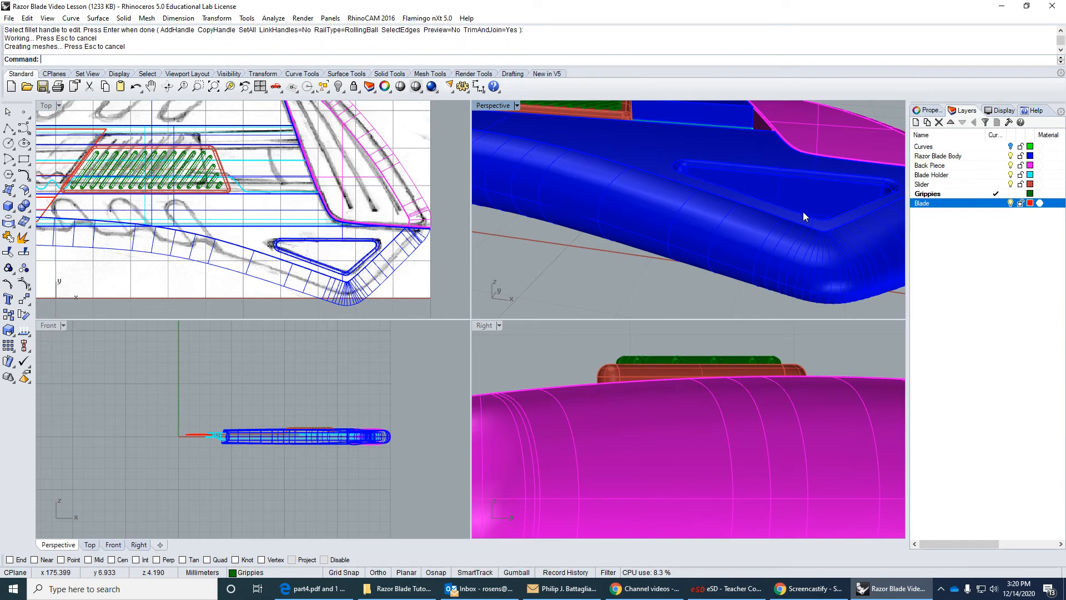
Fillet all edges of the triangular hole on the body's opposite, lower face with a 0.75 mm radius.
{"action": "right_click_drag", "start_coordinate": [804, 210], "coordinate": [638, 191]}
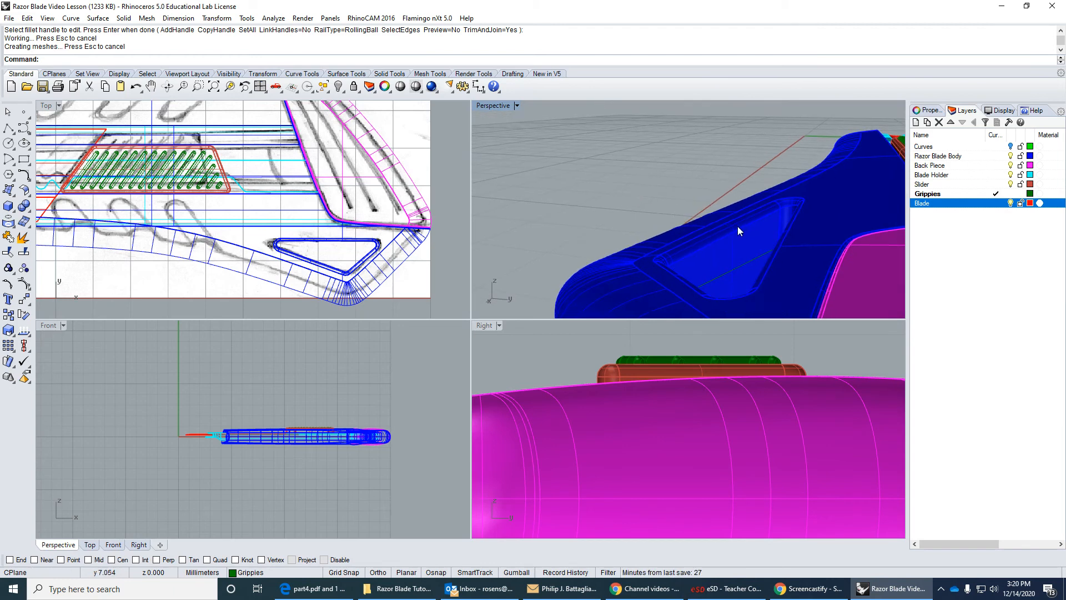
{"action": "right_click_drag", "start_coordinate": [703, 284], "coordinate": [705, 259]}
{"action": "scroll", "coordinate": [680, 303], "scroll_direction": "up", "scroll_amount": 8}
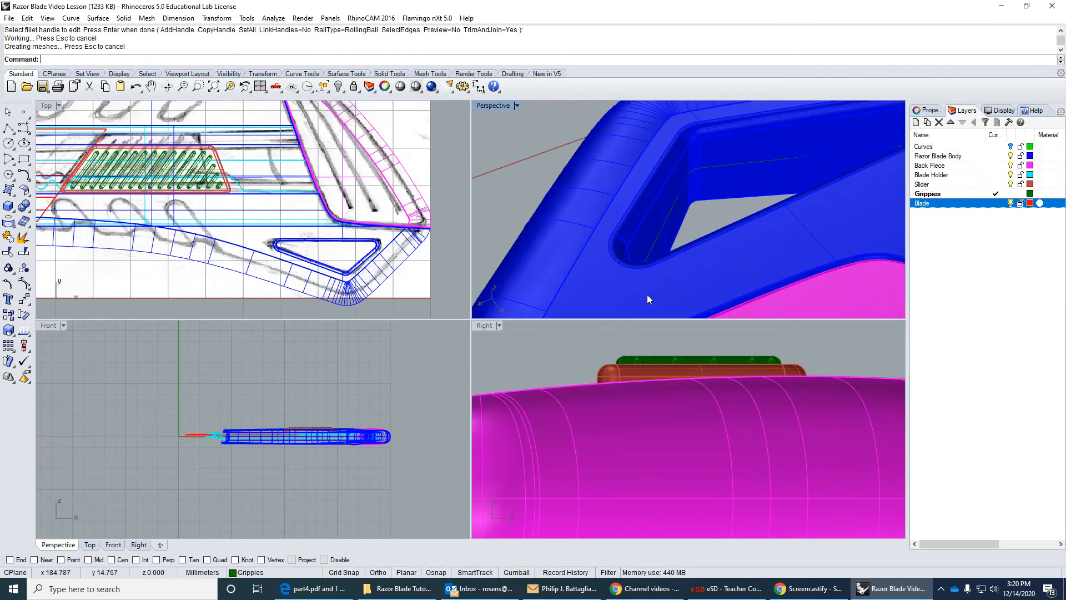
{"action": "scroll", "coordinate": [638, 280], "scroll_direction": "down", "scroll_amount": 6}
{"action": "right_click_drag", "start_coordinate": [645, 272], "coordinate": [721, 195]}
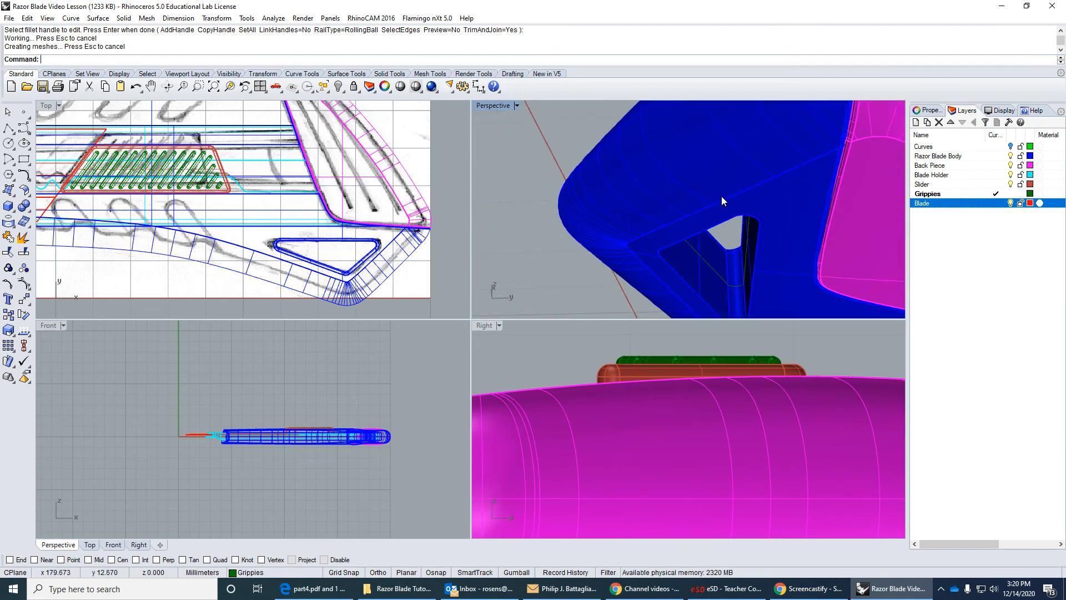
{"action": "key", "text": "Return"}
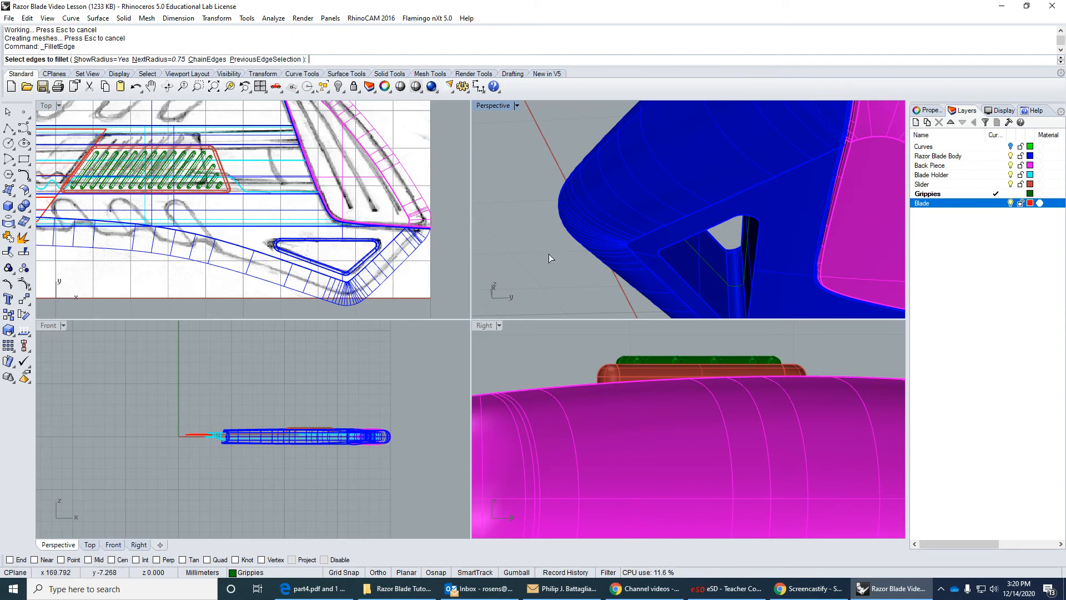
{"action": "left_click", "coordinate": [678, 276]}
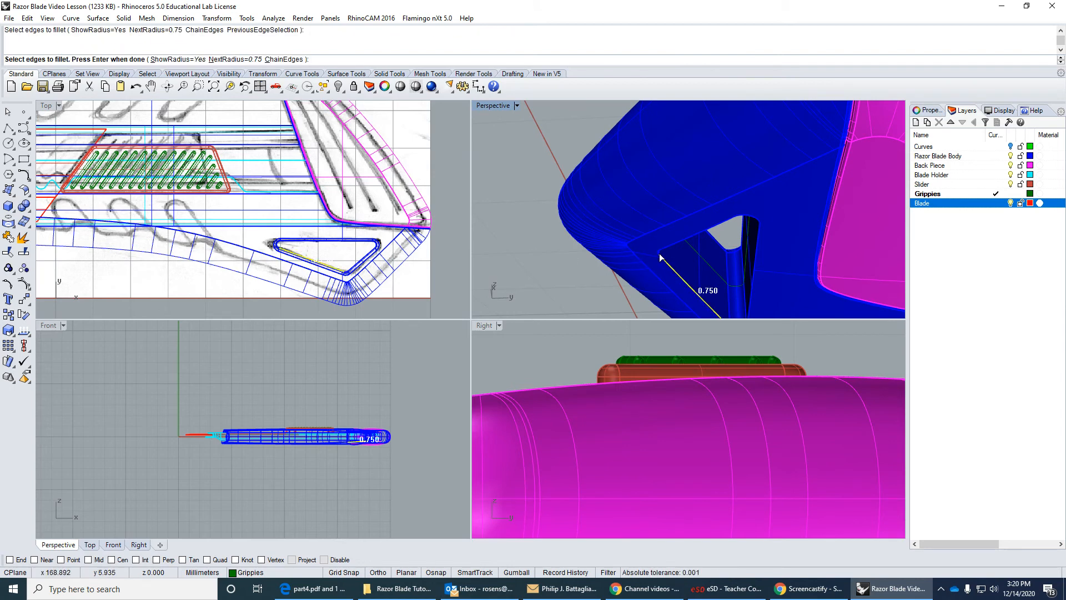
{"action": "left_click", "coordinate": [659, 255]}
{"action": "left_click", "coordinate": [687, 301]}
{"action": "scroll", "coordinate": [649, 236], "scroll_direction": "up", "scroll_amount": 4}
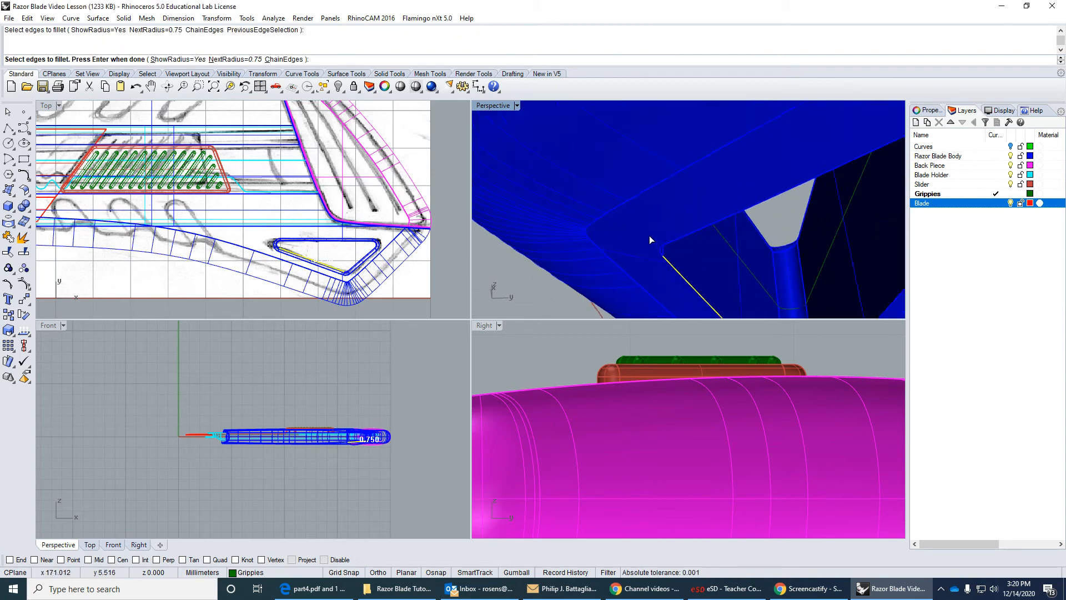
{"action": "left_click", "coordinate": [676, 280]}
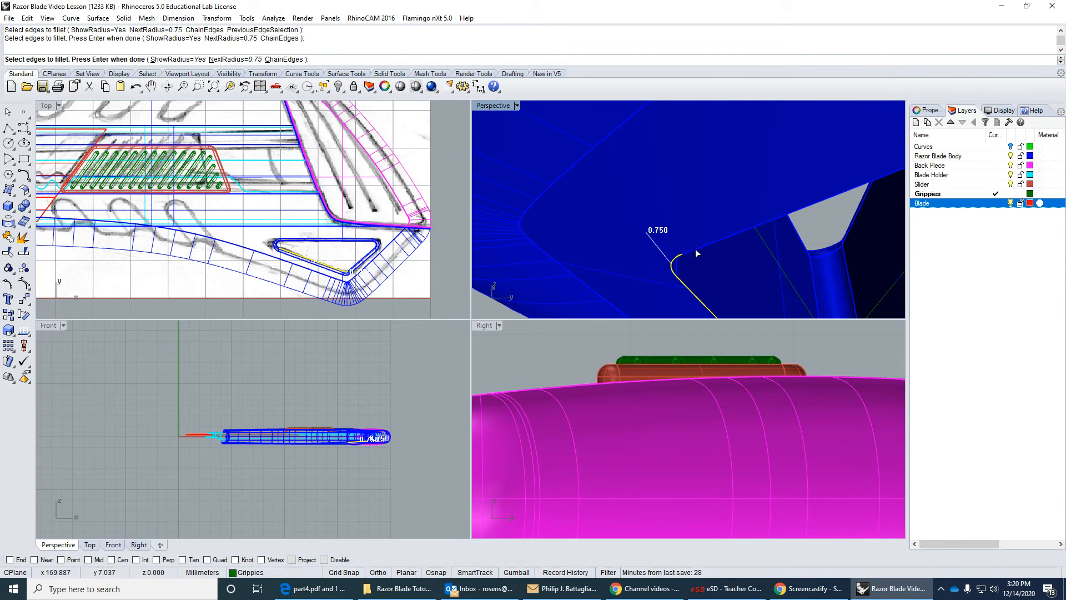
{"action": "left_click", "coordinate": [695, 249]}
{"action": "scroll", "coordinate": [700, 249], "scroll_direction": "down", "scroll_amount": 4}
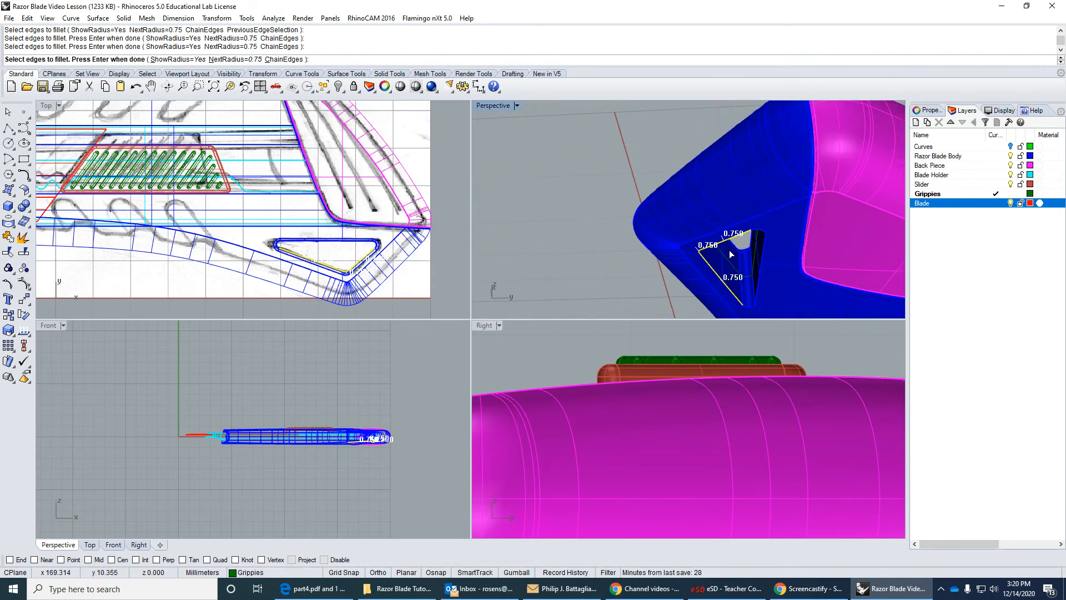
{"action": "left_click", "coordinate": [756, 232]}
{"action": "left_click", "coordinate": [764, 253]}
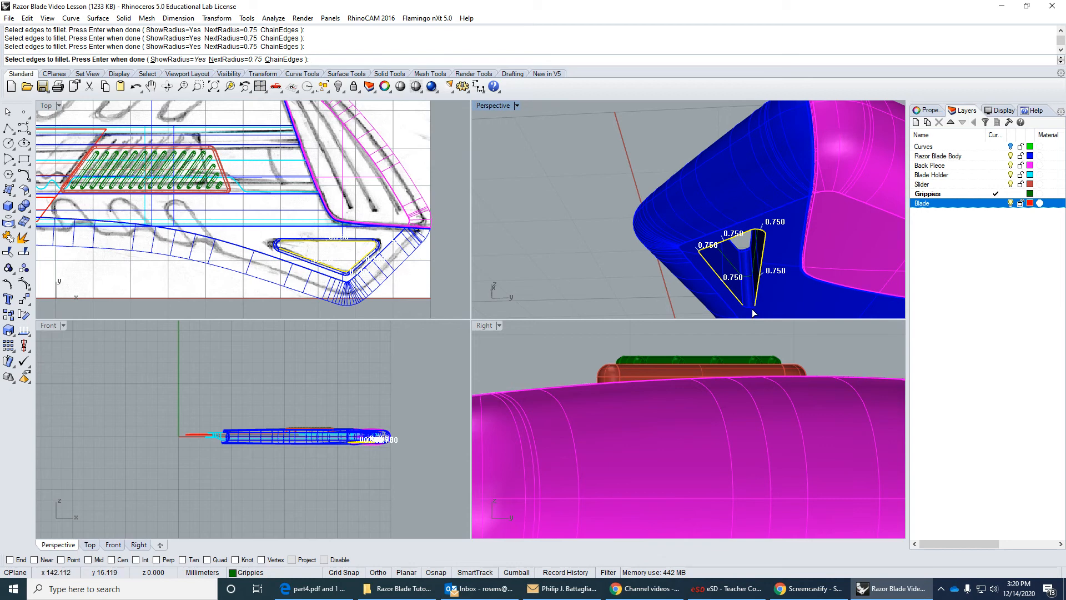
{"action": "left_click", "coordinate": [752, 311]}
{"action": "left_click", "coordinate": [750, 308]}
{"action": "right_click", "coordinate": [777, 305]}
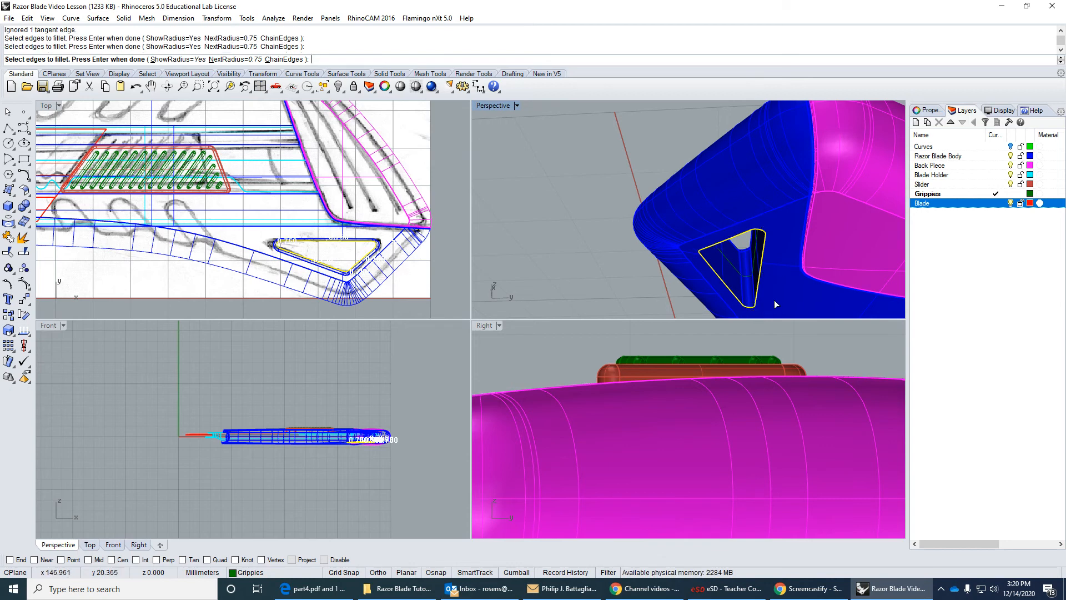
{"action": "right_click", "coordinate": [776, 305]}
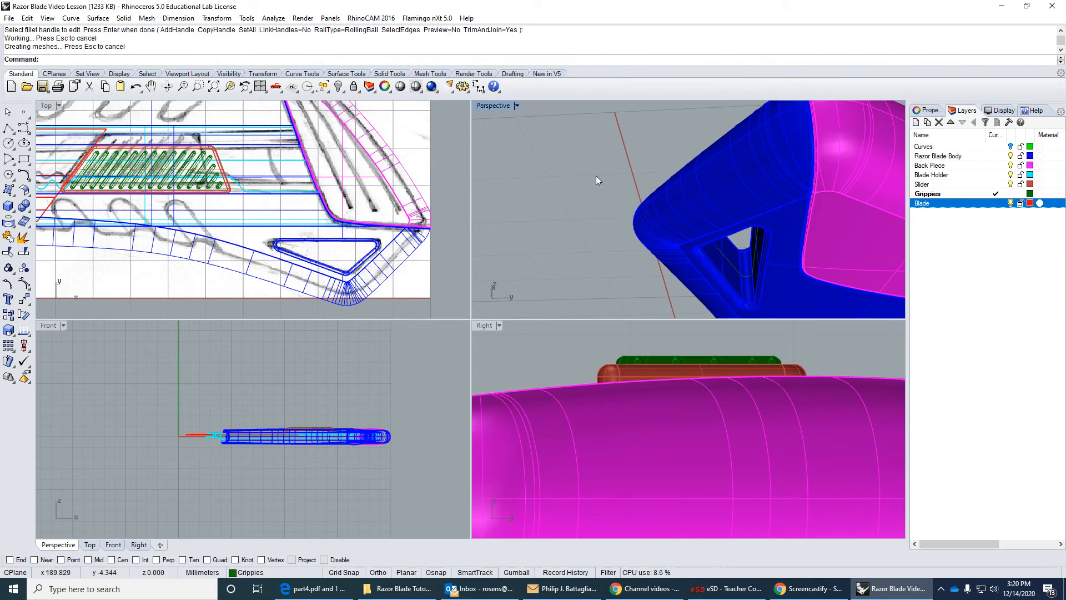
{"action": "right_click_drag", "start_coordinate": [596, 180], "coordinate": [505, 191]}
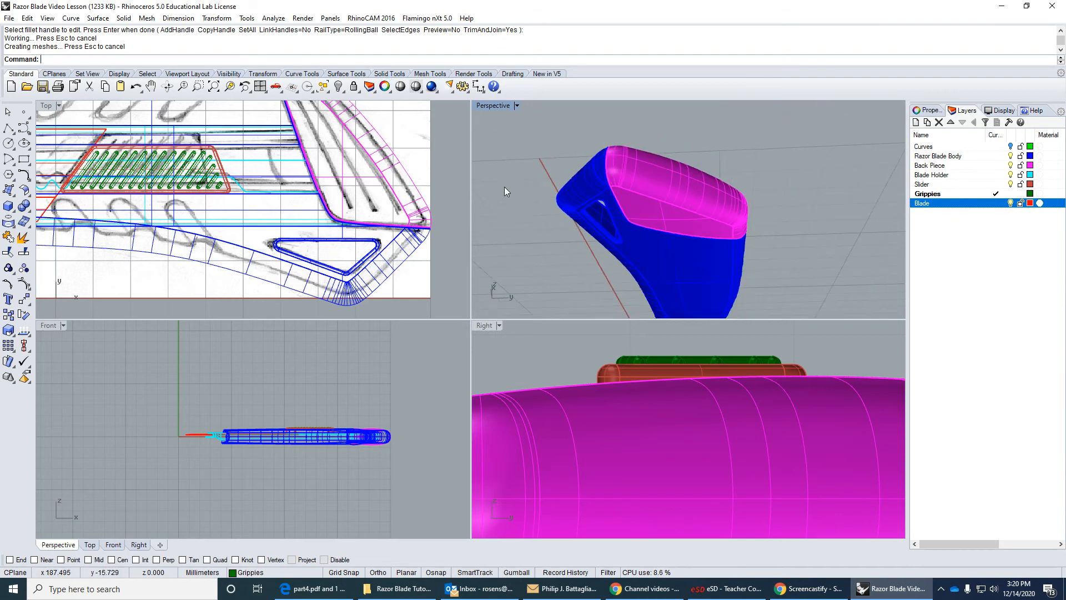
{"action": "right_click_drag", "start_coordinate": [568, 203], "coordinate": [710, 293]}
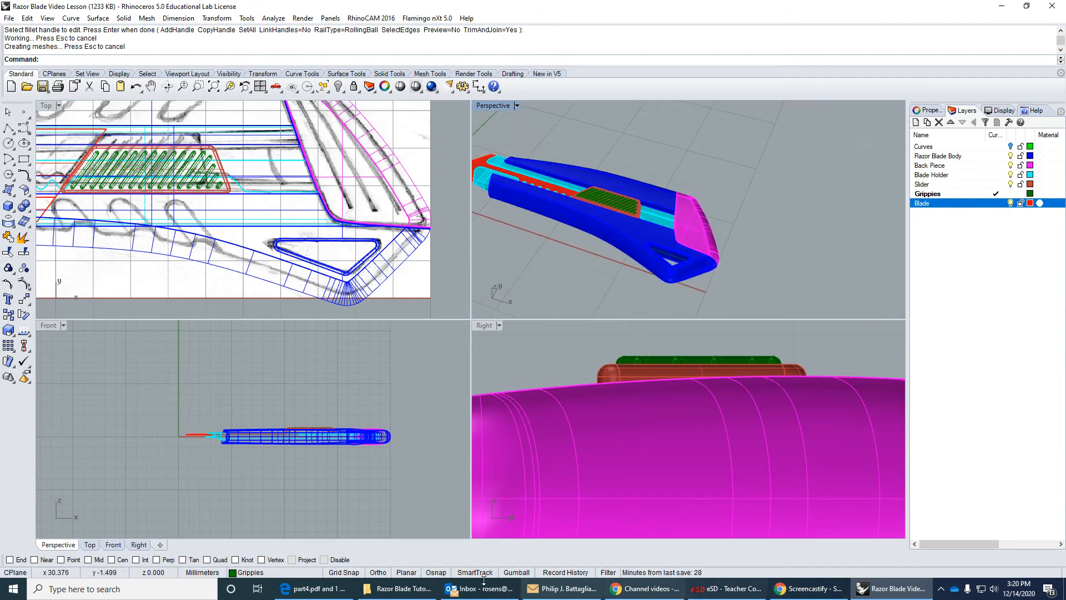
Switch to part4.pdf and examine the instructions for the back piece's inner tab, texture lines and completed model.
{"action": "left_click", "coordinate": [334, 590]}
{"action": "scroll", "coordinate": [336, 326], "scroll_direction": "down", "scroll_amount": 10}
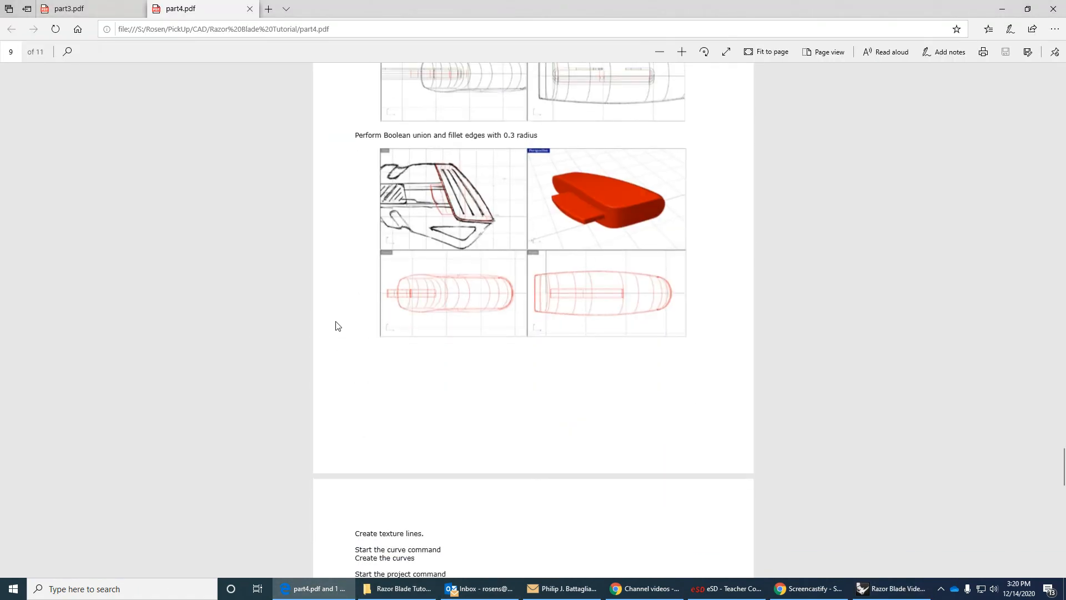
{"action": "scroll", "coordinate": [342, 332], "scroll_direction": "up", "scroll_amount": 5}
{"action": "scroll", "coordinate": [665, 405], "scroll_direction": "down", "scroll_amount": 3}
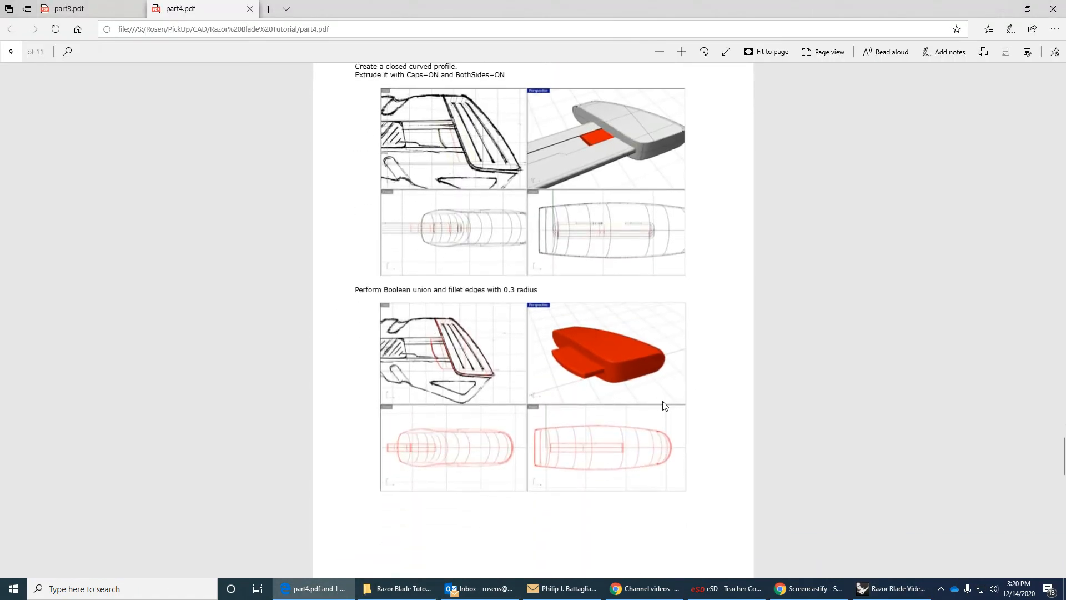
{"action": "scroll", "coordinate": [649, 433], "scroll_direction": "down", "scroll_amount": 15}
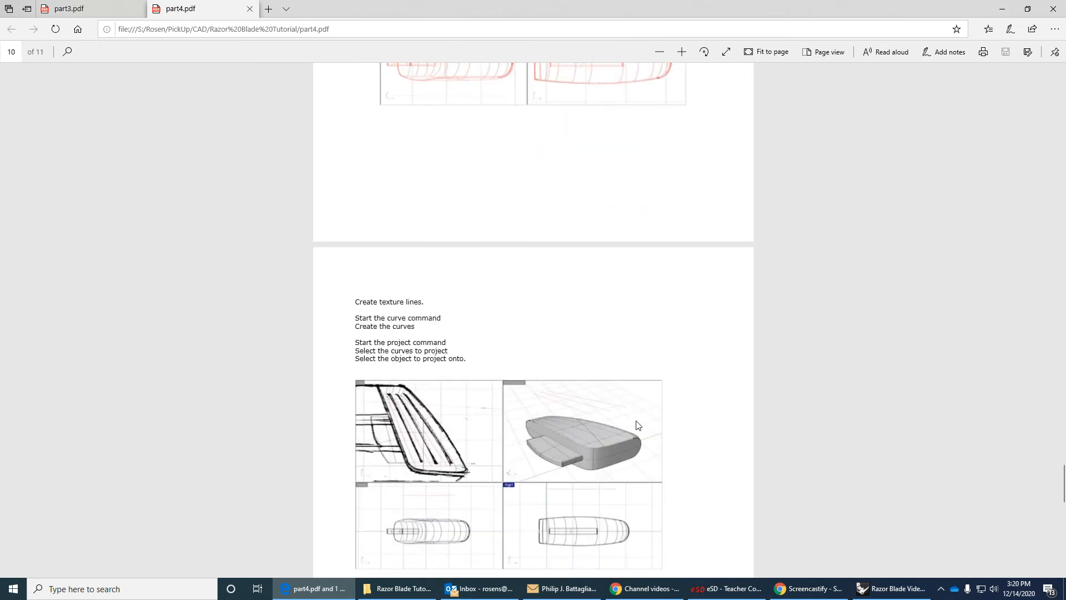
{"action": "scroll", "coordinate": [637, 425], "scroll_direction": "down", "scroll_amount": 5}
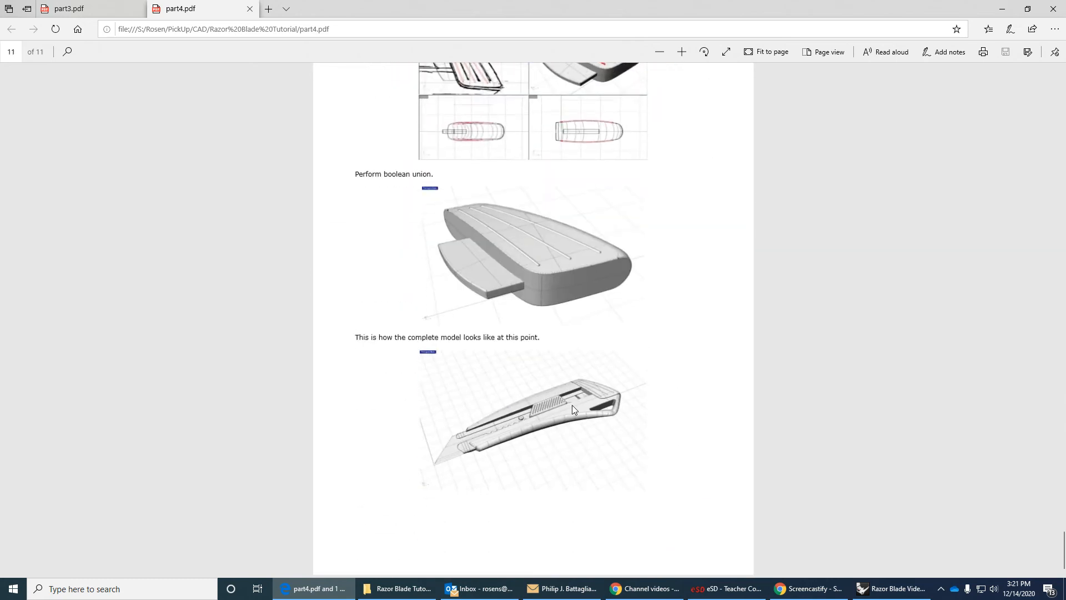
{"action": "scroll", "coordinate": [574, 404], "scroll_direction": "up", "scroll_amount": 12}
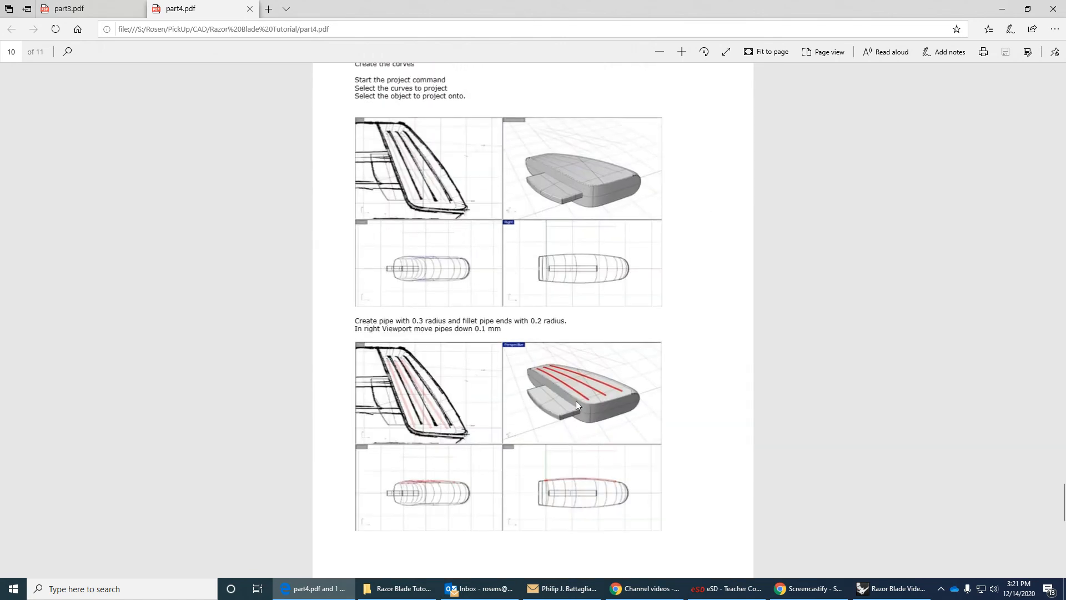
{"action": "scroll", "coordinate": [572, 433], "scroll_direction": "up", "scroll_amount": 5}
Return to Rhino and draw a horizontal polyline about 11 mm long with Ortho on, along the sketched tab's upper edge beside the back piece.
{"action": "left_click", "coordinate": [892, 589]}
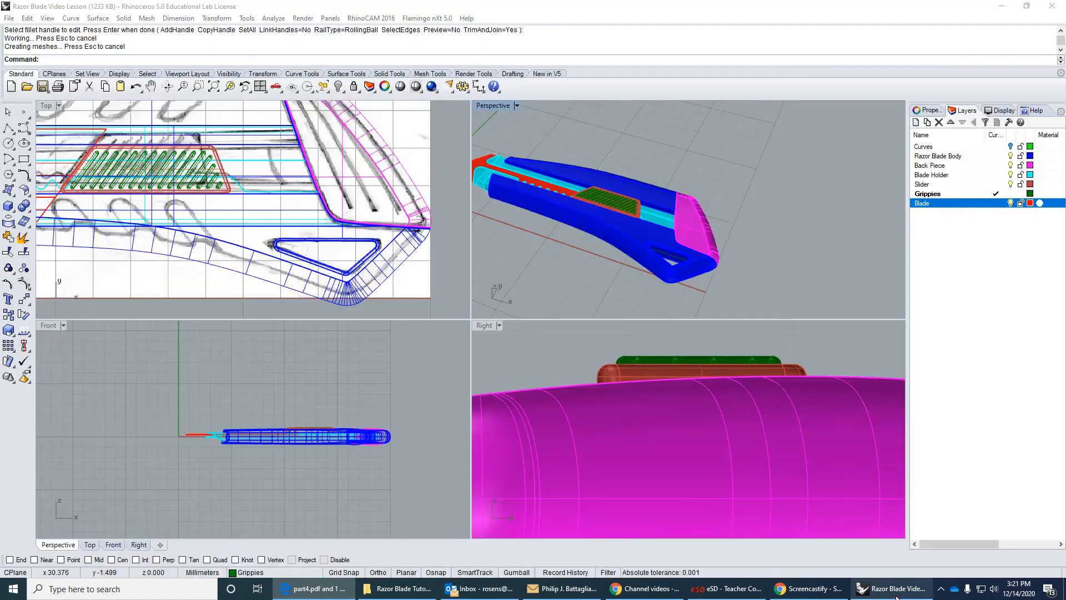
{"action": "right_click_drag", "start_coordinate": [283, 180], "coordinate": [297, 245]}
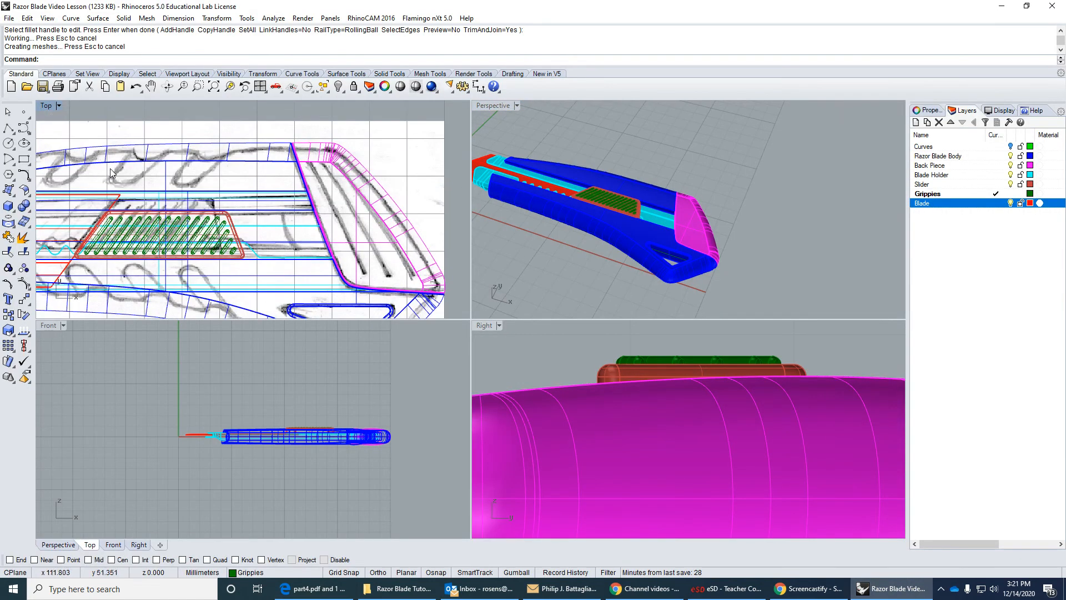
{"action": "left_click", "coordinate": [8, 129]}
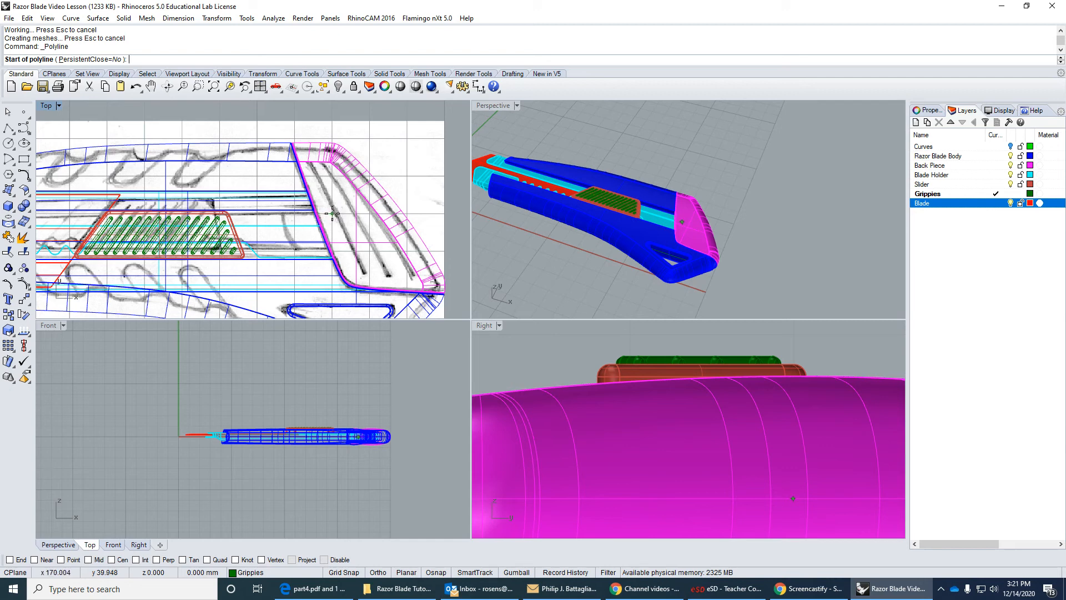
{"action": "right_click_drag", "start_coordinate": [334, 213], "coordinate": [357, 196]}
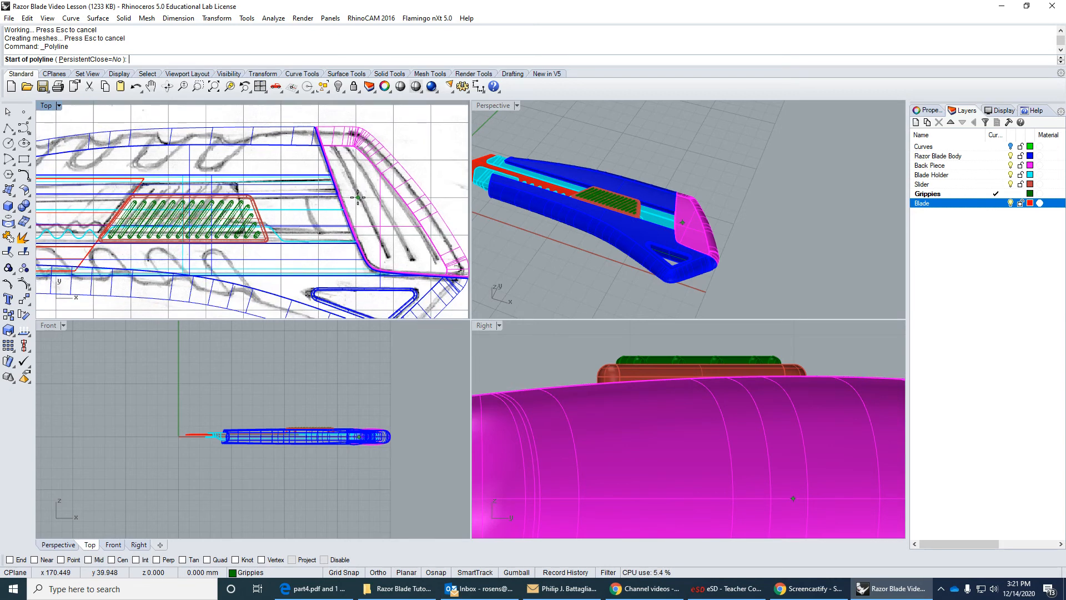
{"action": "right_click_drag", "start_coordinate": [499, 199], "coordinate": [571, 194]}
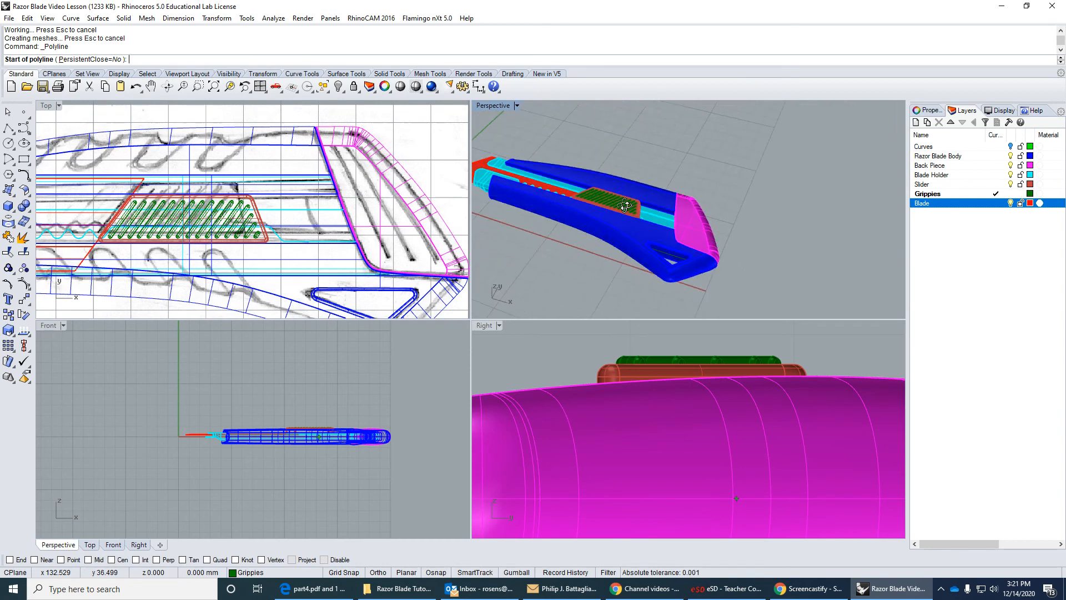
{"action": "scroll", "coordinate": [331, 200], "scroll_direction": "up", "scroll_amount": 2}
{"action": "scroll", "coordinate": [362, 197], "scroll_direction": "up", "scroll_amount": 2}
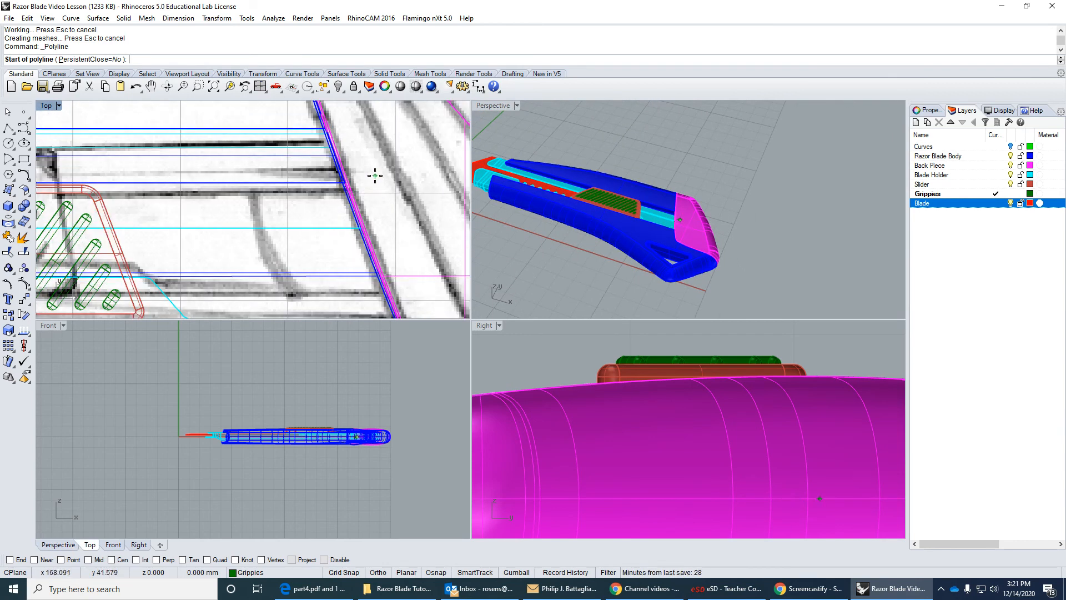
{"action": "left_click", "coordinate": [377, 186]}
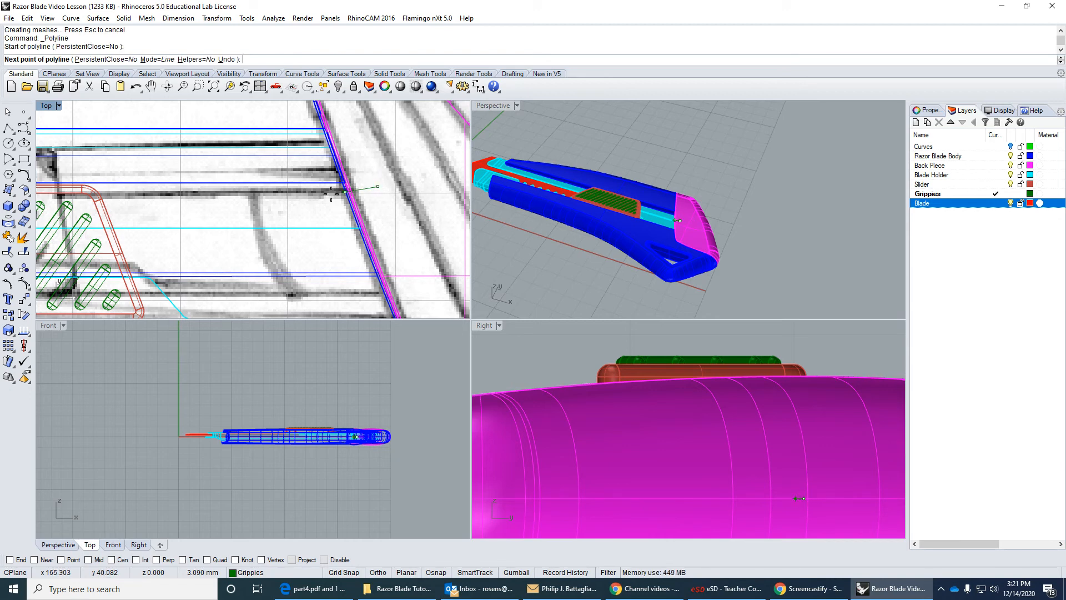
{"action": "key", "text": "F8"}
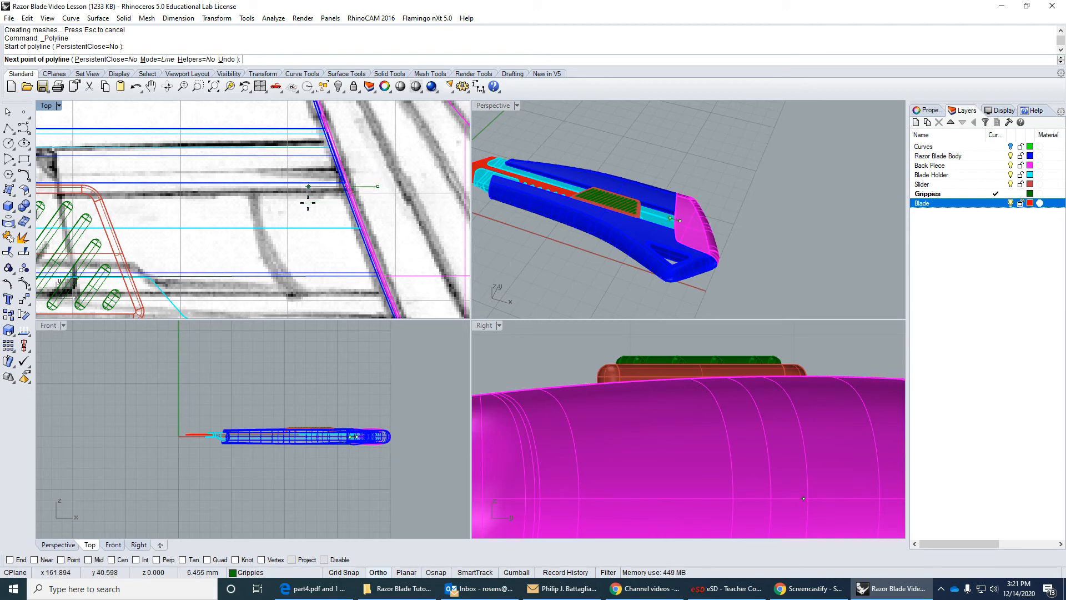
{"action": "left_click", "coordinate": [259, 200], "text": "shift"}
{"action": "right_click", "coordinate": [323, 209]}
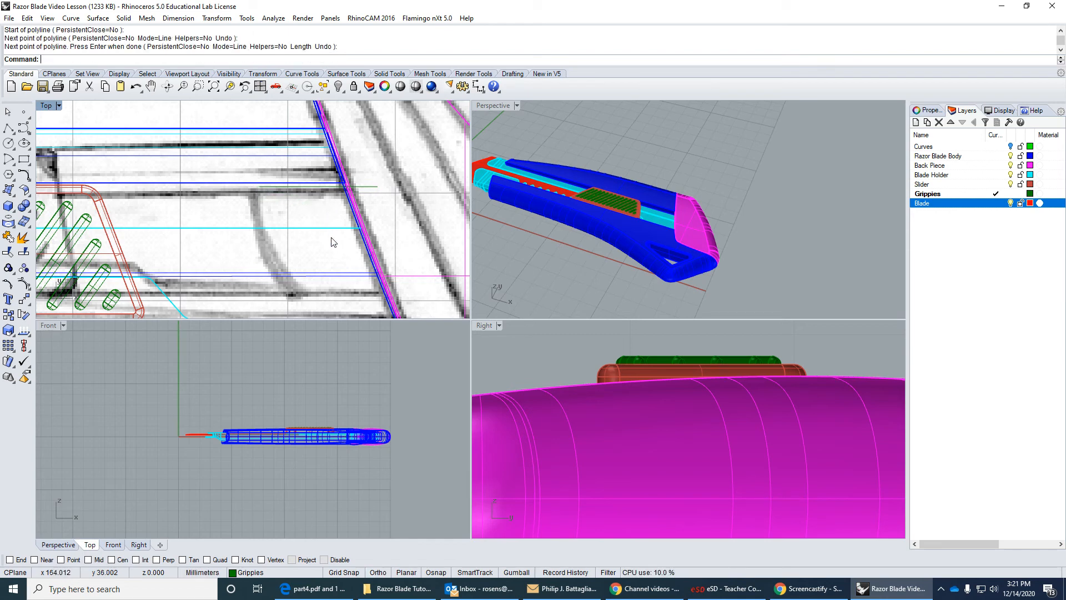
Draw a second horizontal polyline about 11 mm long along the sketched tab's lower edge, starting inside the back piece.
{"action": "right_click_drag", "start_coordinate": [331, 238], "coordinate": [324, 214]}
{"action": "right_click", "coordinate": [339, 232]}
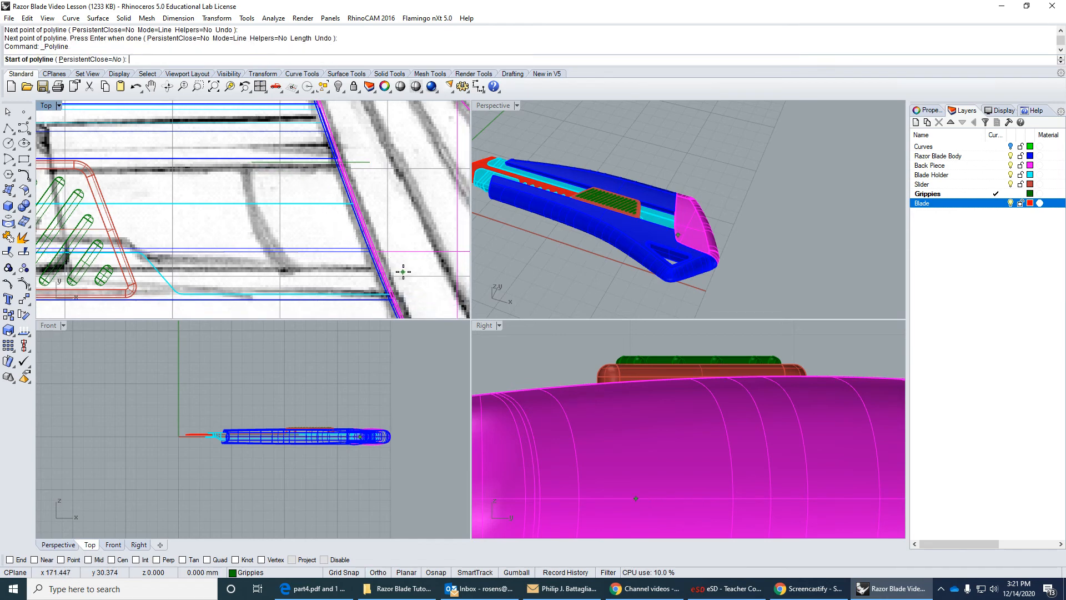
{"action": "left_click", "coordinate": [406, 272]}
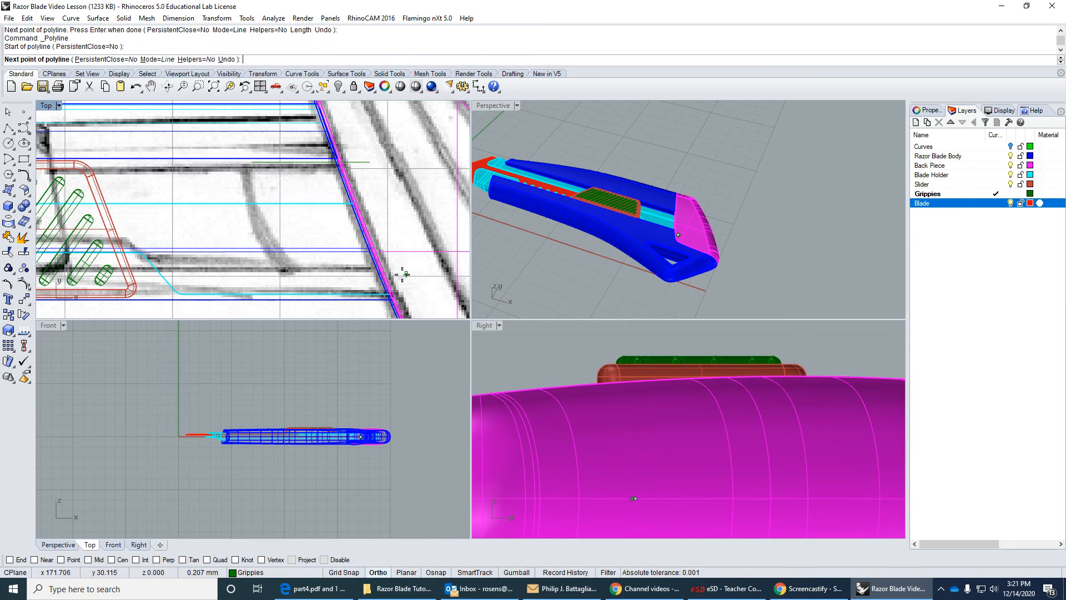
{"action": "left_click", "coordinate": [286, 271]}
{"action": "key", "text": "Return"}
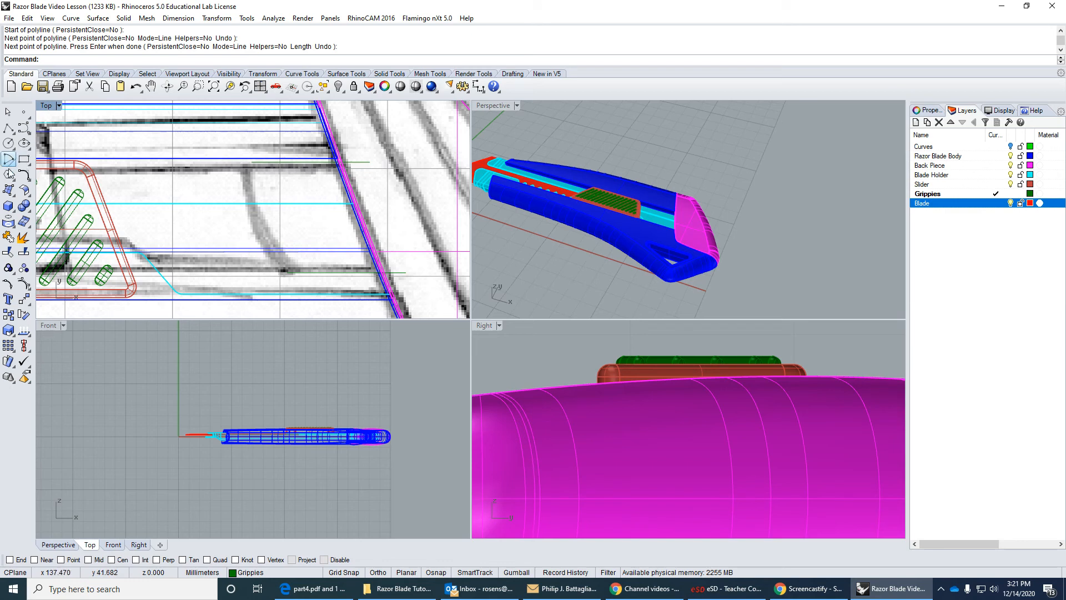
Draw a start-end-point arc along the sketched tab's curved edge, snapping its ends to the inner endpoints of the two horizontal lines.
{"action": "left_click", "coordinate": [25, 176]}
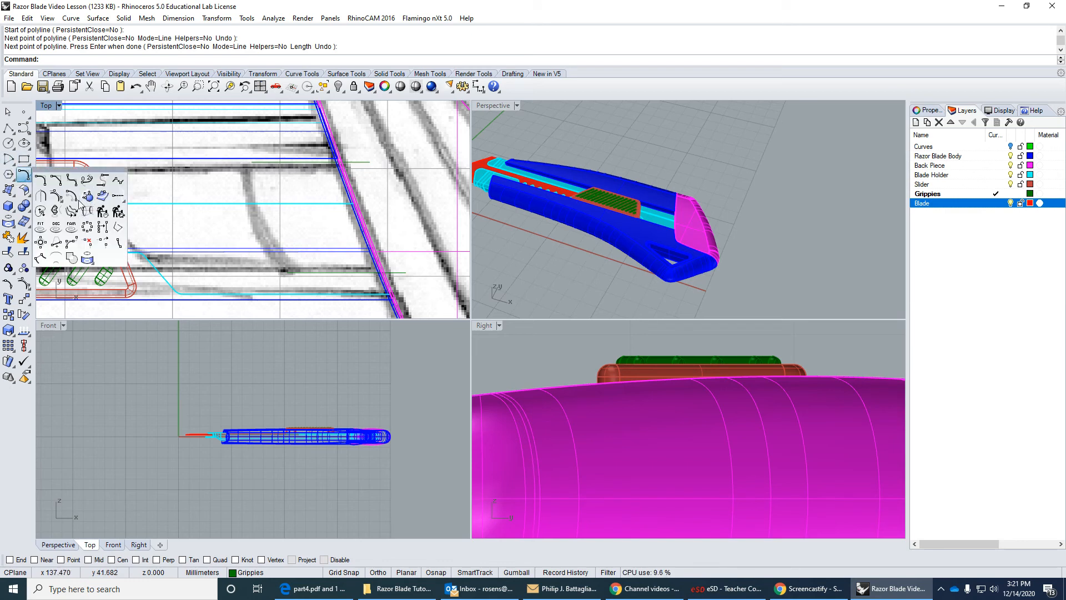
{"action": "left_click", "coordinate": [26, 132]}
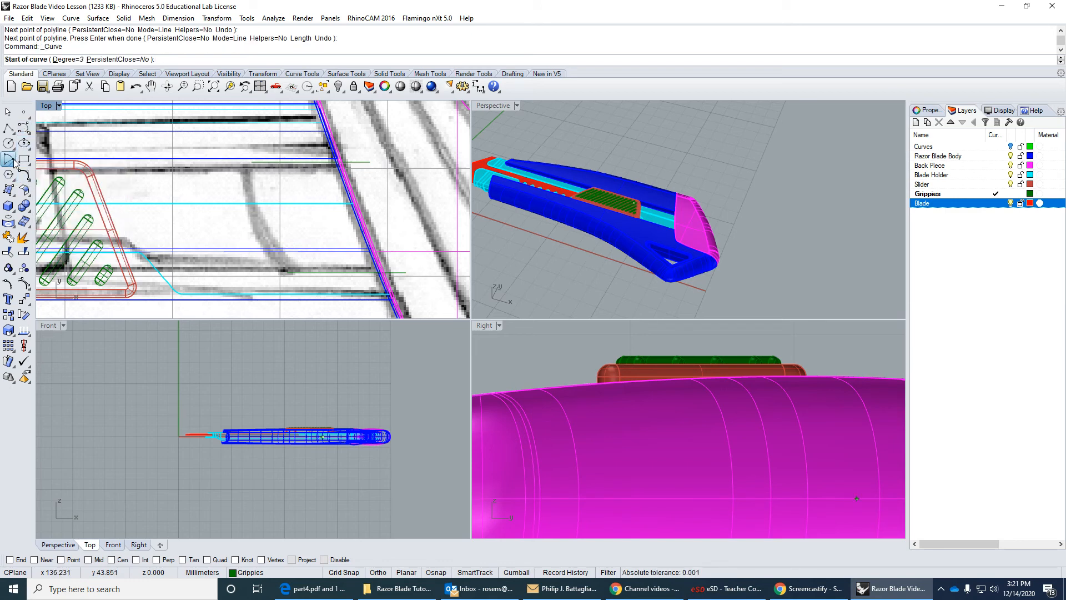
{"action": "left_click", "coordinate": [11, 162]}
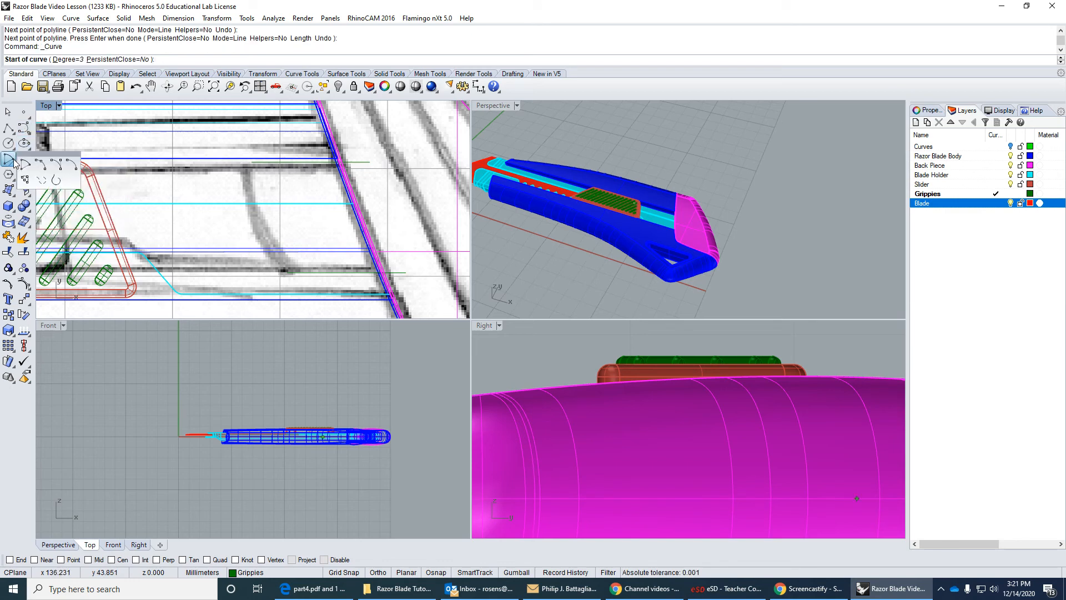
{"action": "left_click", "coordinate": [41, 166]}
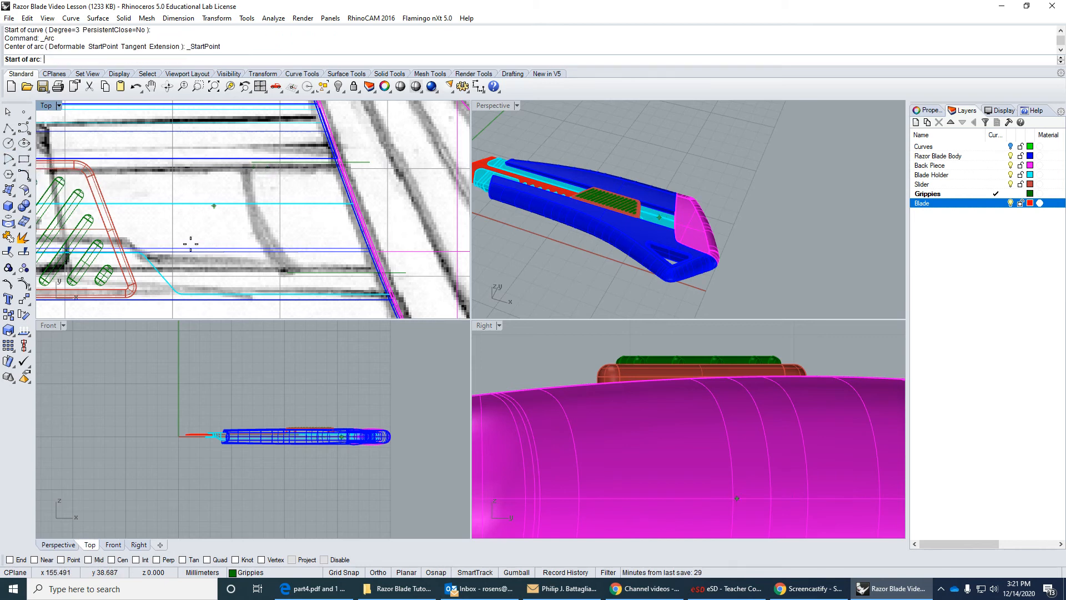
{"action": "left_click", "coordinate": [9, 559]}
{"action": "left_click", "coordinate": [253, 163]}
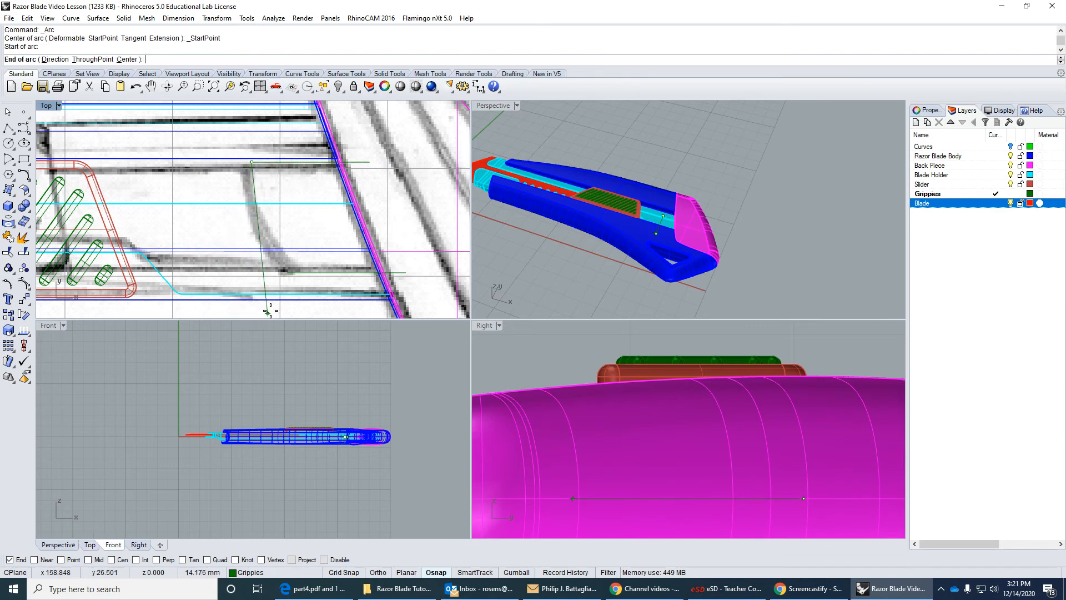
{"action": "left_click", "coordinate": [288, 273]}
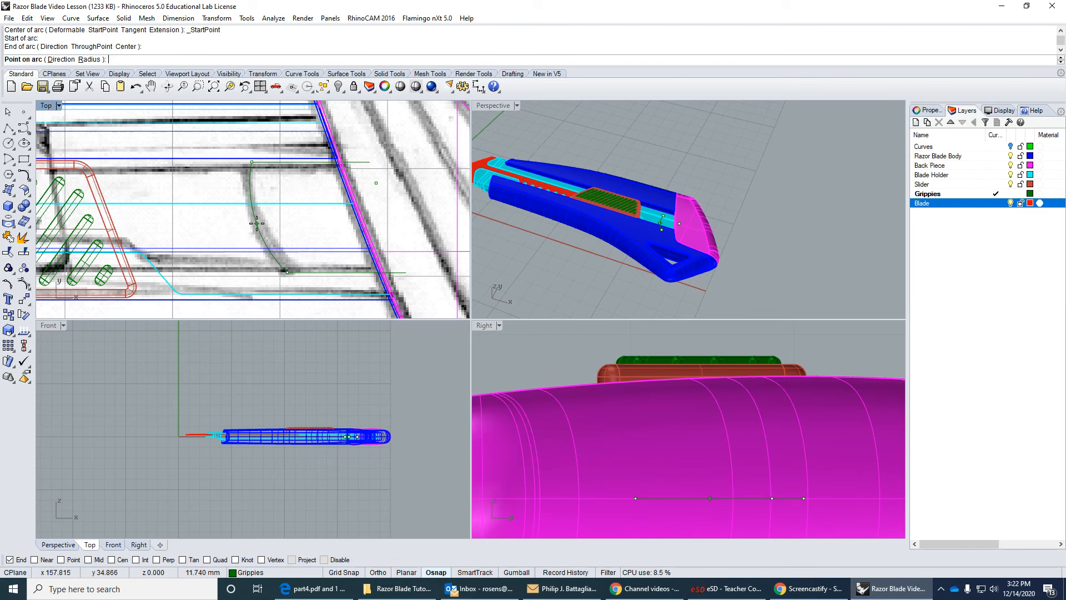
{"action": "left_click", "coordinate": [260, 223]}
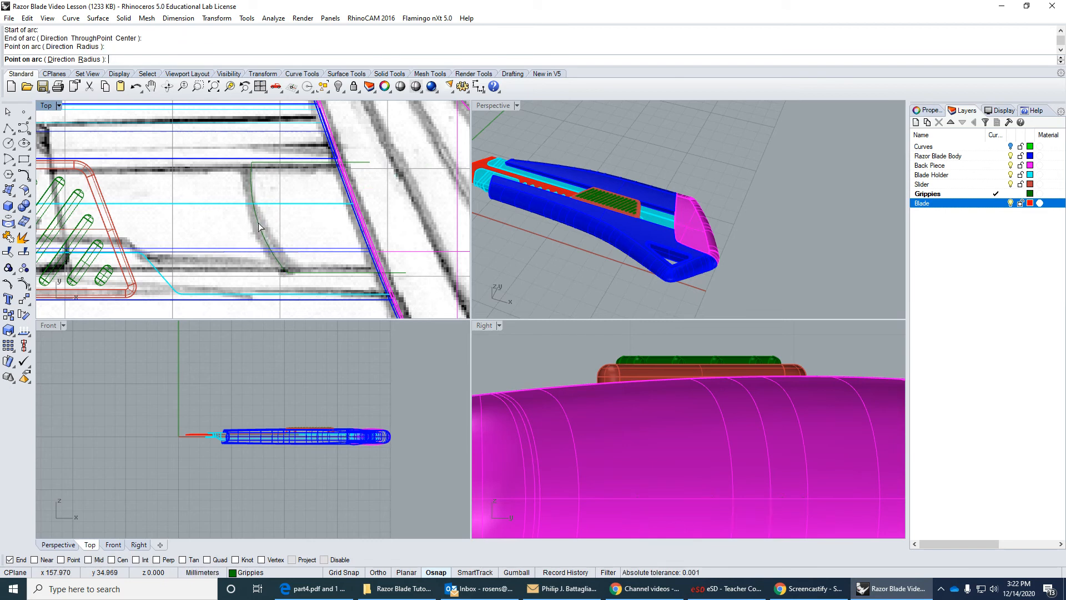
Close the tab profile with a slanted polyline connecting the outer endpoints of the two horizontal lines inside the back piece.
{"action": "right_click_drag", "start_coordinate": [380, 237], "coordinate": [354, 234]}
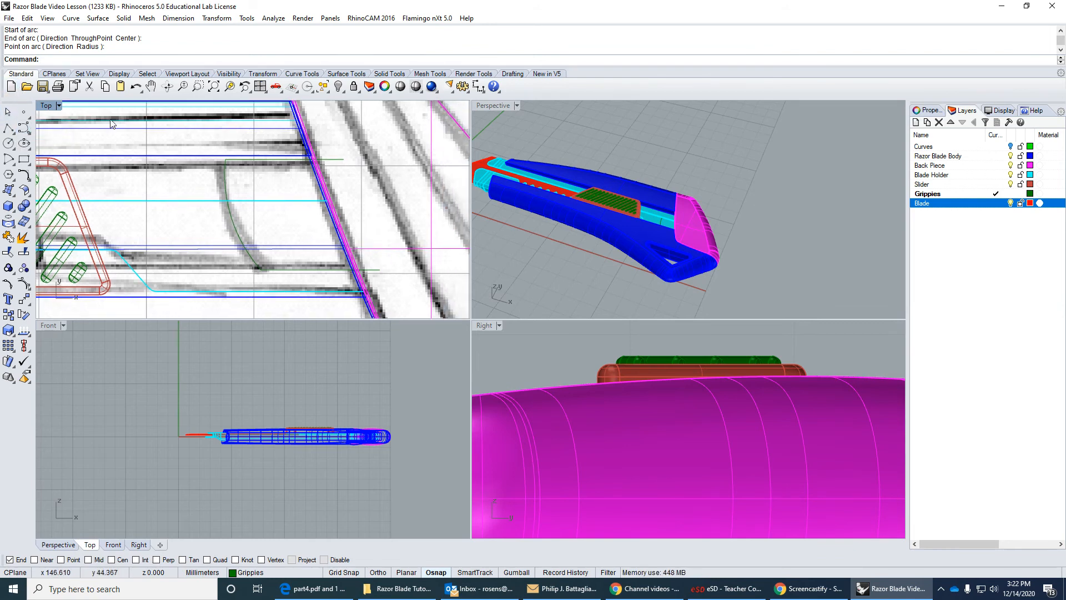
{"action": "left_click", "coordinate": [8, 128]}
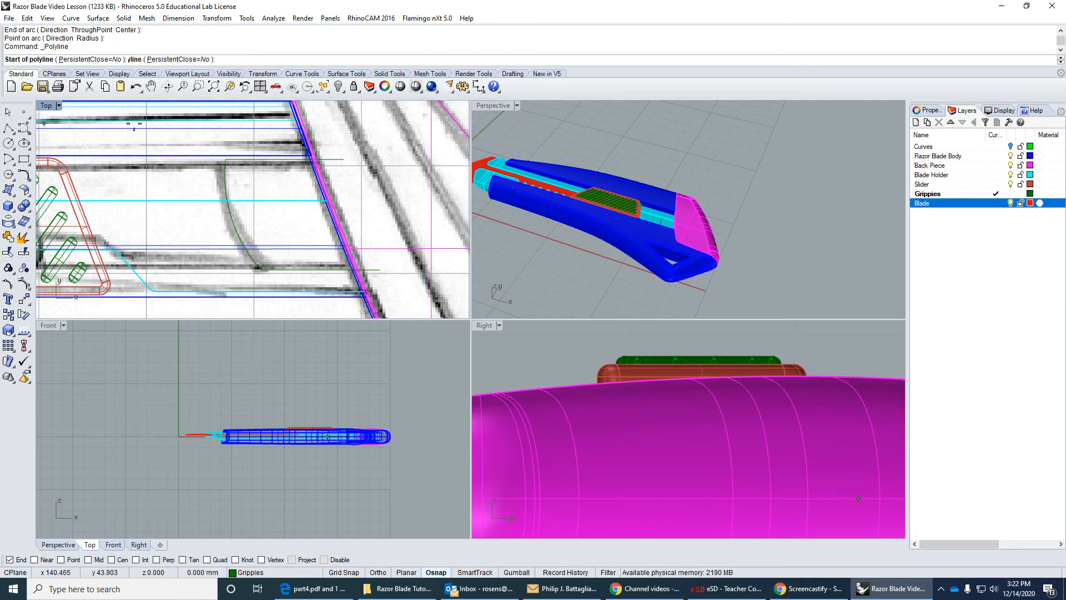
{"action": "left_click", "coordinate": [344, 160]}
{"action": "left_click", "coordinate": [380, 270]}
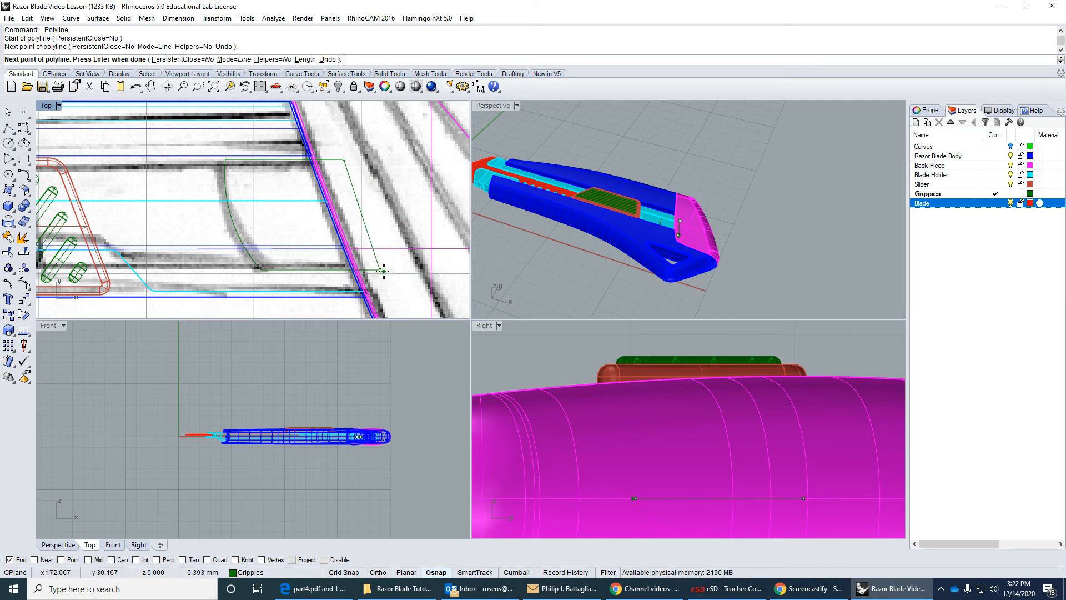
{"action": "key", "text": "Return"}
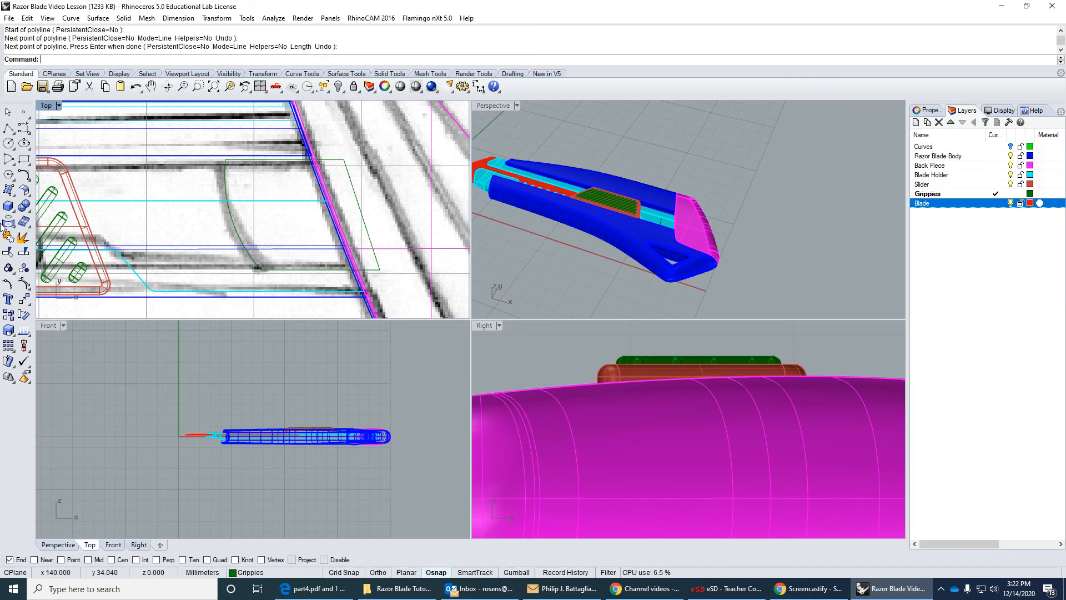
Join the arc, both horizontal lines and the slanted line into one closed tab profile.
{"action": "left_click", "coordinate": [9, 238]}
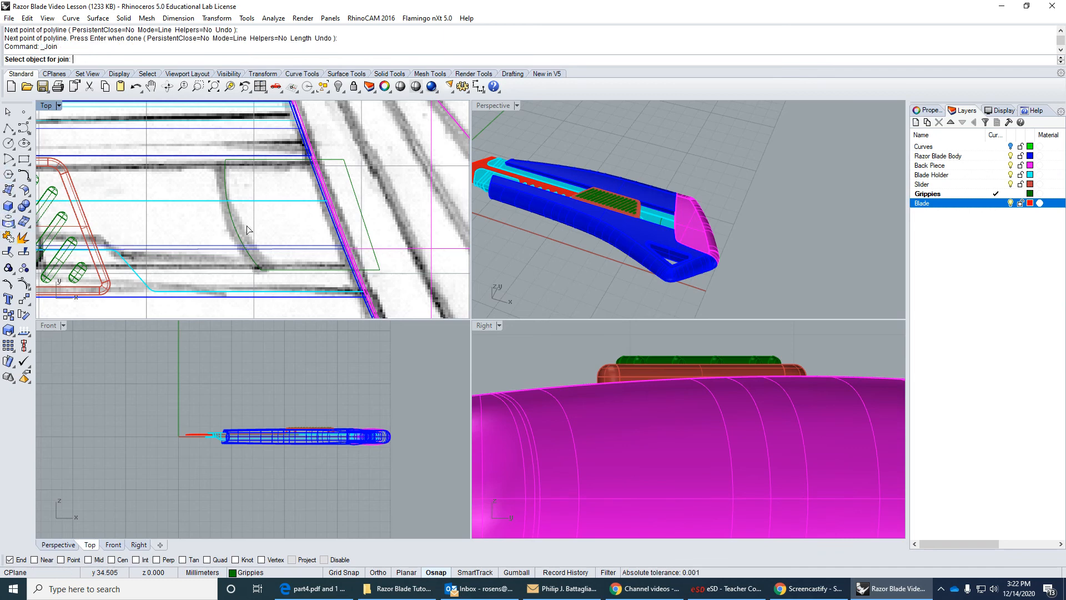
{"action": "left_click", "coordinate": [240, 234]}
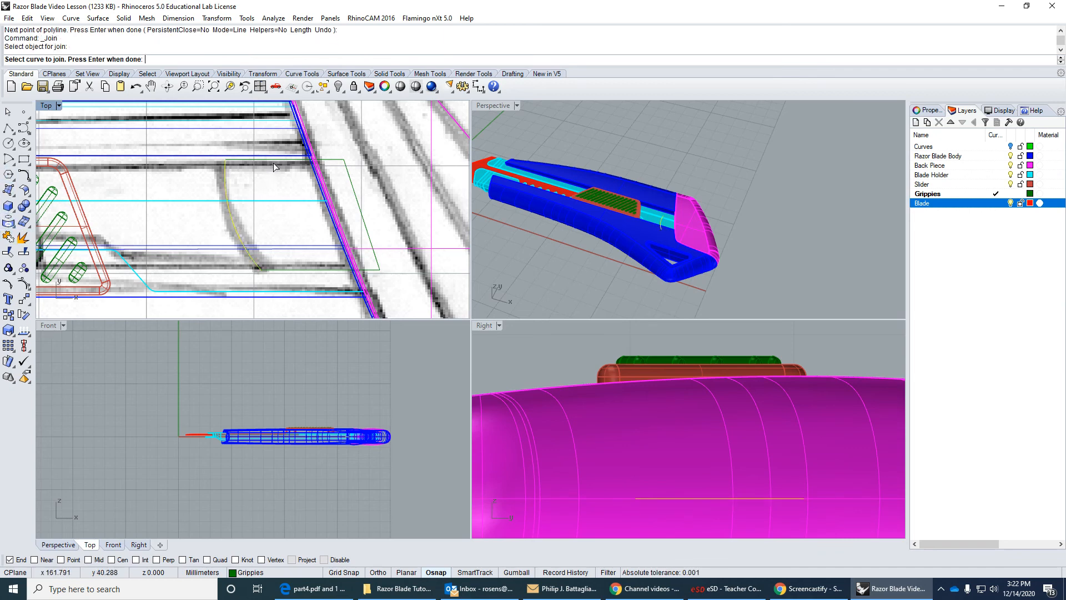
{"action": "left_click", "coordinate": [273, 162]}
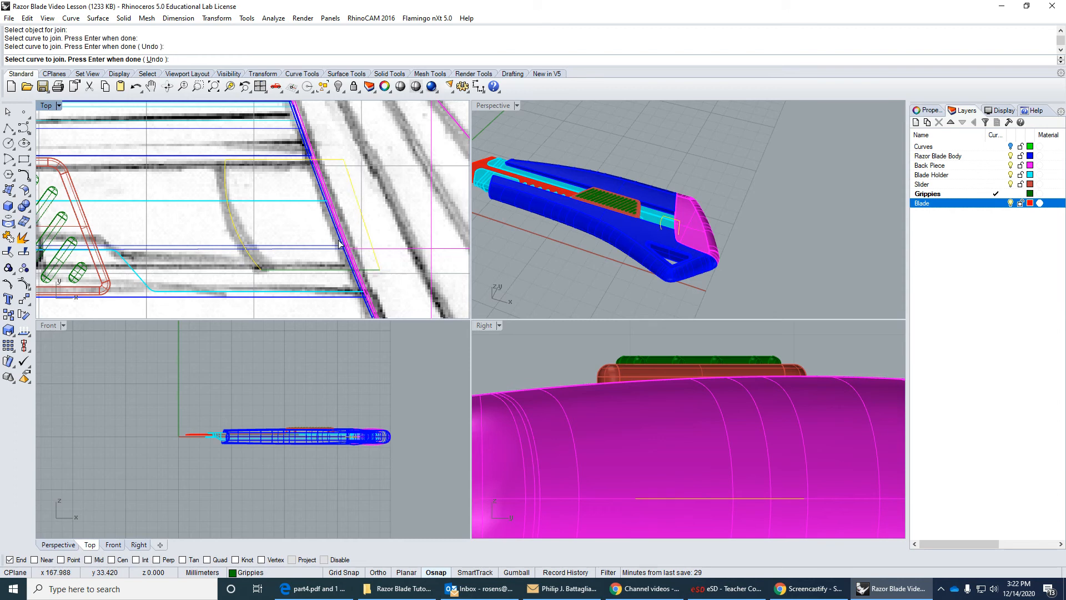
{"action": "left_click", "coordinate": [315, 269]}
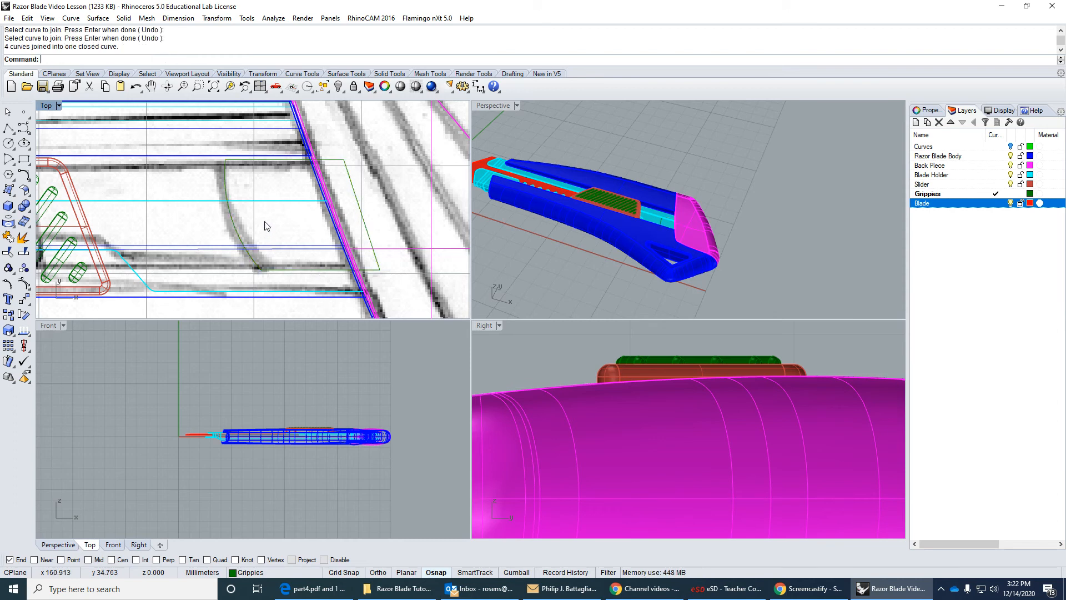
Extrude the closed tab profile straight upward as a solid about 2.7 mm high, with BothSides set to No.
{"action": "left_click", "coordinate": [236, 232]}
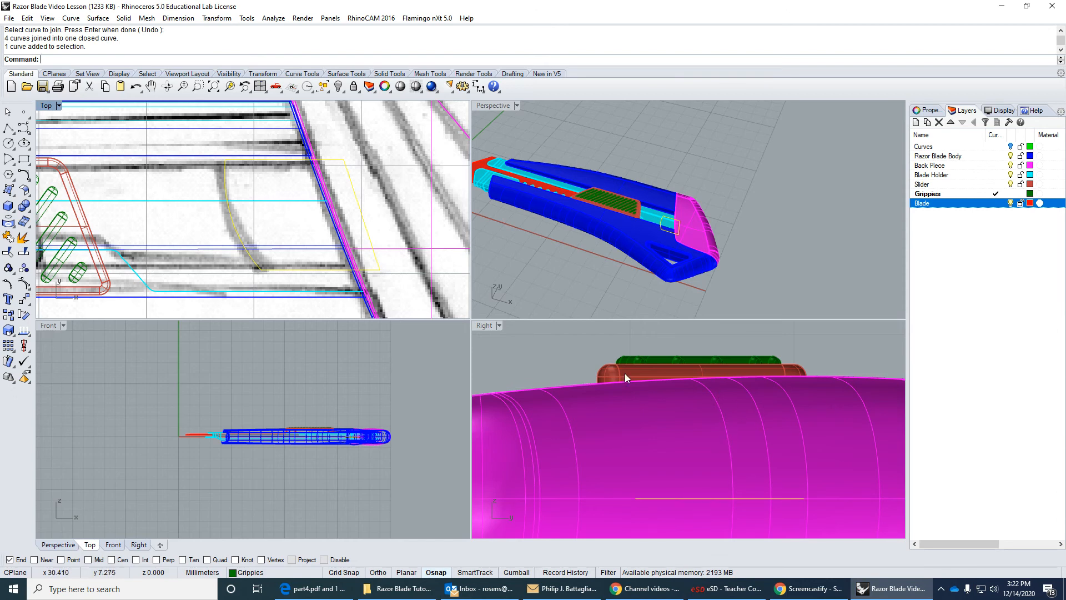
{"action": "left_click", "coordinate": [124, 17]}
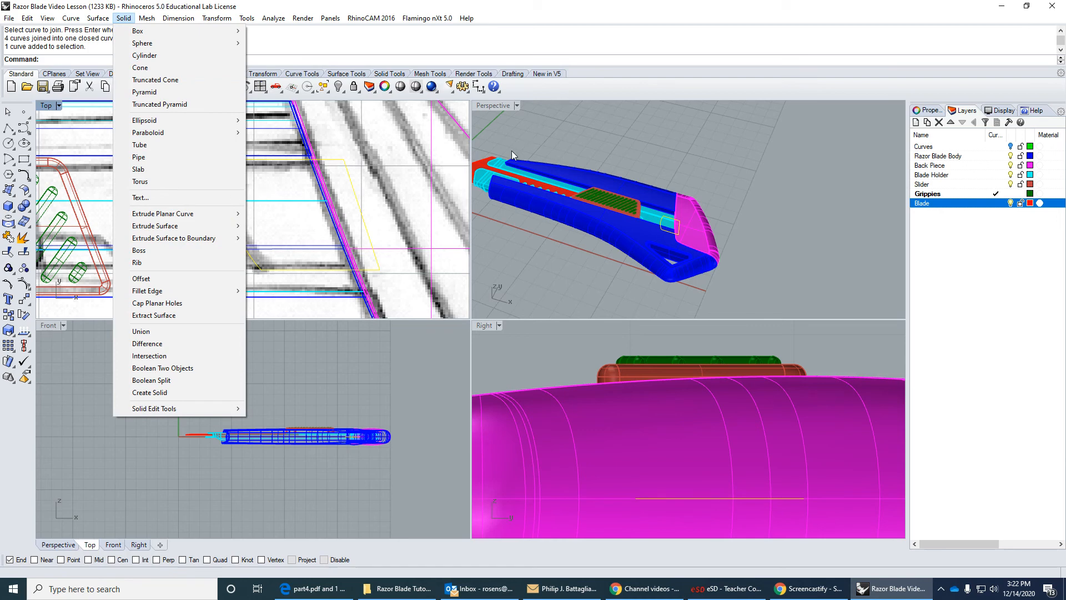
{"action": "mouse_move", "coordinate": [210, 214]}
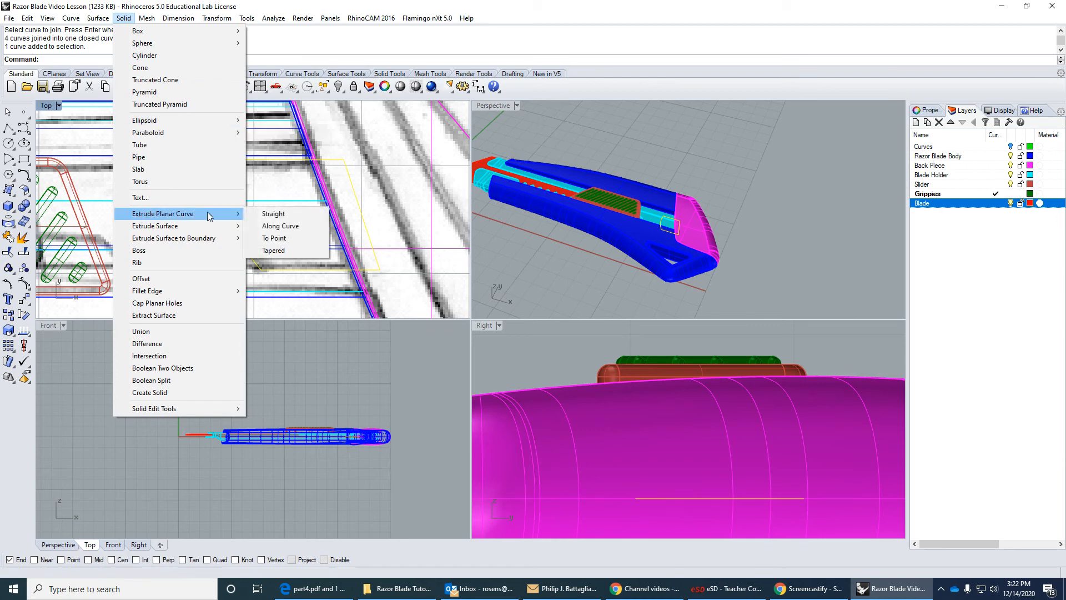
{"action": "left_click", "coordinate": [267, 215]}
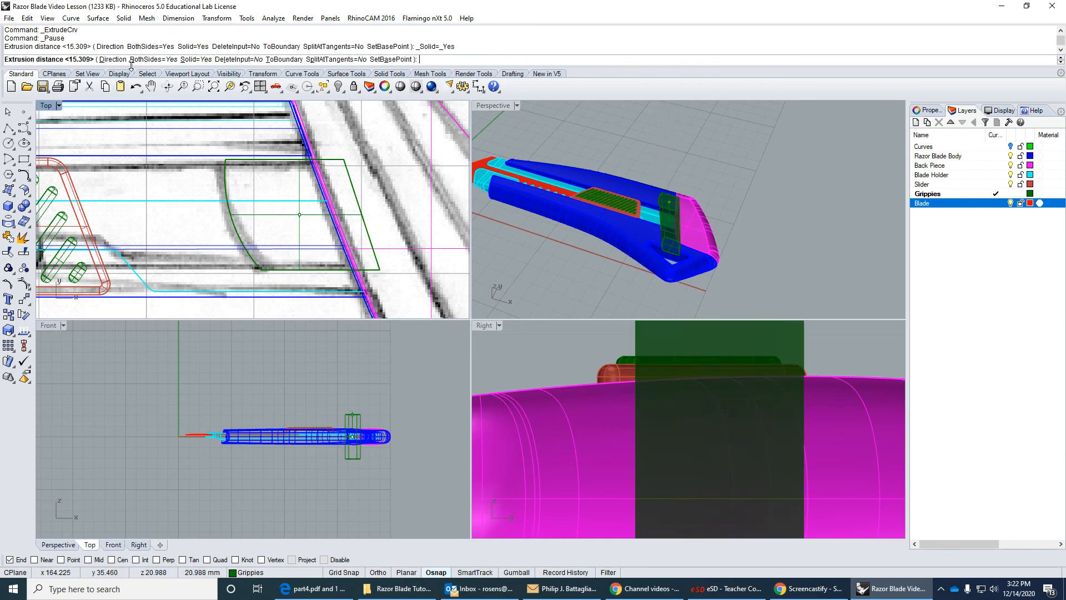
{"action": "left_click", "coordinate": [152, 59]}
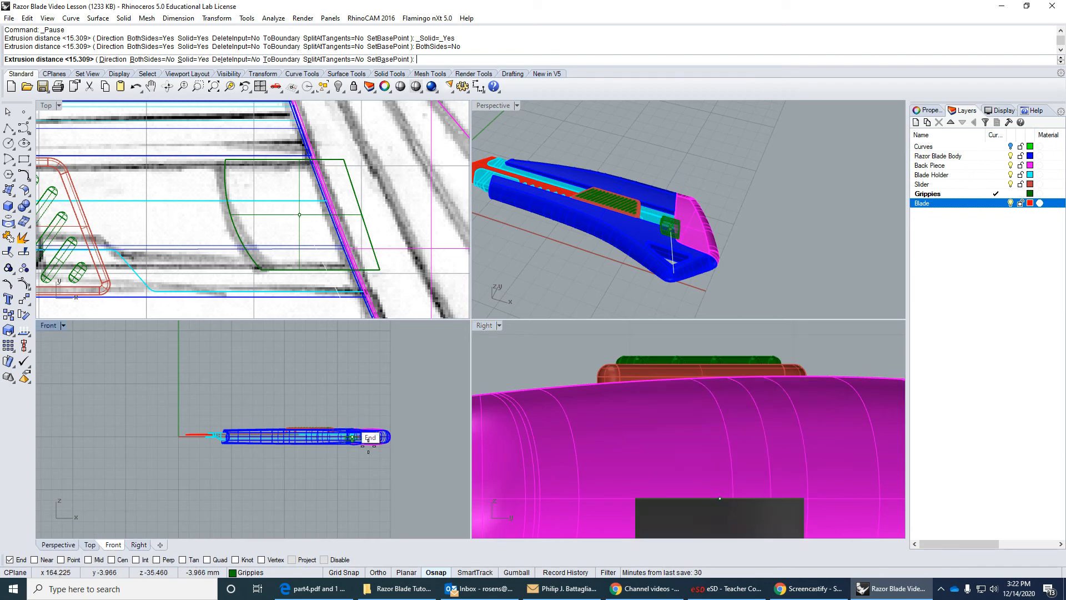
{"action": "scroll", "coordinate": [333, 441], "scroll_direction": "up", "scroll_amount": 5}
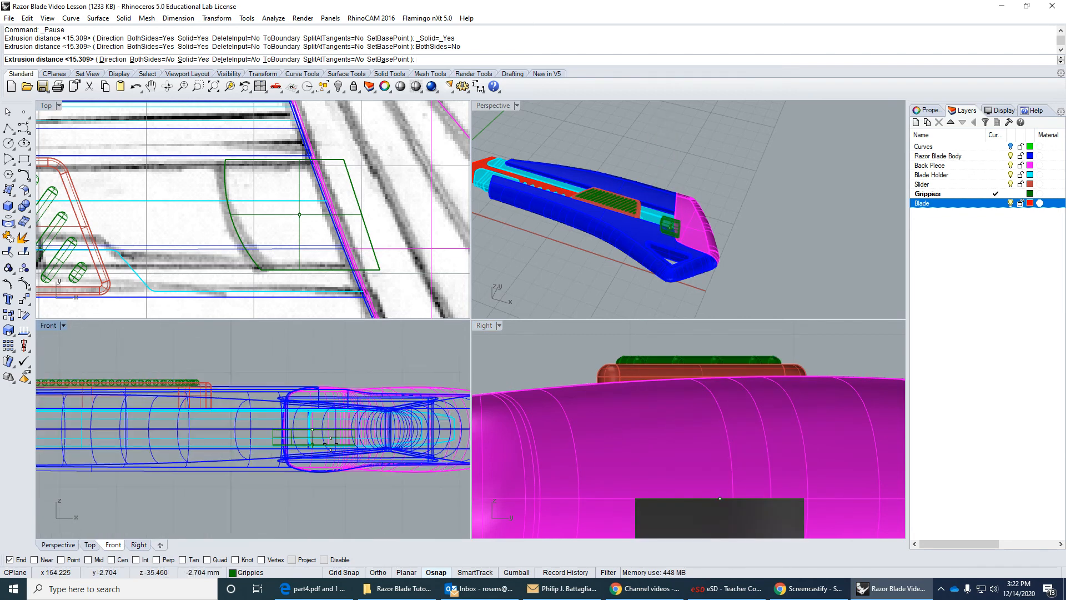
{"action": "scroll", "coordinate": [331, 444], "scroll_direction": "up", "scroll_amount": 3}
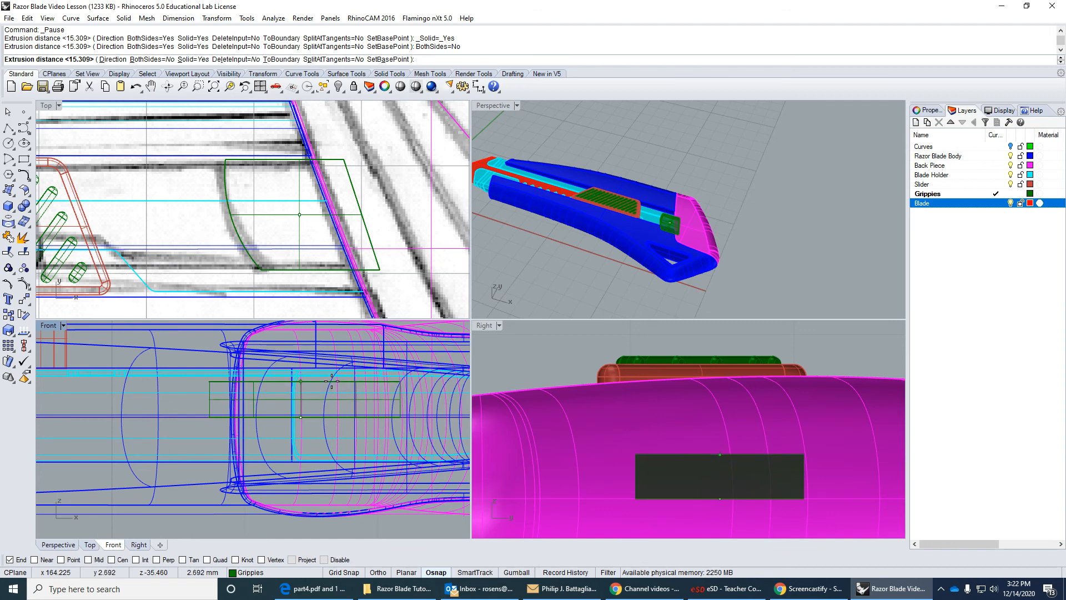
{"action": "left_click", "coordinate": [331, 381]}
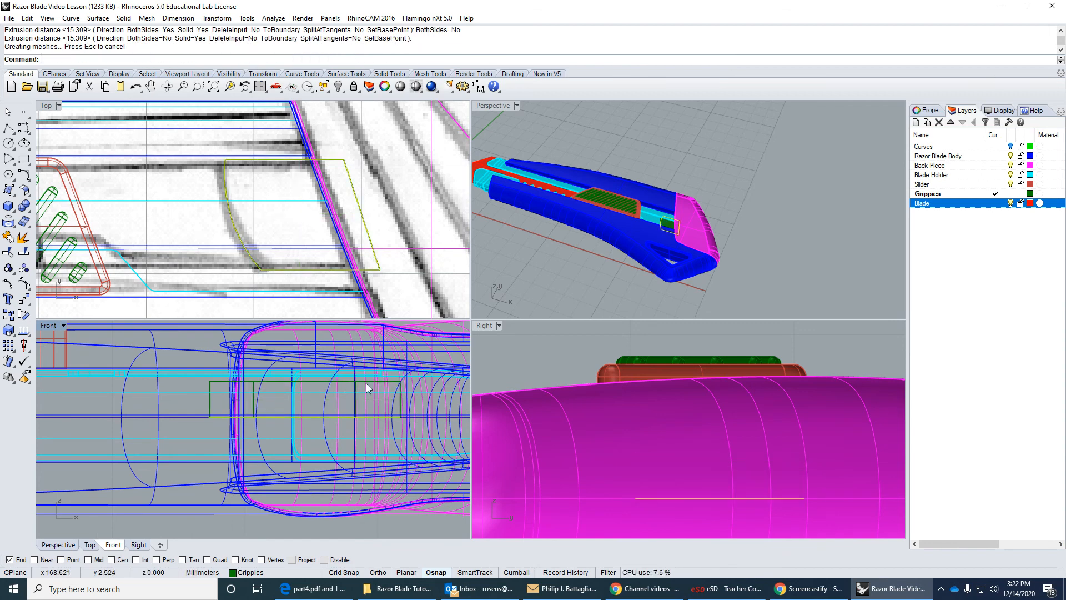
Examine the new tab between the blade holder and back piece in the perspective view, both close up and with the whole cutter maximized.
{"action": "right_click_drag", "start_coordinate": [594, 270], "coordinate": [597, 260]}
{"action": "scroll", "coordinate": [701, 256], "scroll_direction": "up", "scroll_amount": 10}
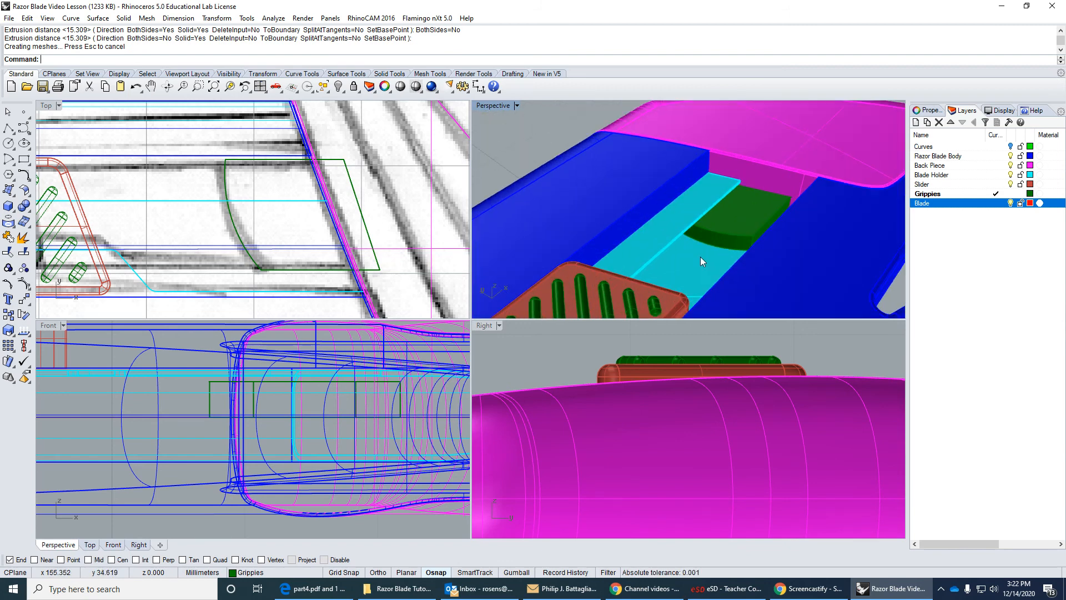
{"action": "right_click_drag", "start_coordinate": [729, 232], "coordinate": [747, 207]}
{"action": "scroll", "coordinate": [681, 228], "scroll_direction": "down", "scroll_amount": 10}
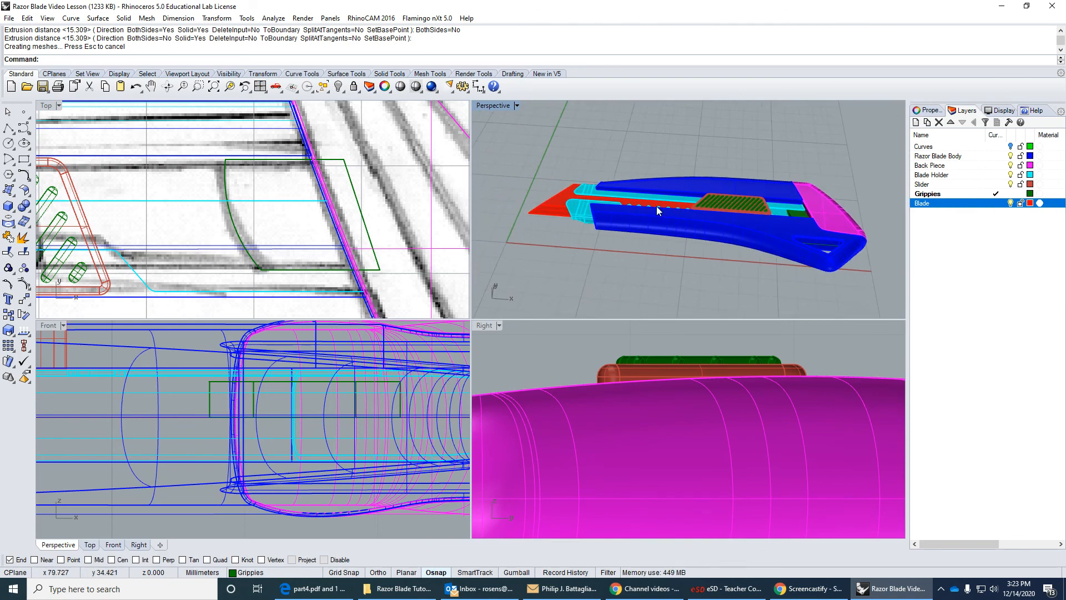
{"action": "right_click_drag", "start_coordinate": [651, 207], "coordinate": [624, 218]}
{"action": "double_click", "coordinate": [494, 107]}
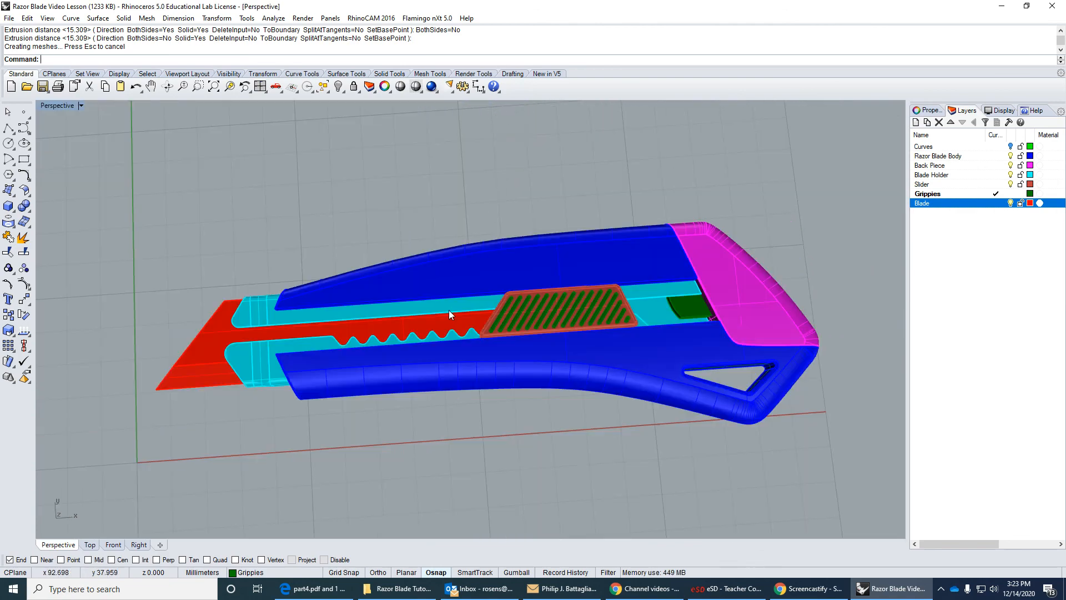
{"action": "right_click_drag", "start_coordinate": [448, 310], "coordinate": [430, 283]}
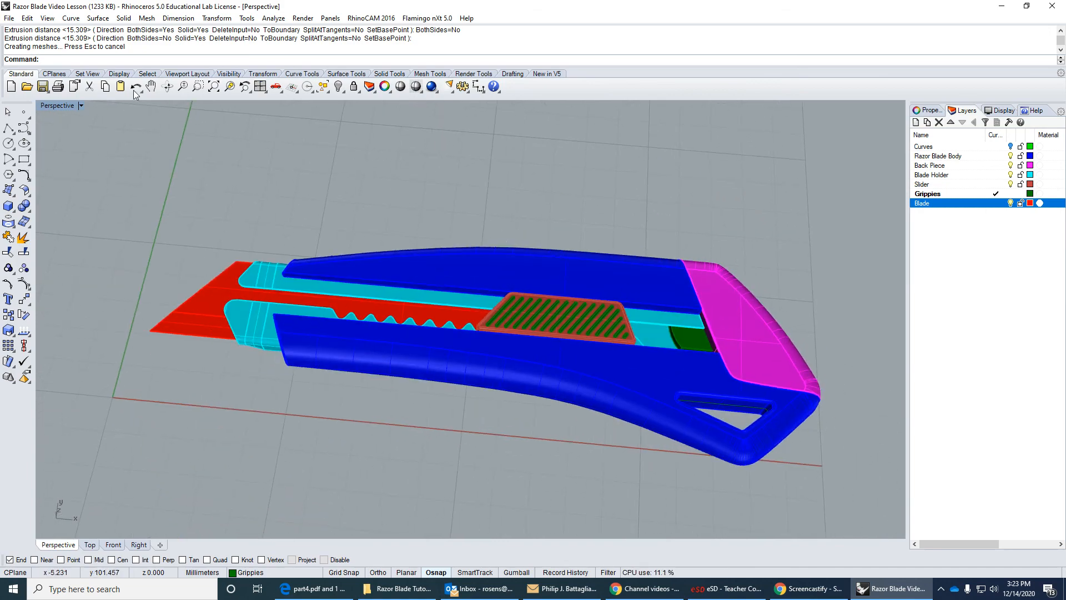
{"action": "double_click", "coordinate": [58, 106]}
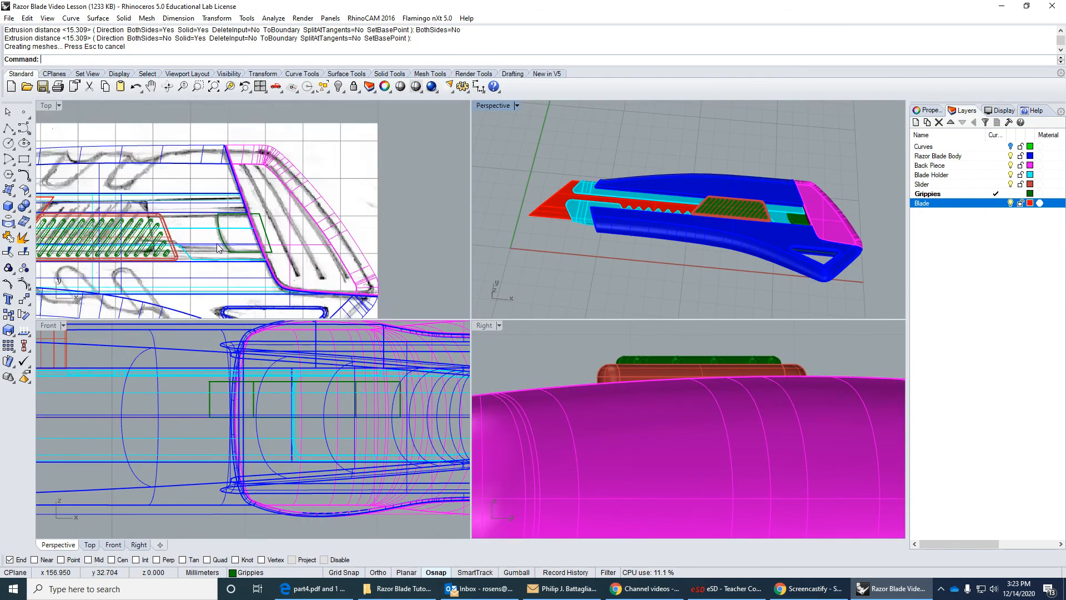
Draw a three-point, degree-3 control point curve in the Top view along the back piece's sketched texture line nearest the body.
{"action": "scroll", "coordinate": [223, 191], "scroll_direction": "down", "scroll_amount": 2}
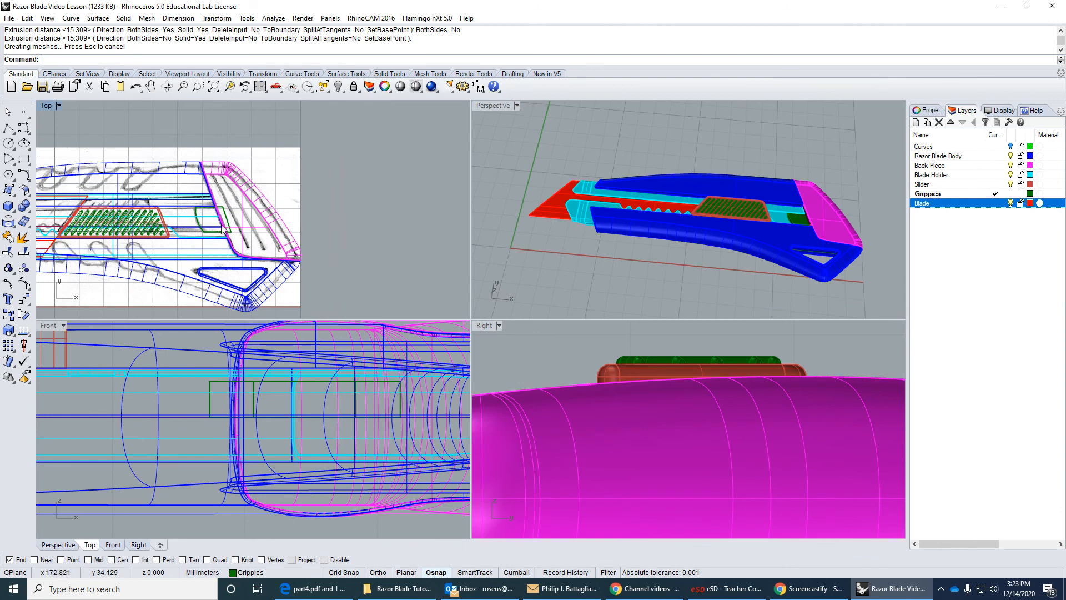
{"action": "left_click", "coordinate": [24, 128]}
{"action": "scroll", "coordinate": [295, 223], "scroll_direction": "up", "scroll_amount": 5}
{"action": "right_click_drag", "start_coordinate": [295, 223], "coordinate": [311, 145]}
{"action": "right_click_drag", "start_coordinate": [277, 109], "coordinate": [293, 120]}
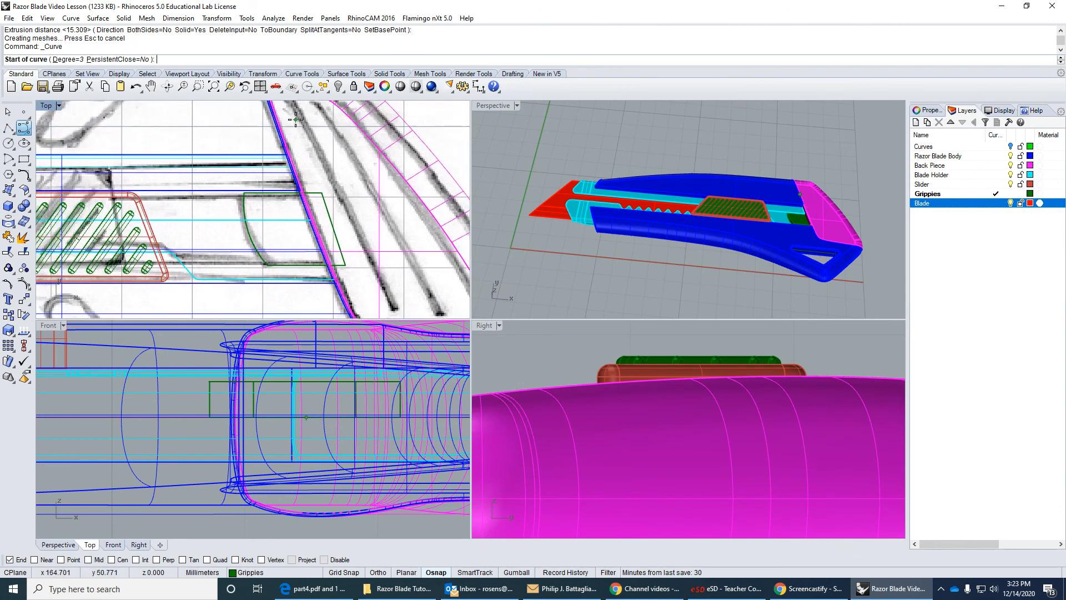
{"action": "scroll", "coordinate": [297, 123], "scroll_direction": "down", "scroll_amount": 2}
{"action": "left_click", "coordinate": [295, 116]}
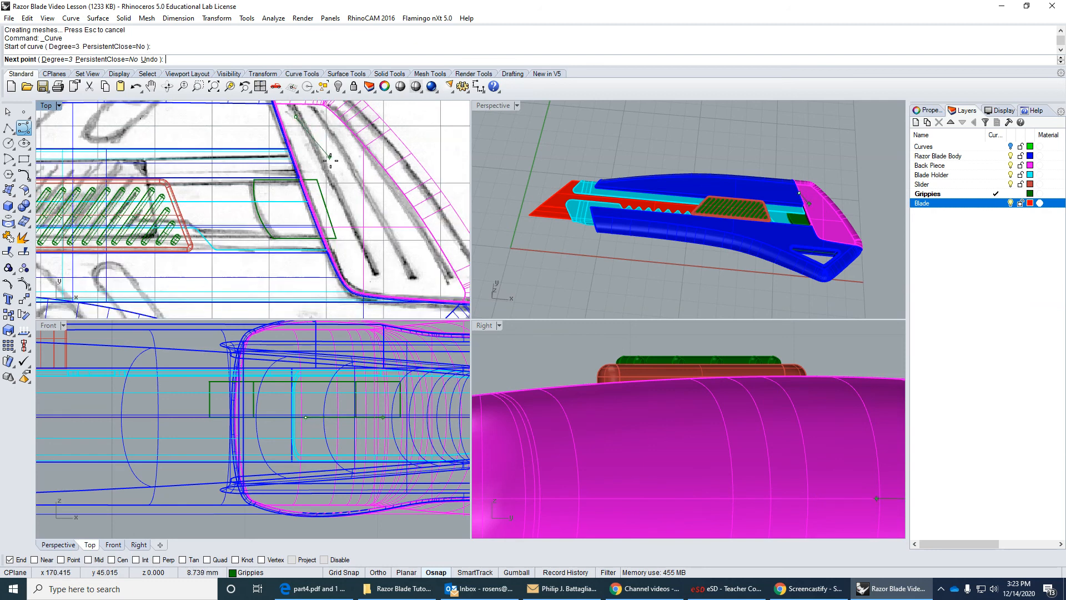
{"action": "left_click", "coordinate": [342, 190]}
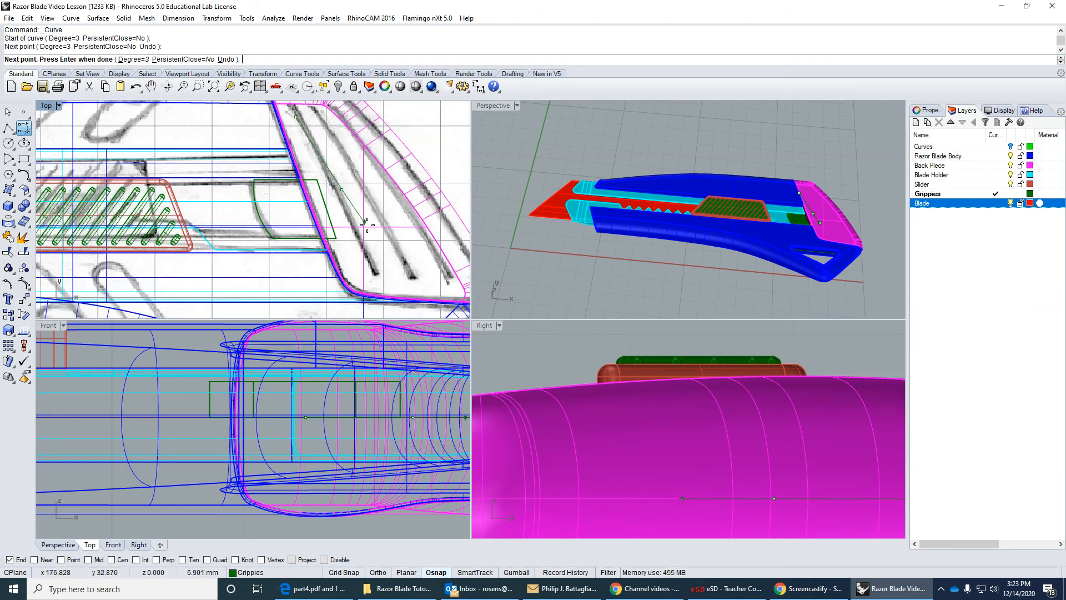
{"action": "left_click", "coordinate": [381, 280]}
{"action": "key", "text": "Return"}
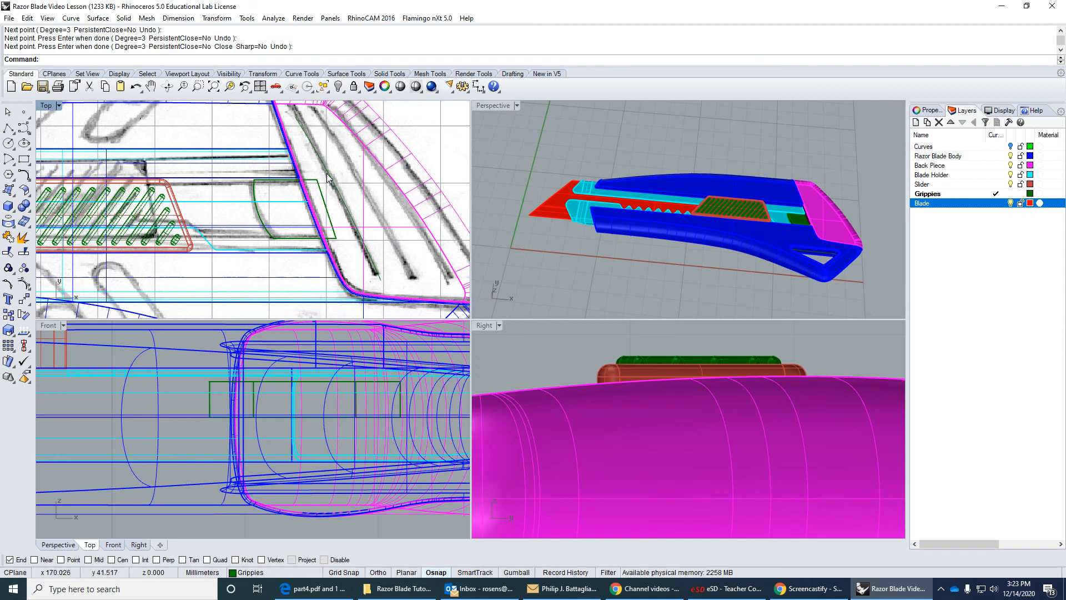
Draw a four-point, degree-3 control point curve in the Top view along the back piece's second sketched texture line.
{"action": "key", "text": "Return"}
{"action": "left_click", "coordinate": [319, 117]}
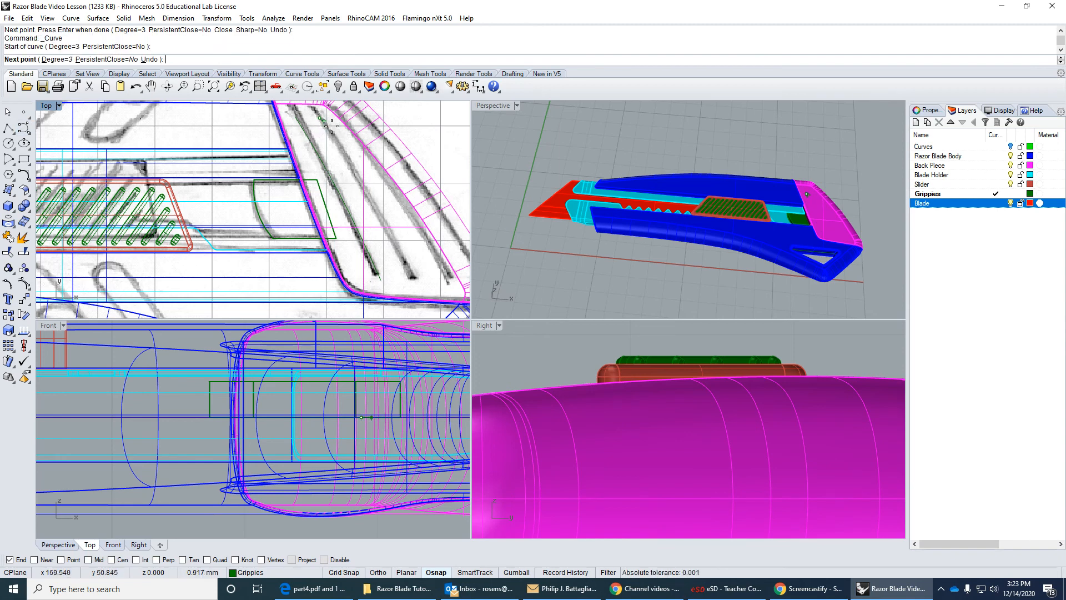
{"action": "left_click", "coordinate": [359, 167]}
{"action": "left_click", "coordinate": [409, 246]}
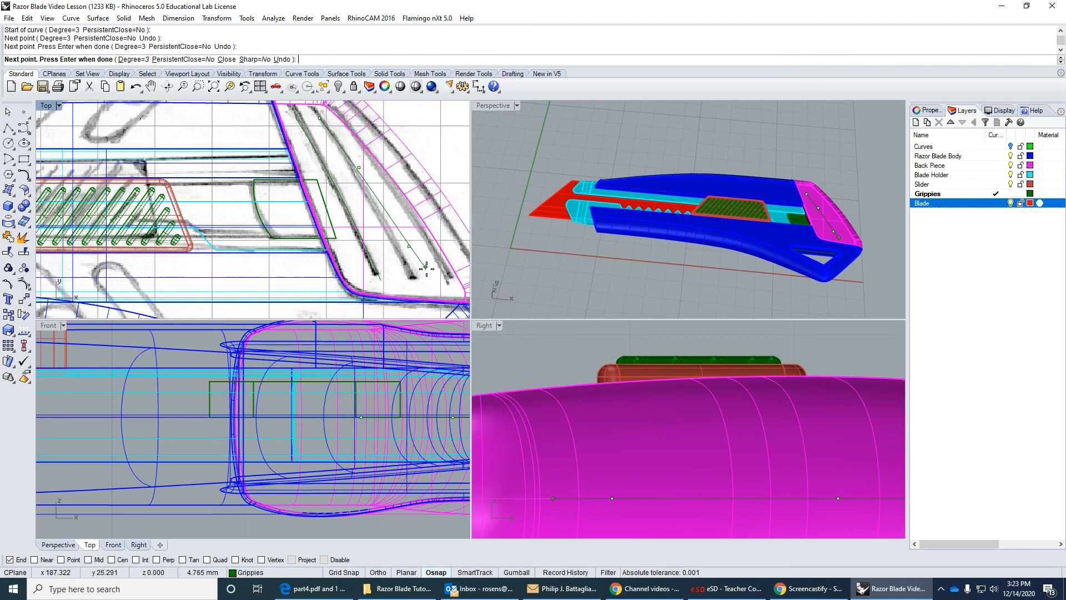
{"action": "left_click", "coordinate": [426, 282]}
{"action": "key", "text": "Return"}
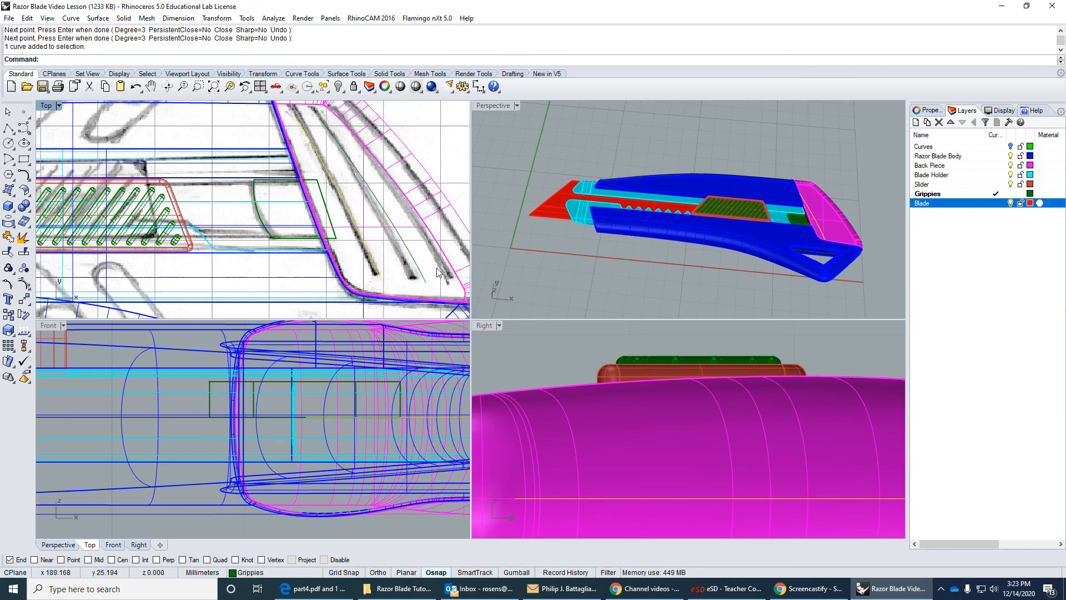
Move both texture curves straight up in the Right view until they sit above the slider, with the End snap turned off.
{"action": "left_click", "coordinate": [425, 280]}
{"action": "left_click", "coordinate": [24, 298]}
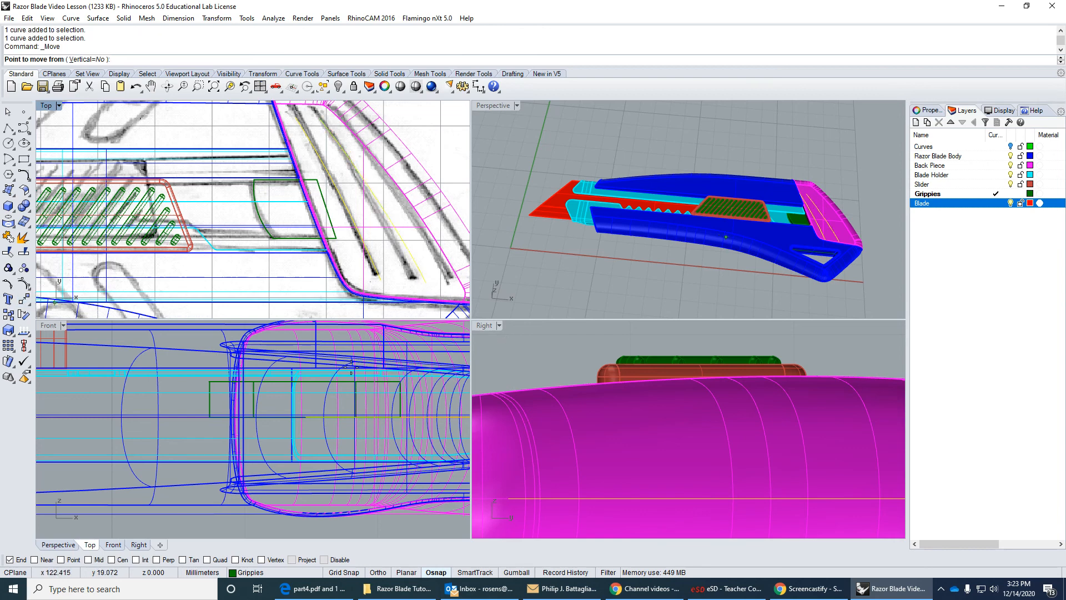
{"action": "scroll", "coordinate": [593, 429], "scroll_direction": "down", "scroll_amount": 3}
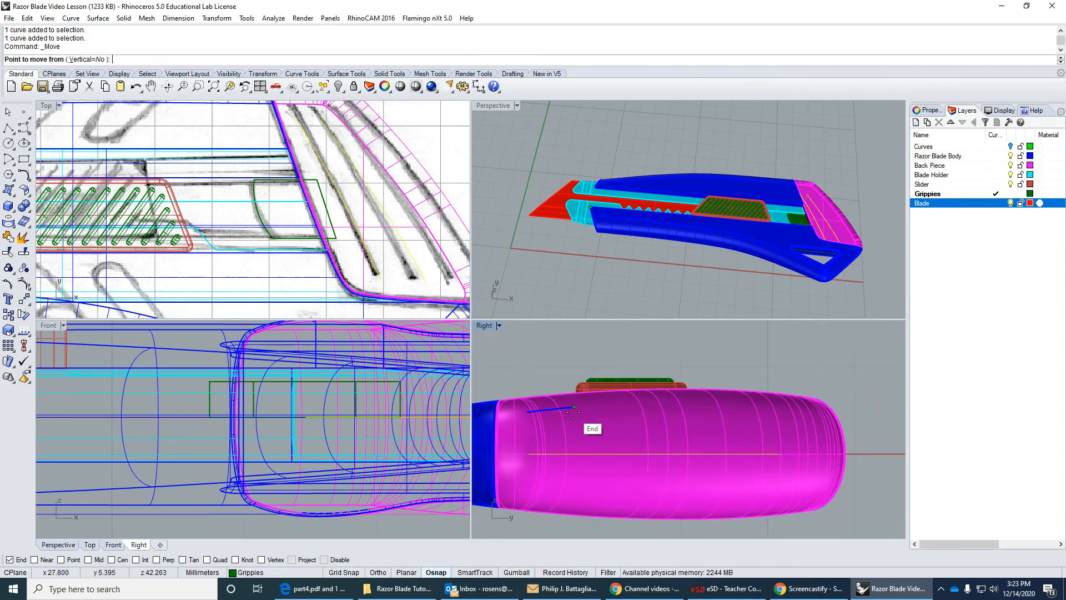
{"action": "left_click", "coordinate": [10, 559]}
{"action": "left_click", "coordinate": [559, 446]}
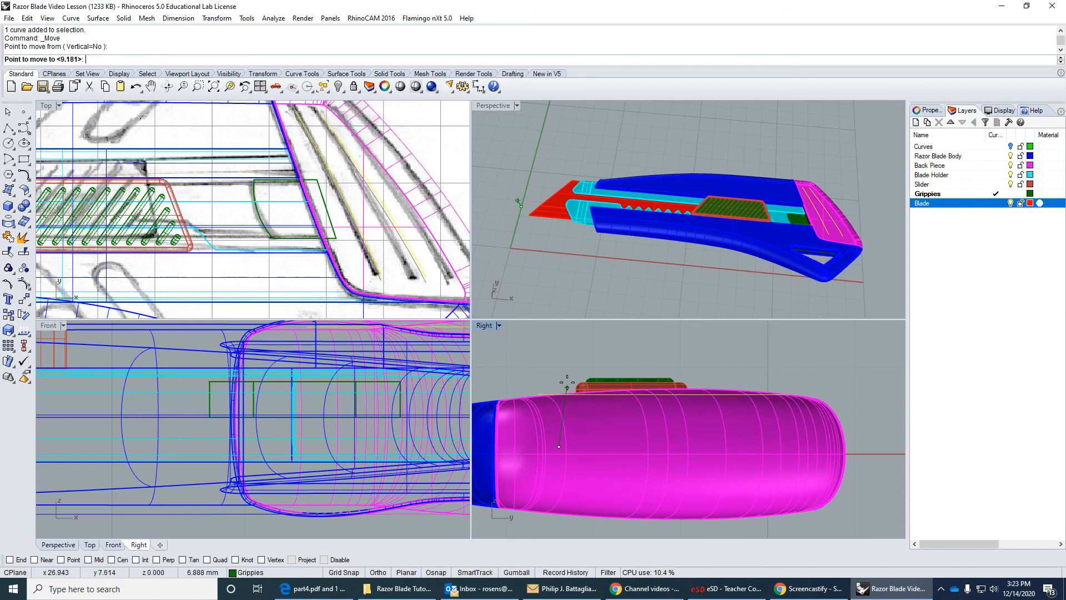
{"action": "left_click", "coordinate": [559, 353]}
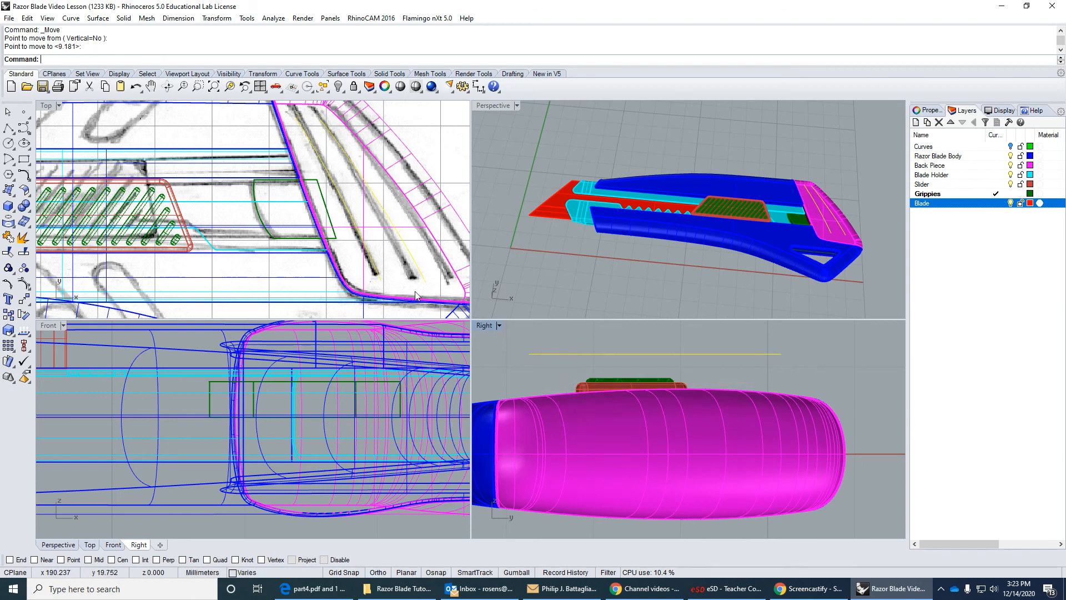
Set the Top view's display mode to Shaded.
{"action": "left_click", "coordinate": [48, 107]}
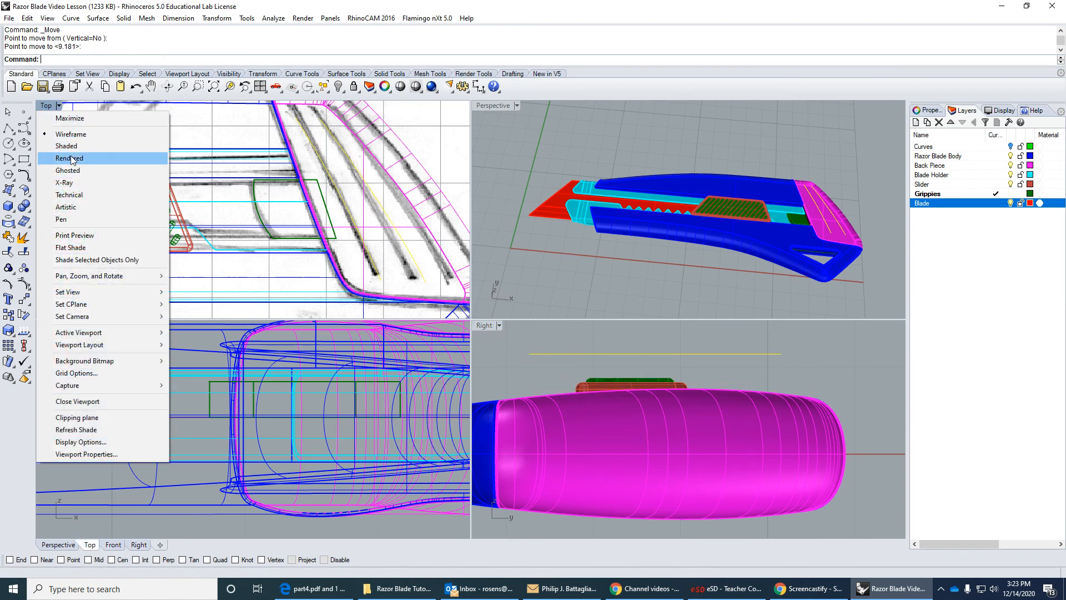
{"action": "left_click", "coordinate": [66, 145]}
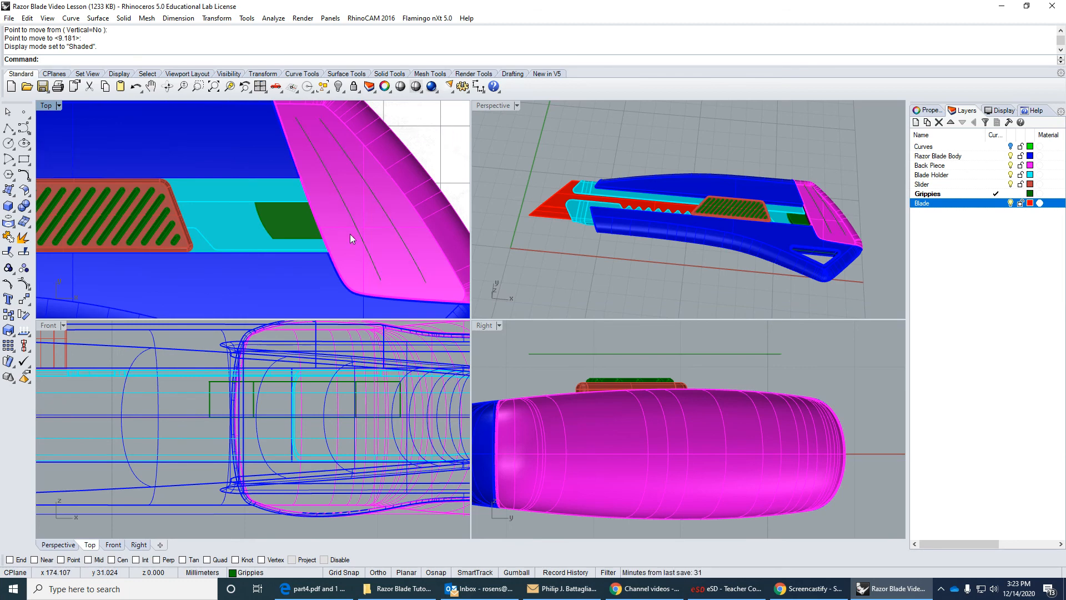
{"action": "left_click", "coordinate": [368, 226]}
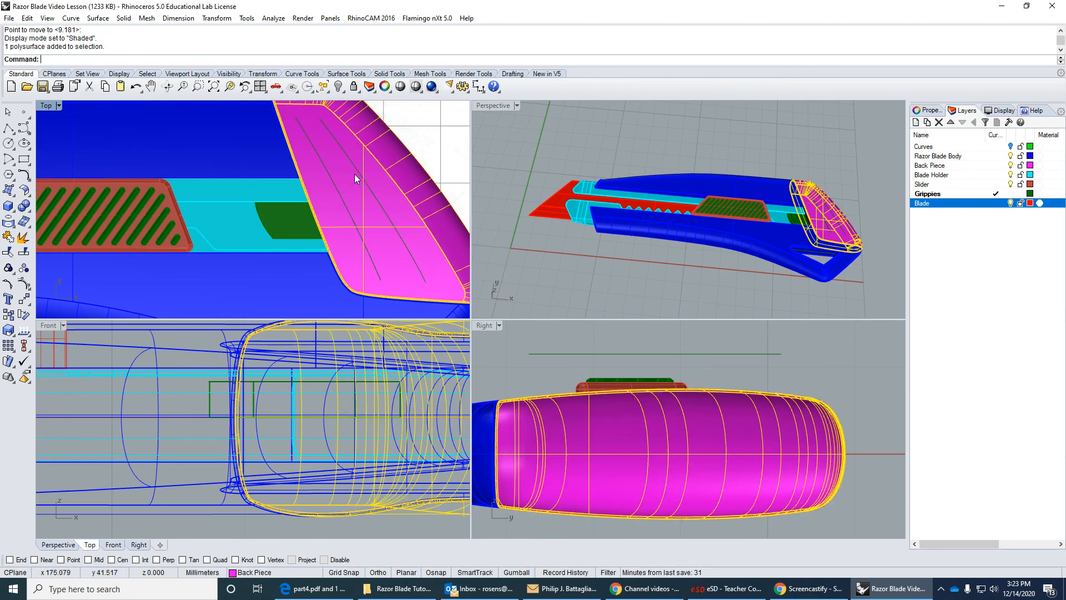
{"action": "left_click", "coordinate": [411, 142]}
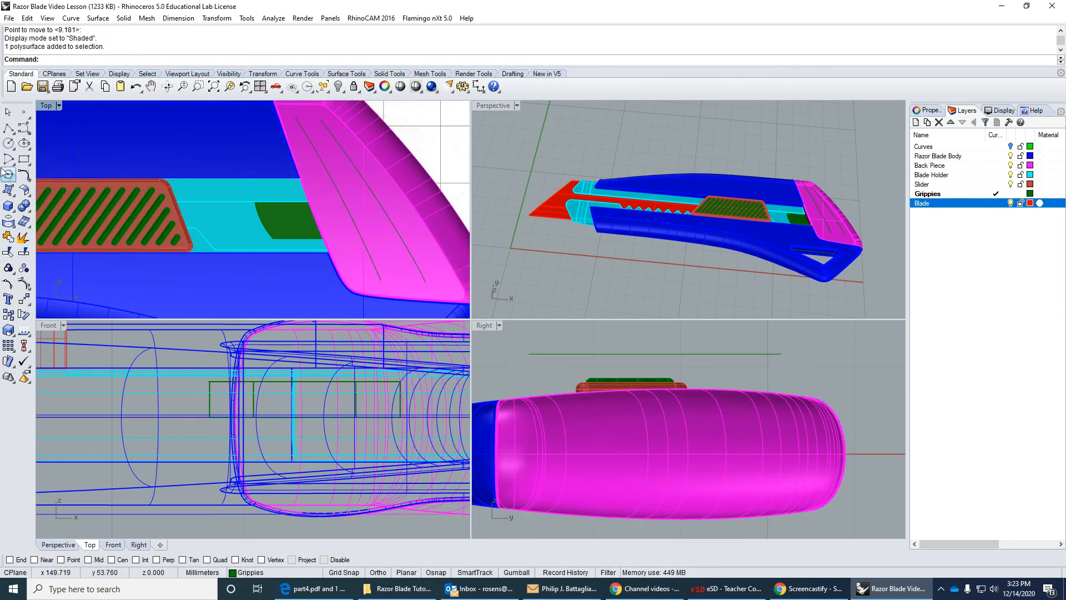
Project both texture curves from the Top view onto the back piece, with DeleteInput=No and OutputLayer=Current.
{"action": "left_click", "coordinate": [10, 224]}
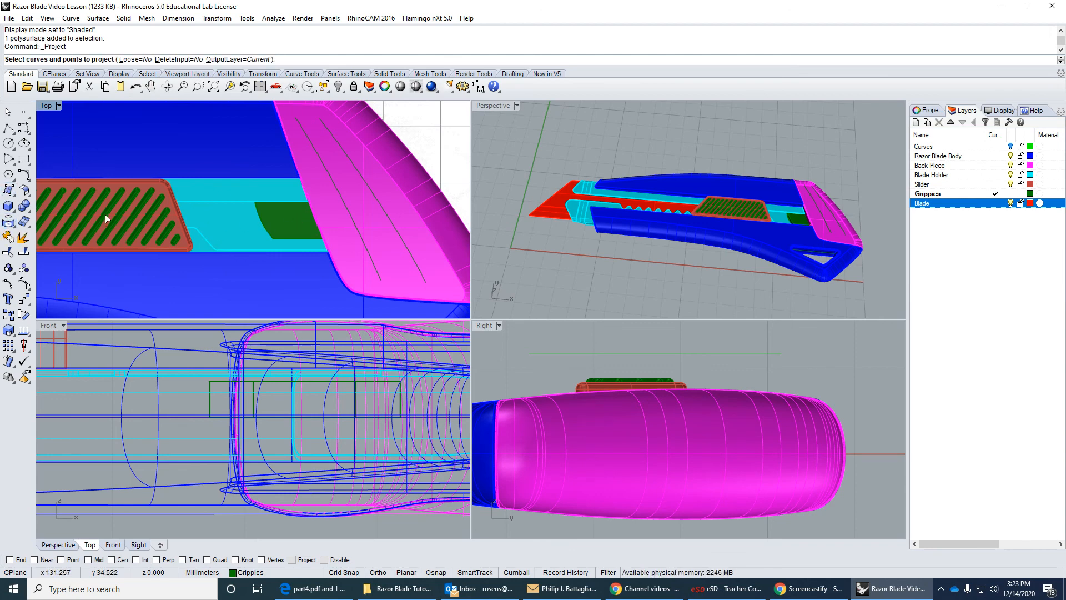
{"action": "left_click", "coordinate": [392, 221]}
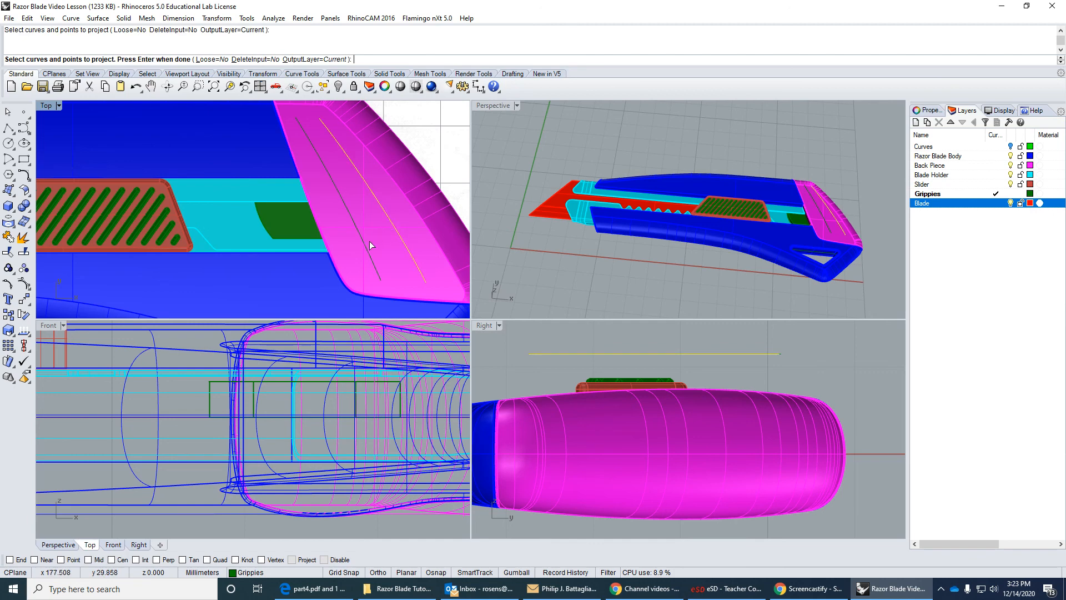
{"action": "left_click", "coordinate": [367, 249]}
{"action": "key", "text": "Return"}
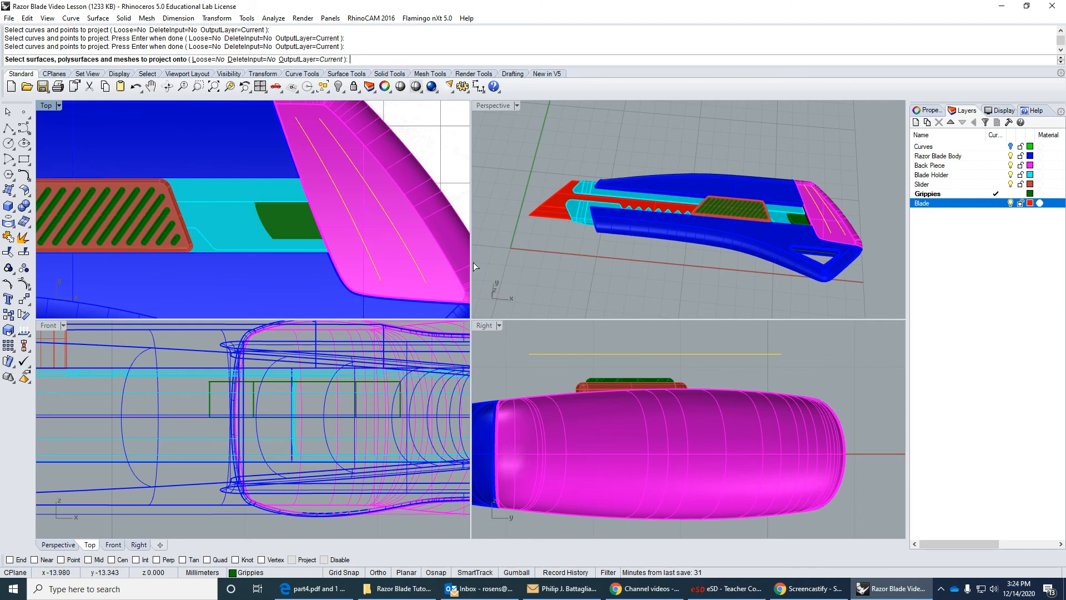
{"action": "left_click", "coordinate": [375, 222]}
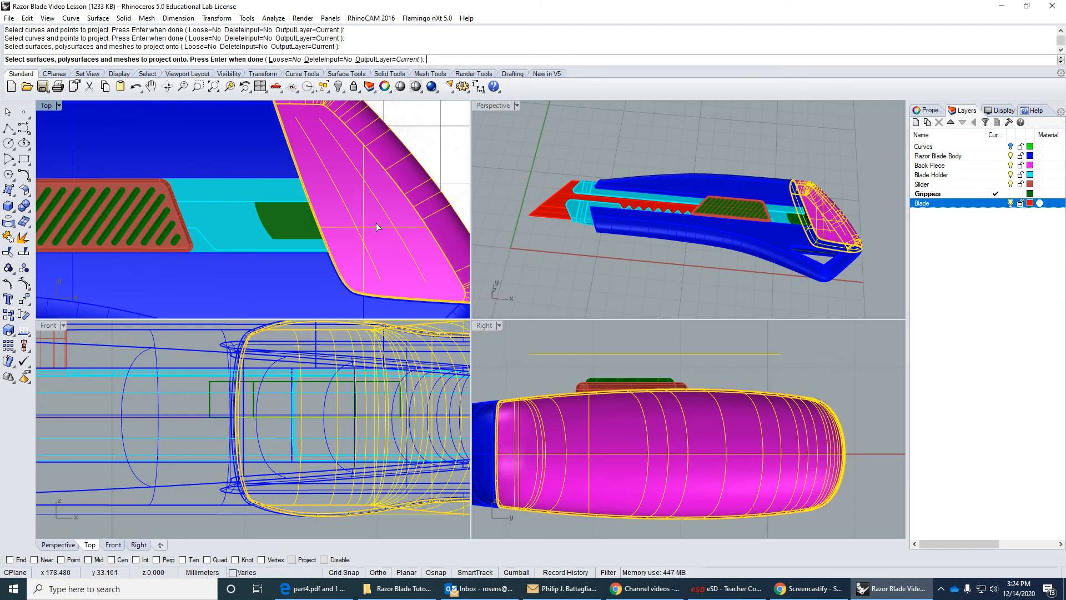
{"action": "key", "text": "Return"}
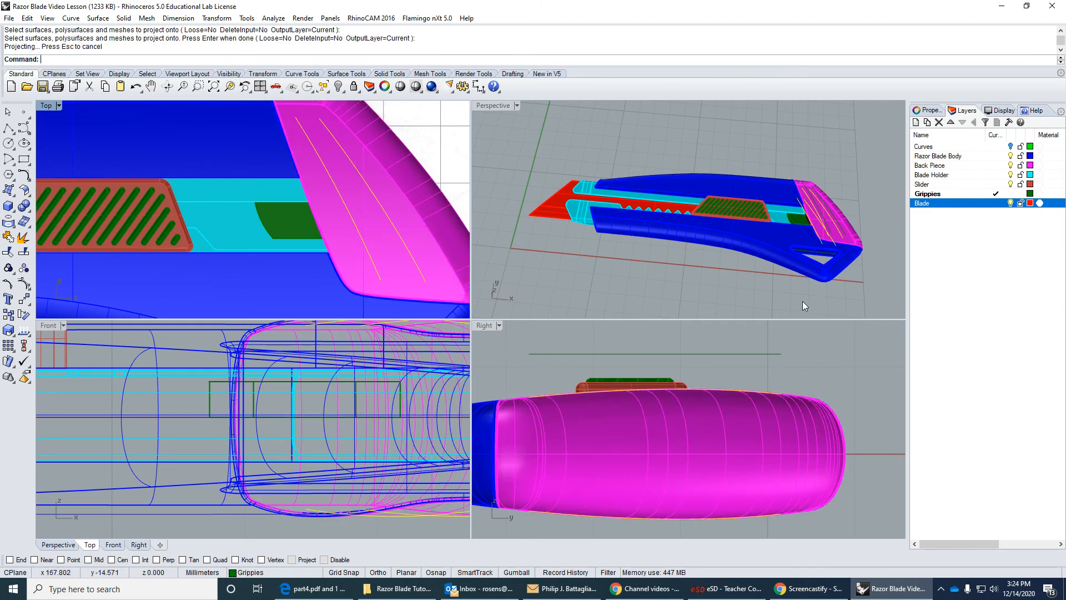
Delete the two projected texture curves on the underside of the back piece, keeping the ones on its upper face.
{"action": "right_click_drag", "start_coordinate": [803, 302], "coordinate": [752, 189]}
{"action": "right_click_drag", "start_coordinate": [693, 494], "coordinate": [696, 434]}
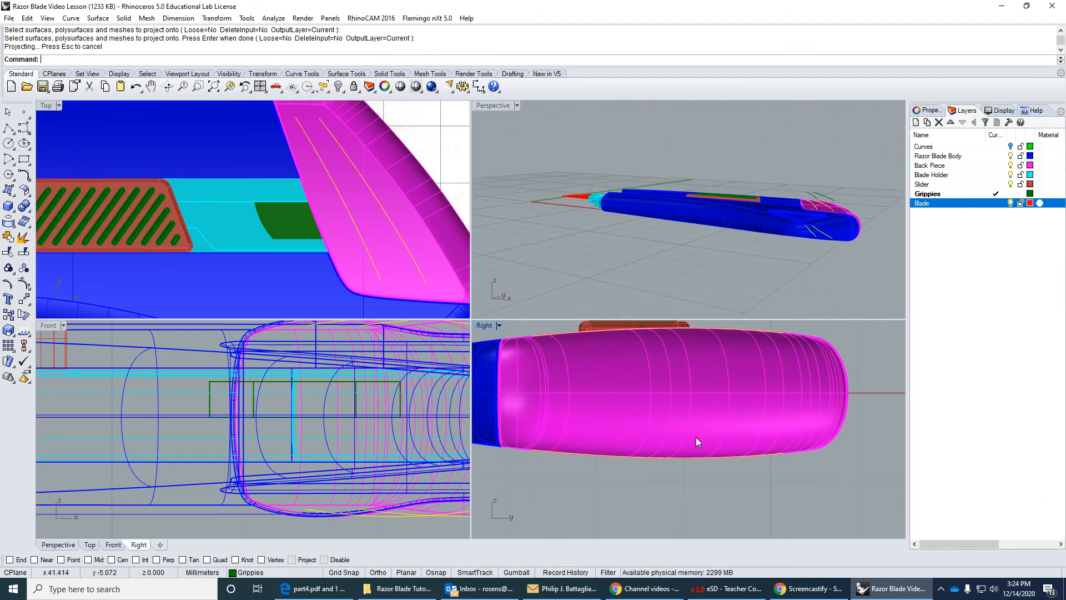
{"action": "left_click", "coordinate": [664, 458]}
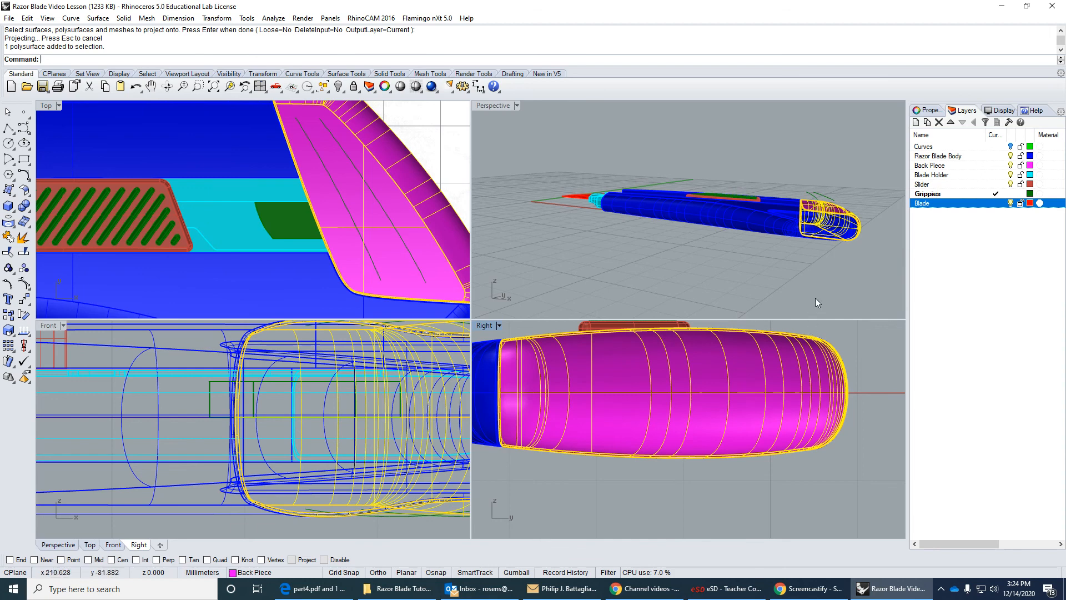
{"action": "left_click", "coordinate": [832, 282]}
{"action": "right_click_drag", "start_coordinate": [832, 282], "coordinate": [718, 211]}
{"action": "scroll", "coordinate": [719, 145], "scroll_direction": "up", "scroll_amount": 5}
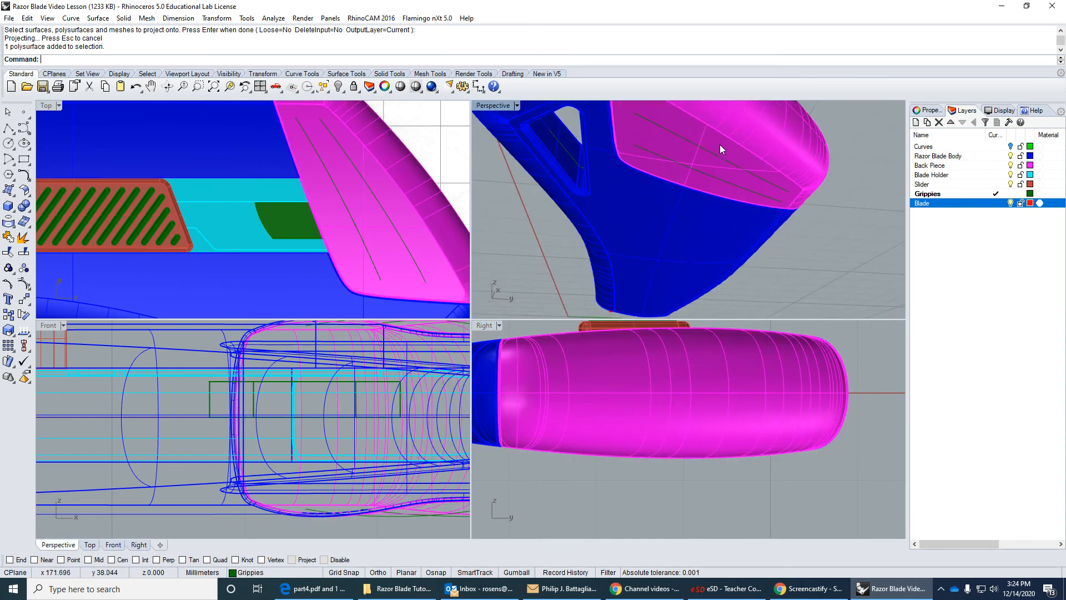
{"action": "left_click", "coordinate": [721, 156]}
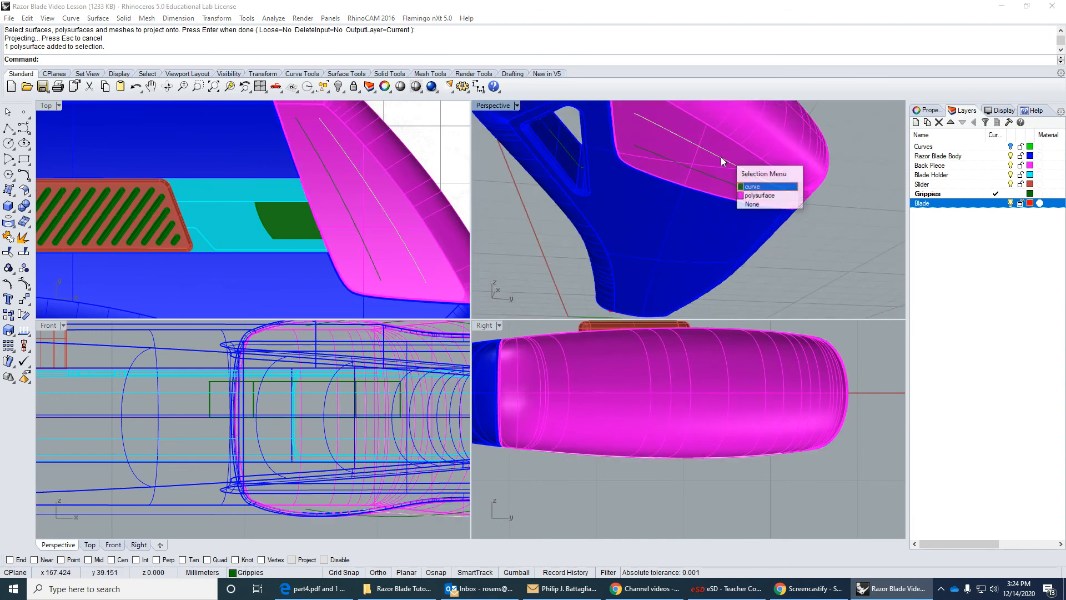
{"action": "left_click", "coordinate": [757, 189]}
{"action": "key", "text": "Delete"}
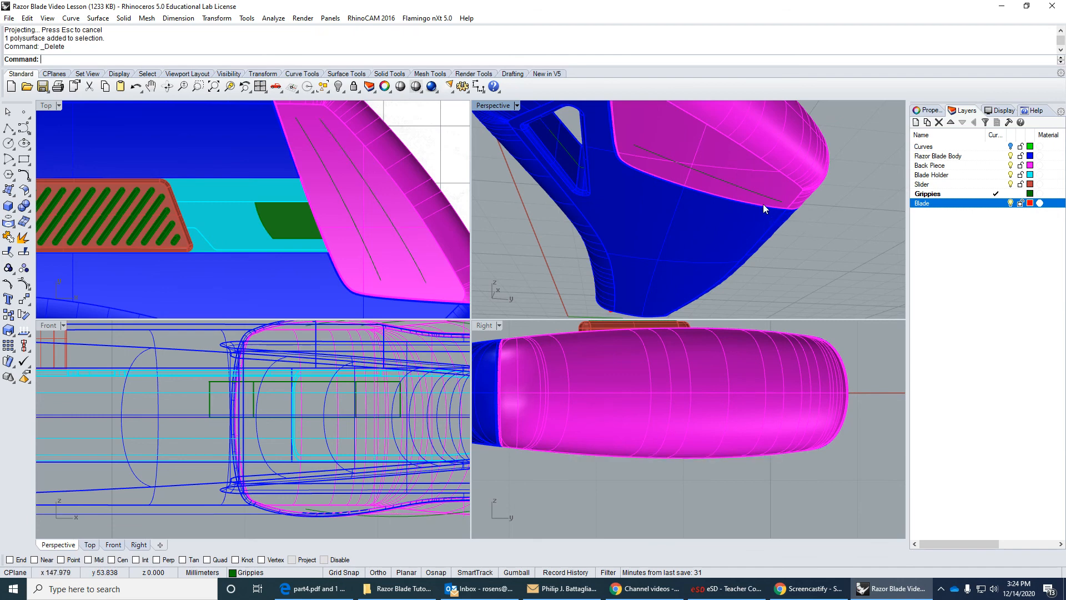
{"action": "left_click", "coordinate": [761, 194]}
{"action": "left_click", "coordinate": [794, 221]}
{"action": "key", "text": "Delete"}
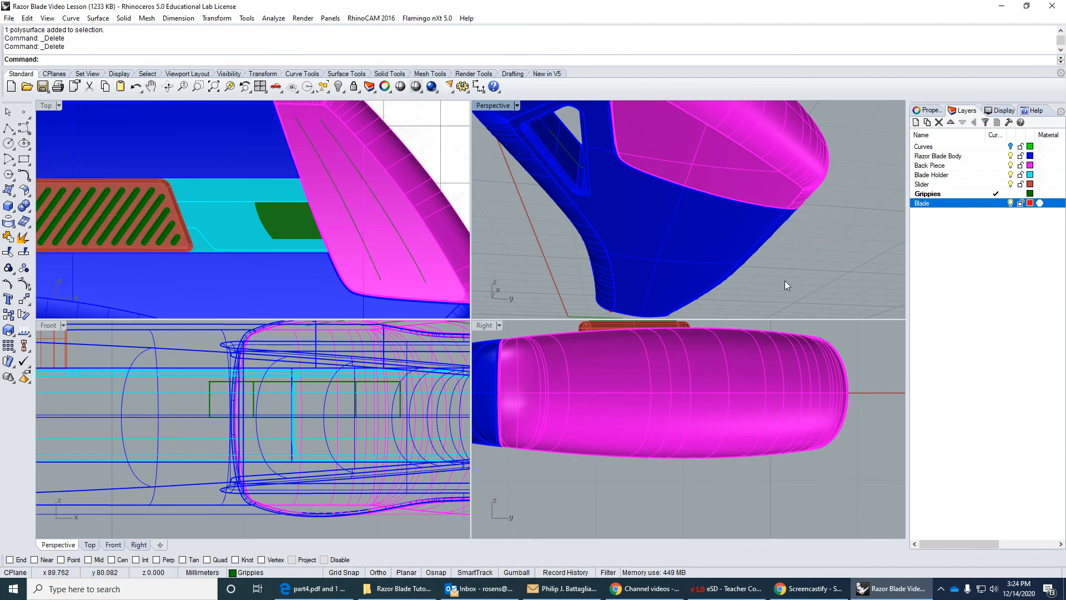
Delete the two original texture curves floating above the cutter in the Right view.
{"action": "scroll", "coordinate": [784, 286], "scroll_direction": "down", "scroll_amount": 3}
{"action": "scroll", "coordinate": [648, 391], "scroll_direction": "down", "scroll_amount": 4}
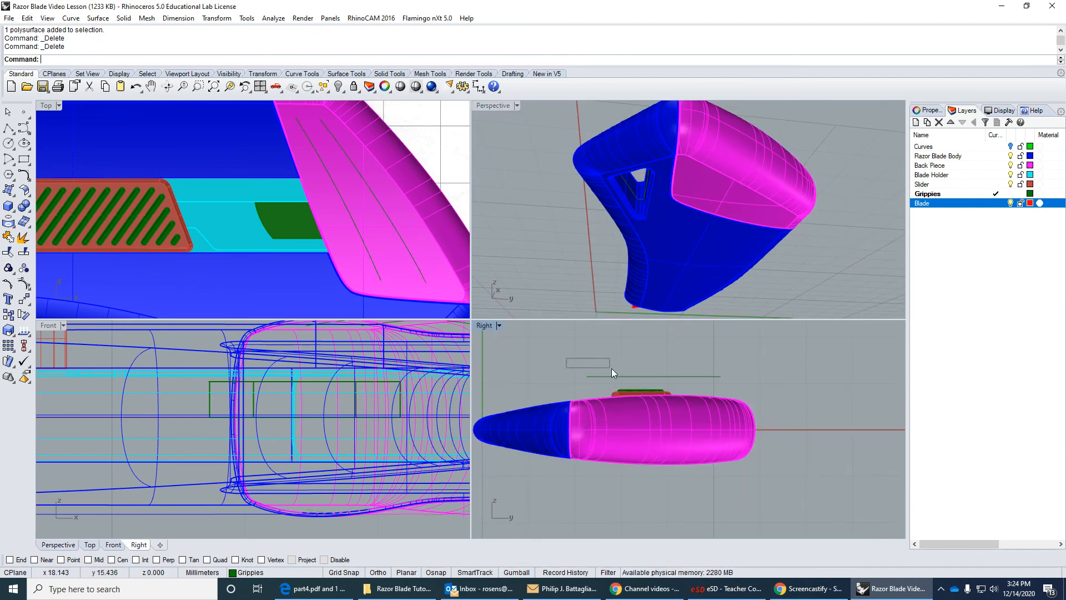
{"action": "left_click_drag", "start_coordinate": [611, 368], "coordinate": [613, 370]}
{"action": "key", "text": "Delete"}
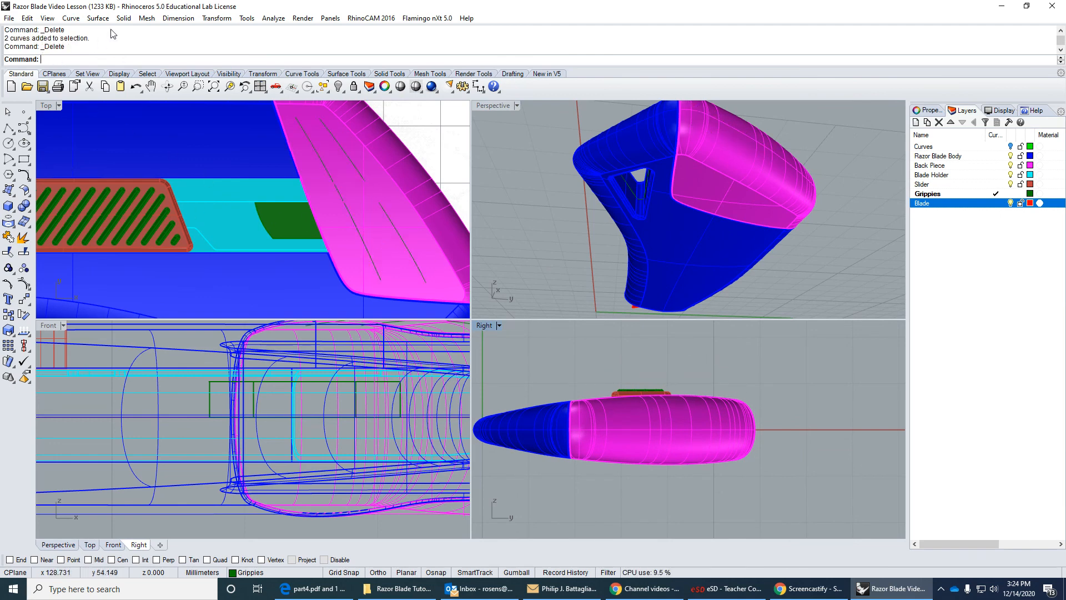
Try a pipe around the projected curve nearest the body, with round caps and start and end radii of 0.5 mm.
{"action": "left_click", "coordinate": [10, 332]}
{"action": "left_click", "coordinate": [16, 335]}
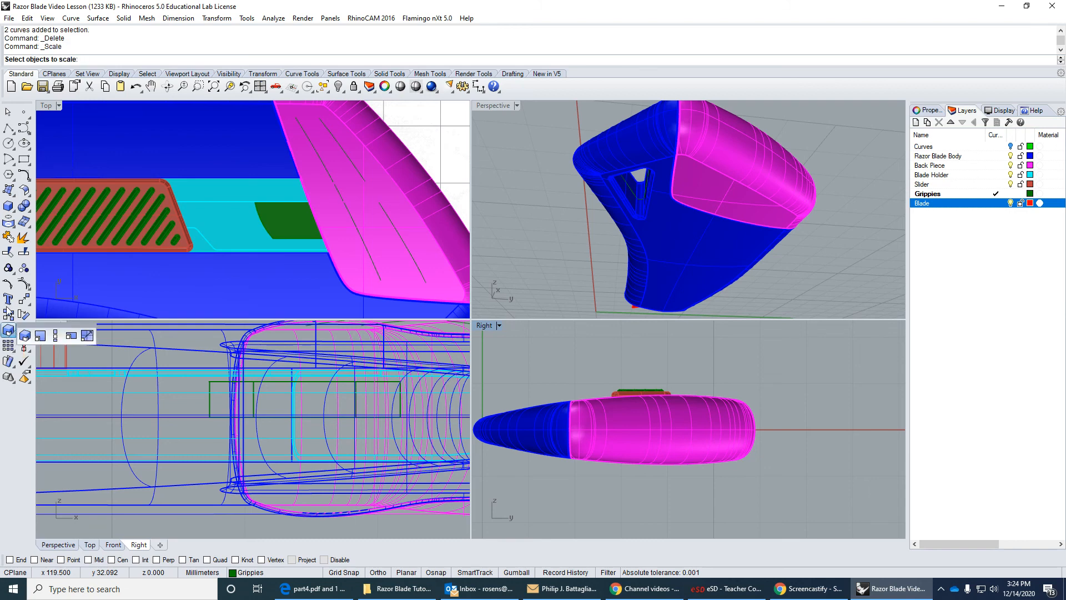
{"action": "left_click", "coordinate": [10, 208]}
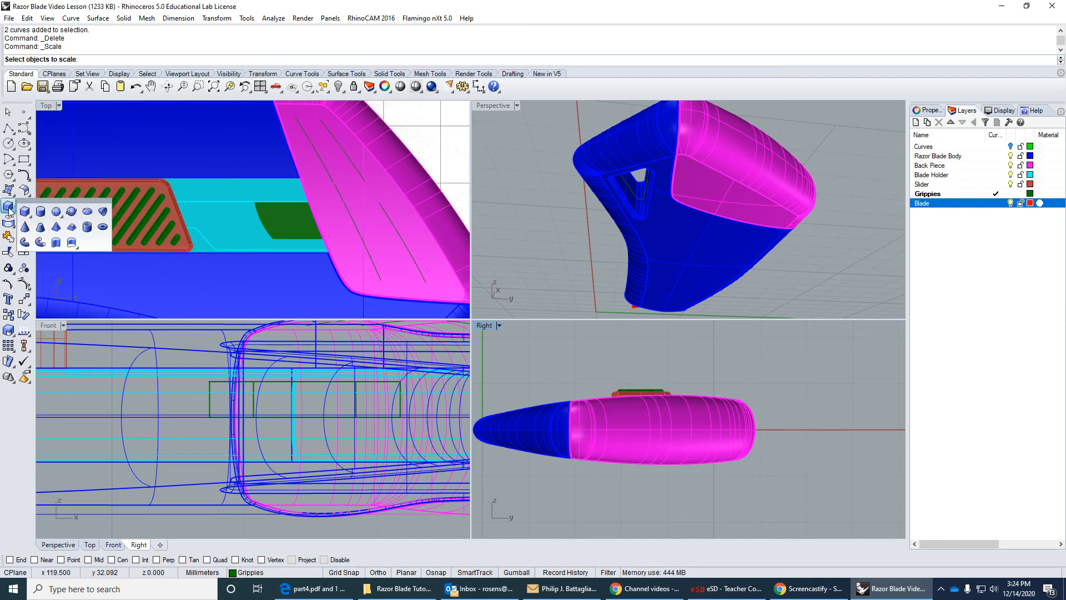
{"action": "left_click", "coordinate": [40, 241]}
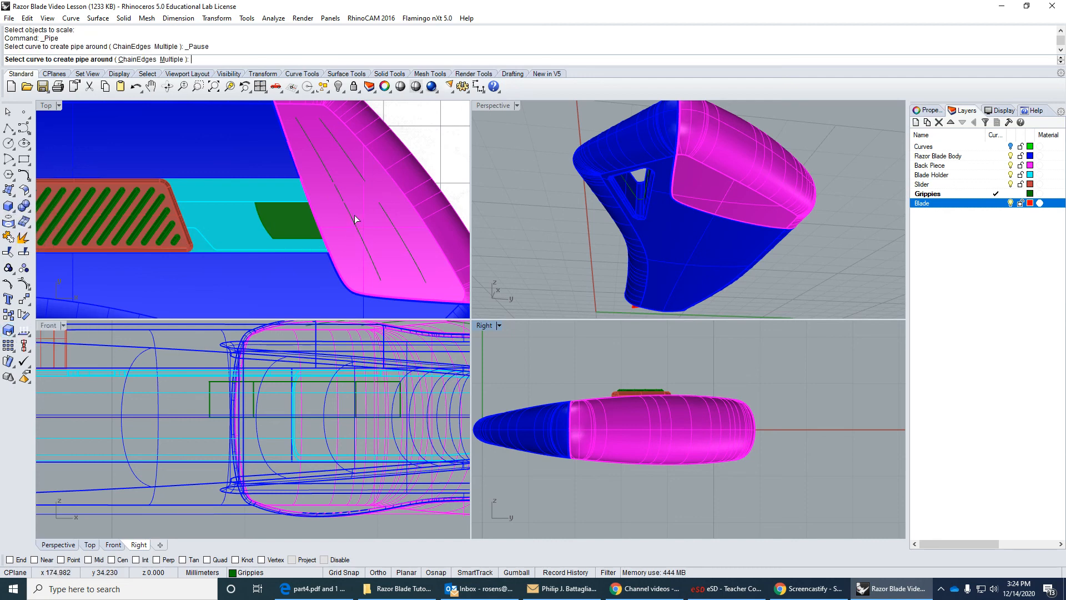
{"action": "left_click", "coordinate": [311, 146]}
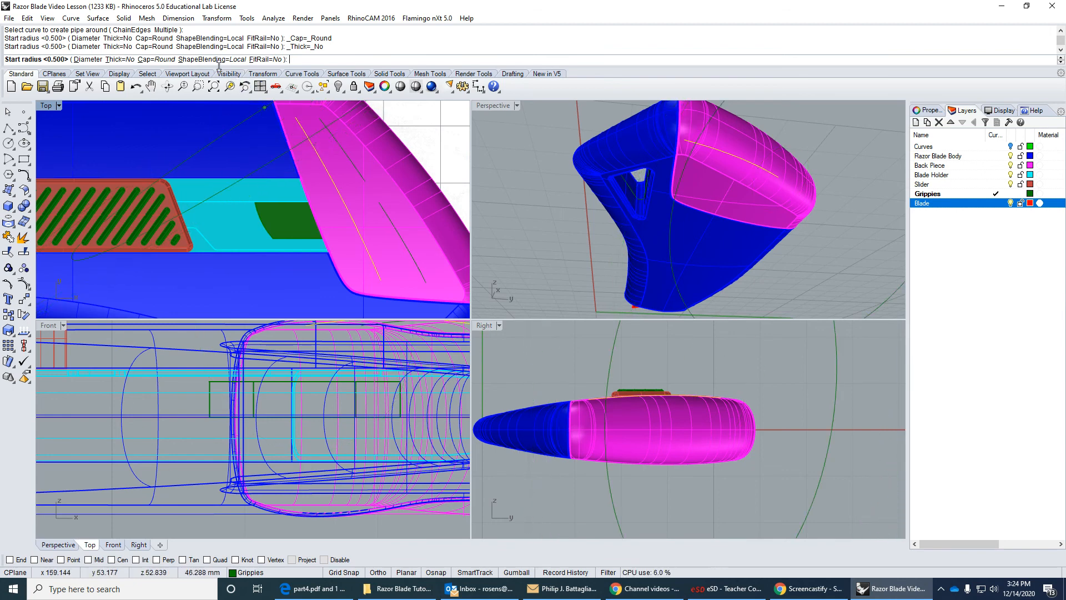
{"action": "key", "text": "Return"}
{"action": "key", "text": "Return"}
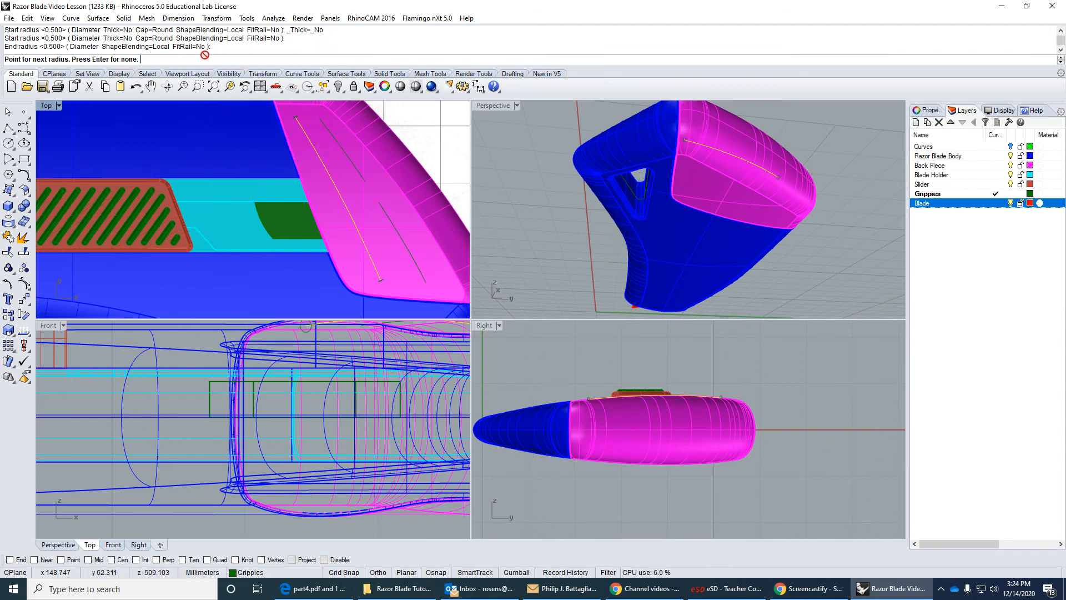
{"action": "key", "text": "Return"}
Inspect the pipe's thickness on the back piece in the perspective view and undo it.
{"action": "scroll", "coordinate": [325, 116], "scroll_direction": "down", "scroll_amount": 3}
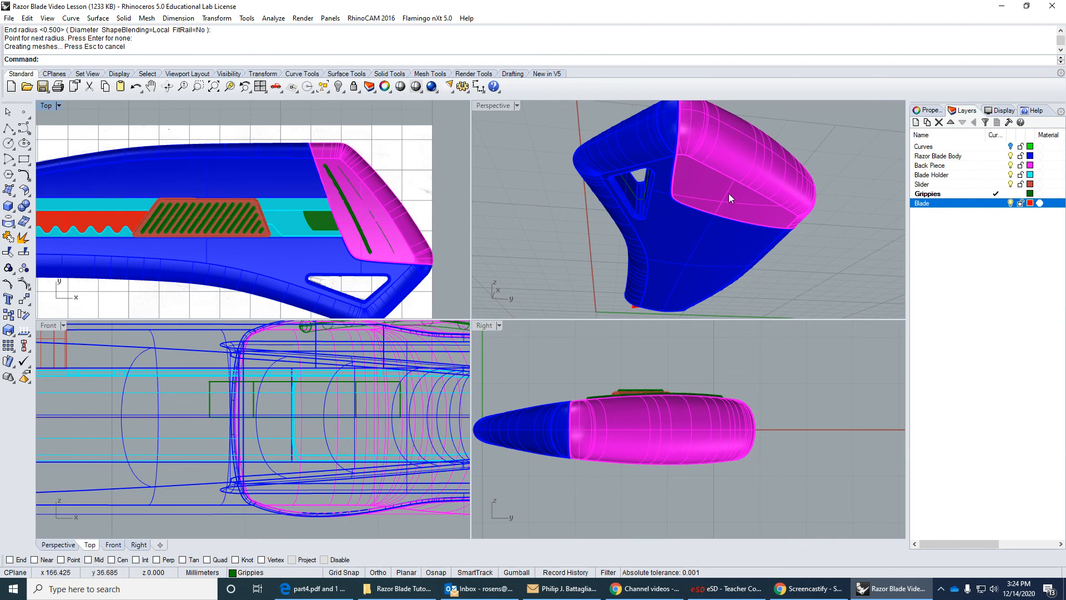
{"action": "right_click_drag", "start_coordinate": [728, 193], "coordinate": [794, 287]}
{"action": "scroll", "coordinate": [784, 262], "scroll_direction": "up", "scroll_amount": 3}
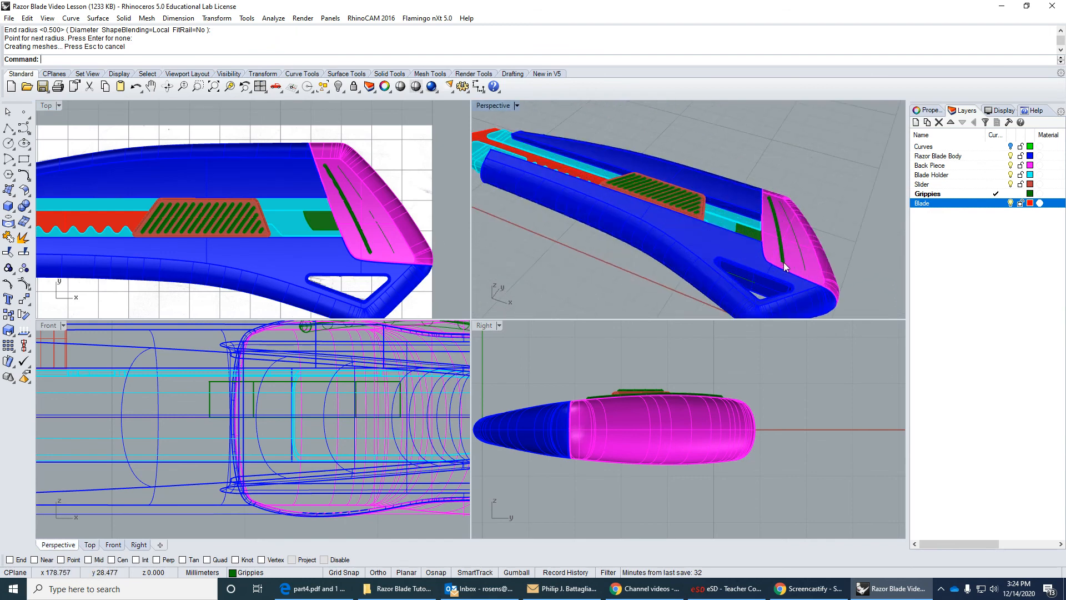
{"action": "scroll", "coordinate": [784, 262], "scroll_direction": "up", "scroll_amount": 2}
{"action": "left_click", "coordinate": [136, 86]}
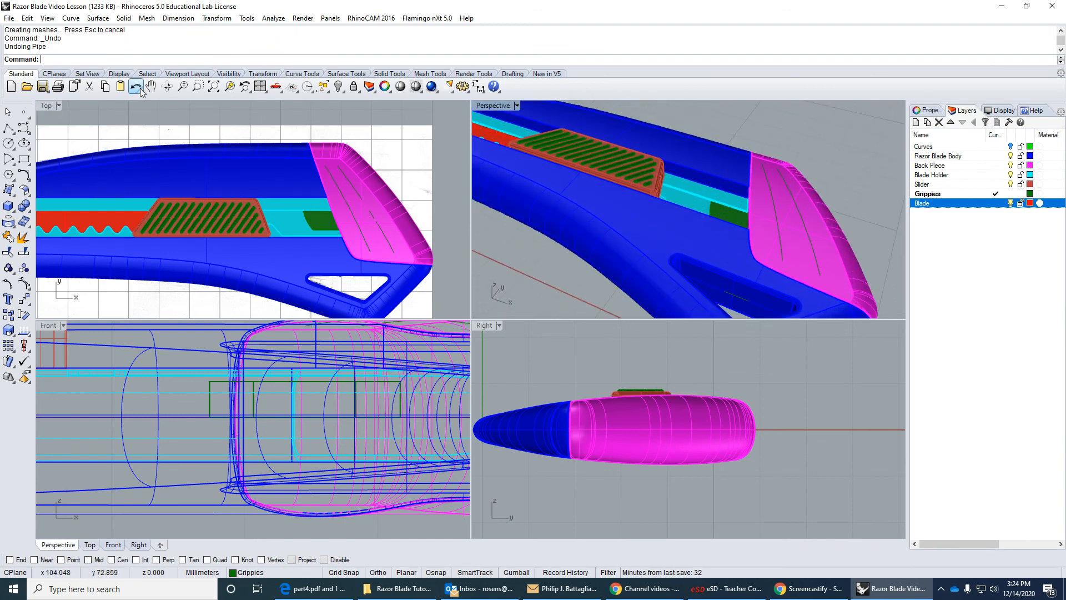
Try a round-capped pipe around the projected curve nearest the body with start and end radii of 0.75 mm, and undo it.
{"action": "right_click", "coordinate": [249, 143]}
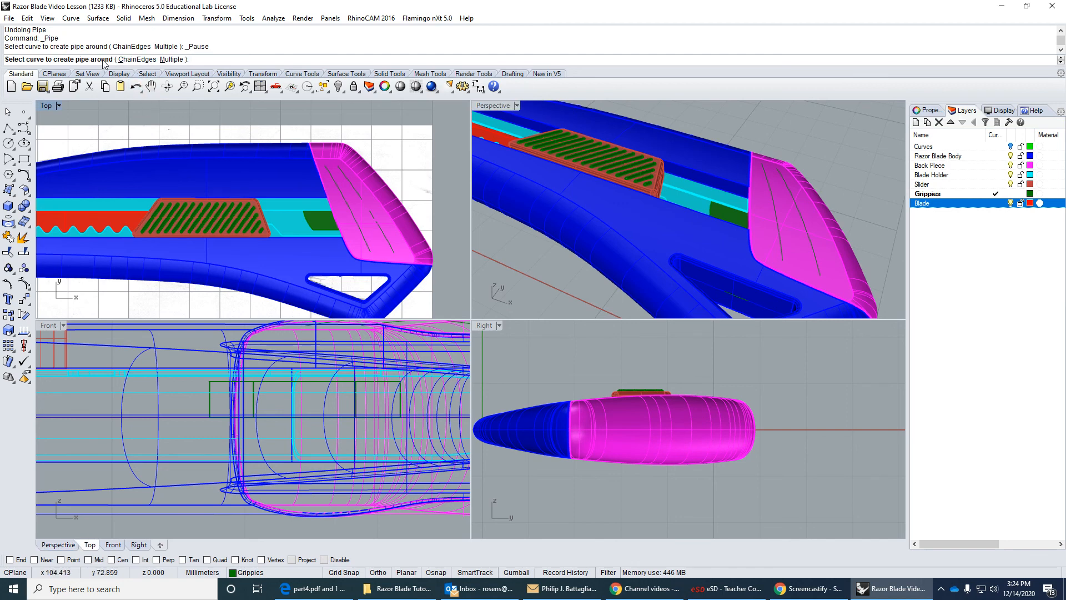
{"action": "left_click", "coordinate": [353, 214]}
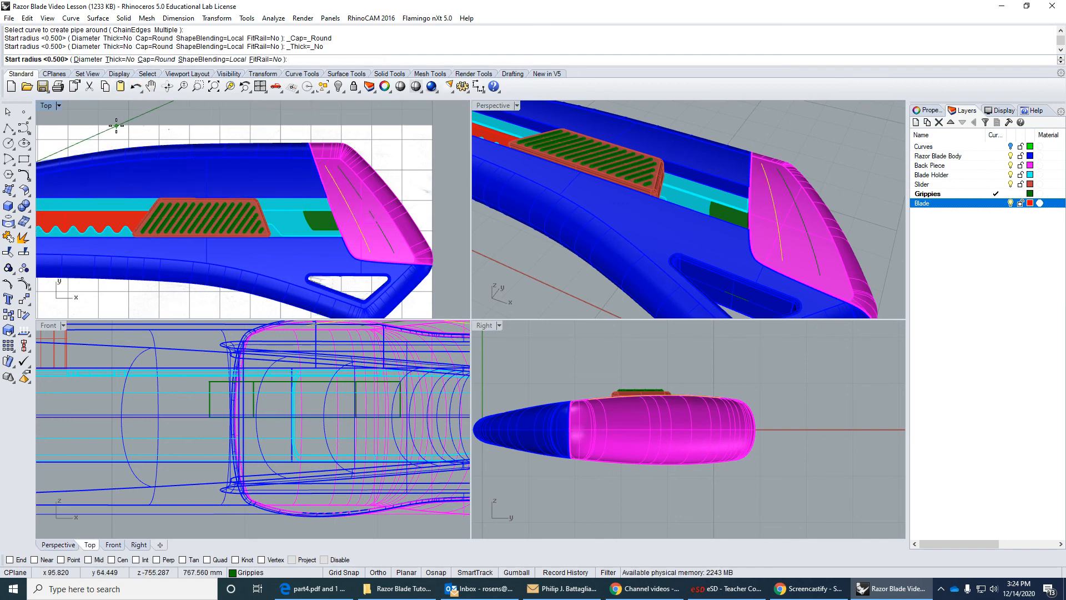
{"action": "type", "text": ".75"}
{"action": "key", "text": "Return"}
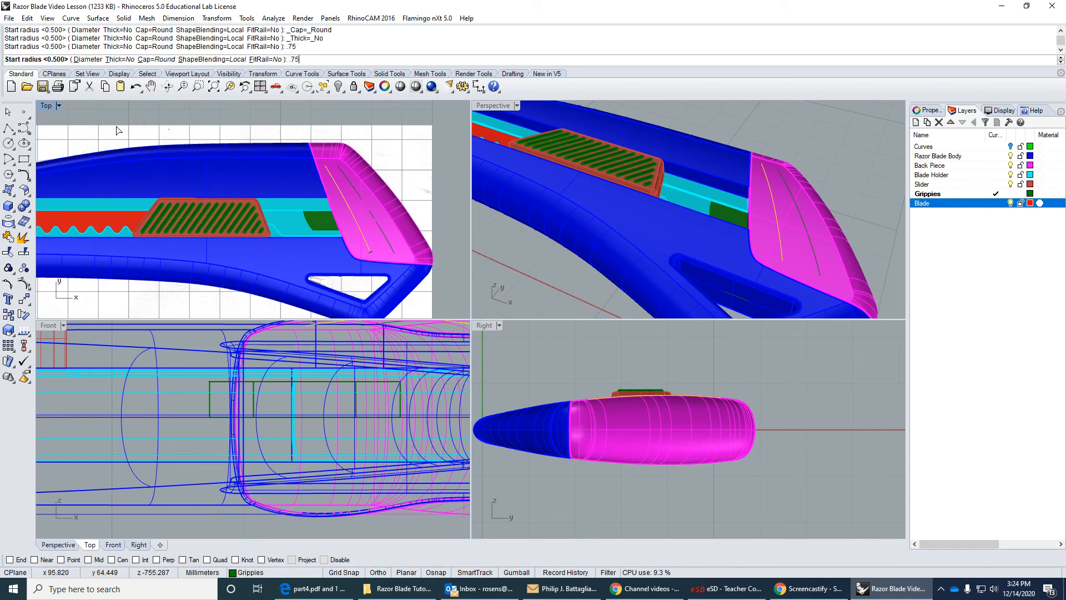
{"action": "key", "text": "Return"}
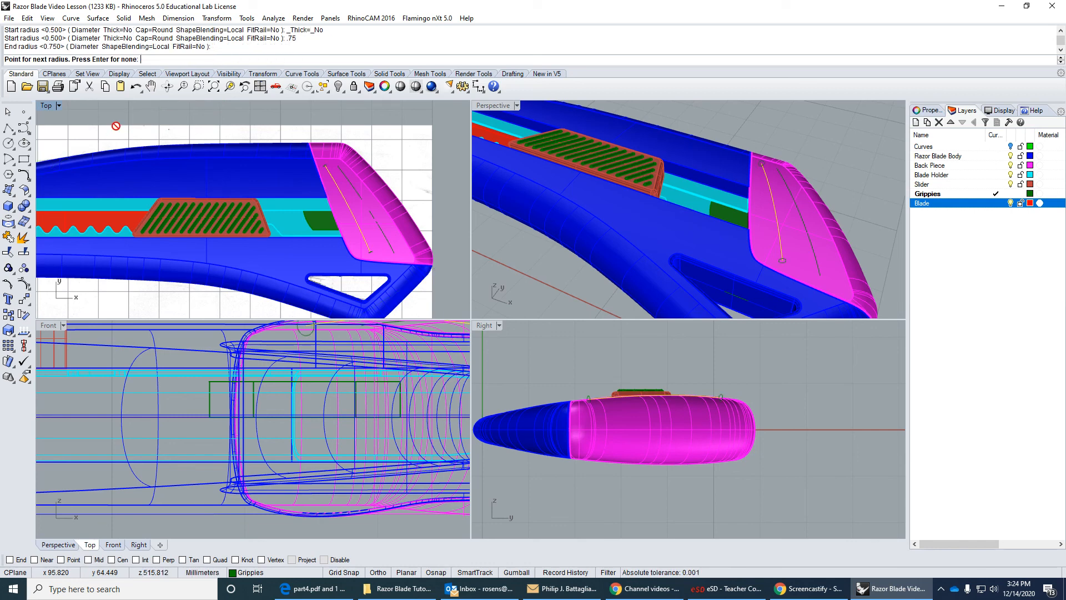
{"action": "key", "text": "Return"}
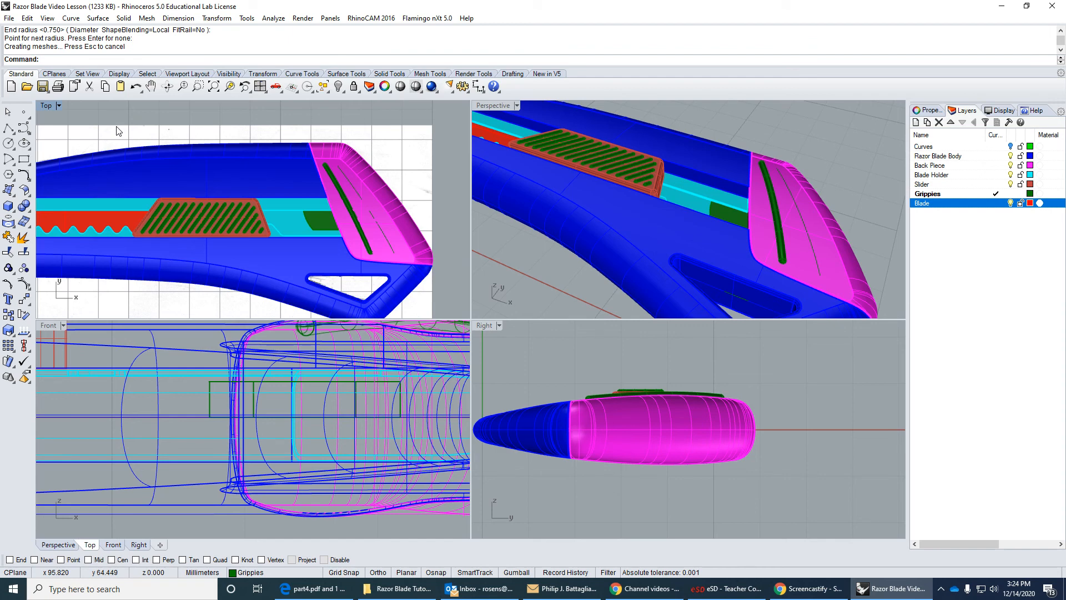
{"action": "scroll", "coordinate": [391, 233], "scroll_direction": "up", "scroll_amount": 3}
{"action": "scroll", "coordinate": [372, 242], "scroll_direction": "down", "scroll_amount": 3}
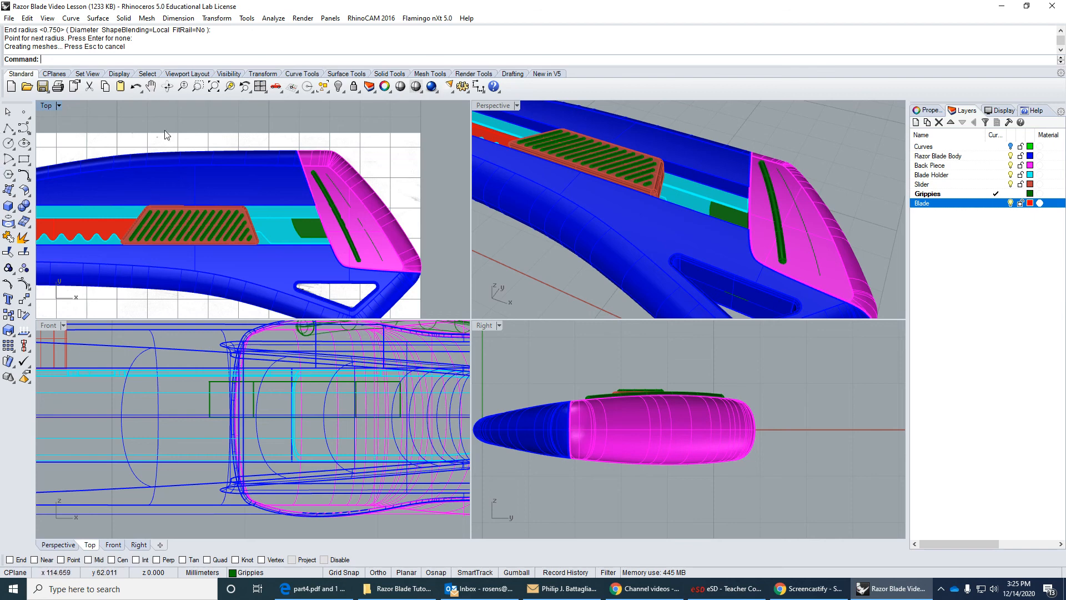
{"action": "left_click", "coordinate": [136, 86]}
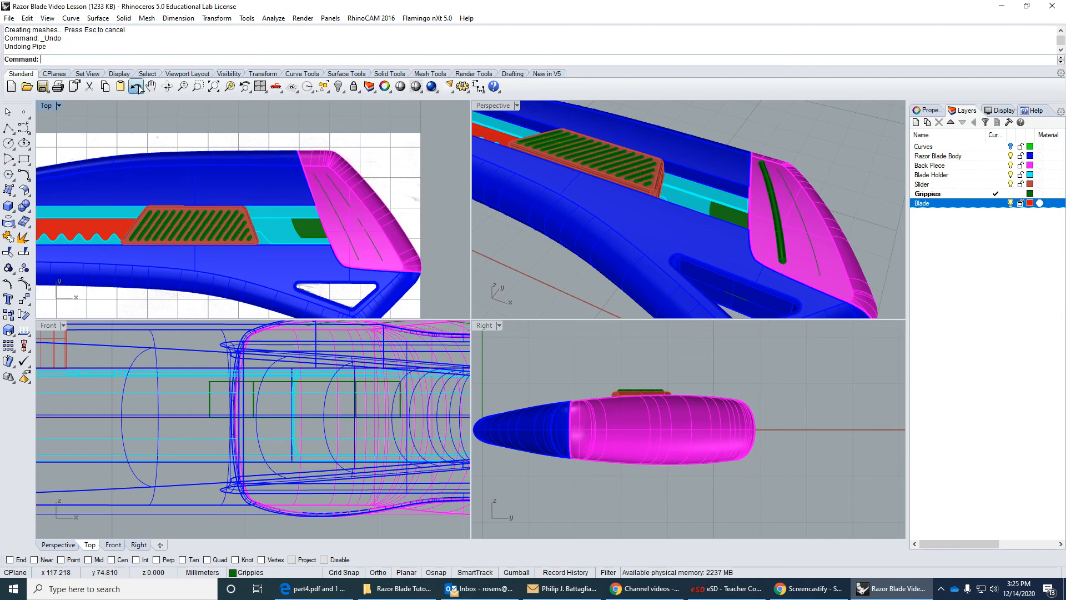
Pipe the projected curve nearest the body with round caps and start and end radii of 1 mm.
{"action": "right_click", "coordinate": [251, 136]}
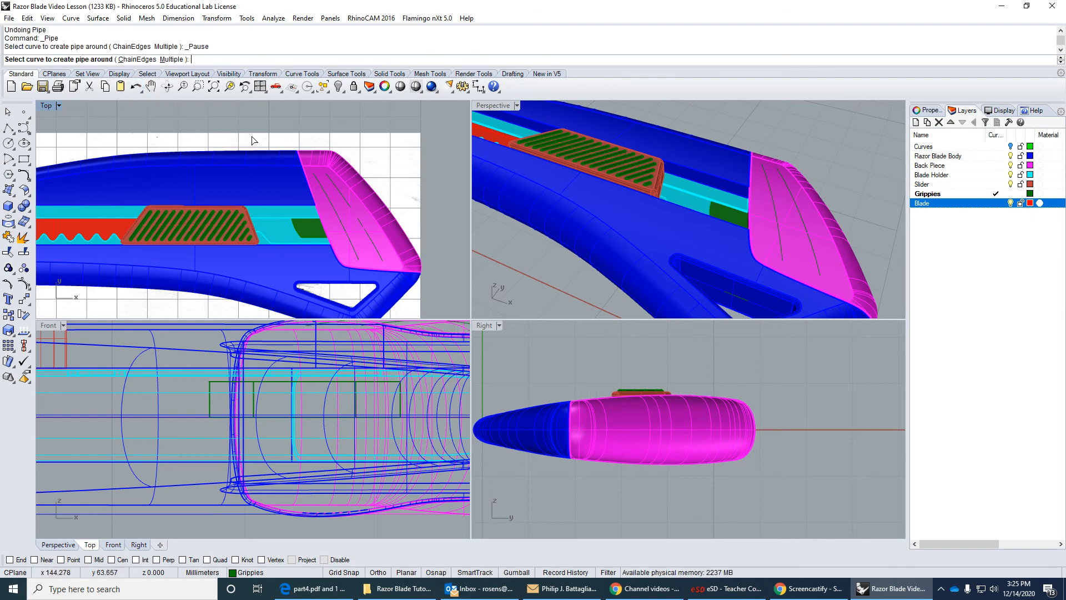
{"action": "left_click", "coordinate": [329, 200]}
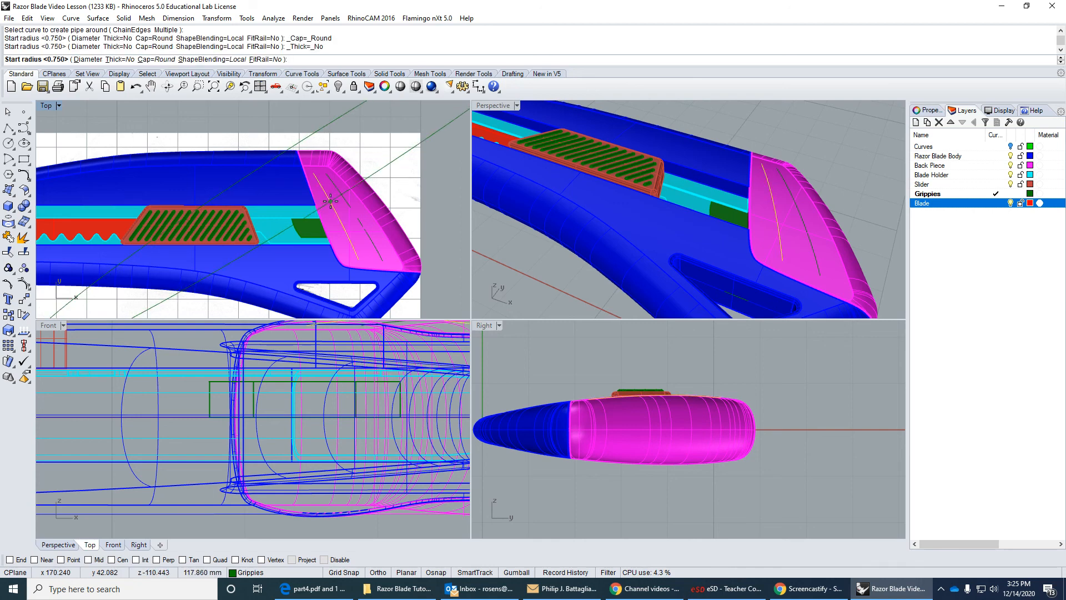
{"action": "type", "text": "1"}
{"action": "key", "text": "Return"}
{"action": "key", "text": "Return"}
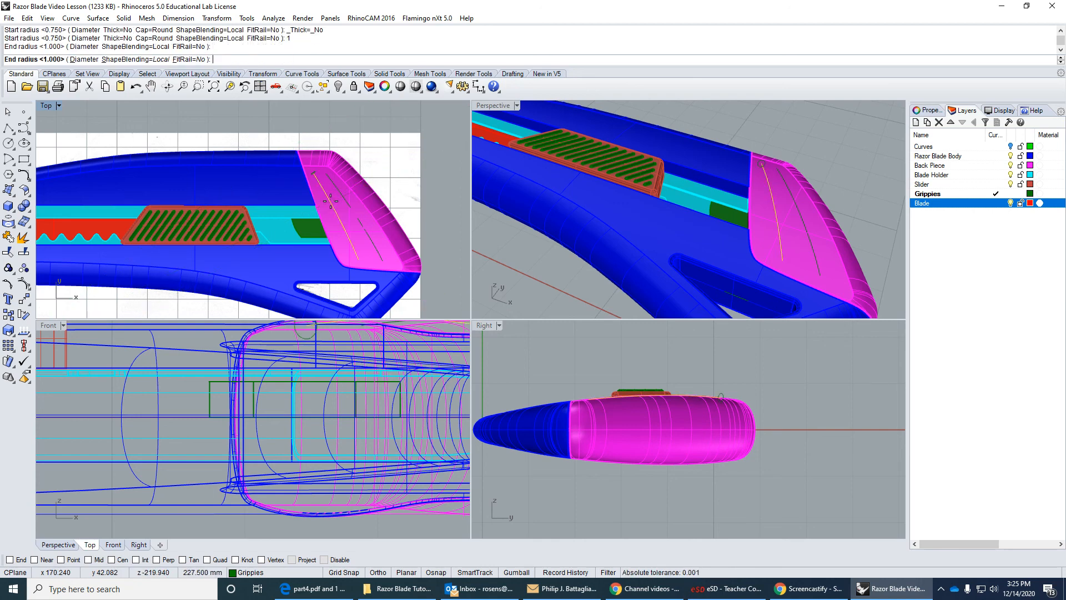
{"action": "key", "text": "Return"}
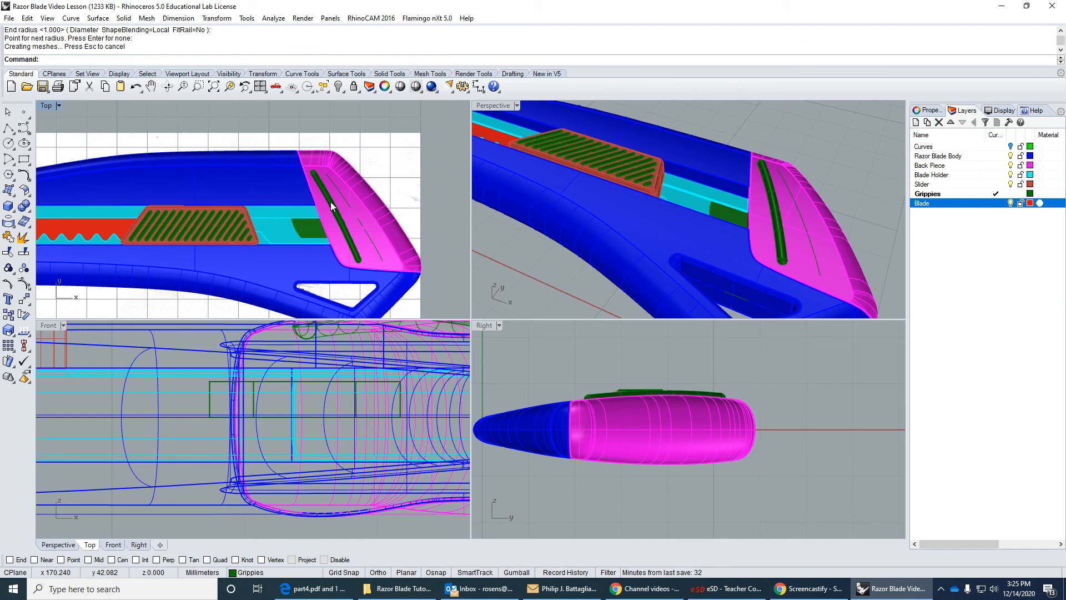
Pipe the outer projected curve on the back piece with round caps and the same 1 mm start and end radii.
{"action": "left_click", "coordinate": [381, 257]}
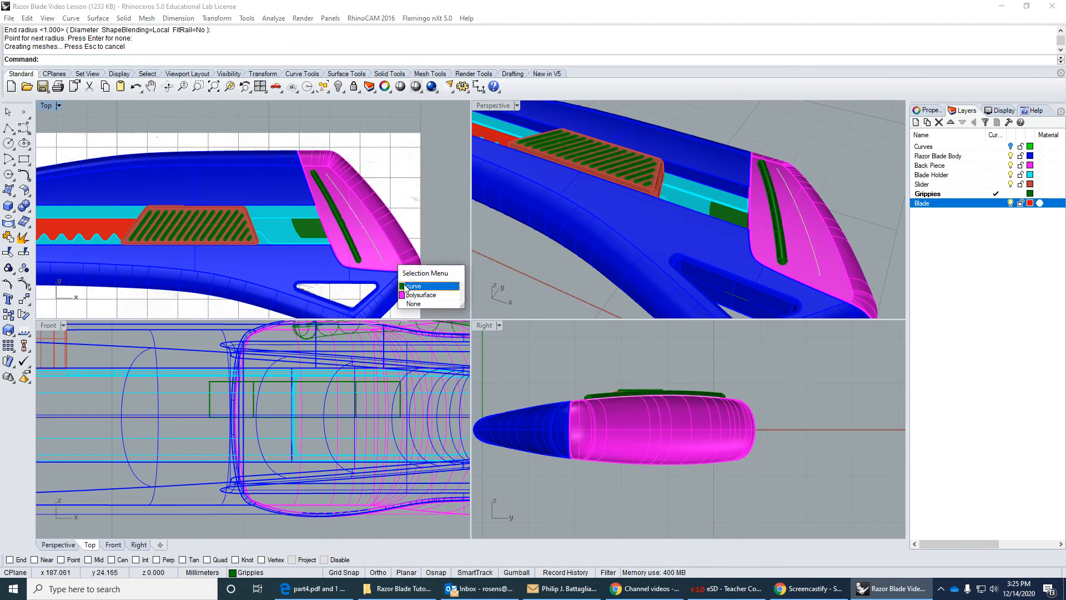
{"action": "left_click", "coordinate": [406, 286]}
{"action": "key", "text": "Return"}
{"action": "key", "text": "Return"}
{"action": "key", "text": "Return"}
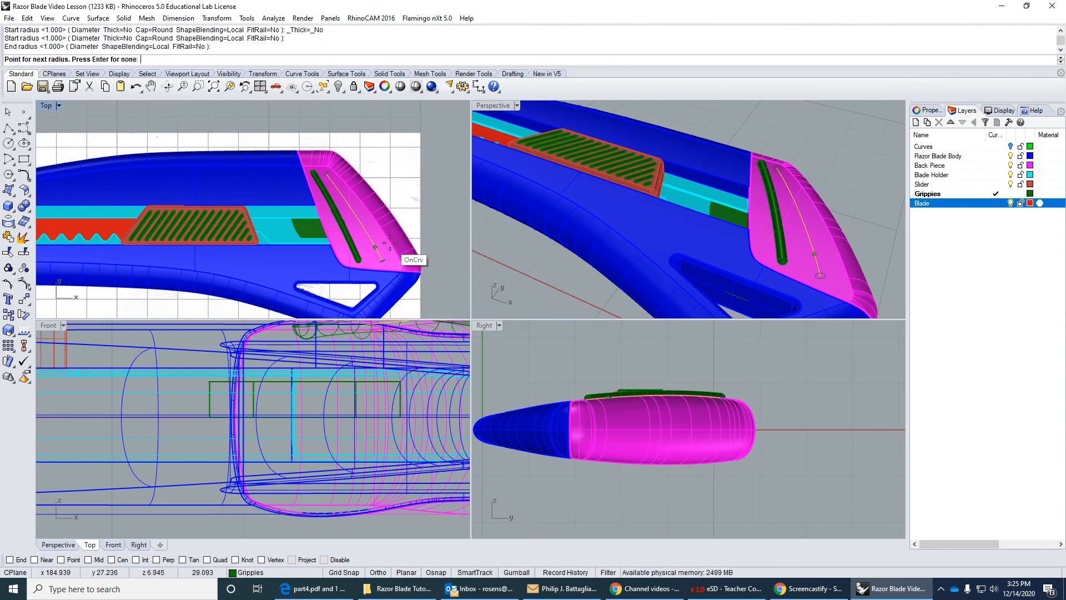
{"action": "key", "text": "Return"}
Maximize the Perspective viewport with the whole cutter in view and save the model file.
{"action": "left_click", "coordinate": [804, 163]}
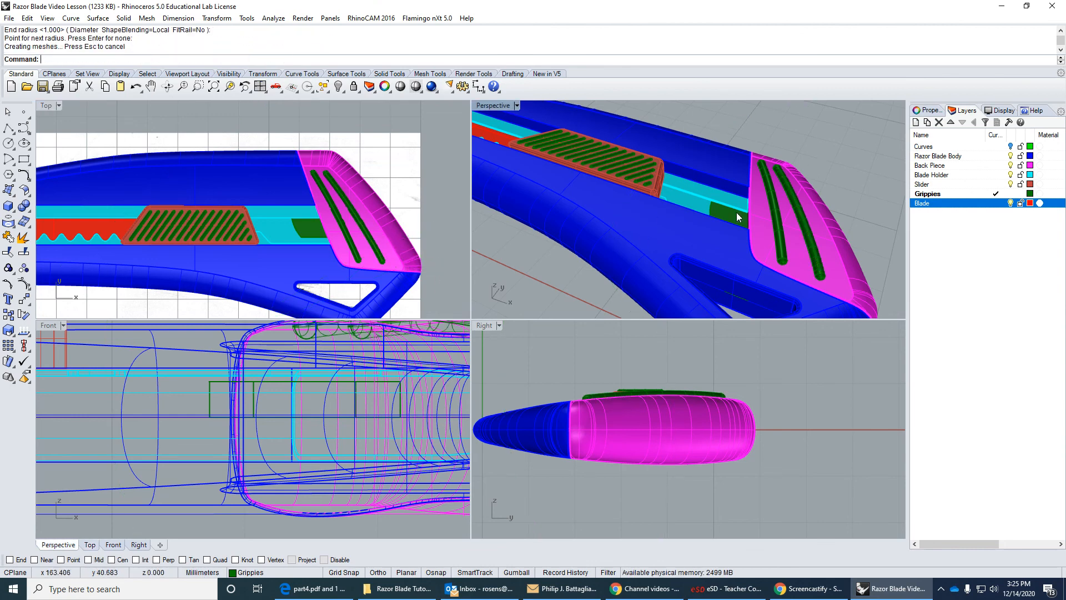
{"action": "scroll", "coordinate": [718, 230], "scroll_direction": "down", "scroll_amount": 3}
{"action": "right_click_drag", "start_coordinate": [648, 209], "coordinate": [733, 236]}
{"action": "double_click", "coordinate": [502, 107]}
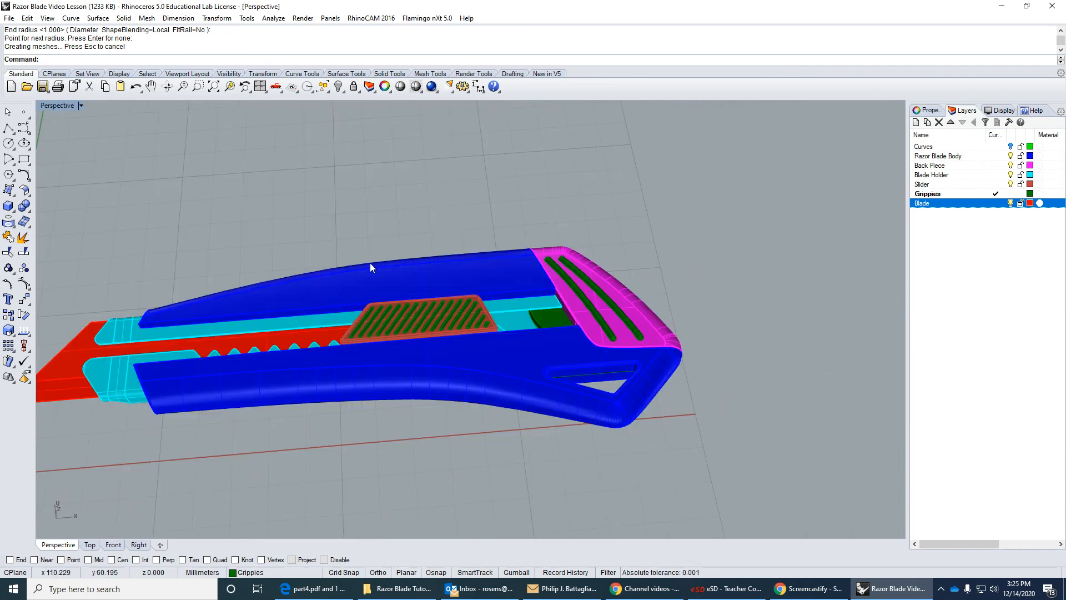
{"action": "right_click_drag", "start_coordinate": [368, 269], "coordinate": [601, 298]}
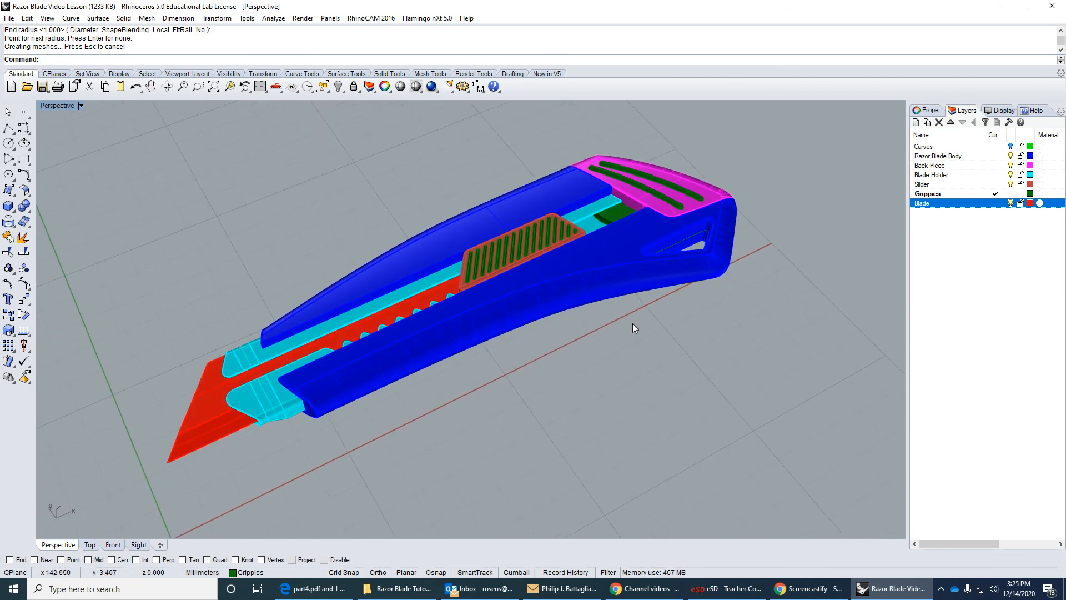
{"action": "left_click", "coordinate": [42, 86]}
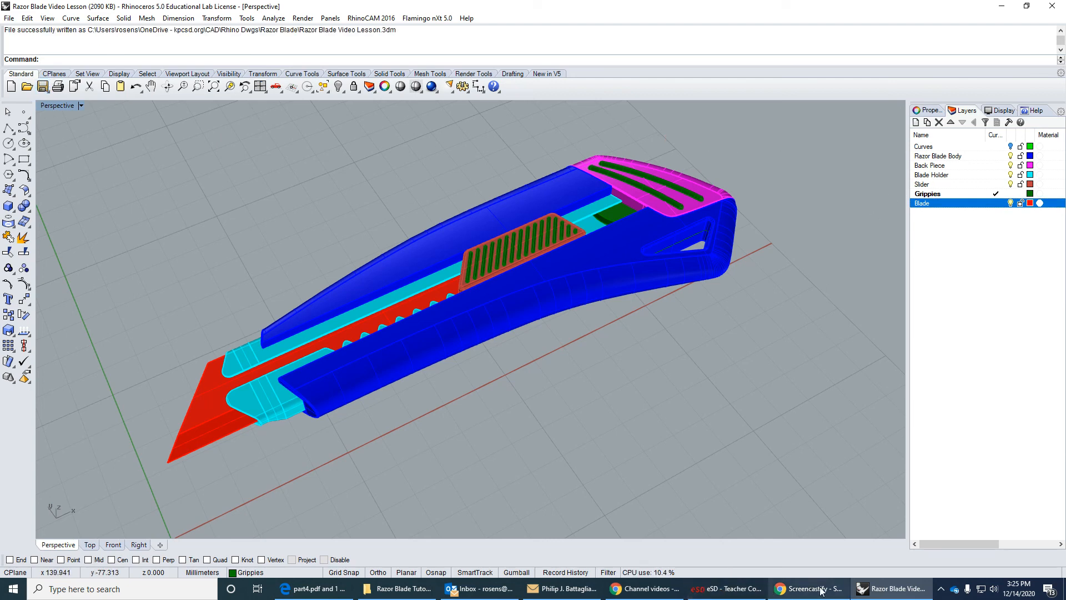
{"action": "mouse_move", "coordinate": [803, 593]}
{"action": "left_click", "coordinate": [840, 541]}
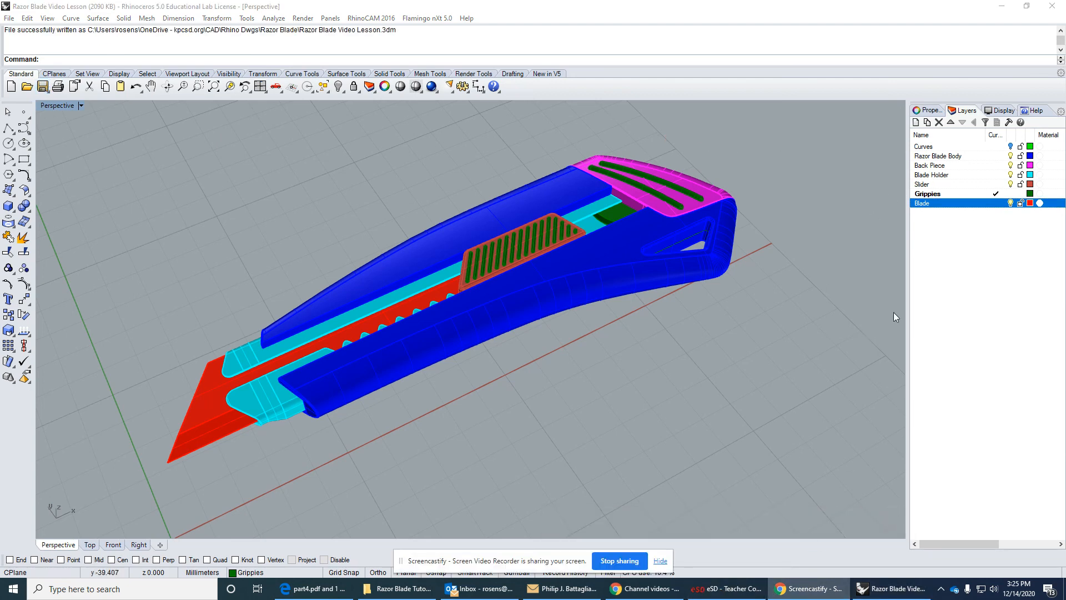